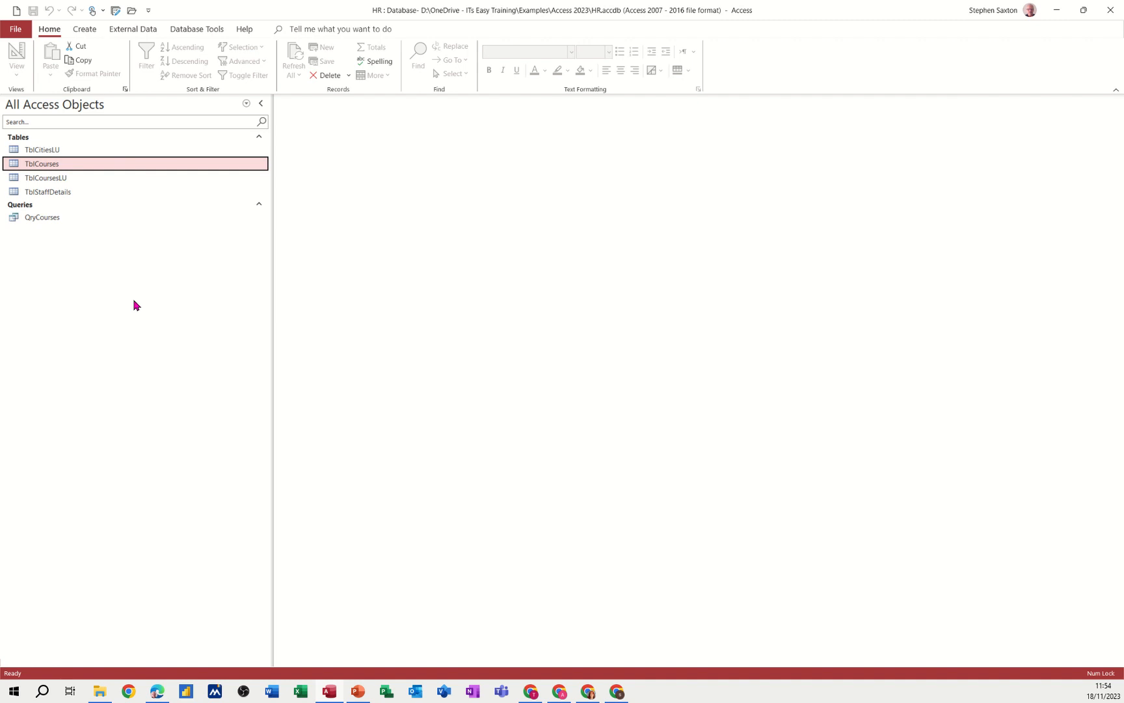
Review the records in the TblStaffDetails and TblCourses tables, then close both
click(59, 193)
double_click(60, 193)
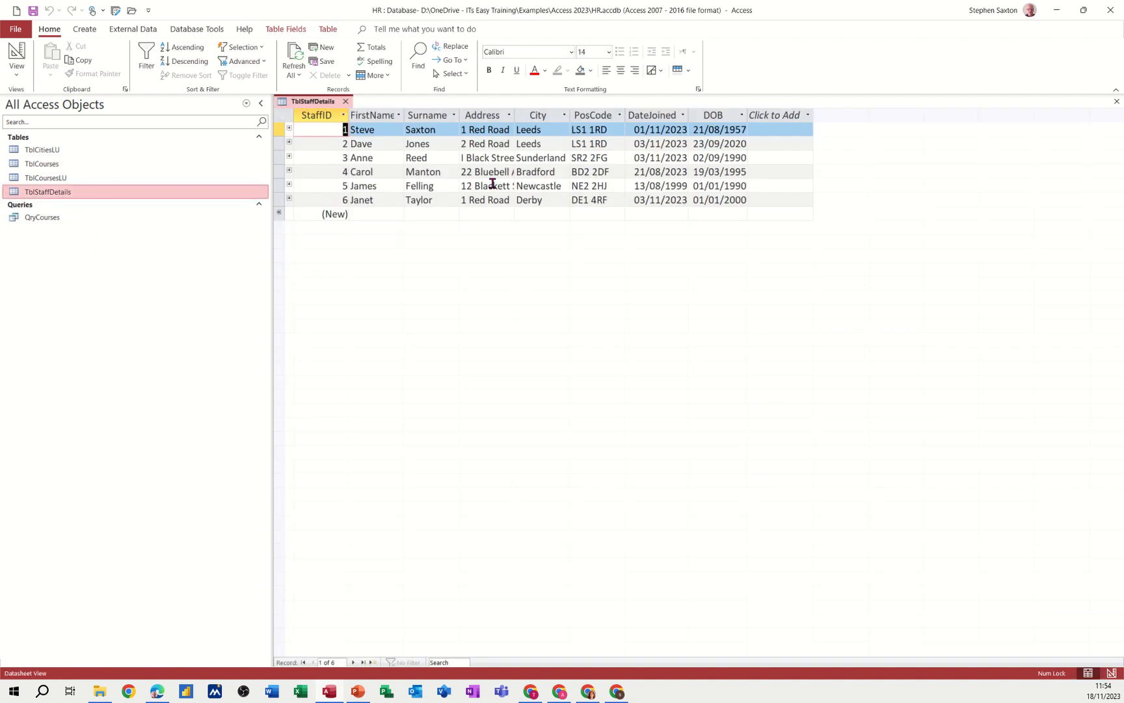
click(65, 167)
double_click(64, 168)
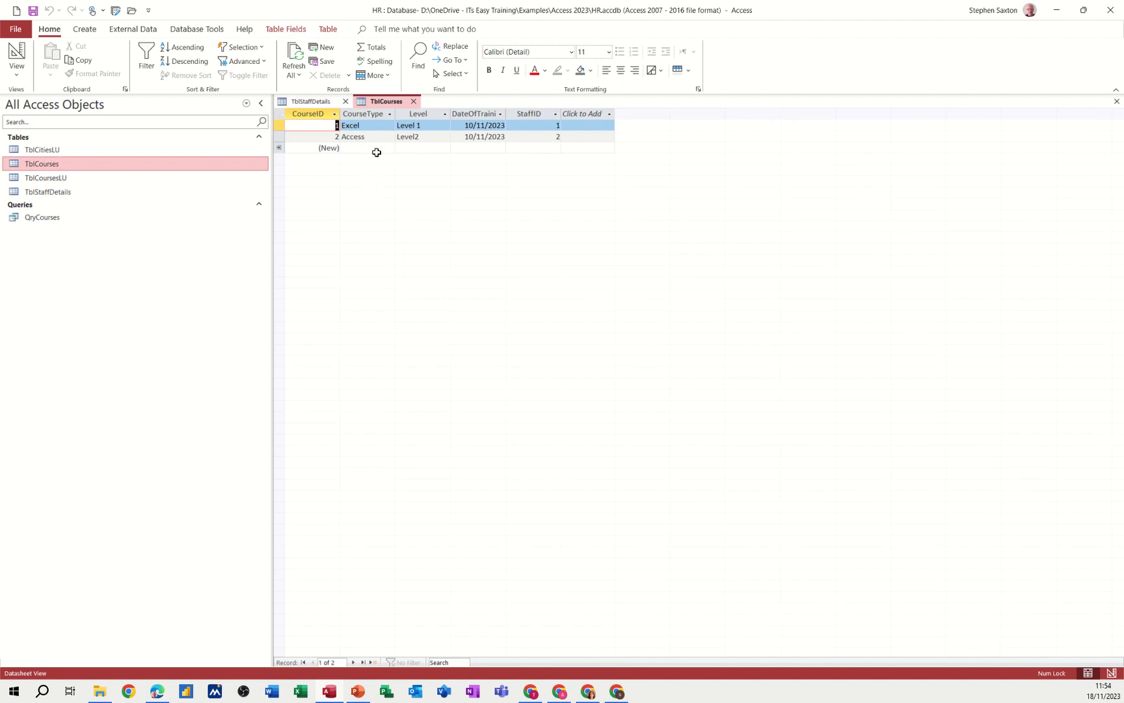
click(413, 101)
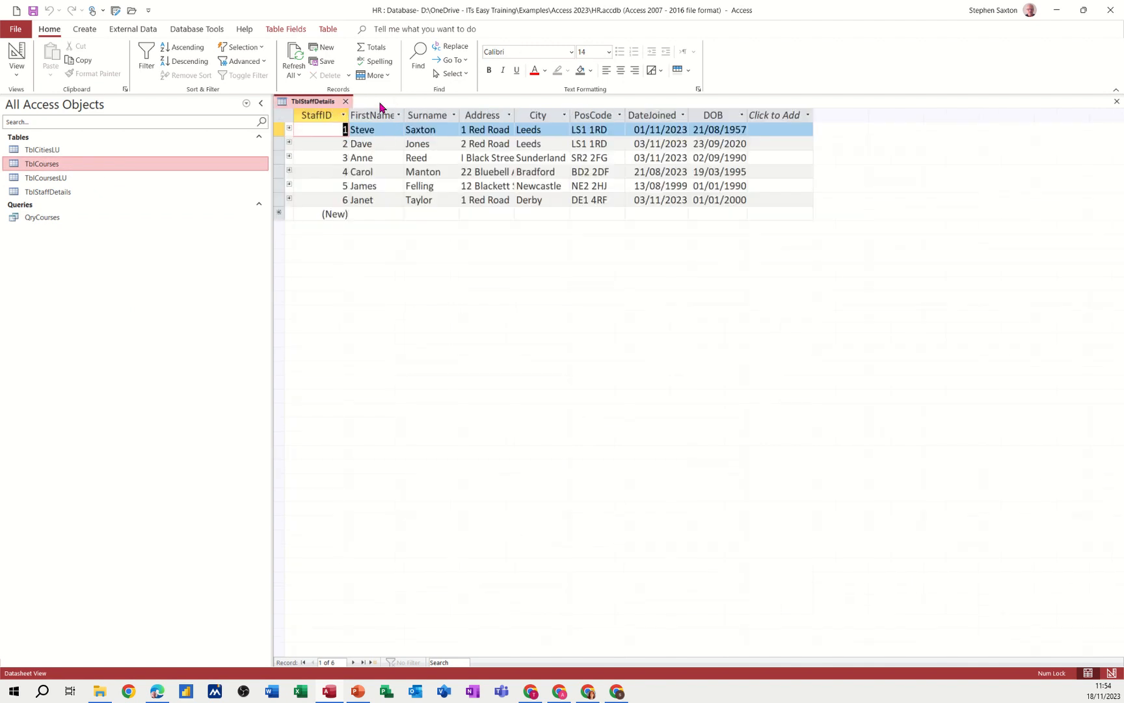
click(346, 102)
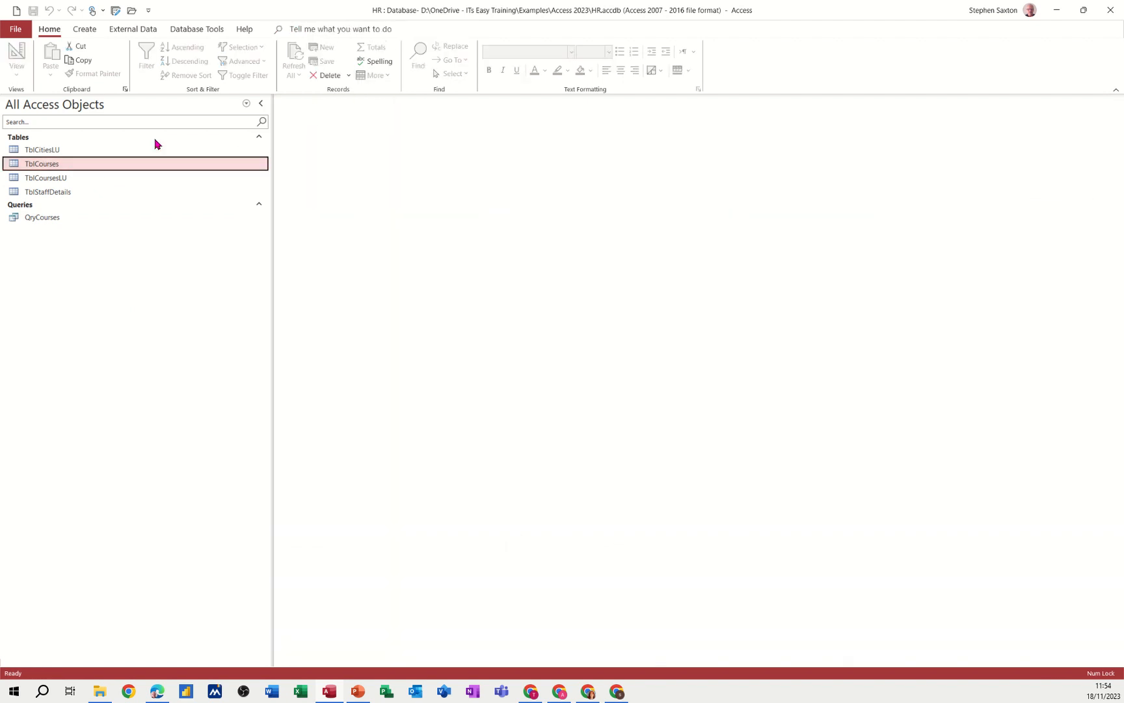
Review the lookup entries in the TblCitiesLU and TblCoursesLU tables, then close both
click(50, 151)
double_click(50, 151)
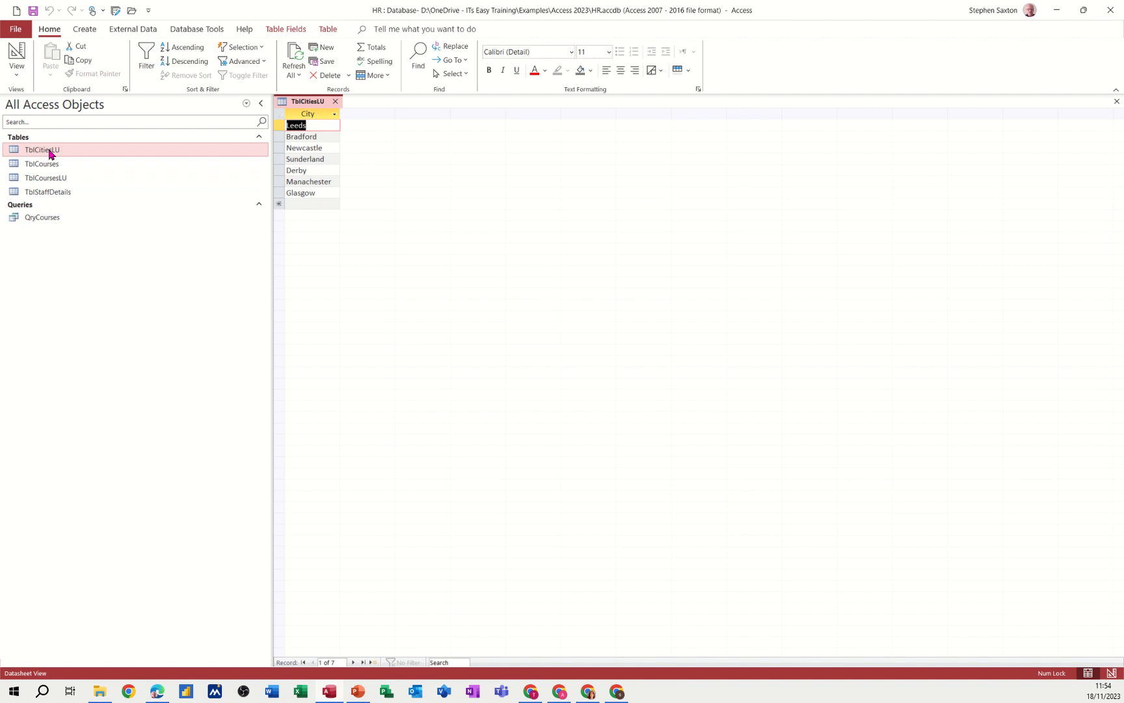
click(65, 182)
double_click(64, 184)
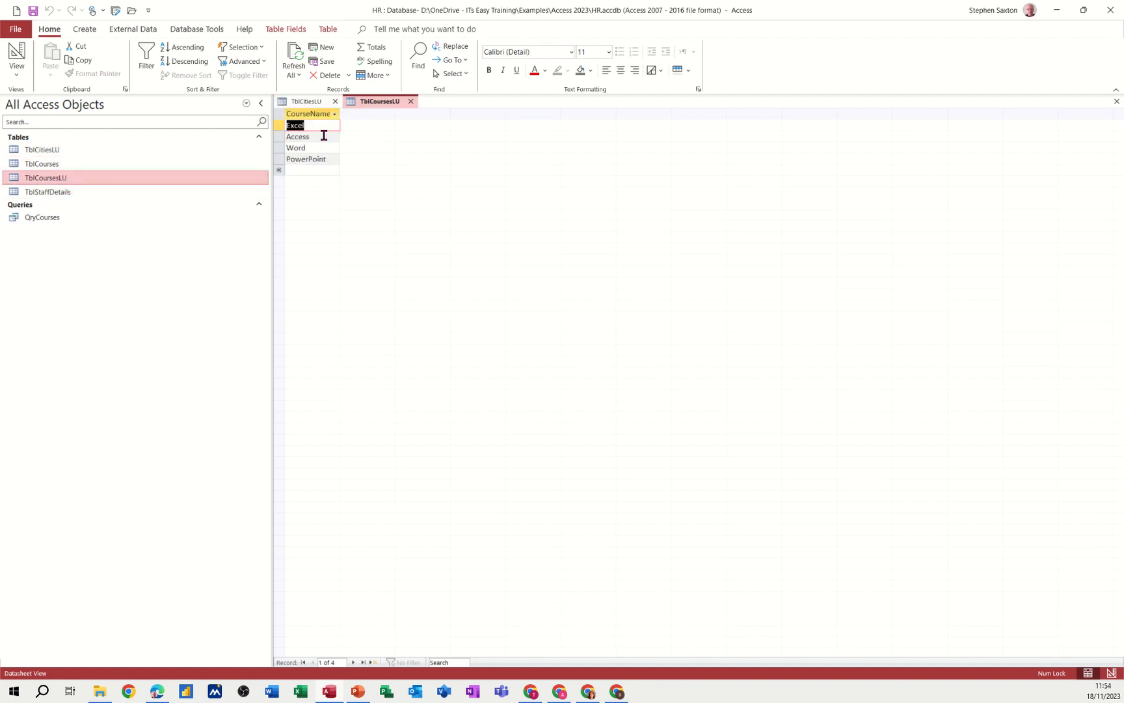
click(411, 101)
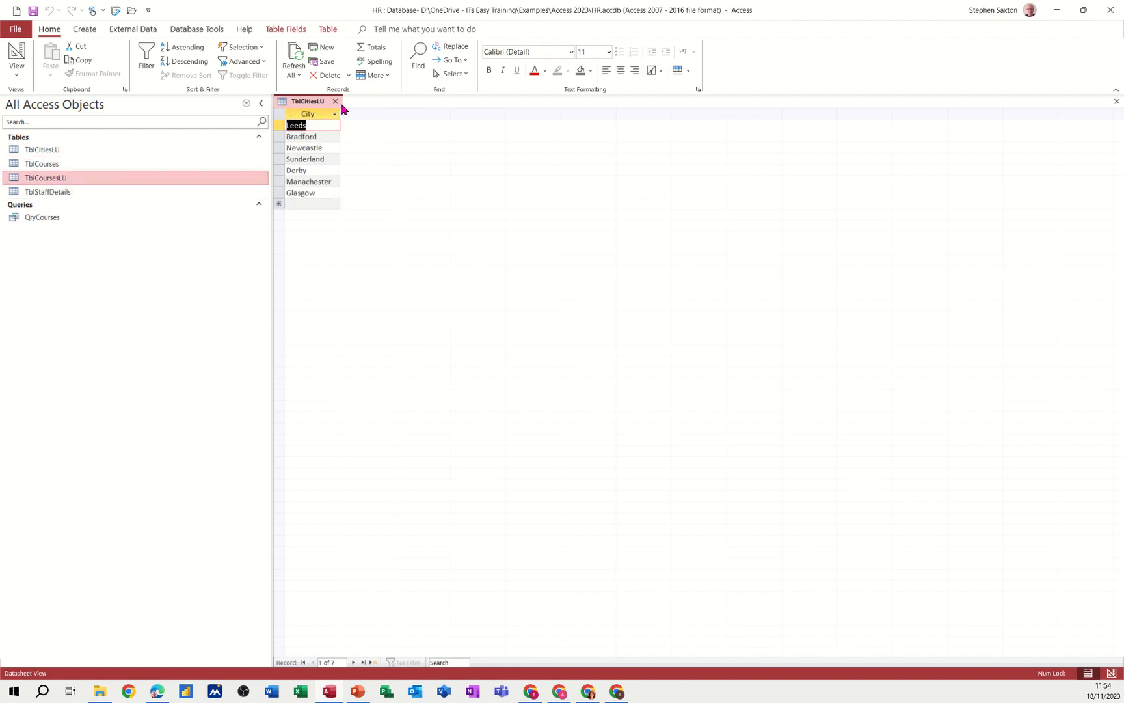
click(335, 103)
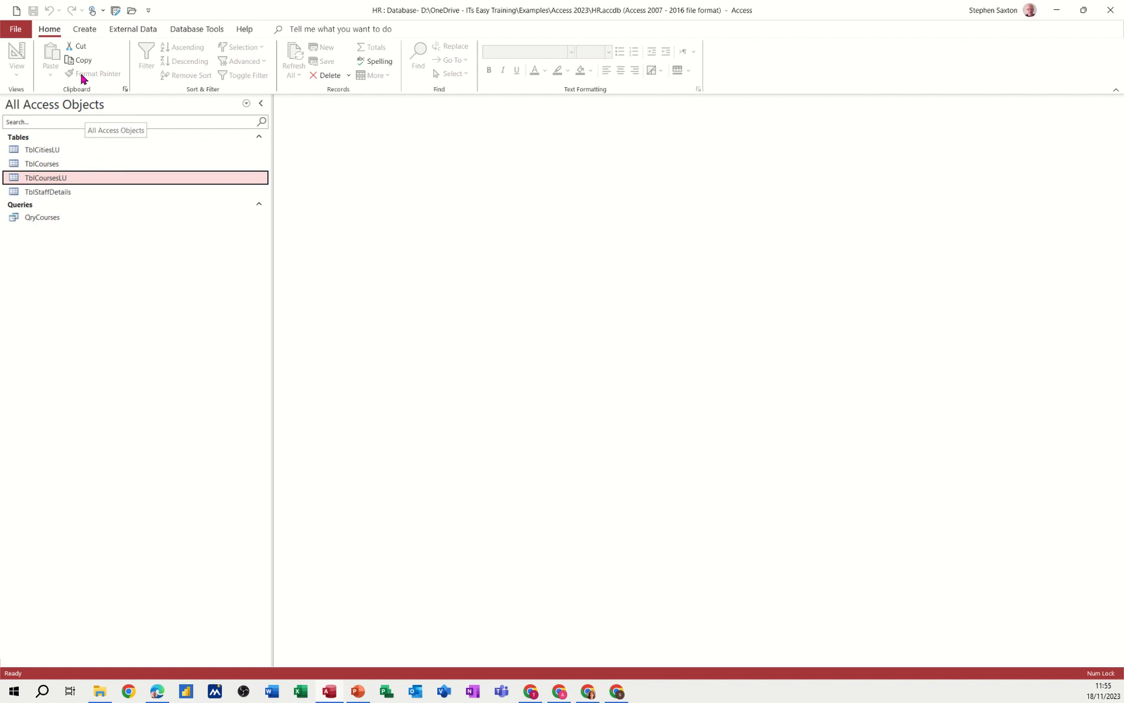
Create a new table in design view with an AbsentID field of data type AutoNumber
click(84, 29)
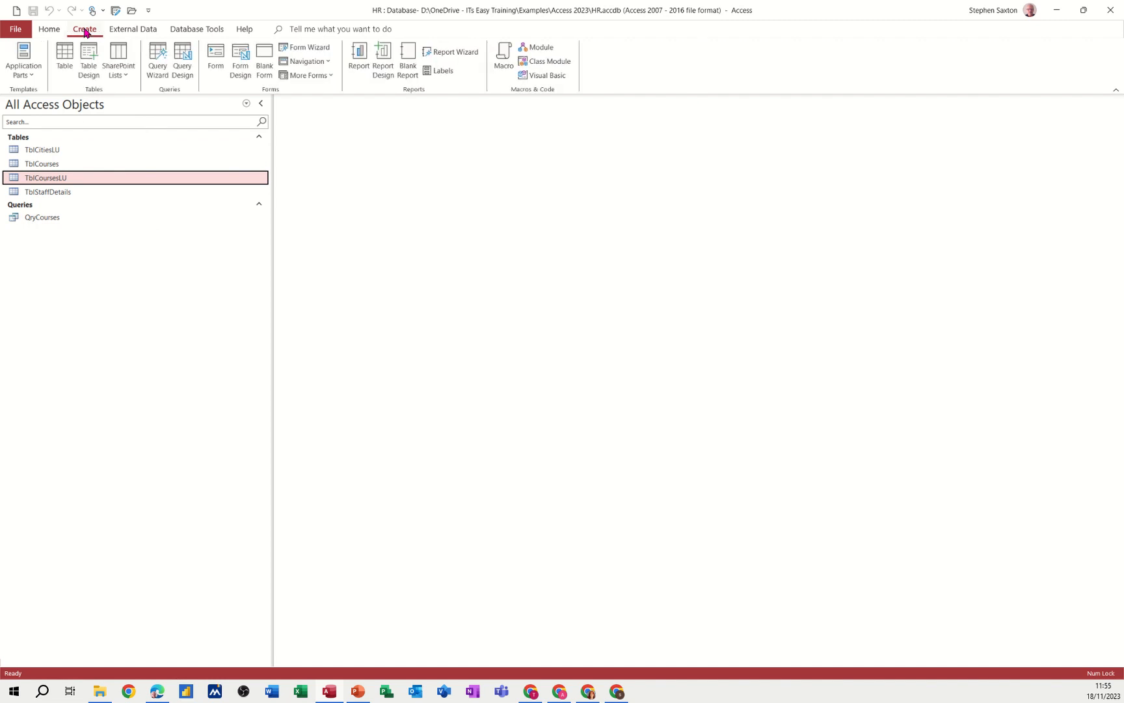
click(91, 77)
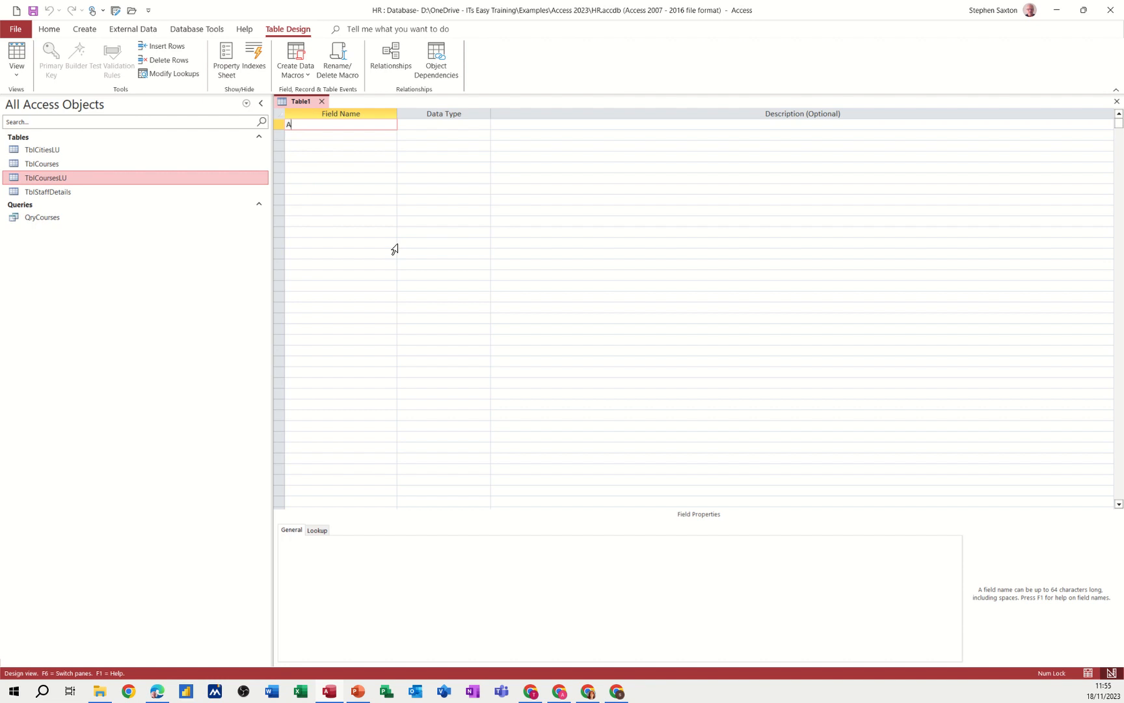
text(AbsentID)
key(Tab)
text(a)
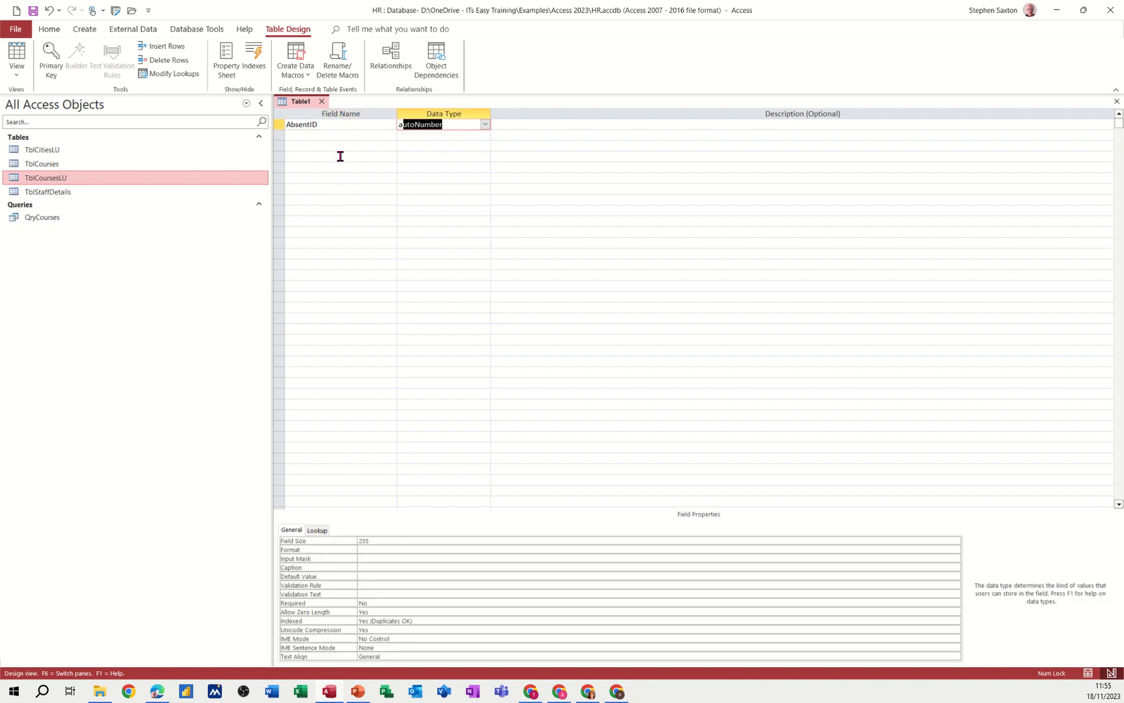
Add a StaffId field with the Number data type below AbsentID
click(319, 135)
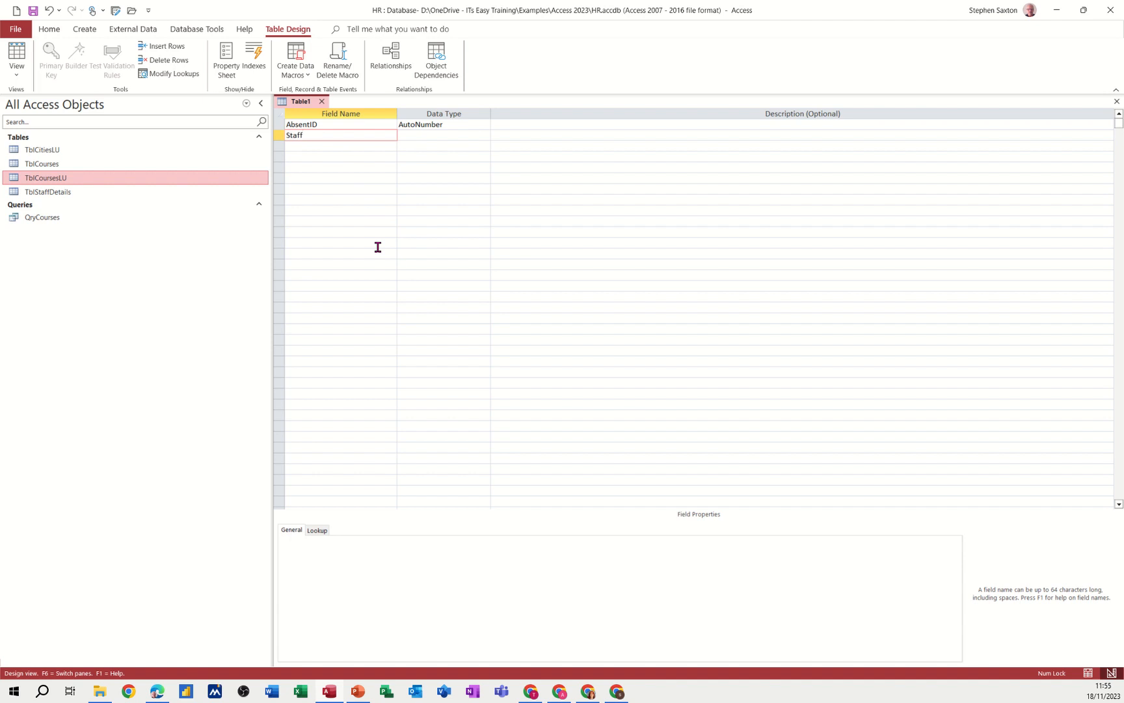
text(StaffId)
key(Tab)
text(n)
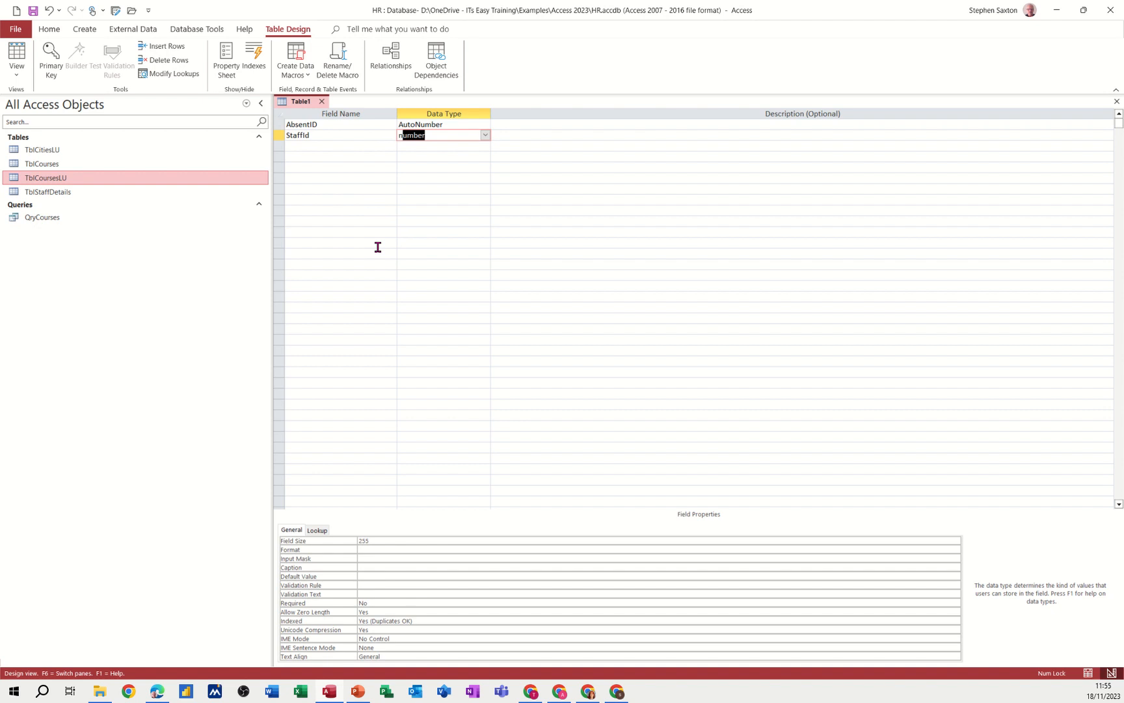
Make the AbsentID field the table's primary key
click(319, 144)
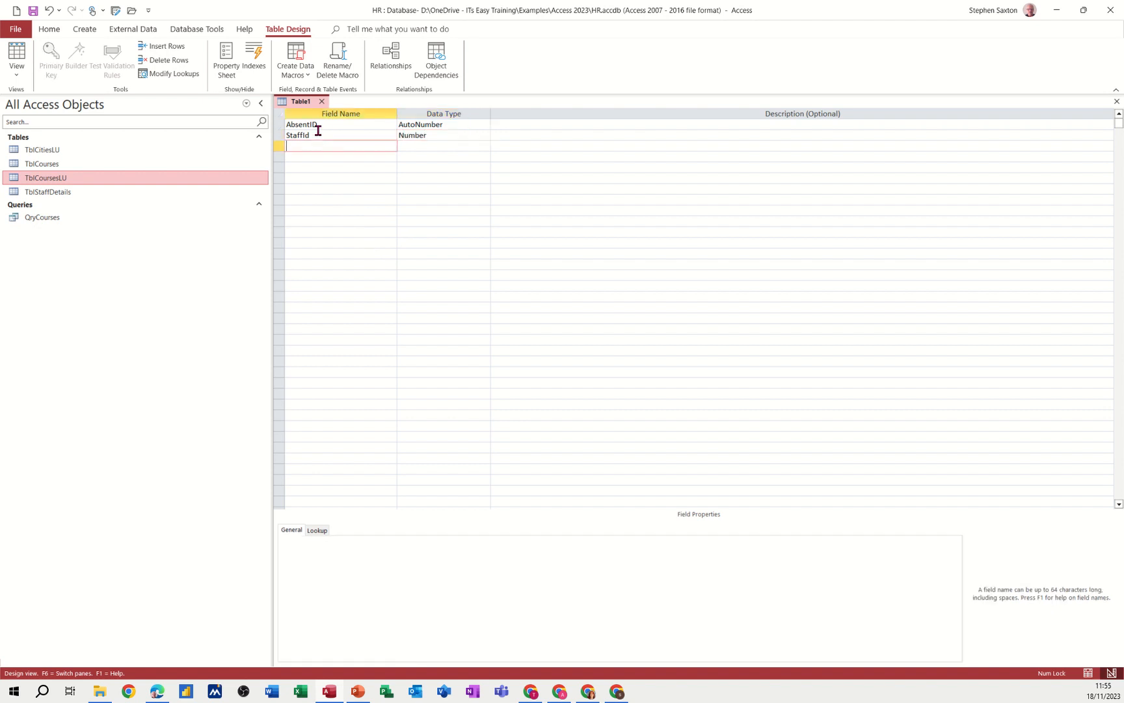
click(318, 124)
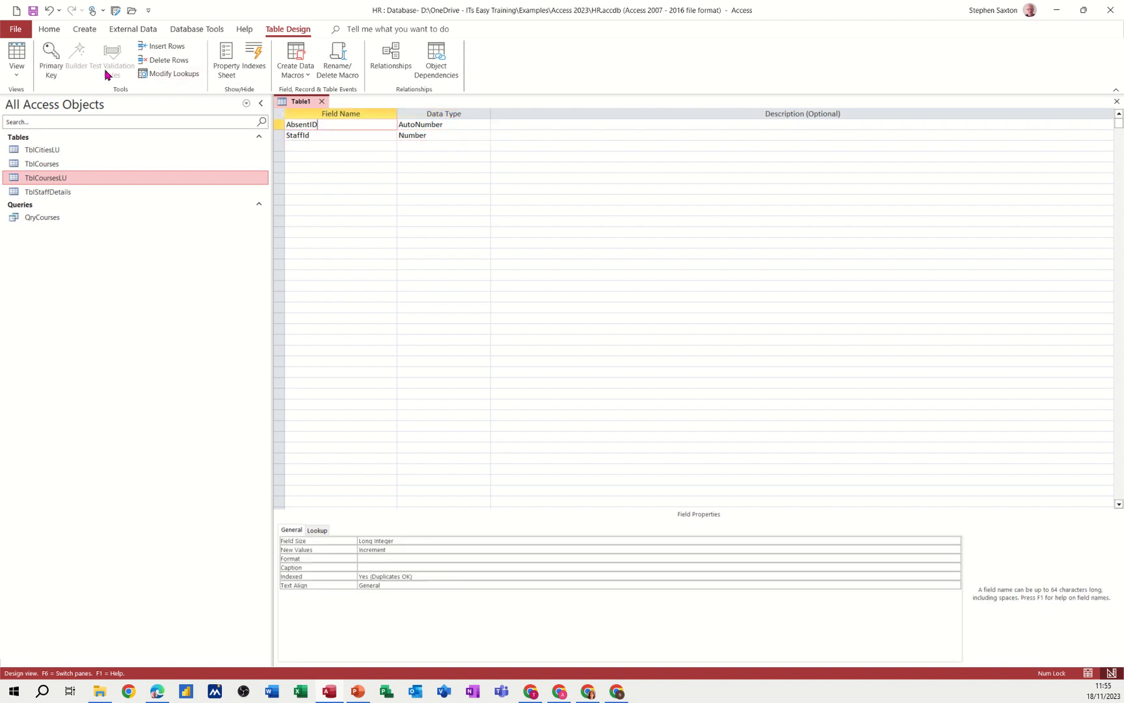
click(50, 55)
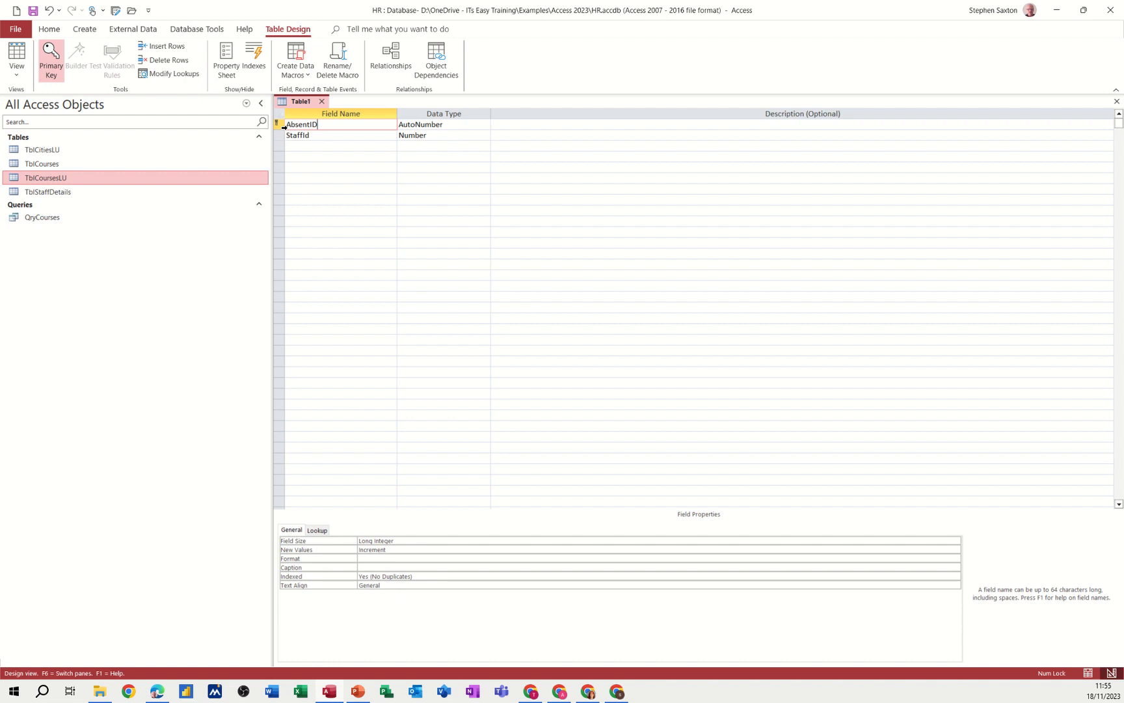
Add a third field named Type with the Short Text data type
click(335, 136)
click(321, 146)
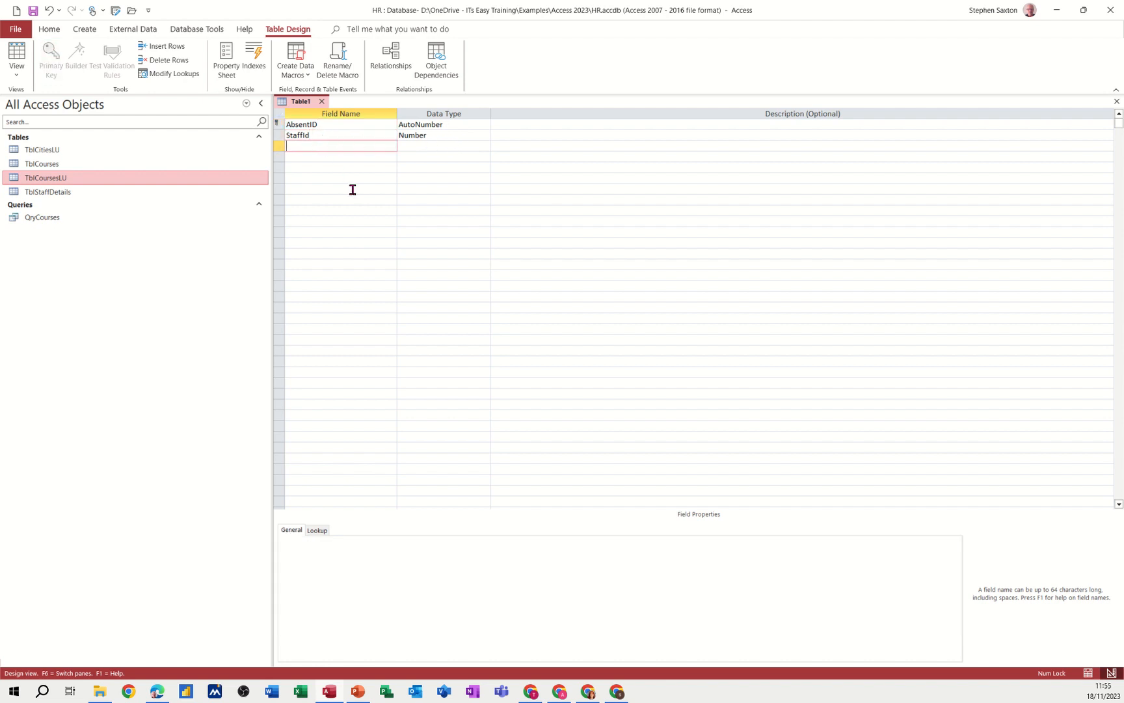
text(Re)
text(Type)
click(409, 150)
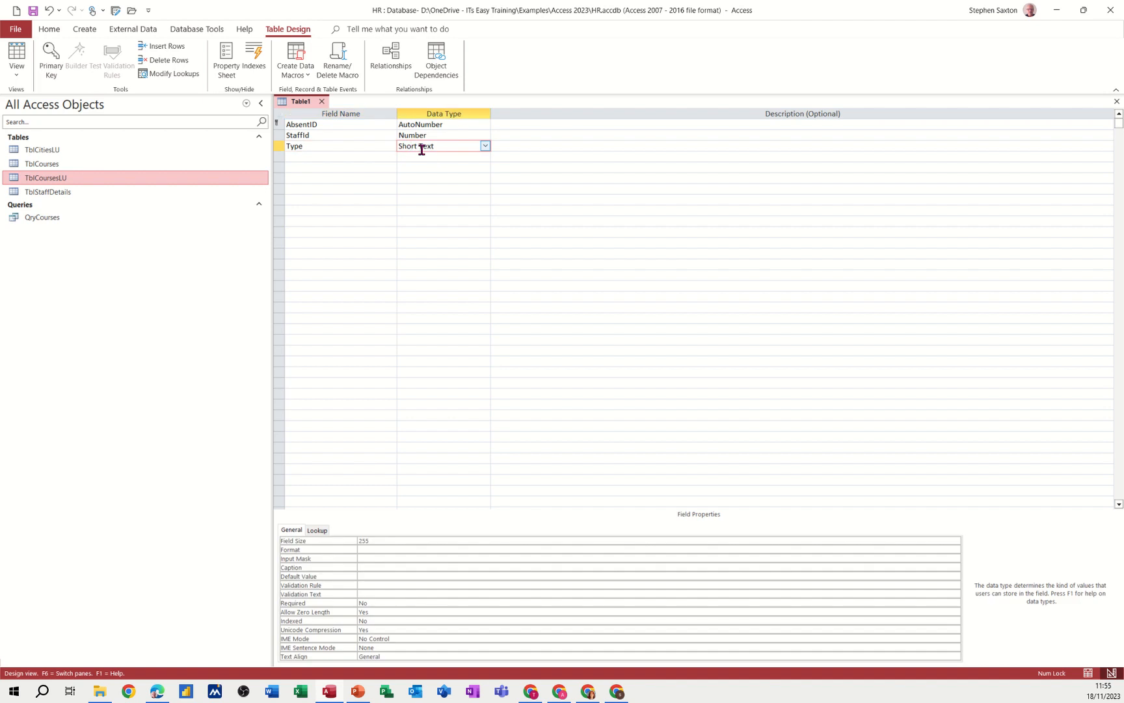
Turn the Type field into a combo box lookup with a Value List row source of Late;Sick;Absent
click(312, 531)
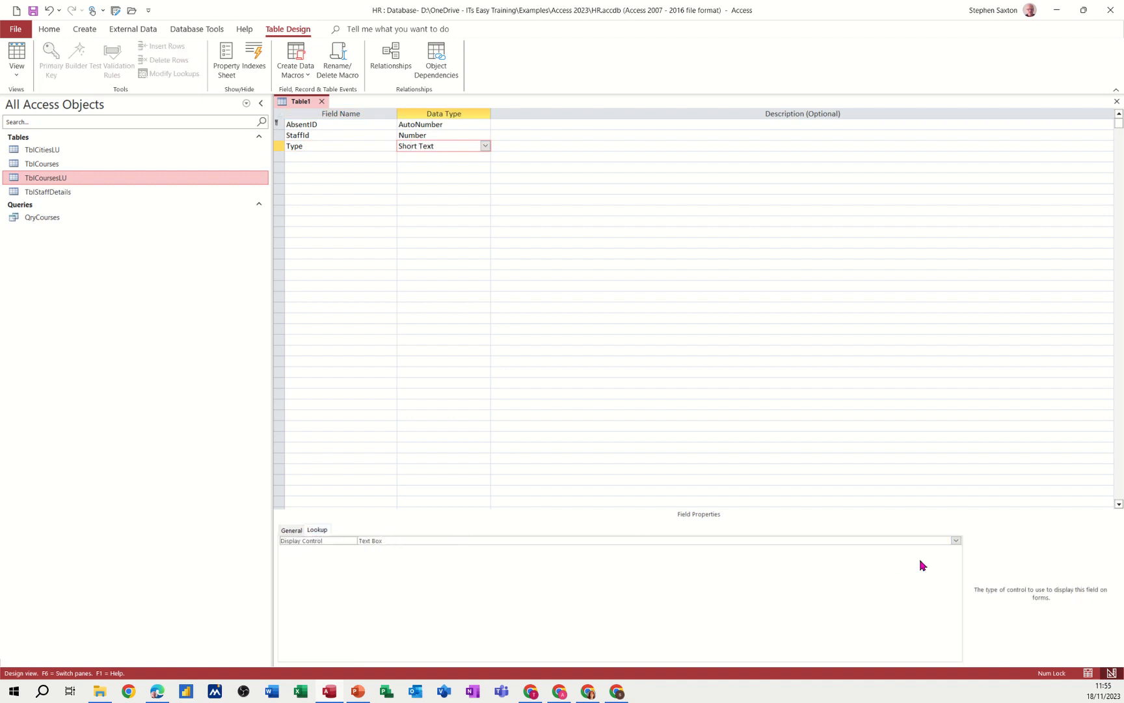
click(954, 541)
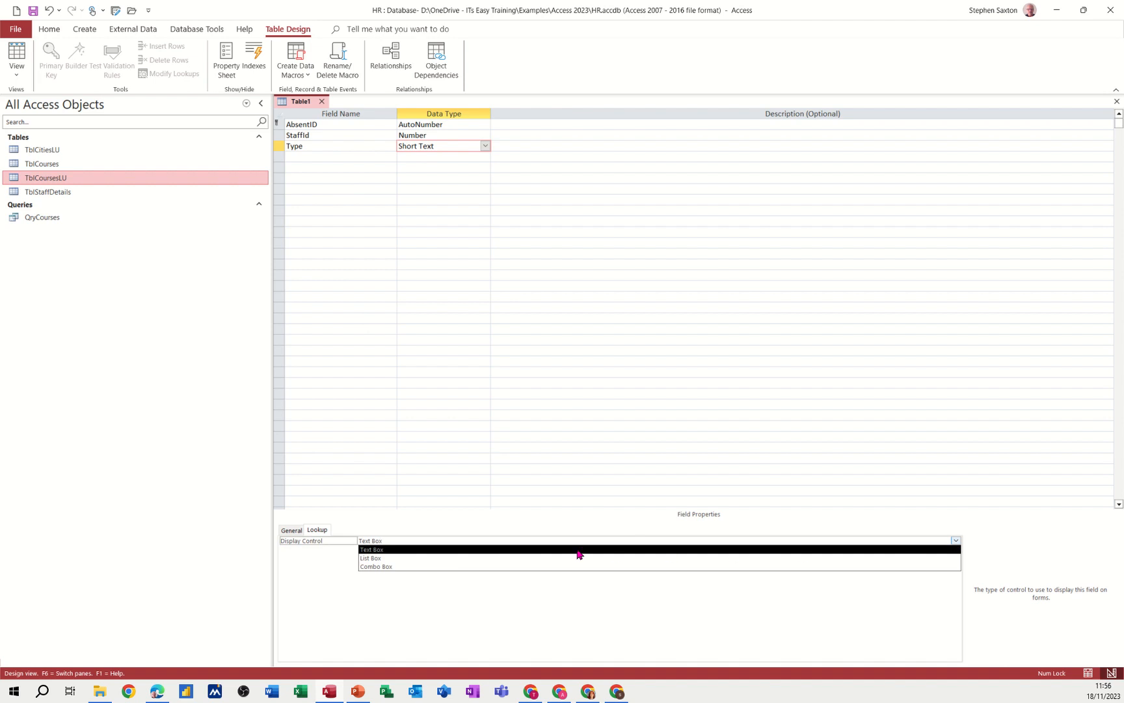
click(478, 567)
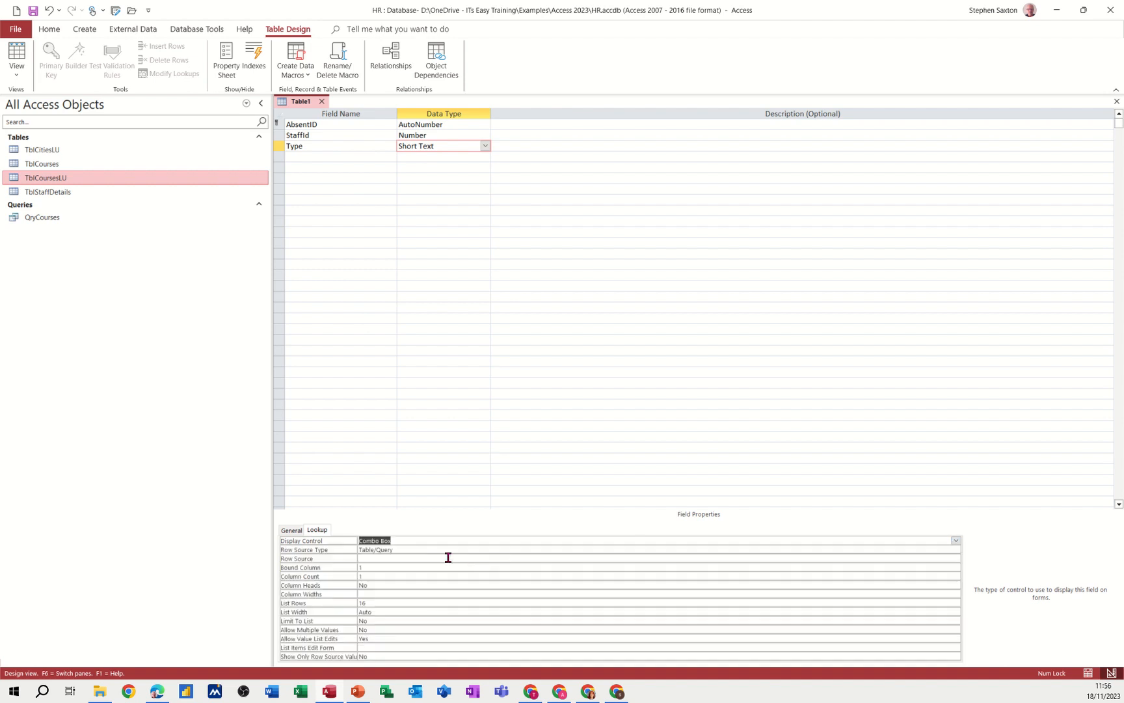
click(406, 549)
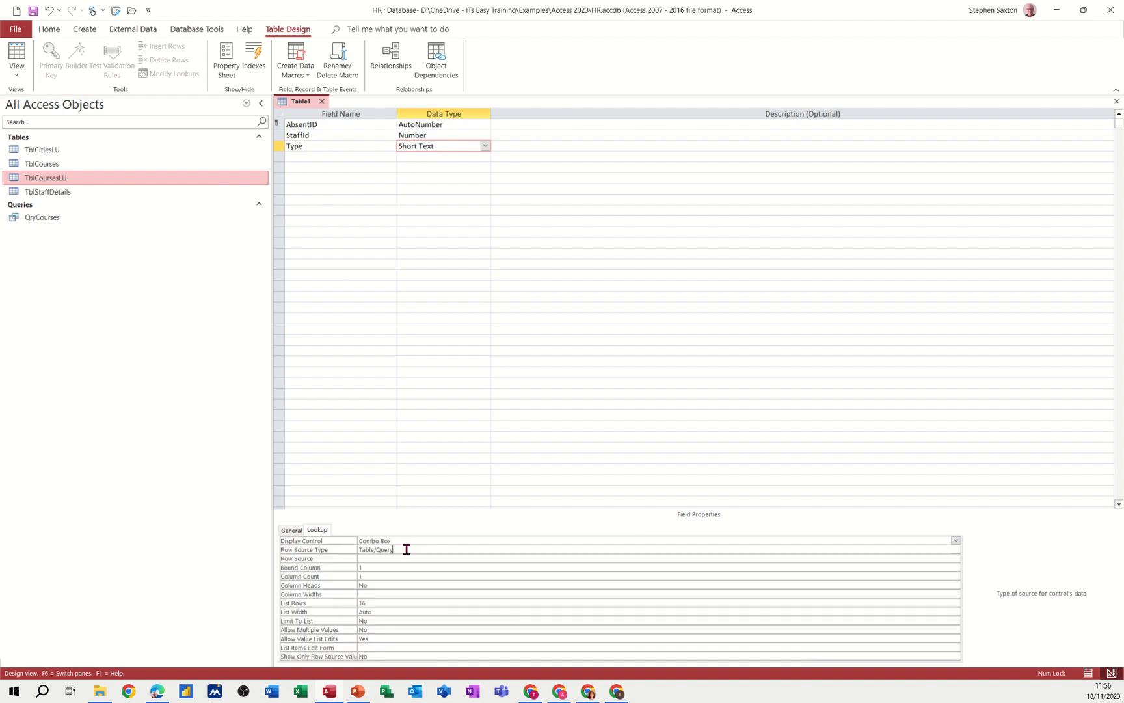
click(956, 549)
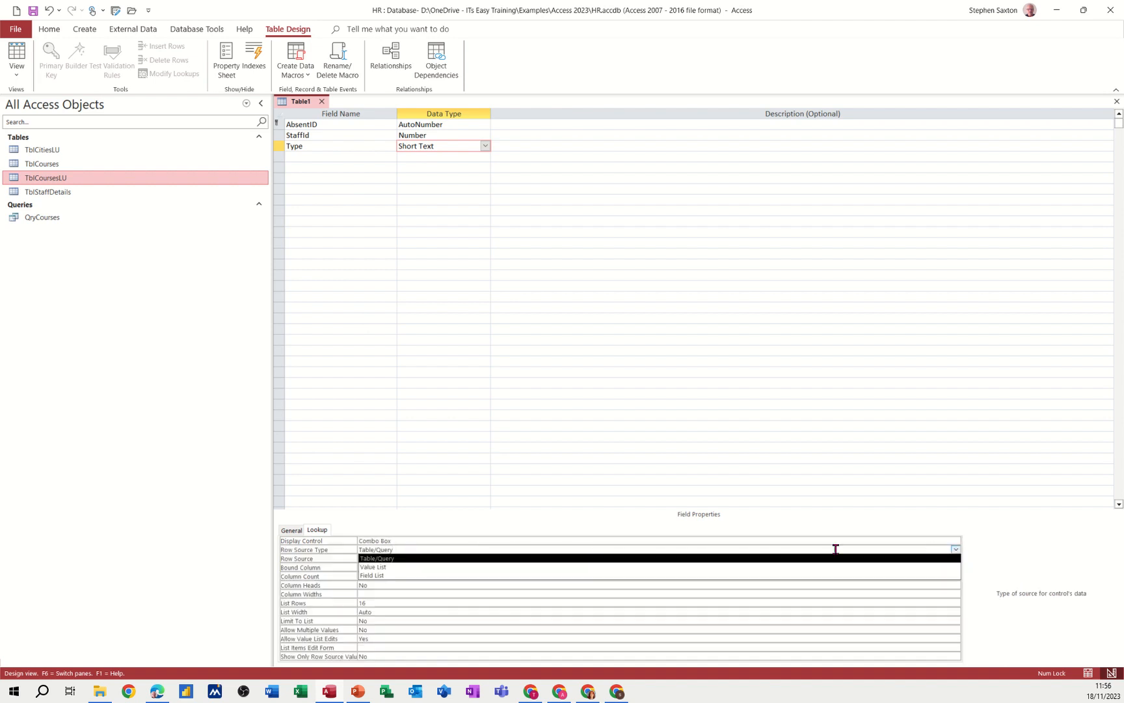
click(423, 567)
click(380, 558)
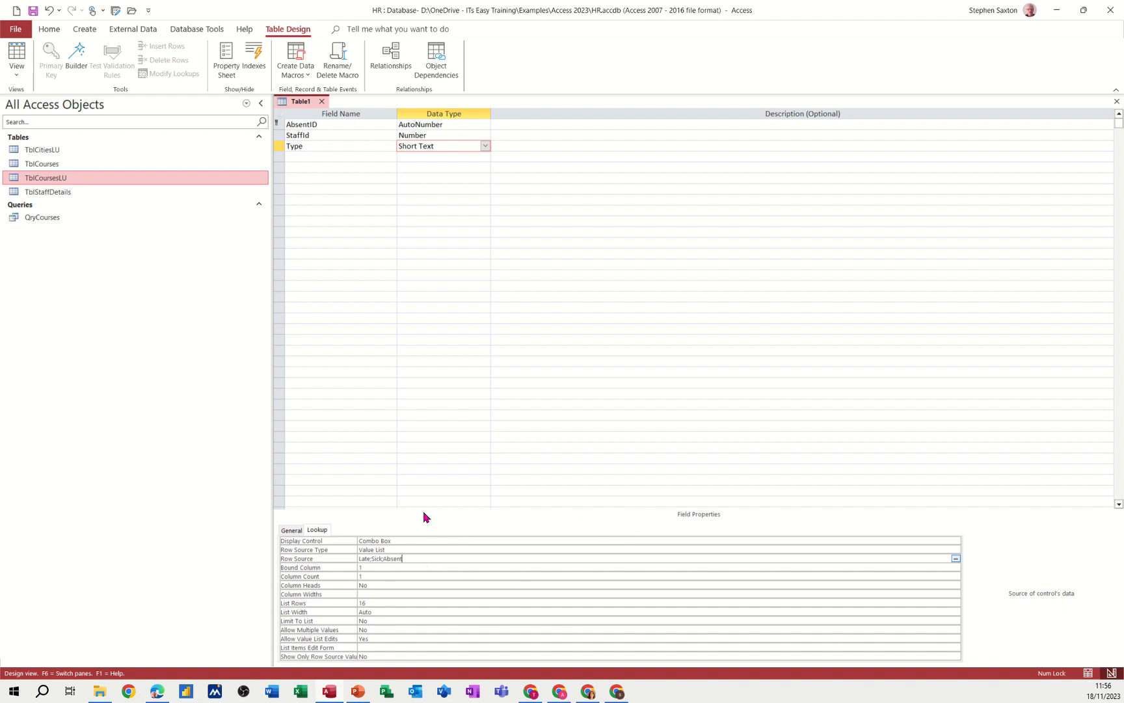
click(326, 156)
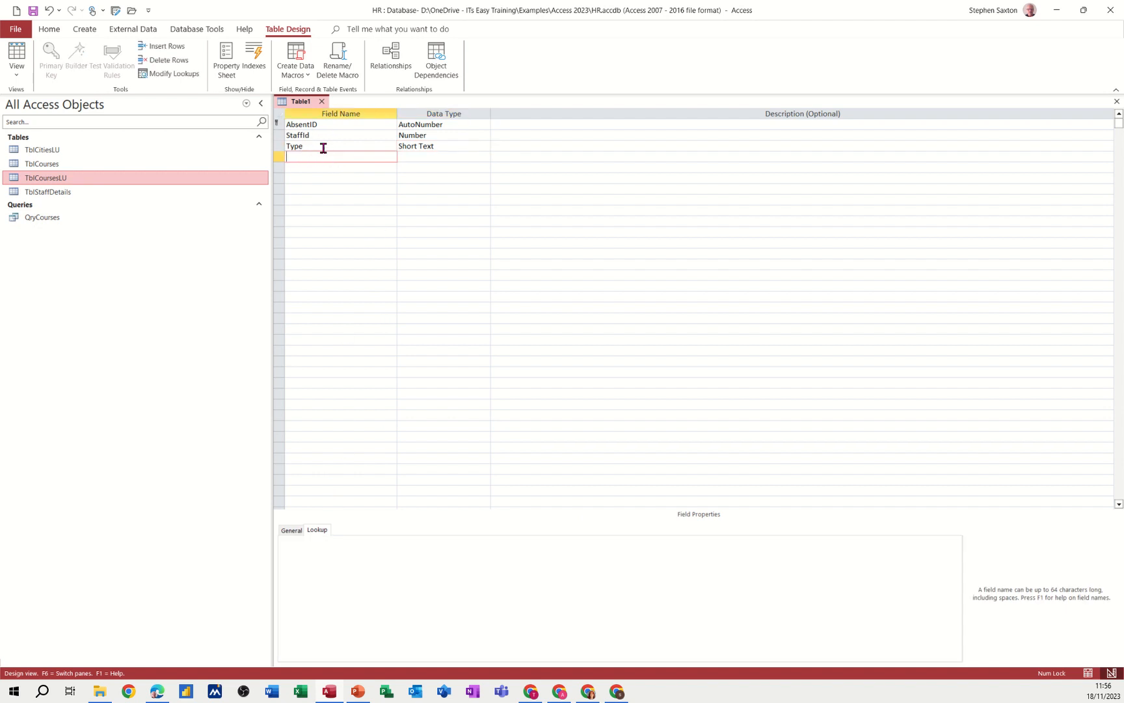
click(323, 147)
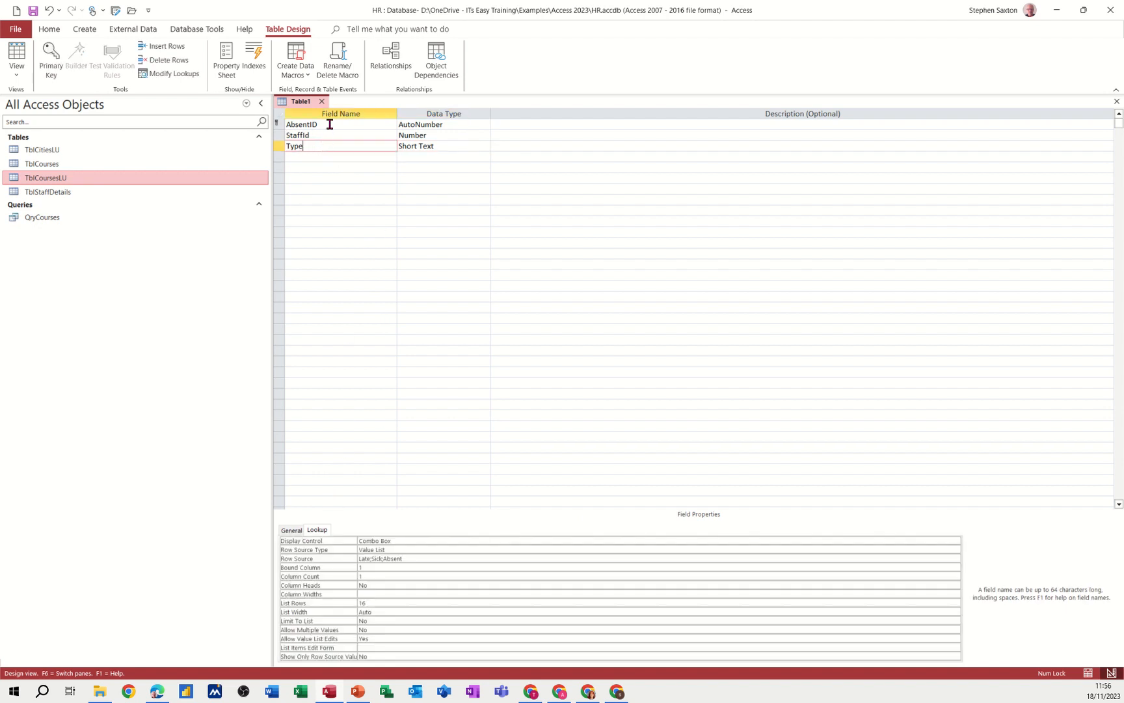
Add a fourth field named DateofEvent with the Date/Time data type
click(317, 156)
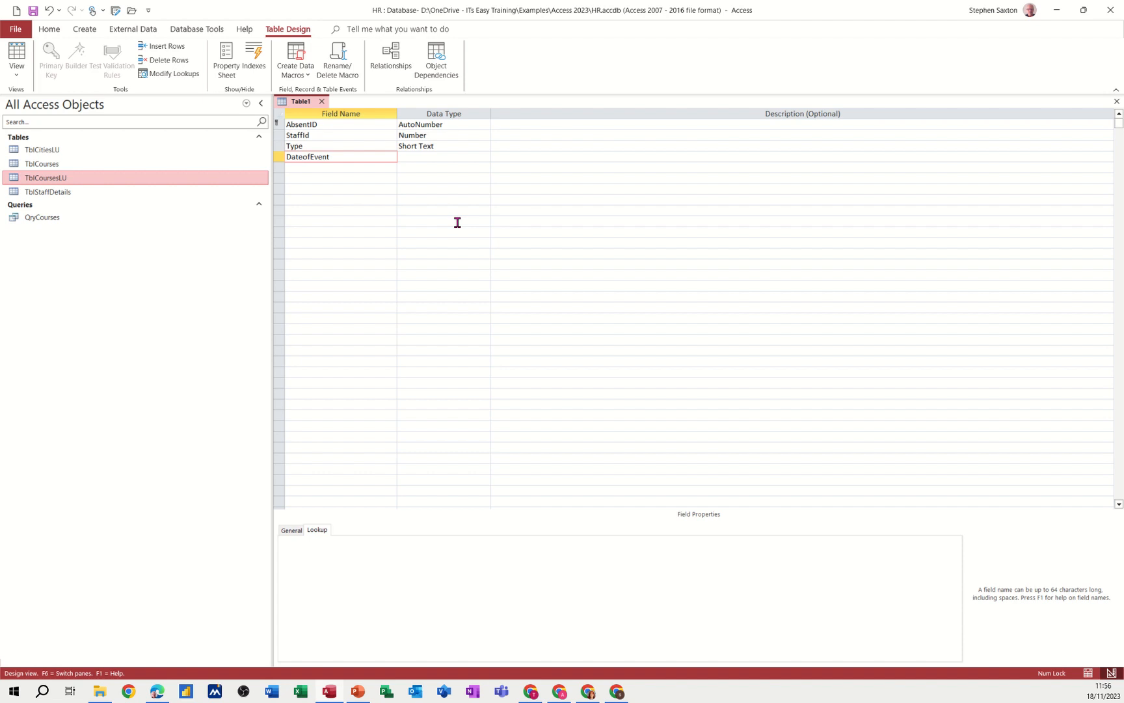
key(Tab)
text(d)
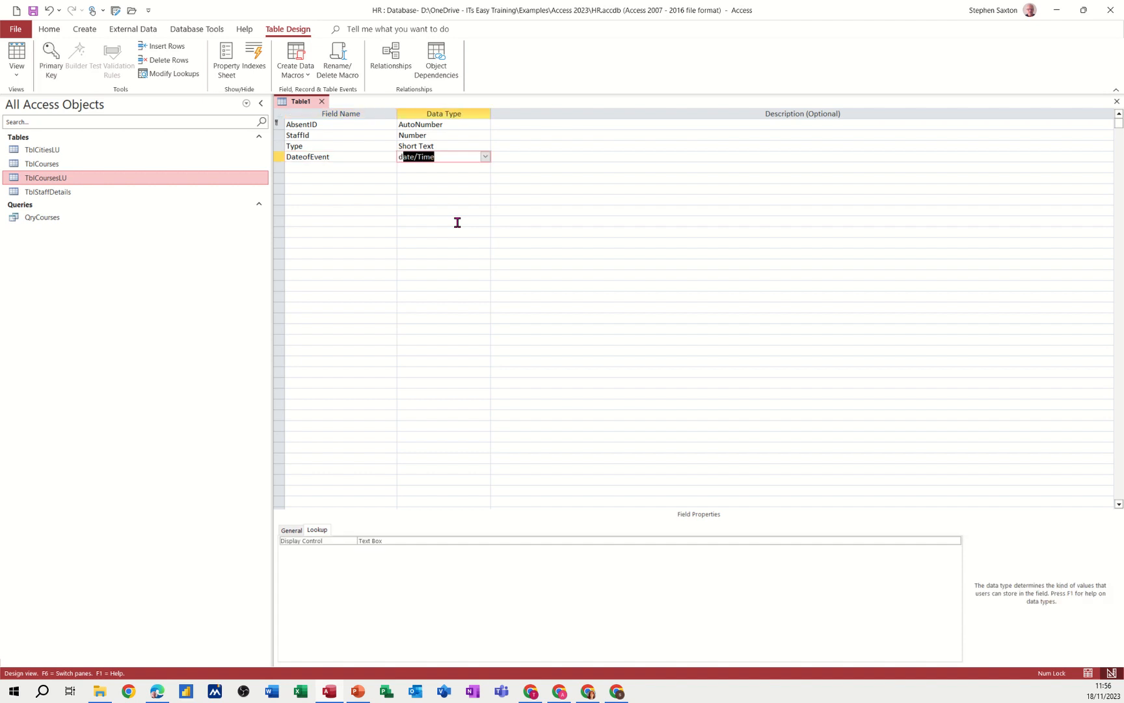
click(356, 158)
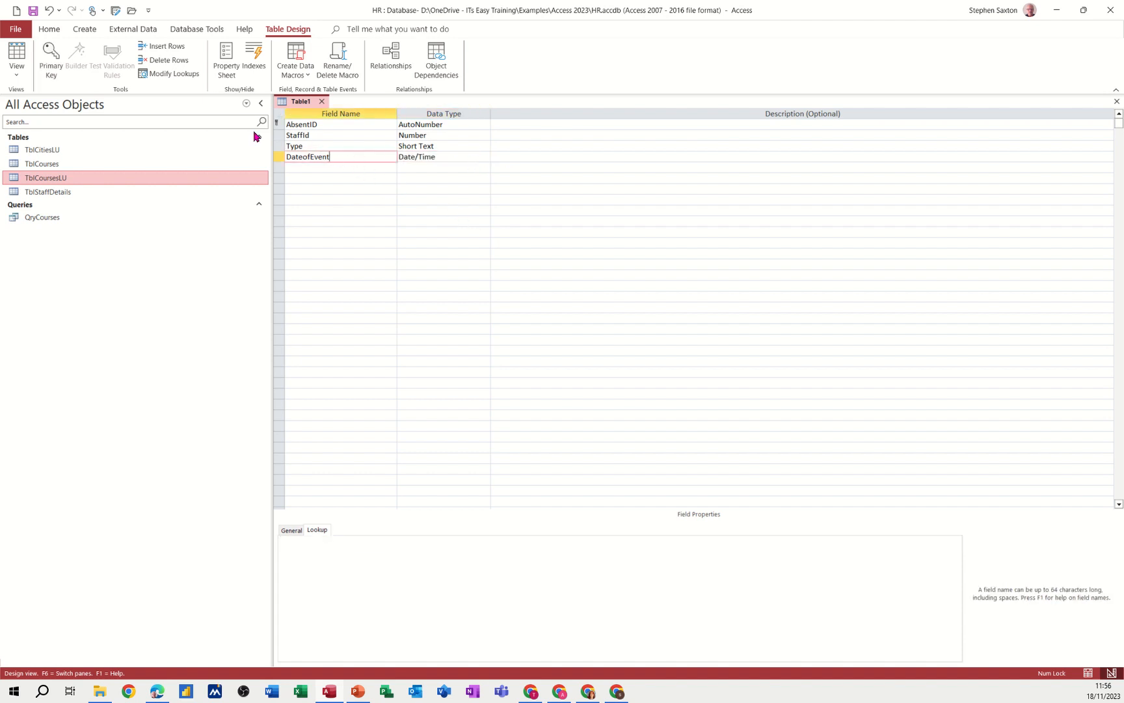
Save the new table as TblAbsent
click(33, 9)
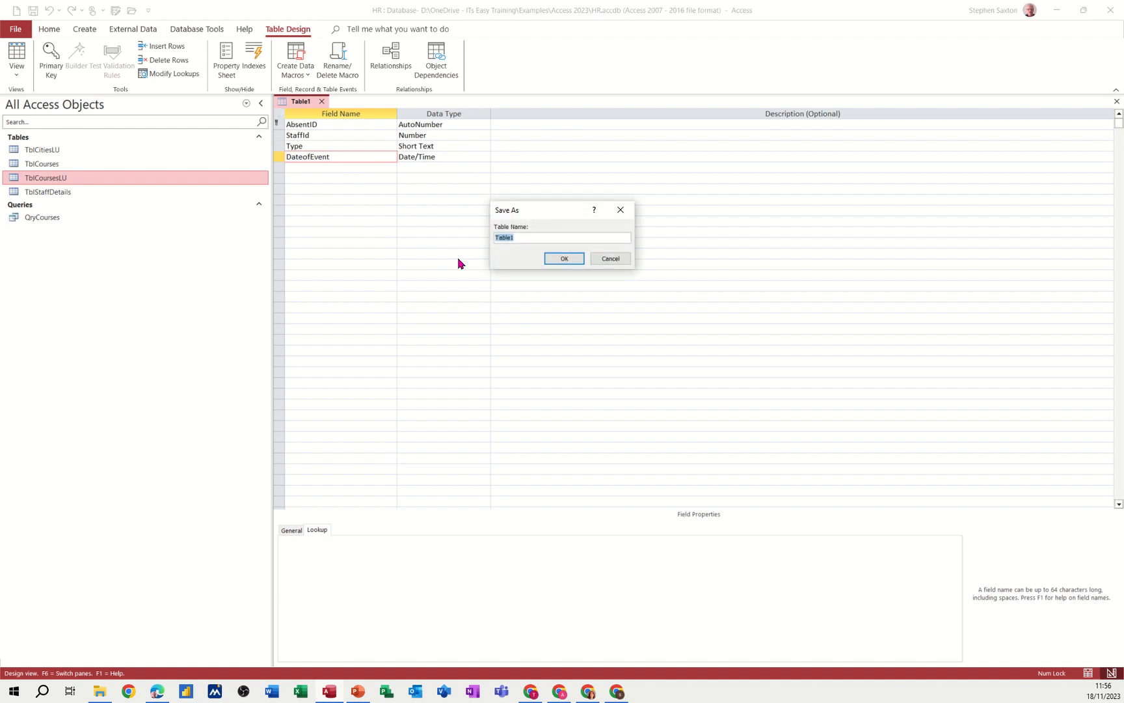
text(Tbl)
click(566, 260)
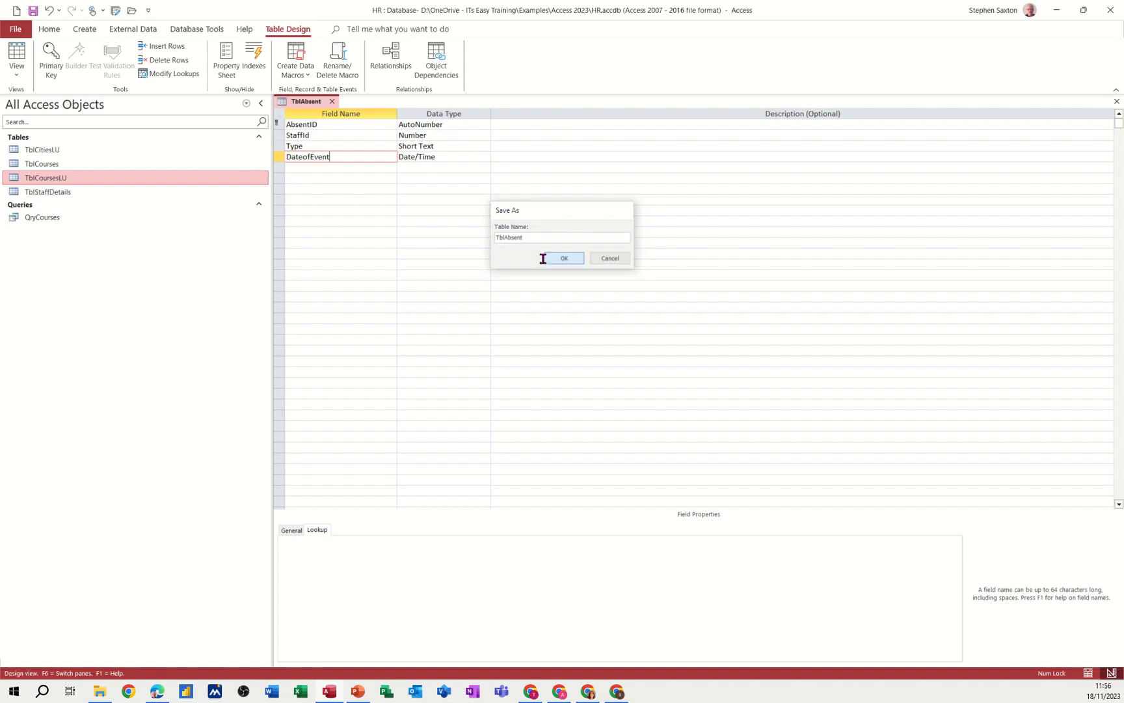
Apply the Short Date input mask to the DateofEvent field with the Input Mask Wizard
click(459, 157)
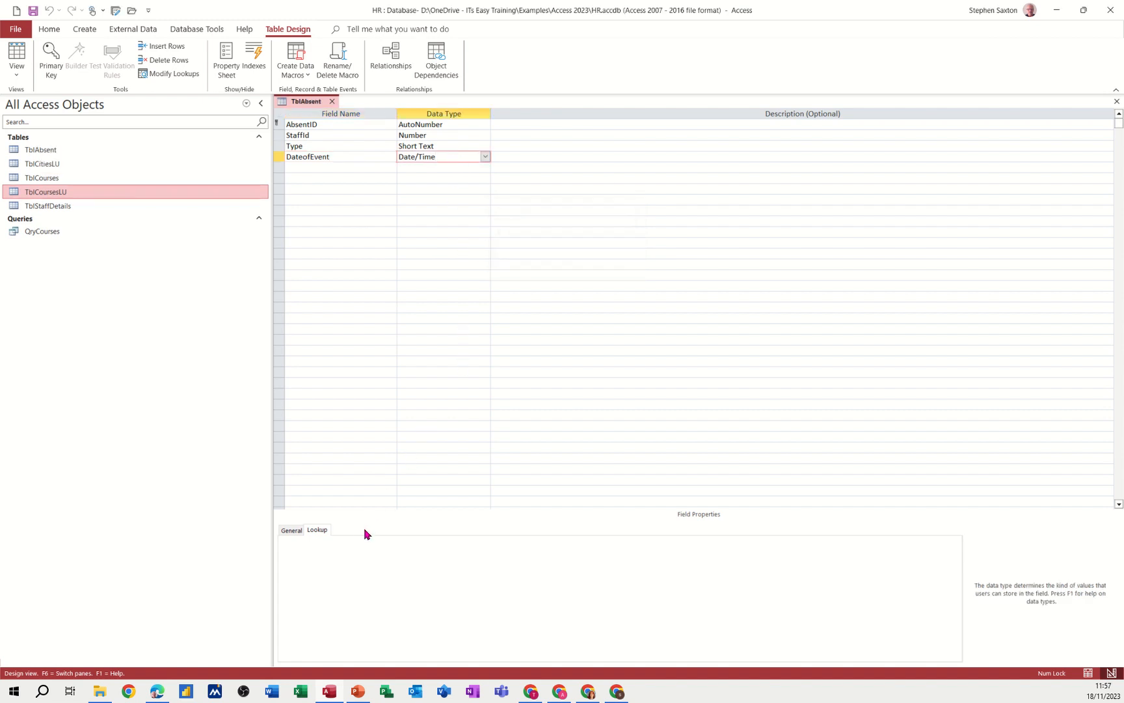
click(292, 530)
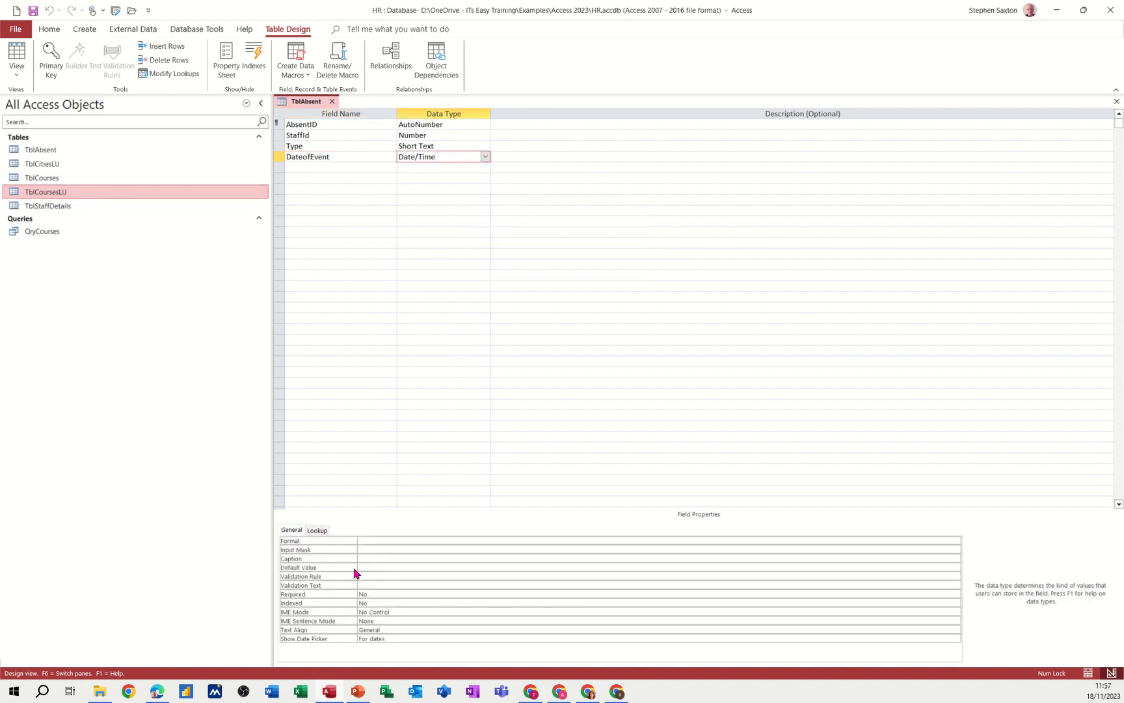
click(362, 549)
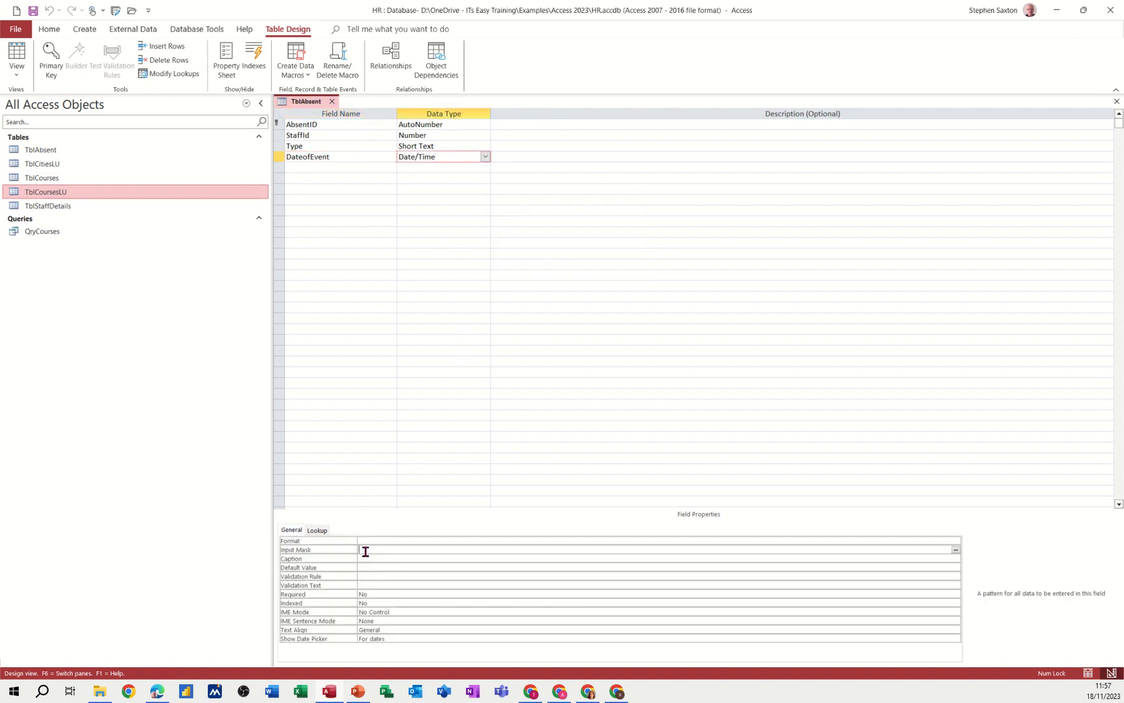
click(956, 550)
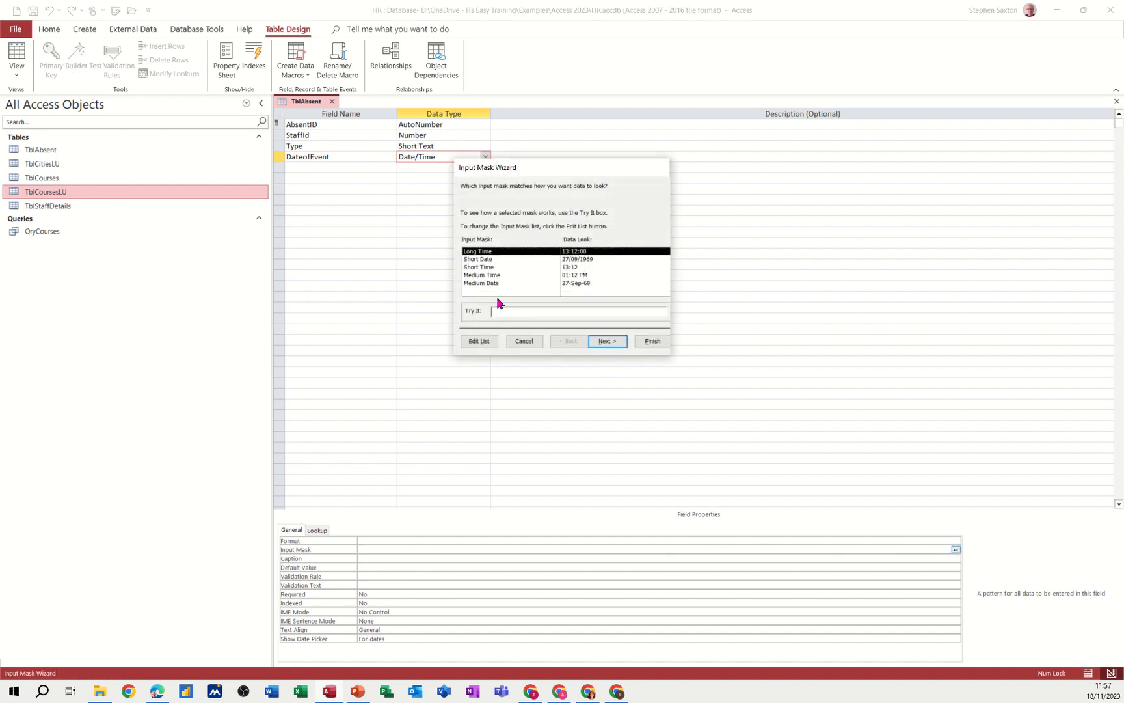
click(484, 258)
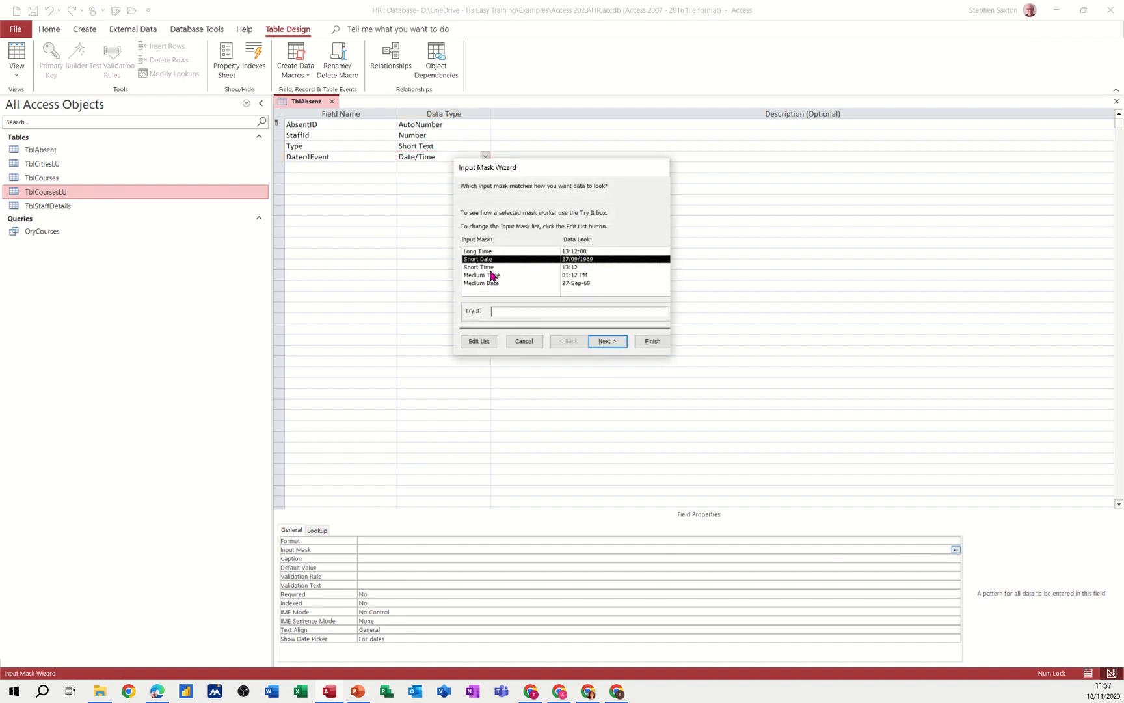
click(505, 310)
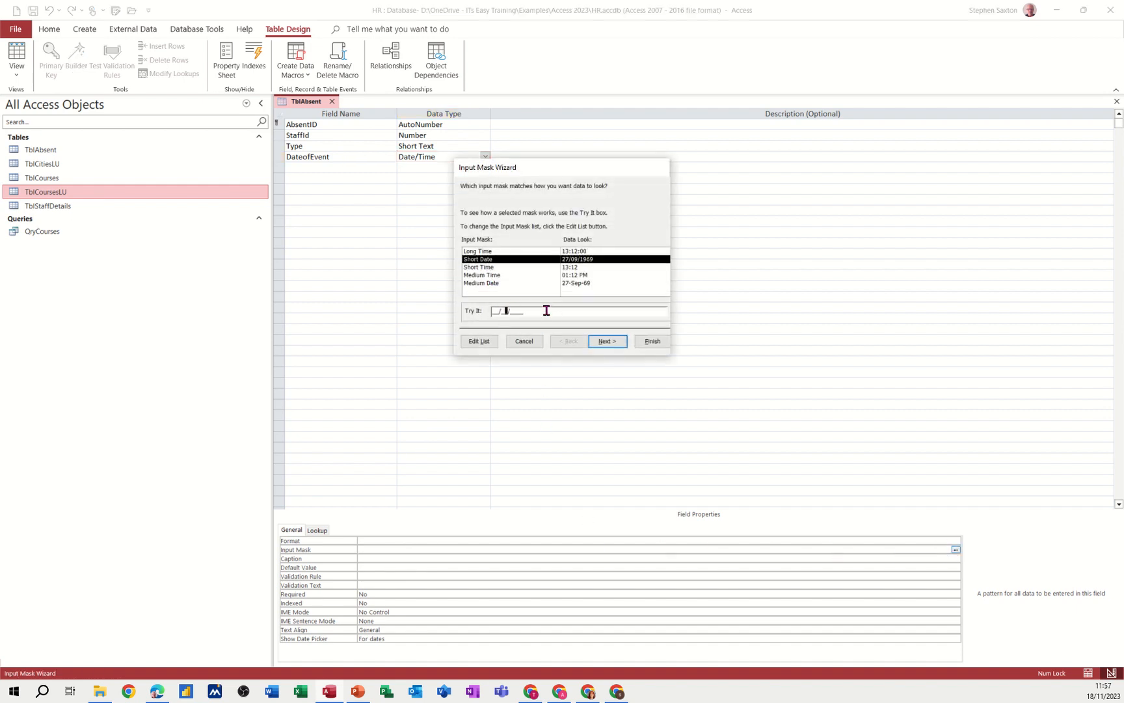
click(652, 342)
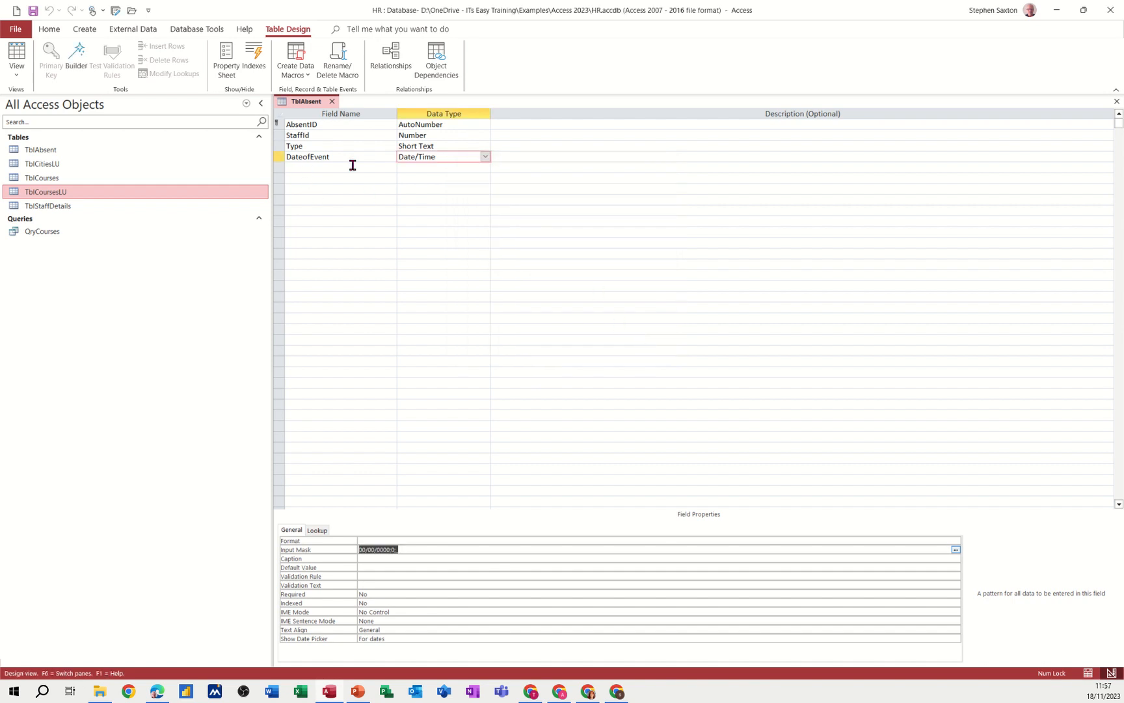
Add a fifth field named Duration with the Number data type, save the table and view it in Datasheet view
click(306, 167)
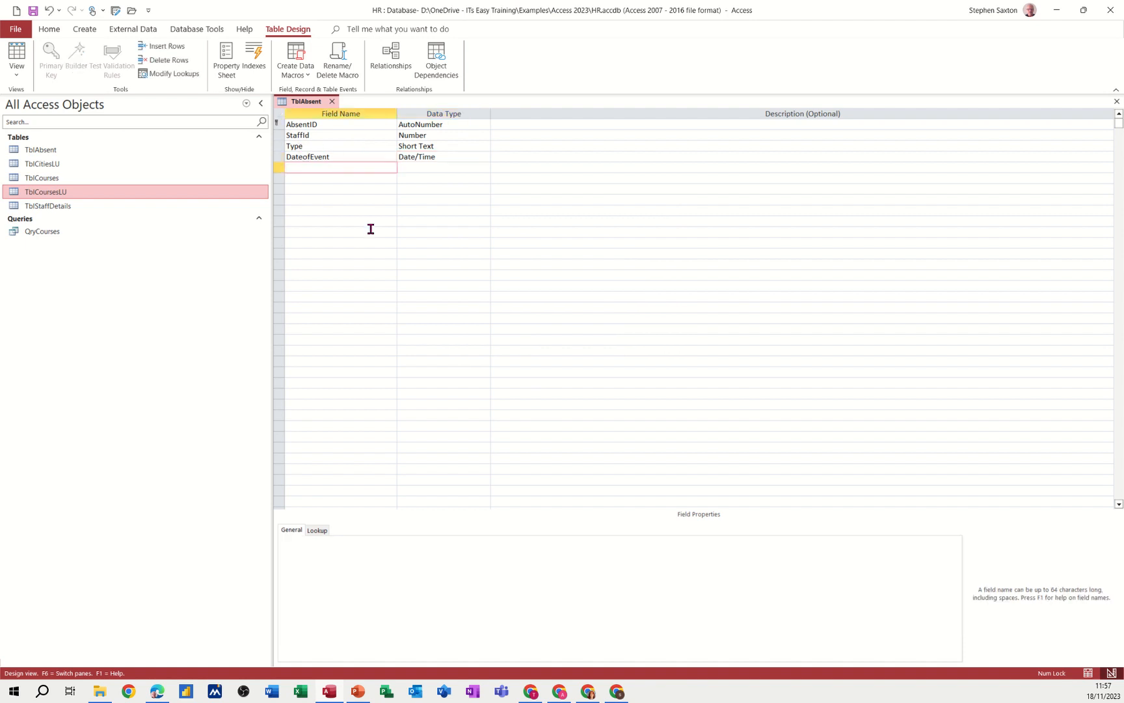
text(Duration)
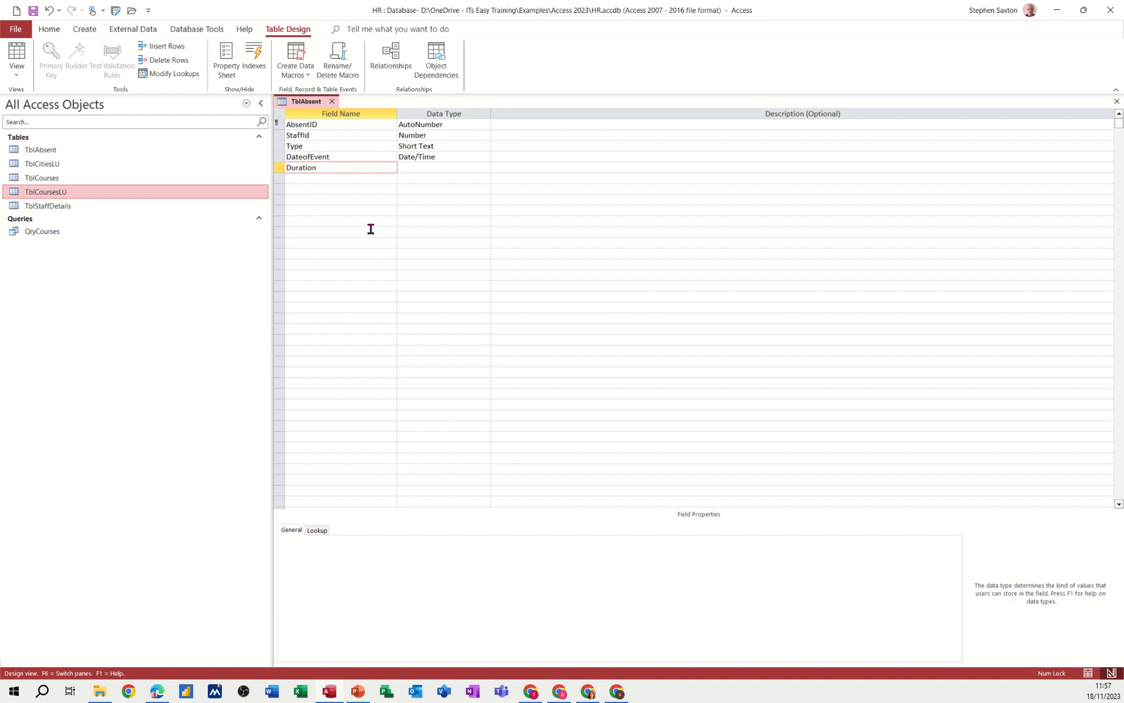
key(Tab)
text(n)
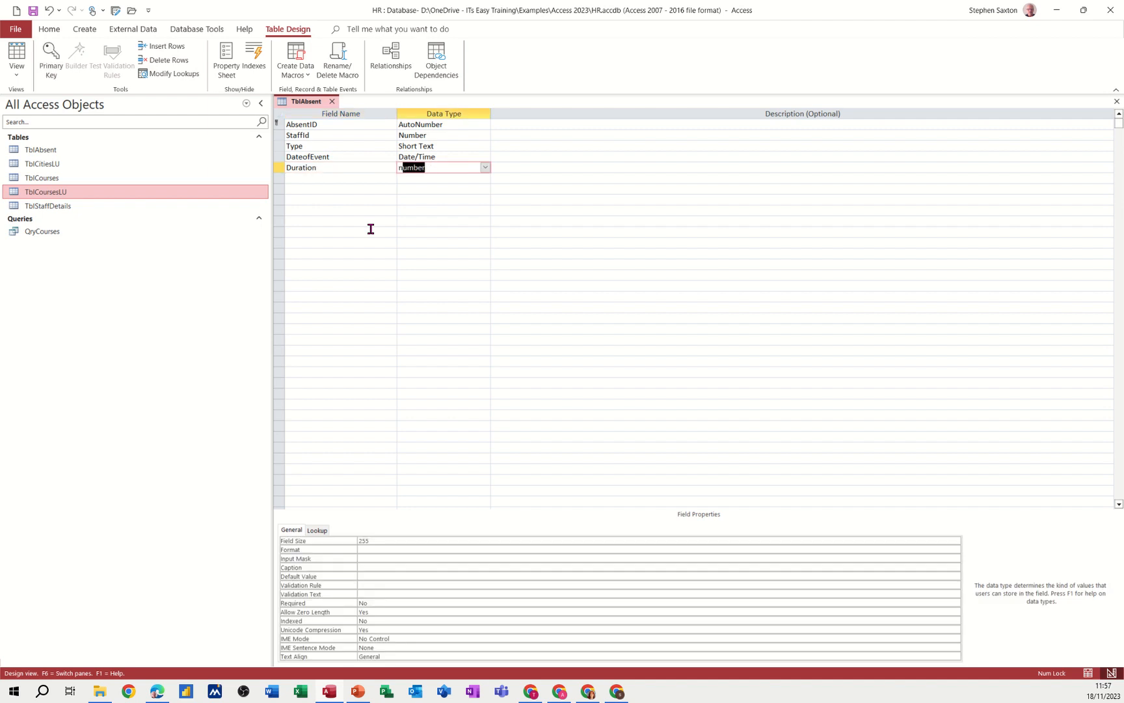
click(312, 178)
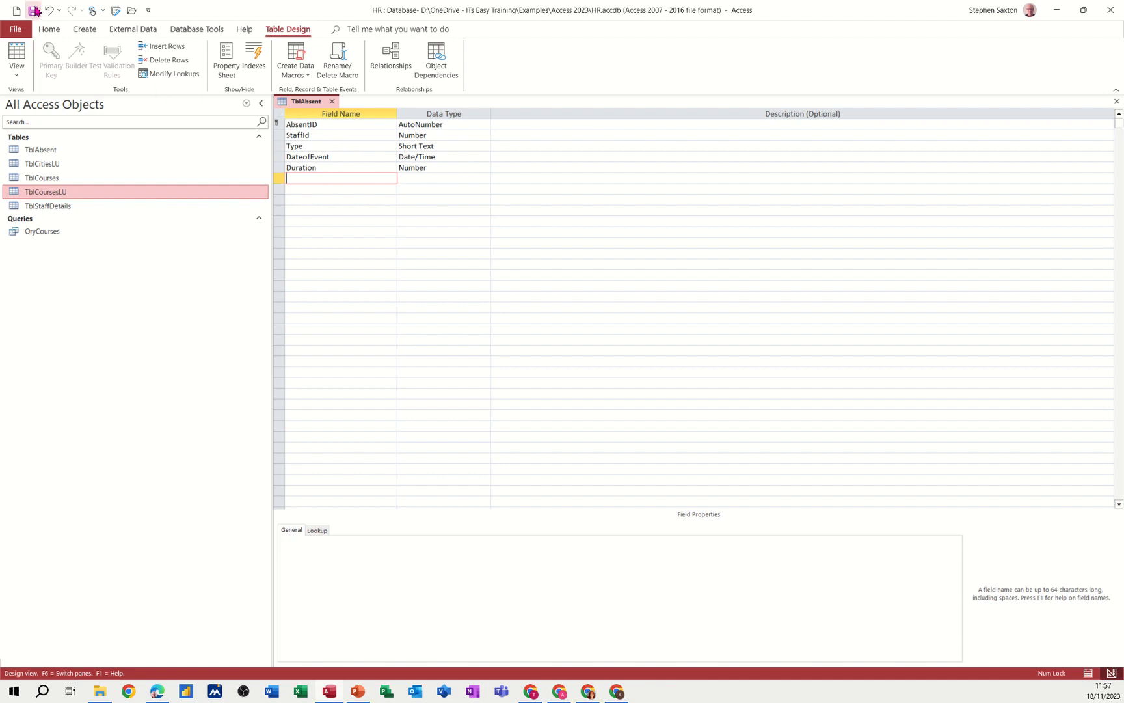
click(15, 49)
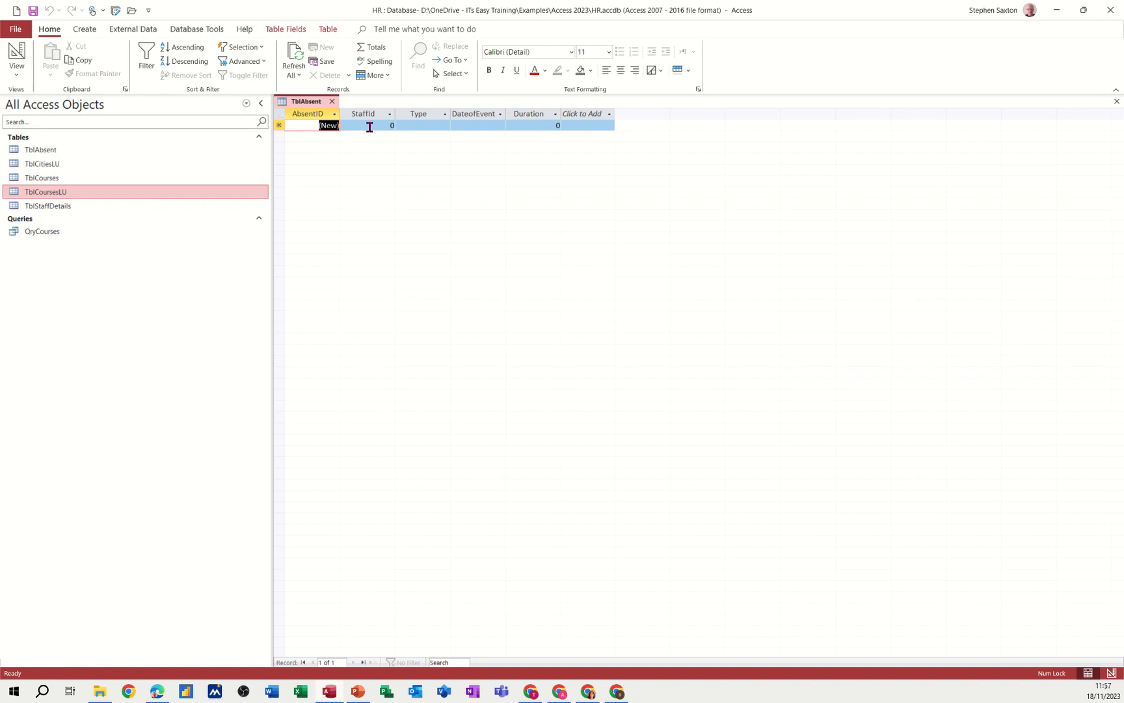
click(369, 127)
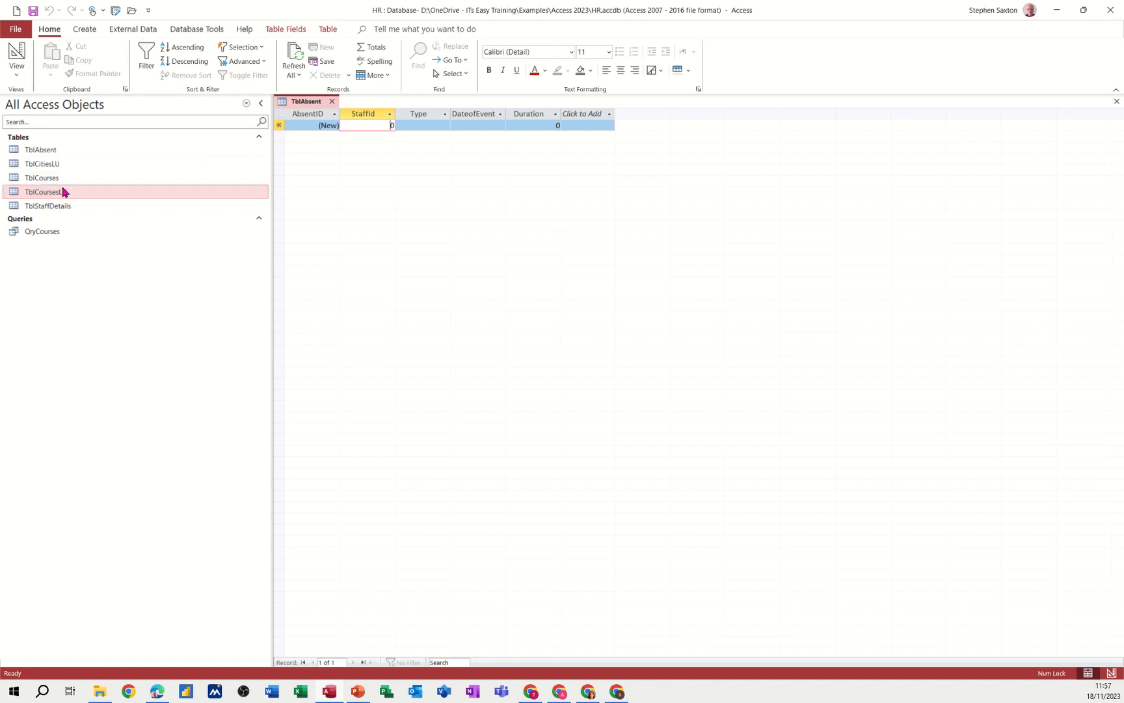
In Design view, turn the StaffId field into a combo box lookup with TblStaffDetails as its row source
click(16, 54)
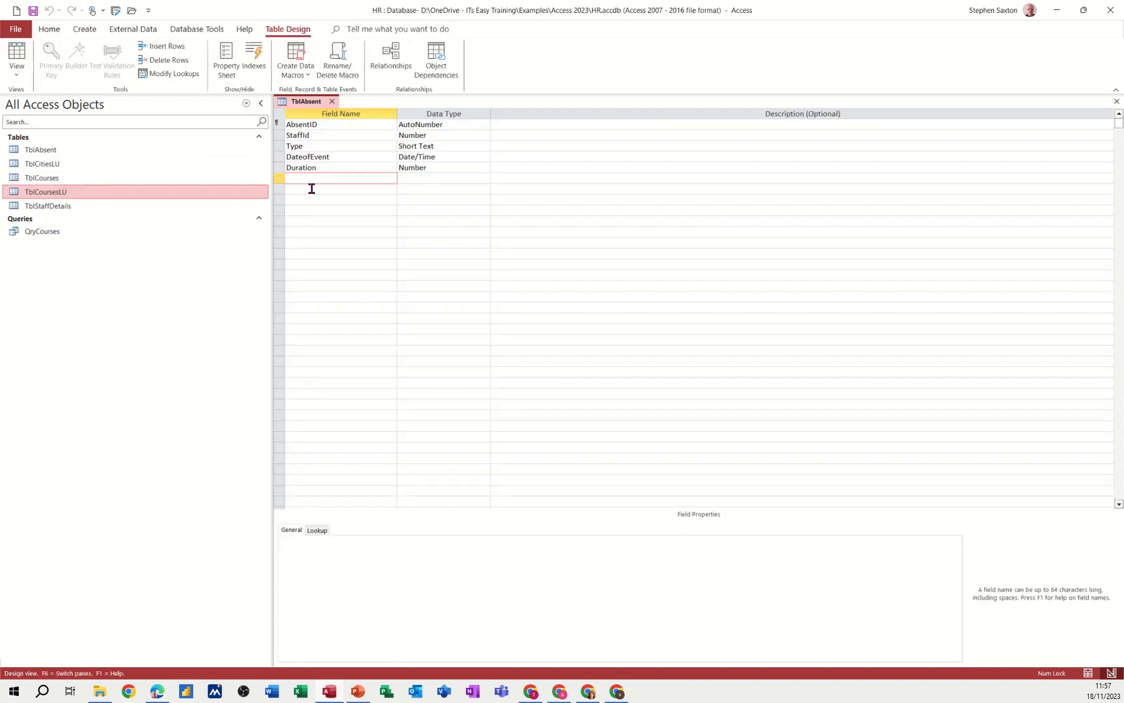
click(333, 137)
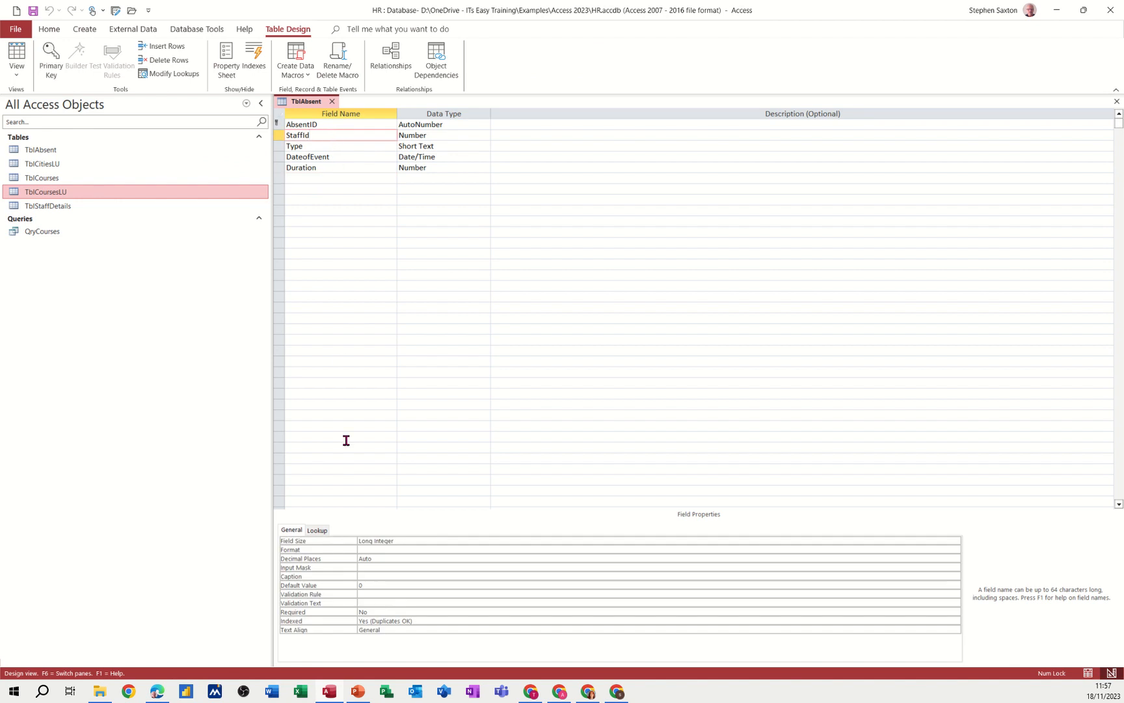
click(318, 531)
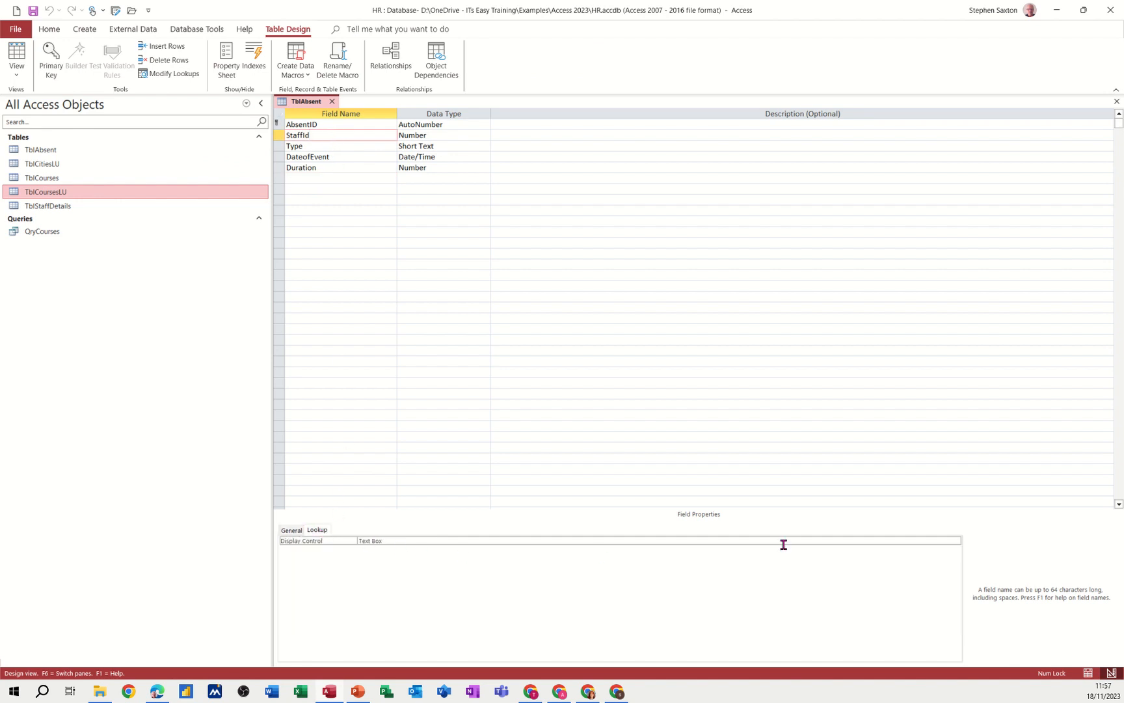
click(938, 540)
click(955, 540)
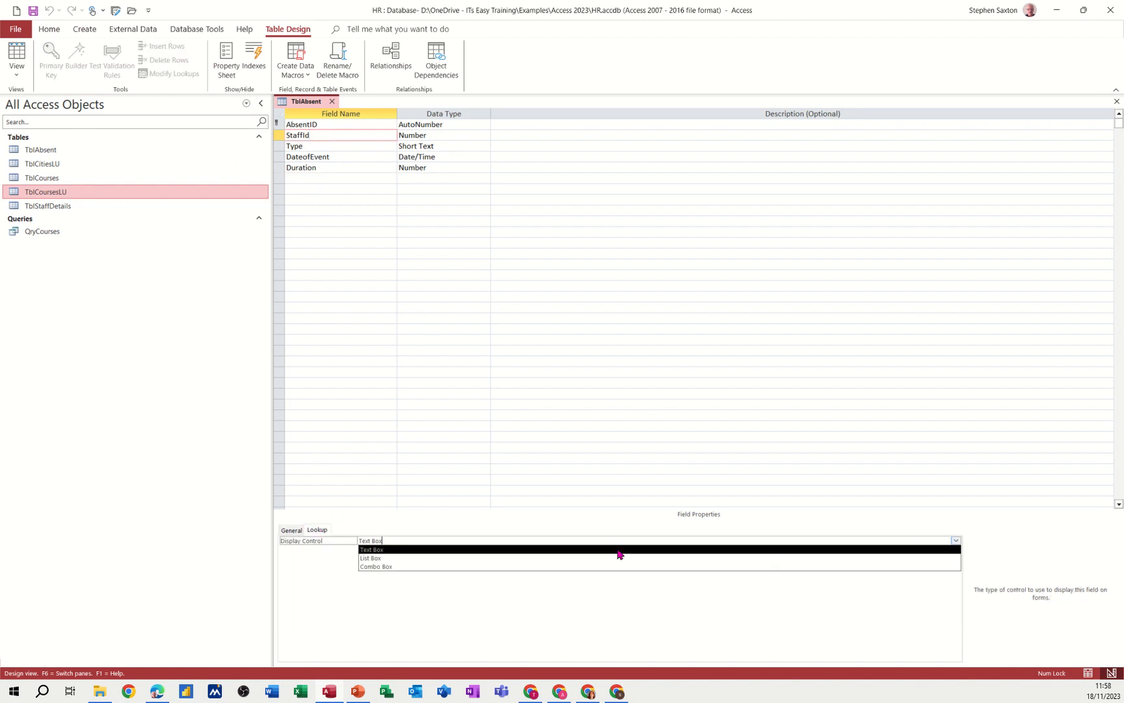
click(396, 566)
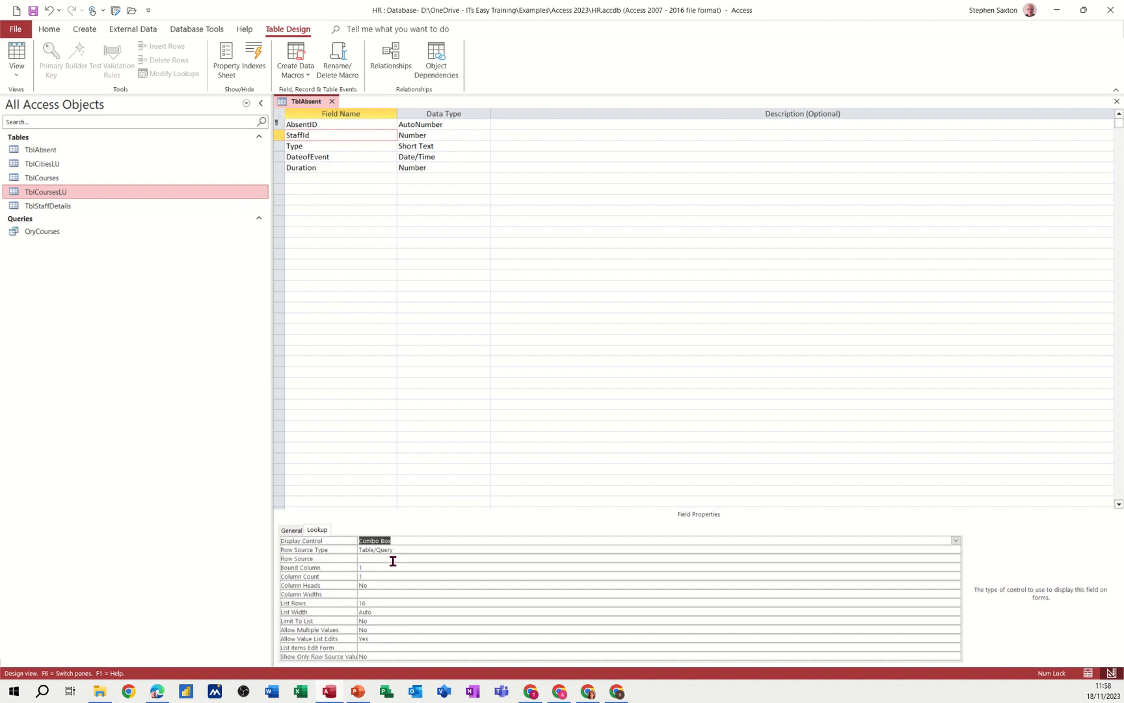
click(391, 558)
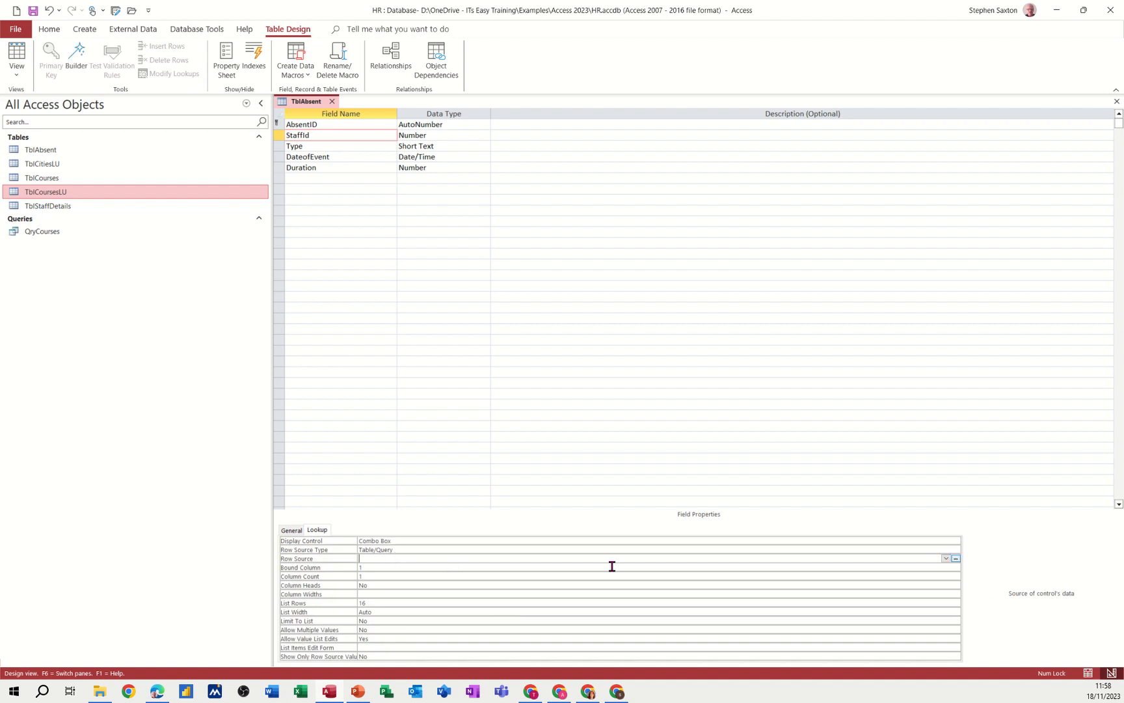
click(946, 558)
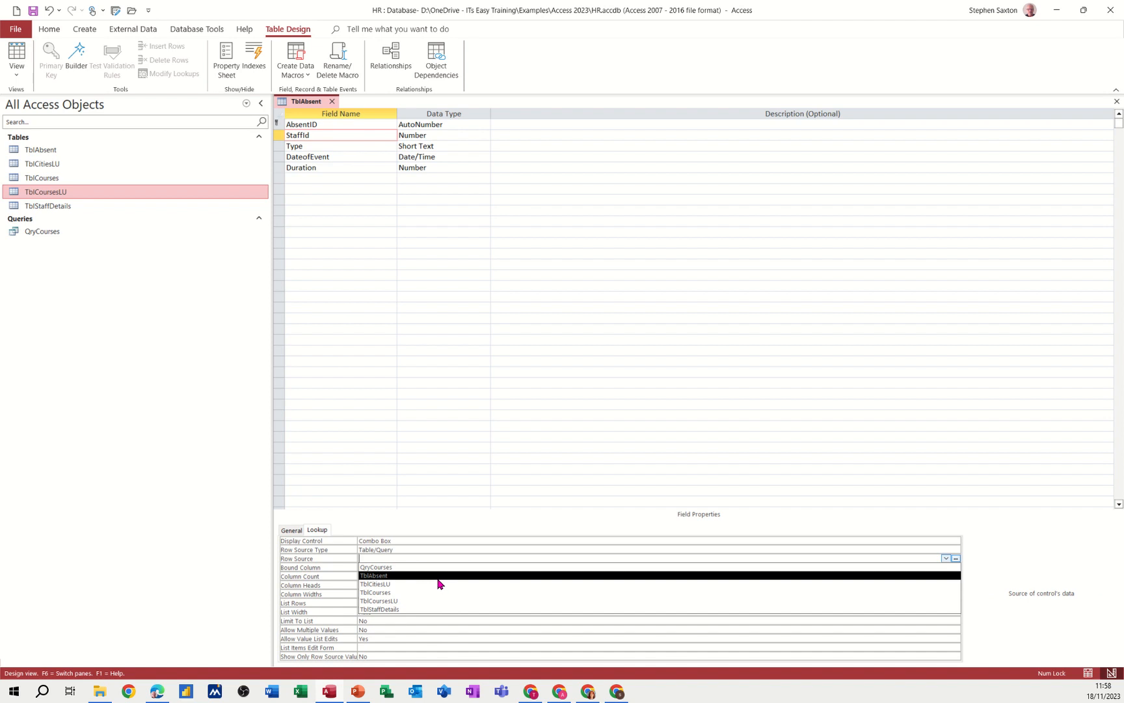
click(409, 609)
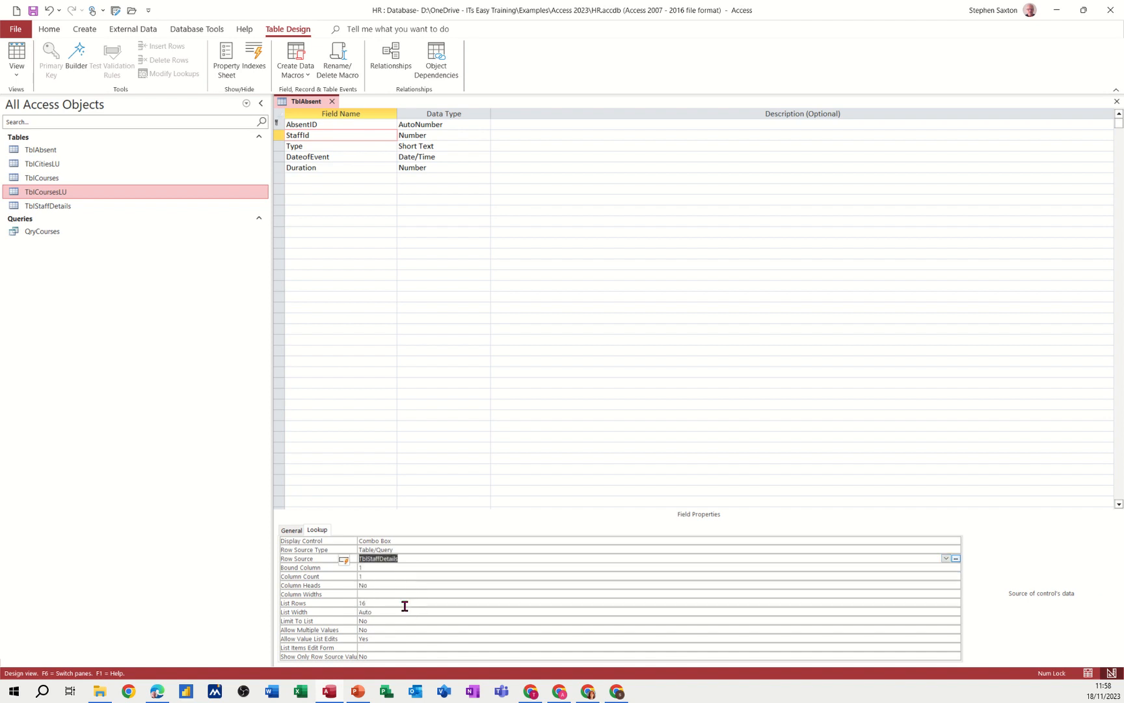
Set the StaffId lookup's column count to 4 and Limit To List to Yes, save, and check its list in Datasheet view
click(369, 577)
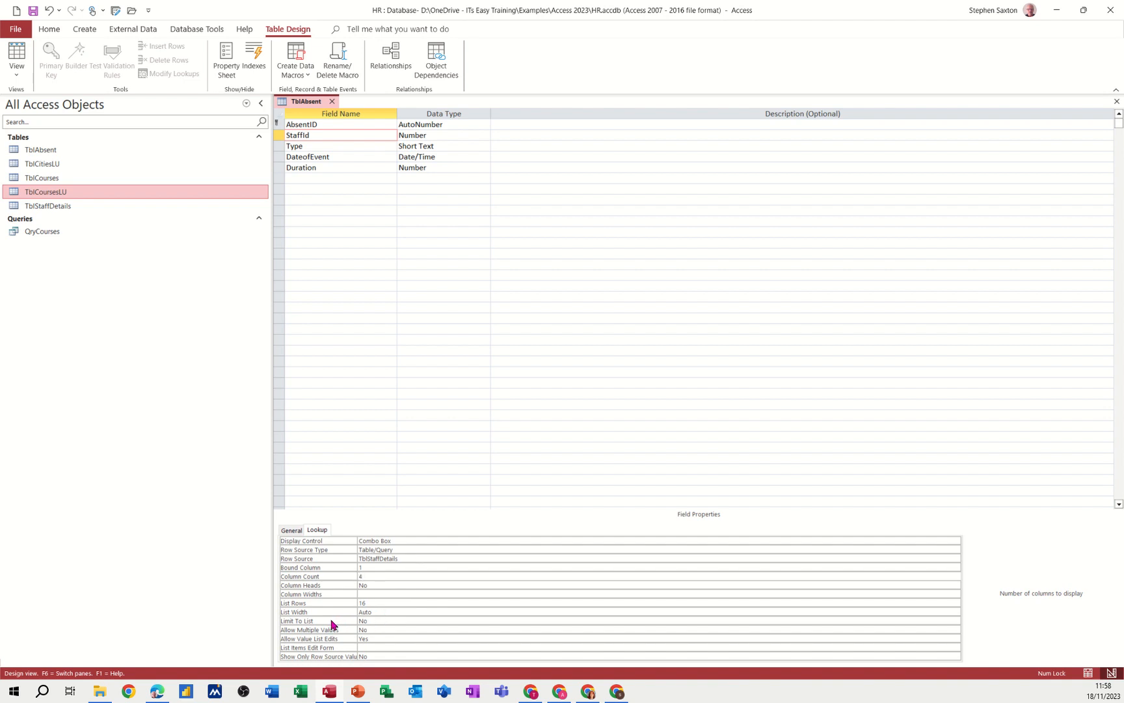
click(368, 620)
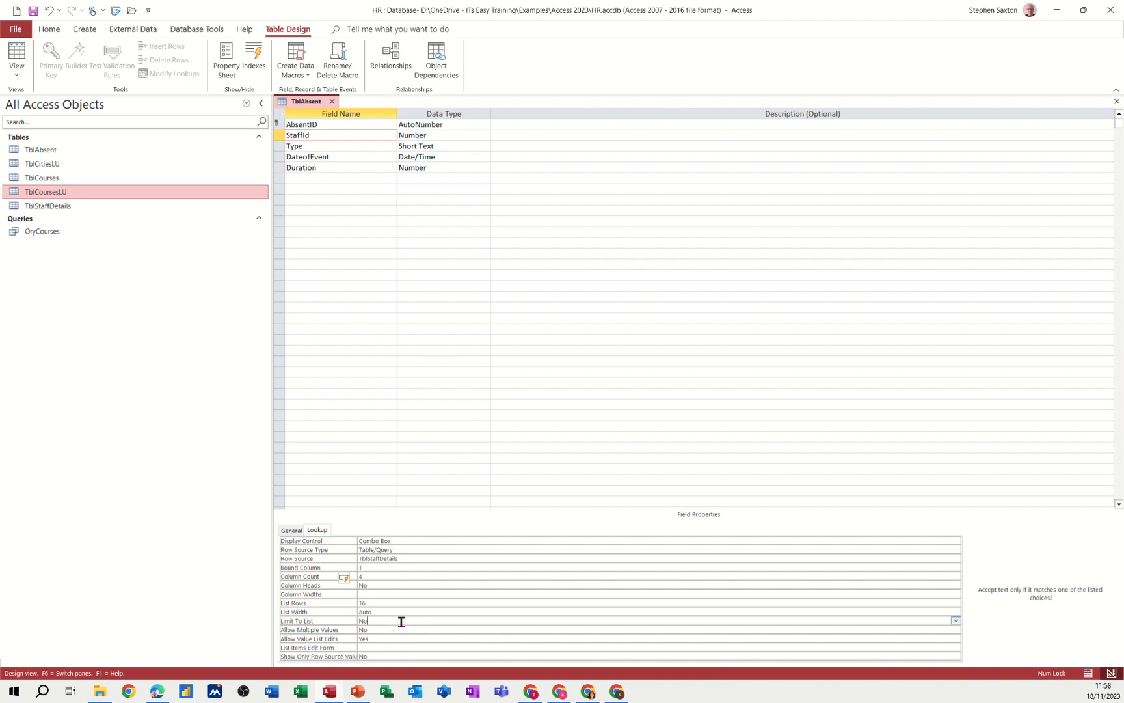
key(BackSpace)
key(BackSpace)
click(34, 12)
click(16, 54)
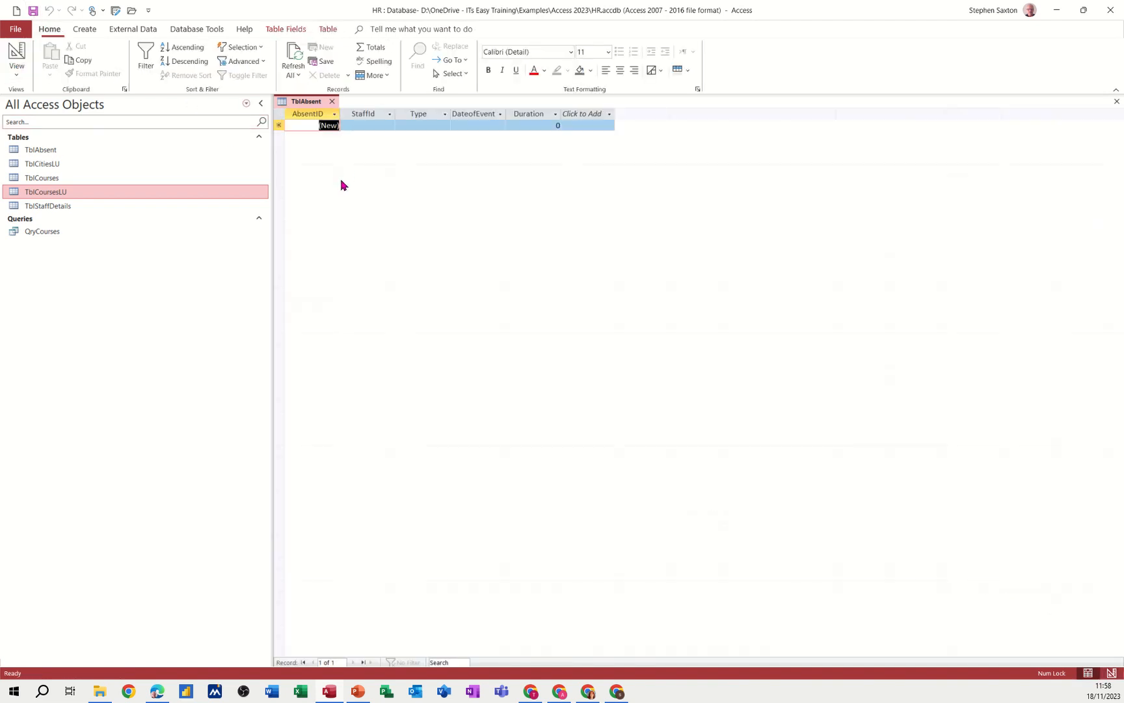
click(384, 126)
click(390, 126)
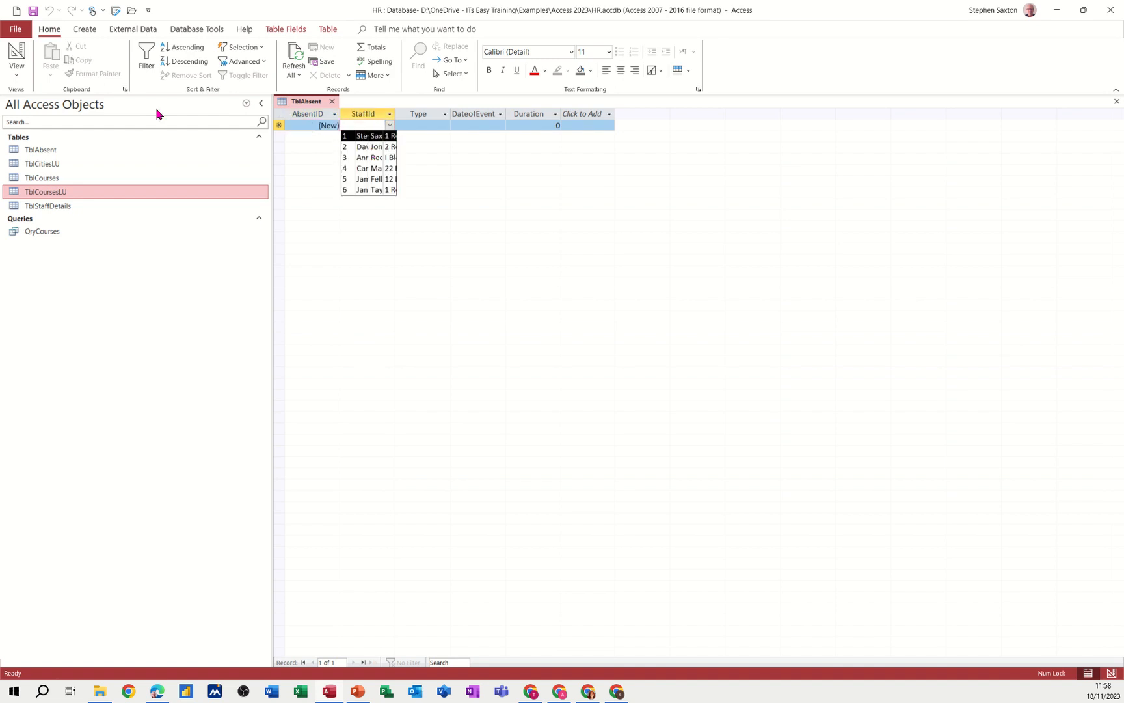
Return to Design view and set the StaffId lookup's column widths to 2 cm
click(17, 53)
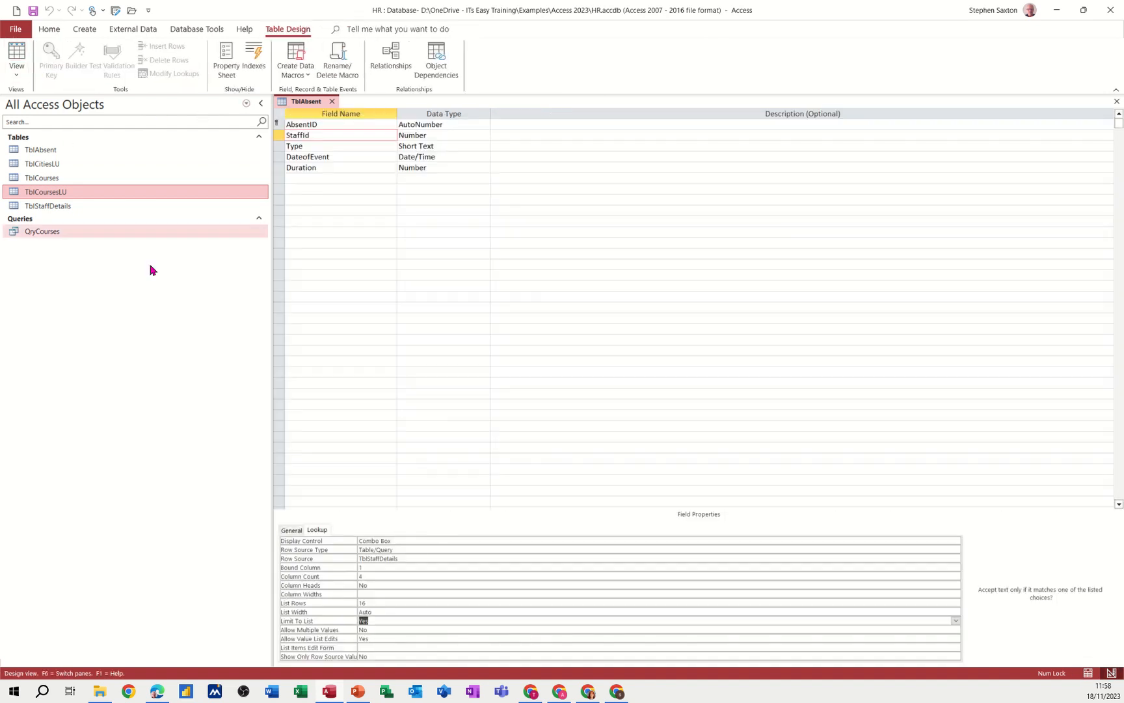
click(381, 594)
text(2)
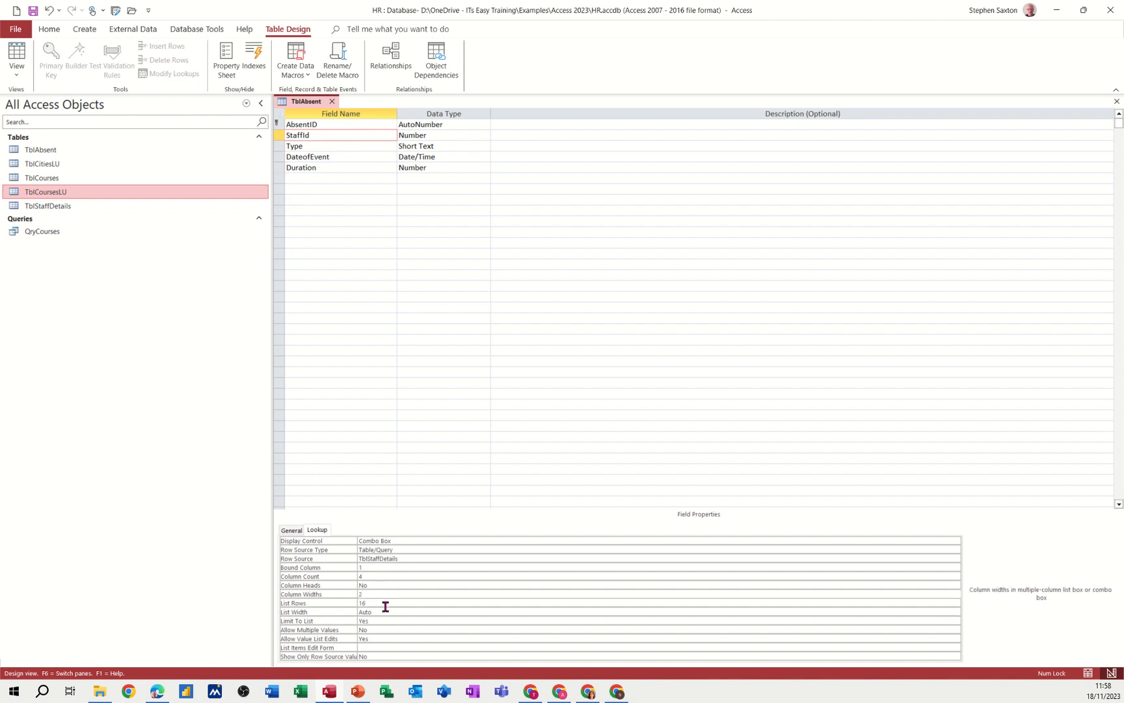
Set the StaffId lookup's list width to 8 cm, save, and check its list in Datasheet view
click(387, 609)
drag(387, 609, 349, 608)
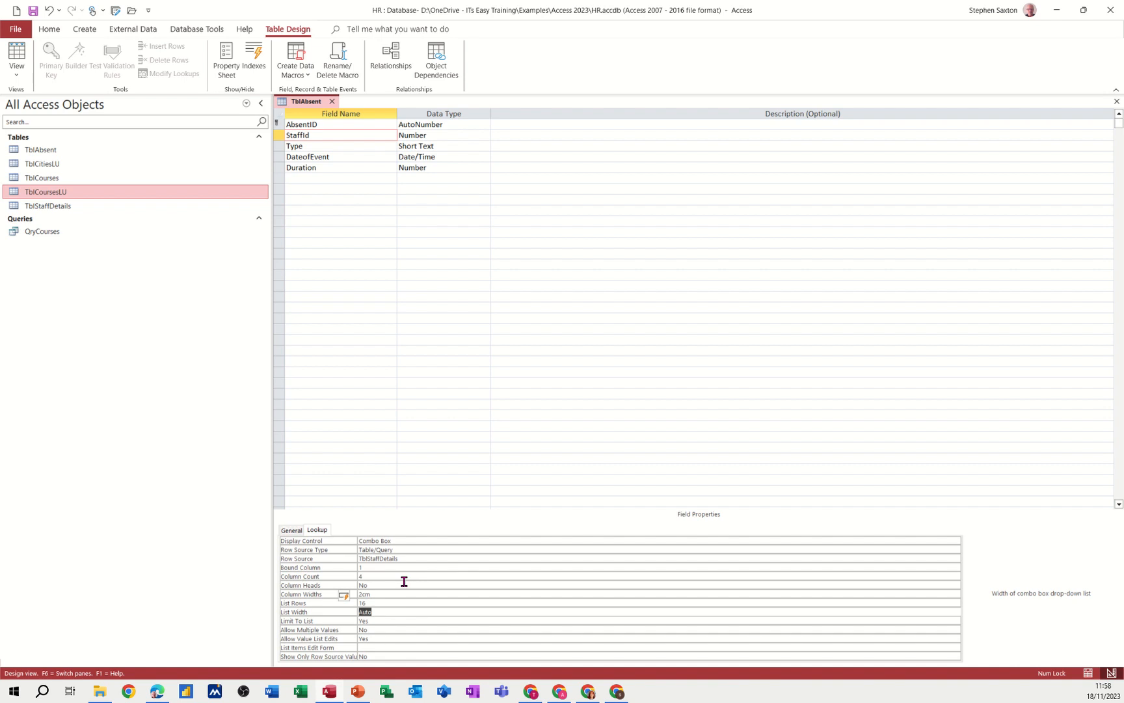
text(8)
click(32, 10)
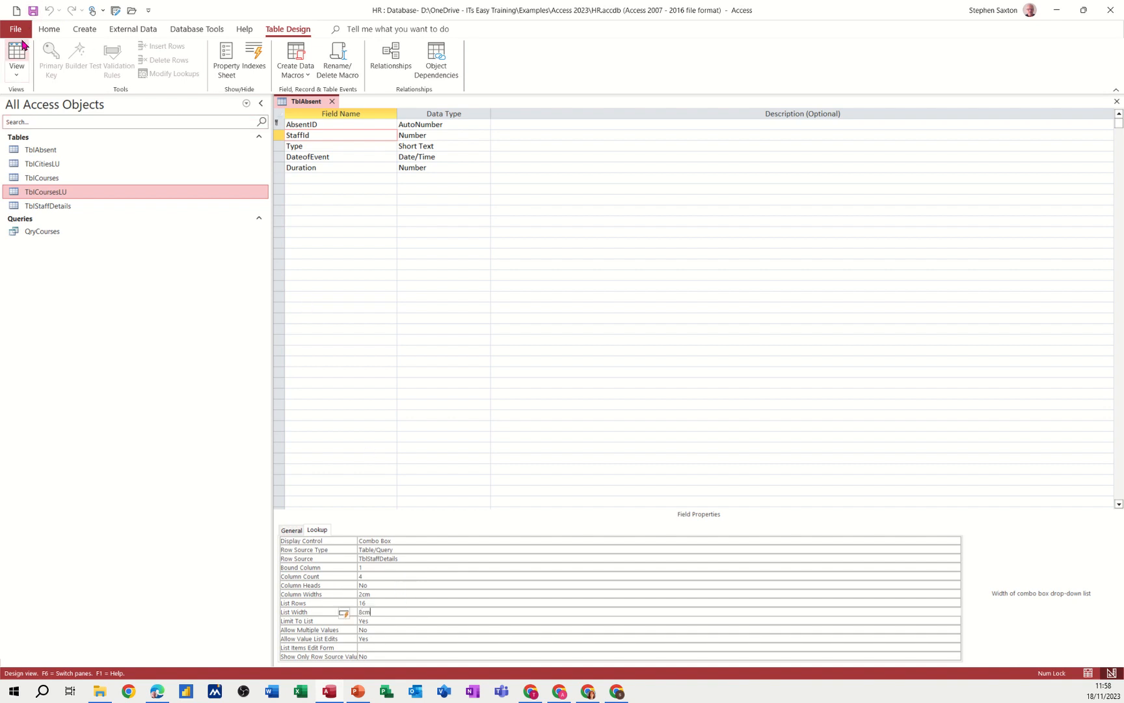
click(17, 52)
click(370, 126)
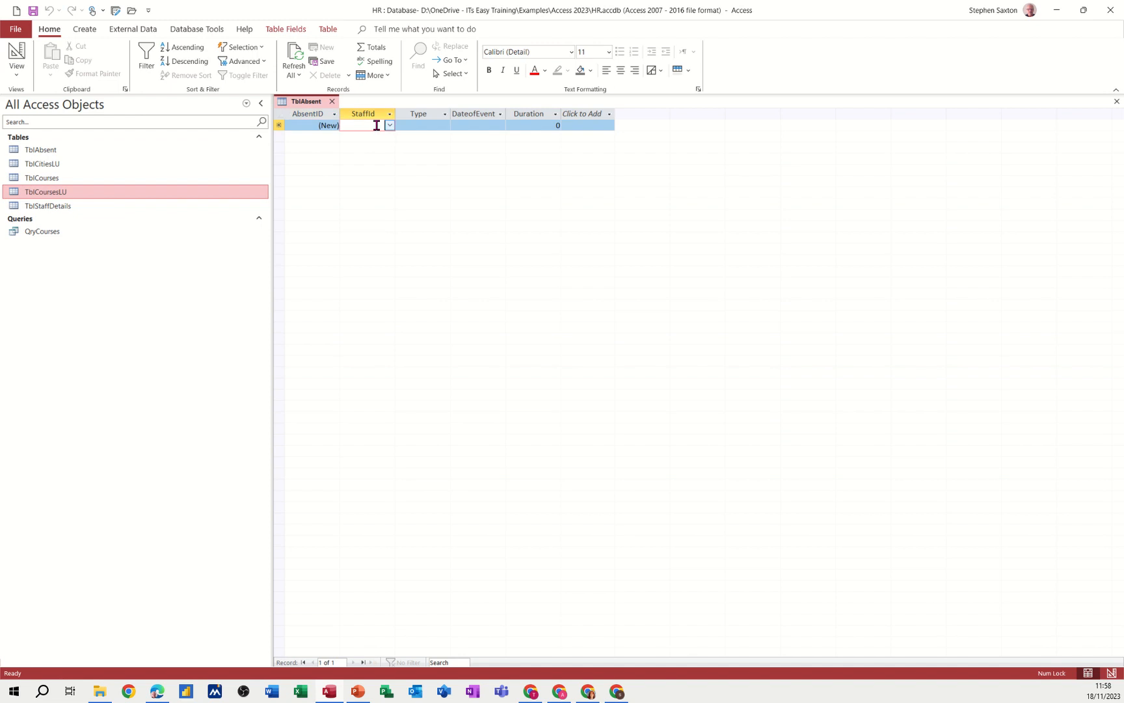
click(387, 126)
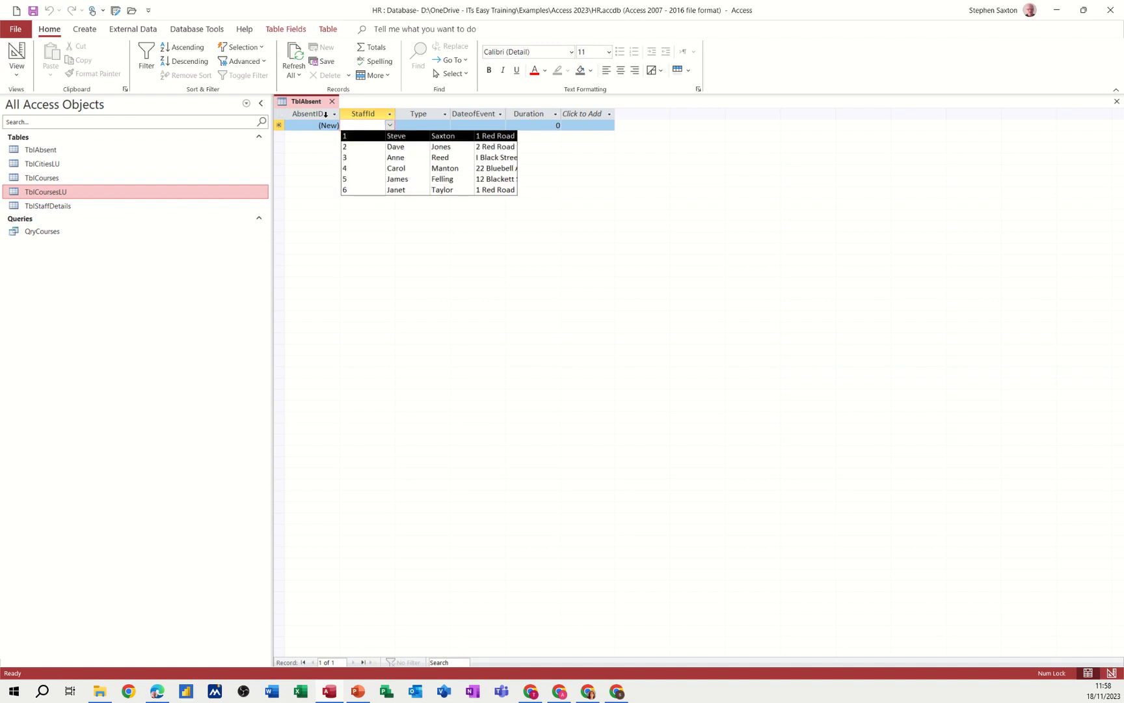
Widen the StaffId lookup's list to 10 cm in Design view, save, and open its list in Datasheet view
click(17, 52)
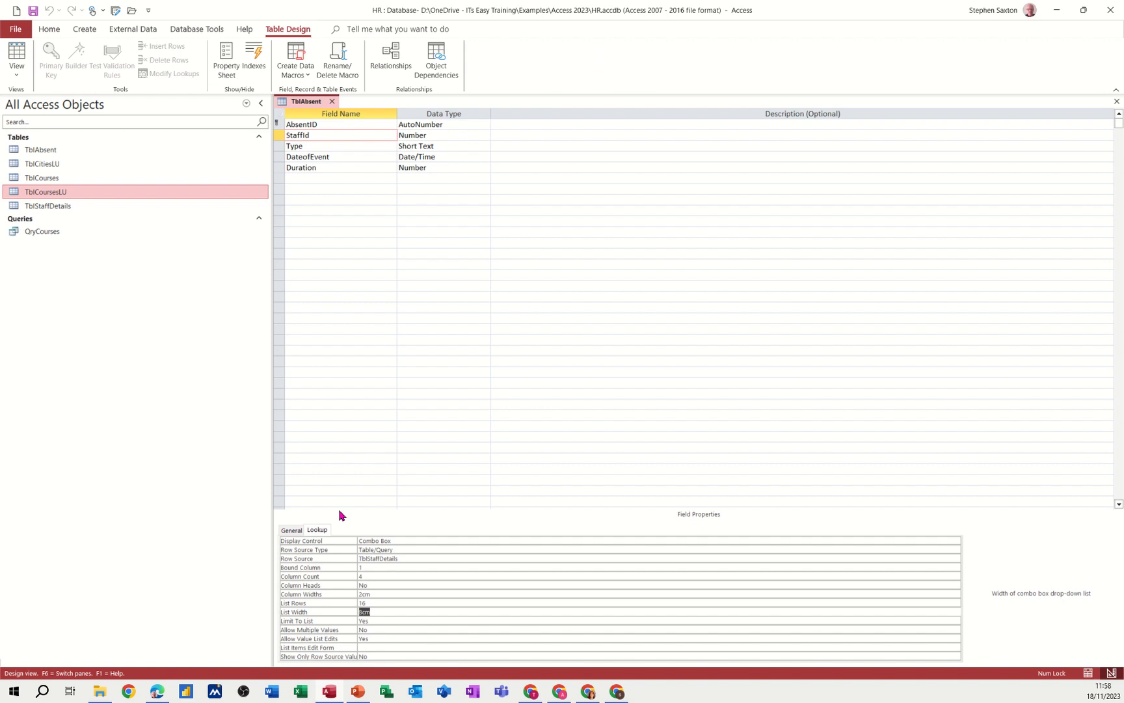
text(10)
click(33, 11)
click(17, 52)
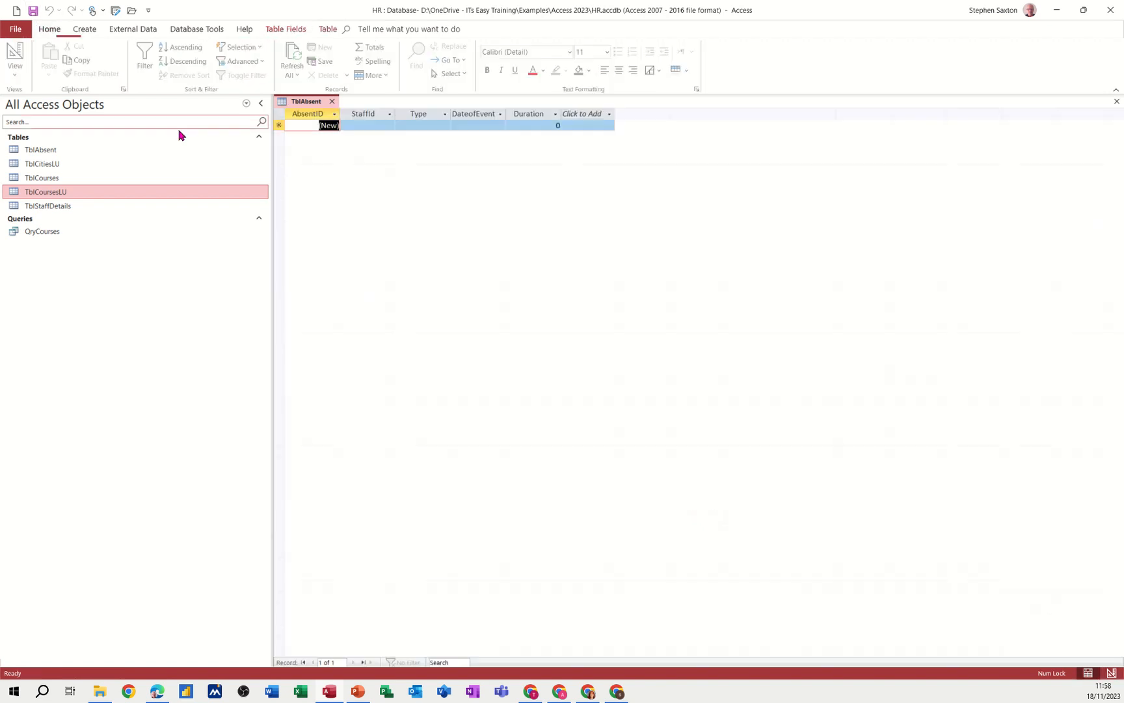
click(366, 125)
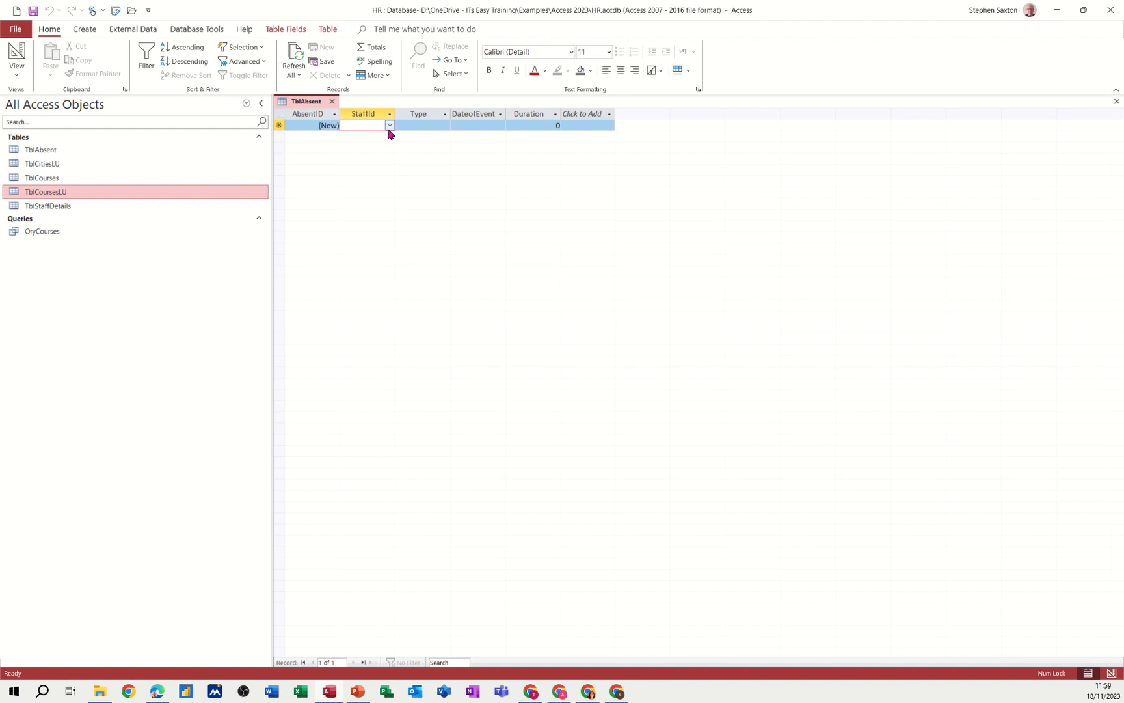
click(389, 125)
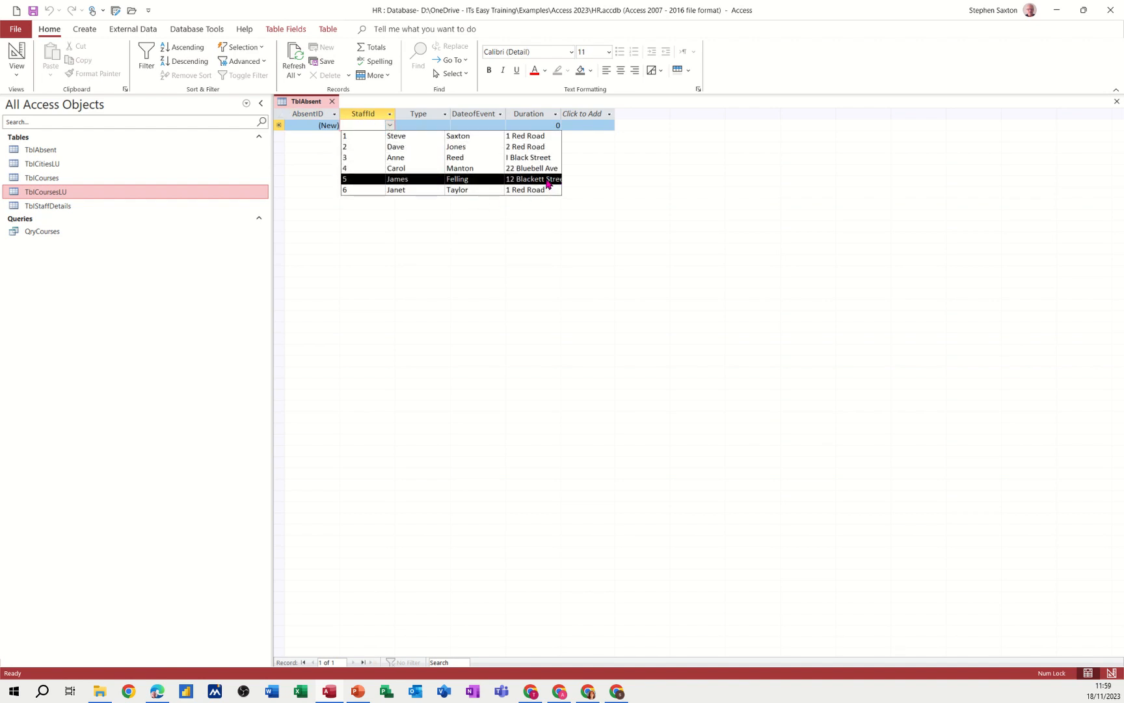
Enter the first absence record with StaffId 1, type Sick, today's date 18/11/2023 and duration 1
click(366, 137)
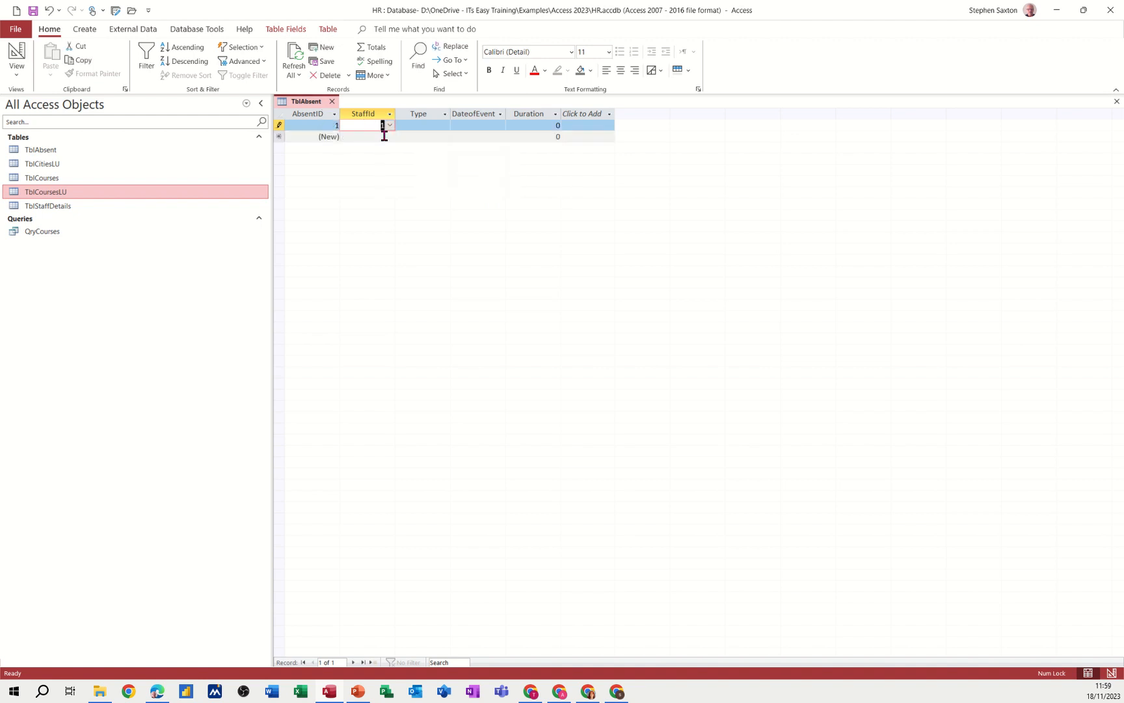
click(426, 126)
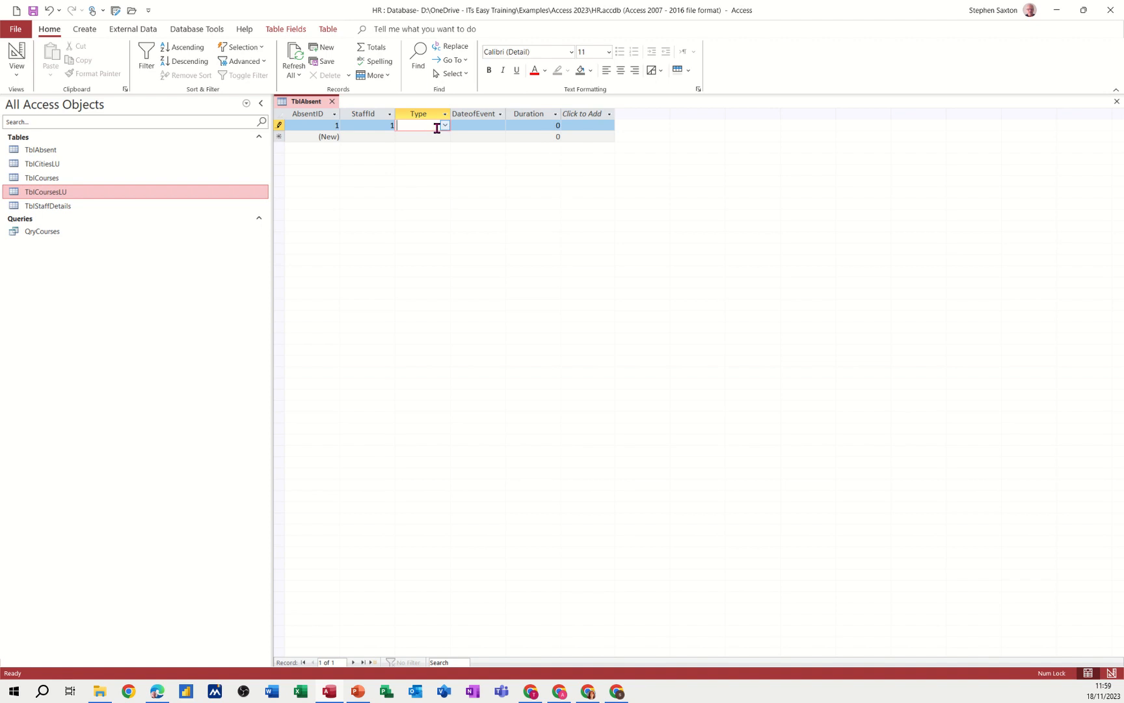
click(445, 127)
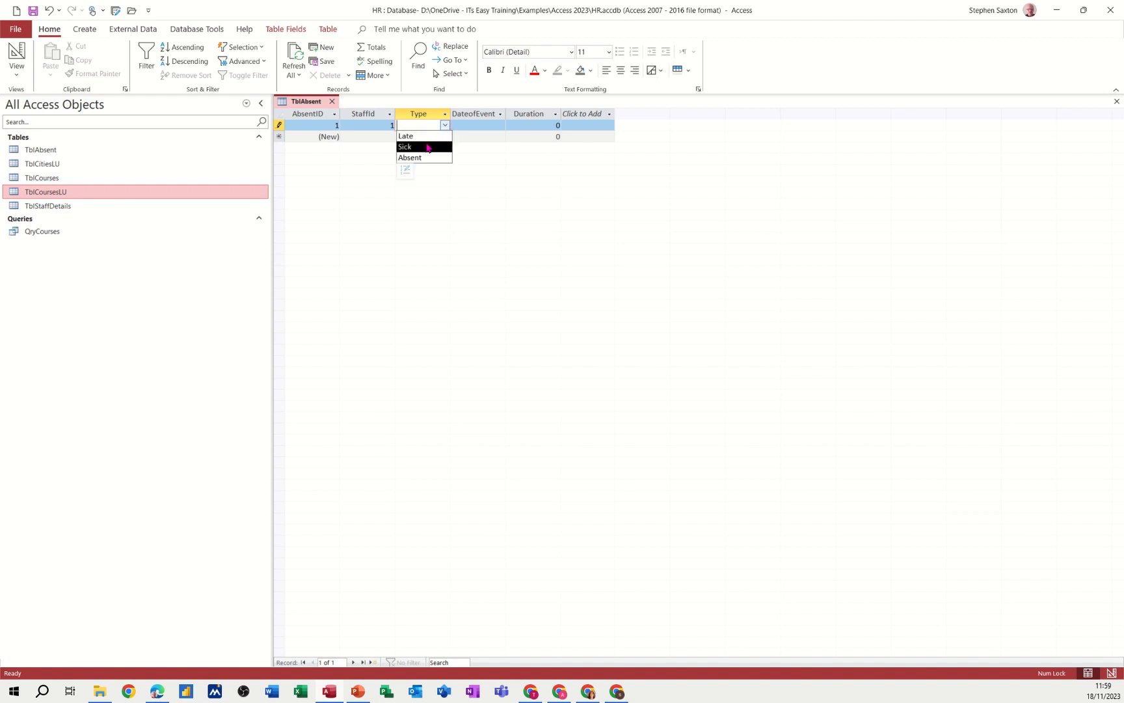
click(445, 137)
click(461, 125)
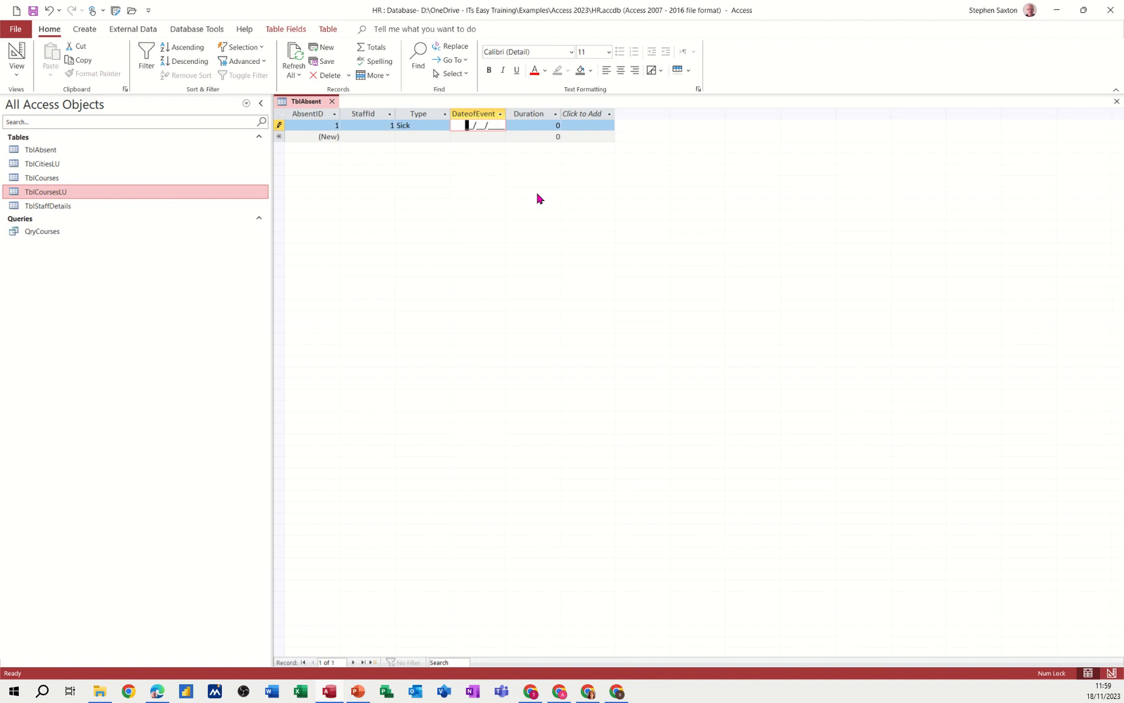
key(ctrl+semicolon)
click(555, 124)
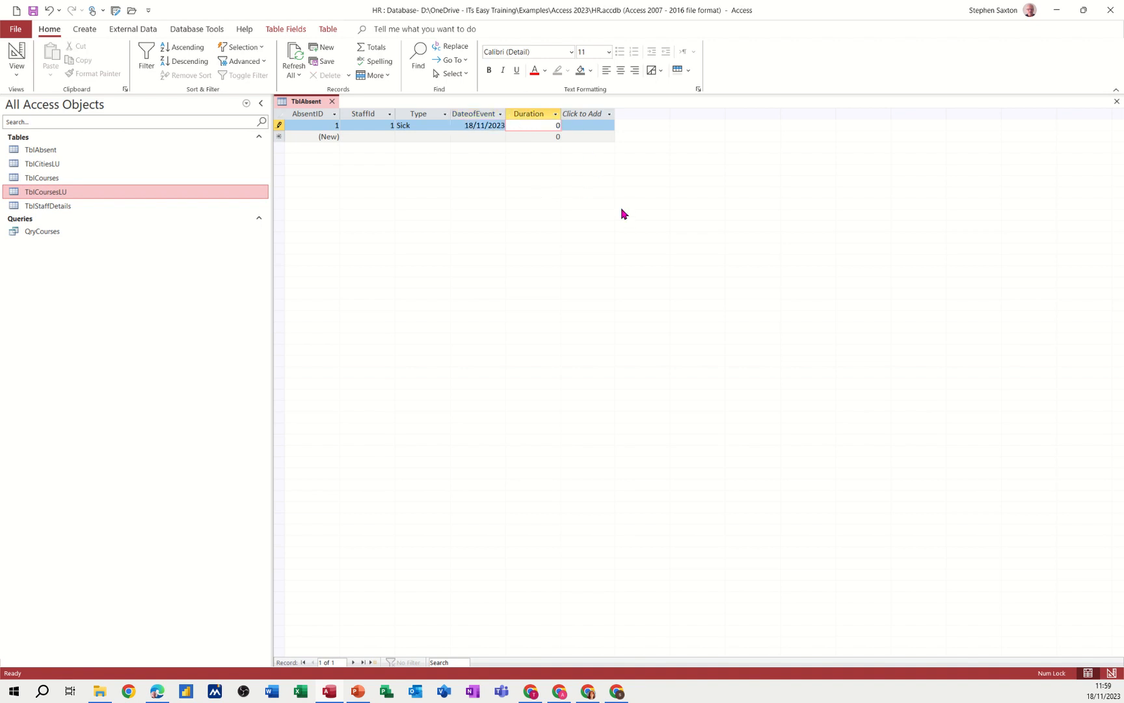
key(Delete)
text(1)
Add a second absence record with StaffId 2, type Absent, today's date 18/11/2023 and duration 1
click(377, 136)
click(391, 137)
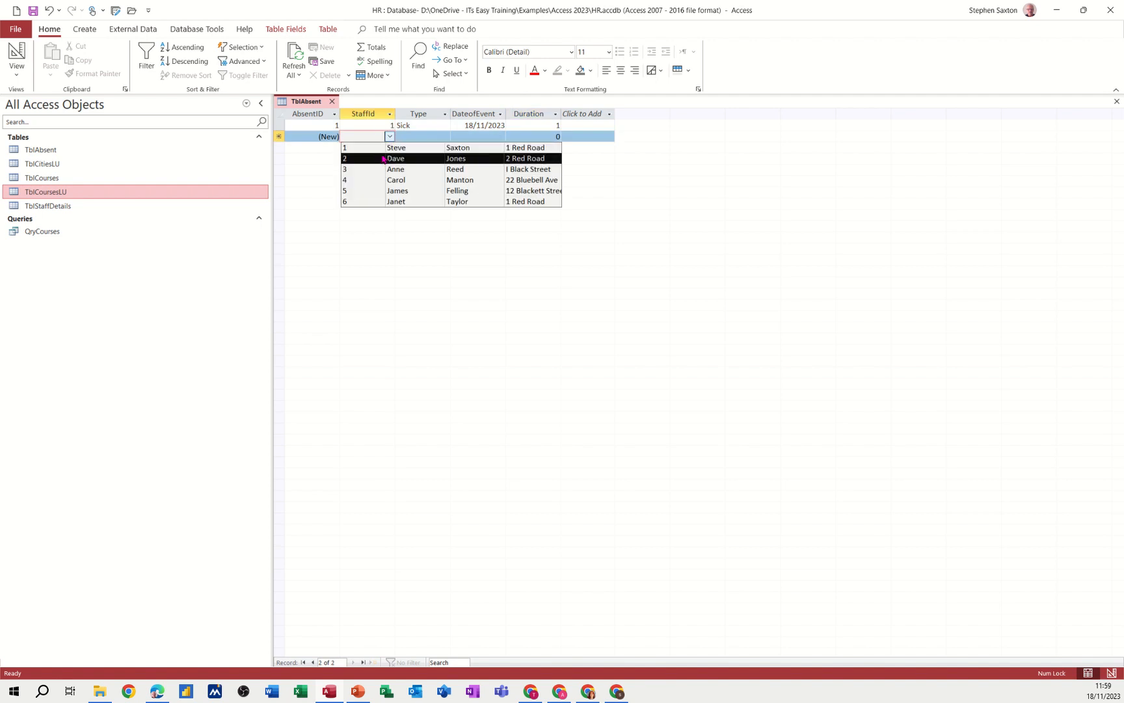
click(382, 158)
click(416, 139)
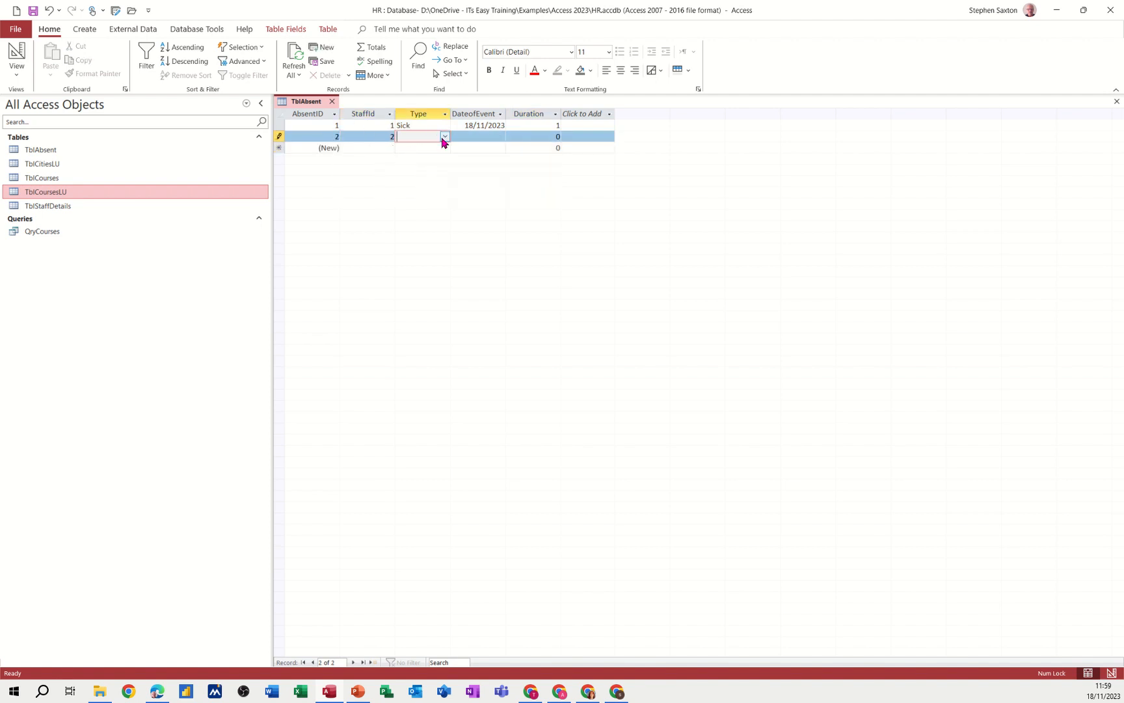
click(444, 137)
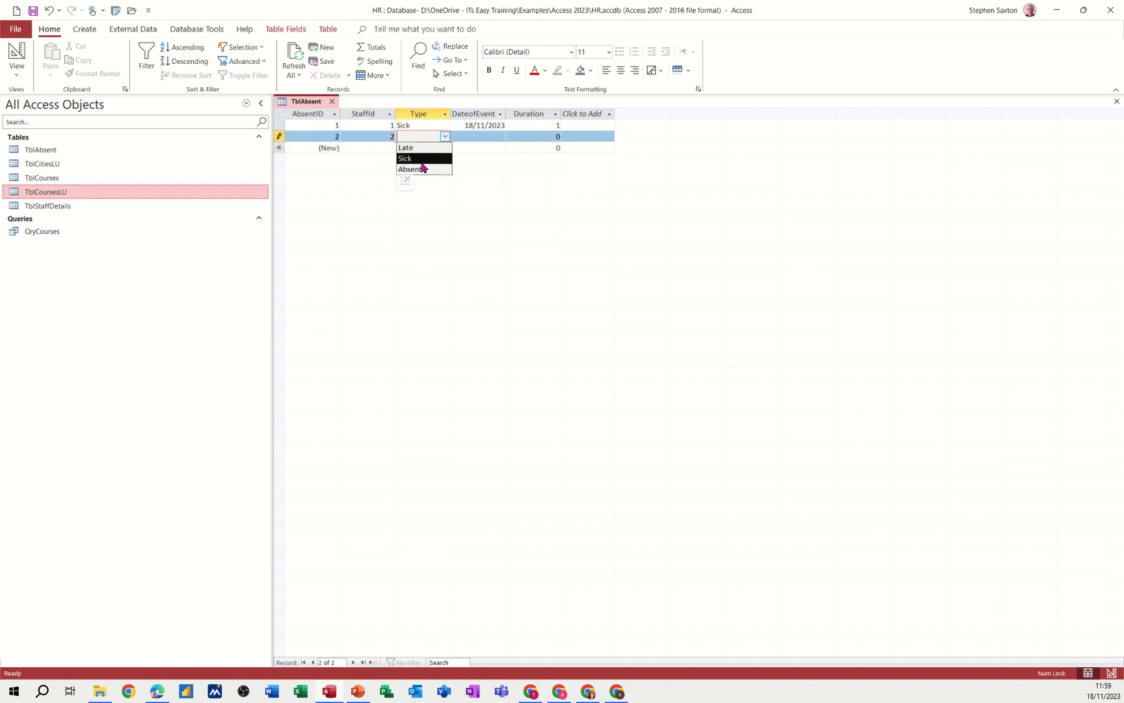
click(421, 169)
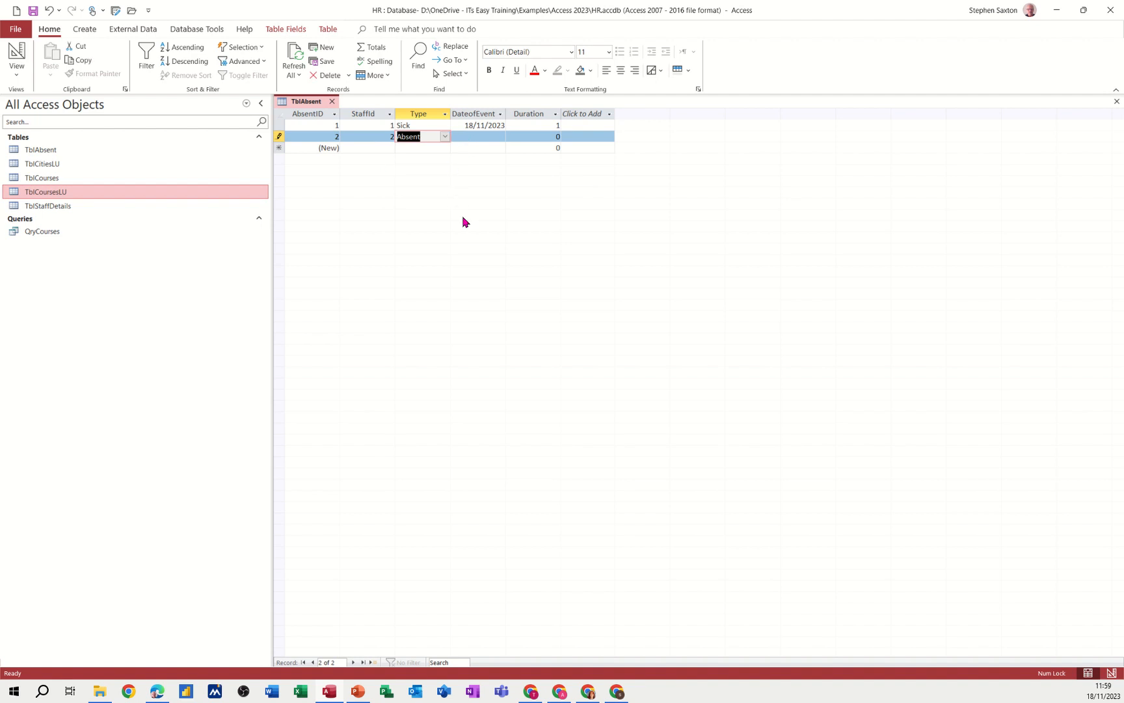
key(Tab)
key(ctrl+semicolon)
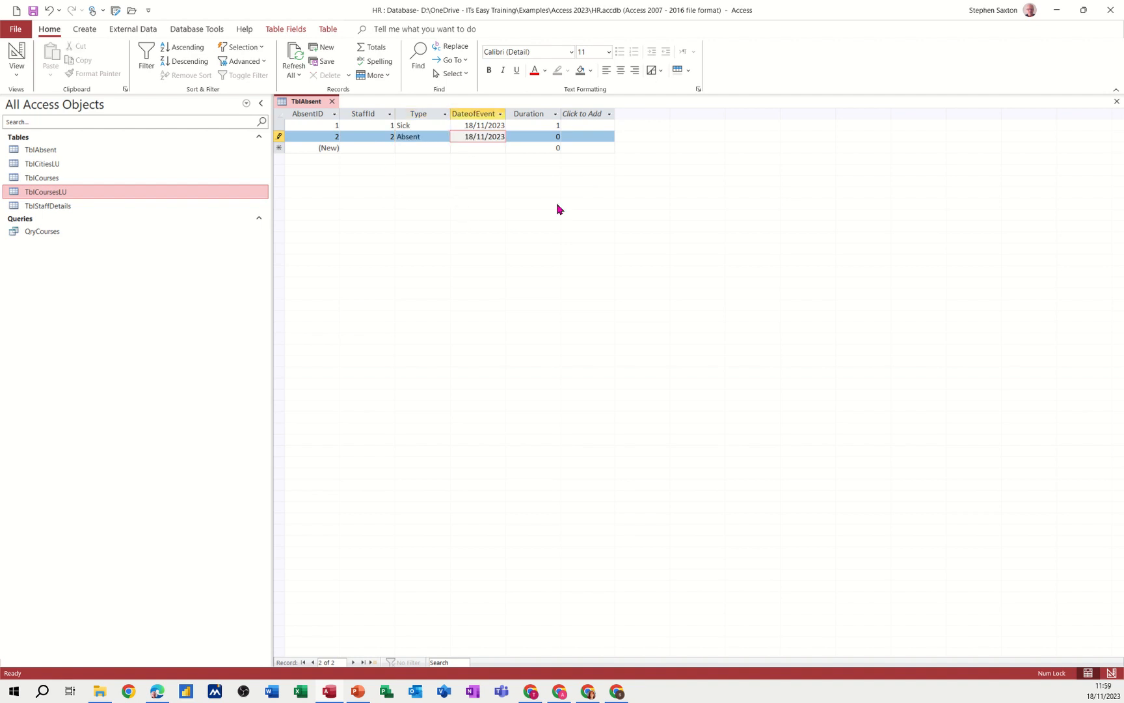
click(554, 138)
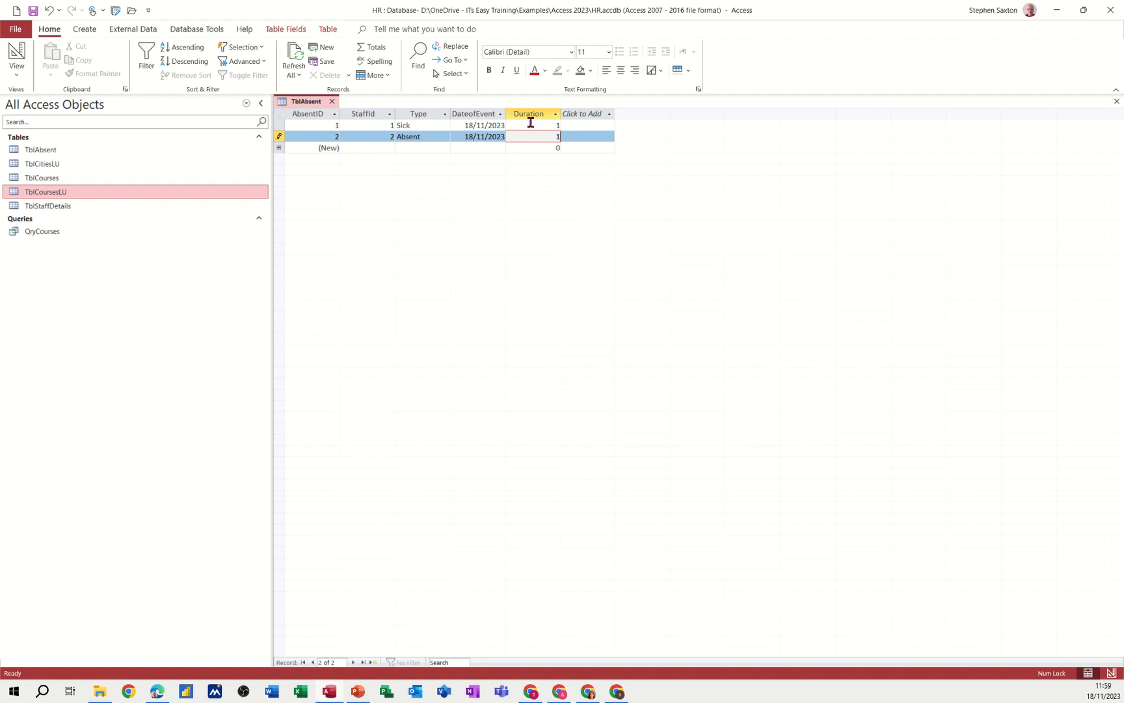
Return to Design view and rename the DateofEvent field as StartDateofEvent
click(13, 52)
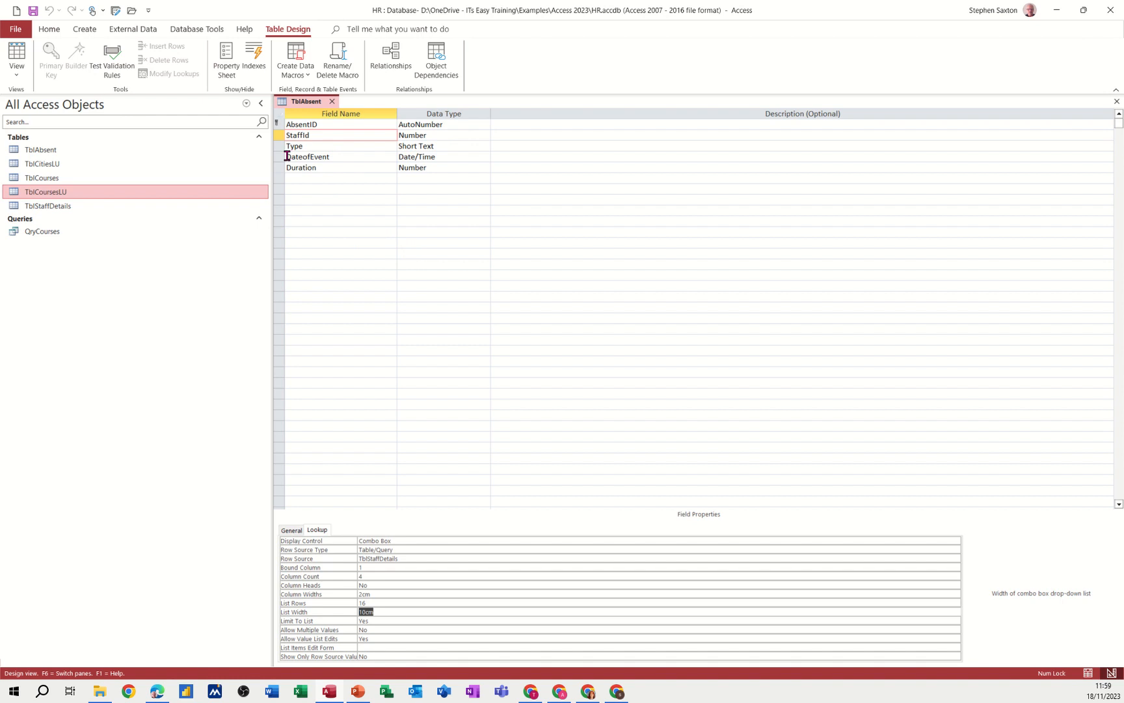
click(287, 156)
text(S)
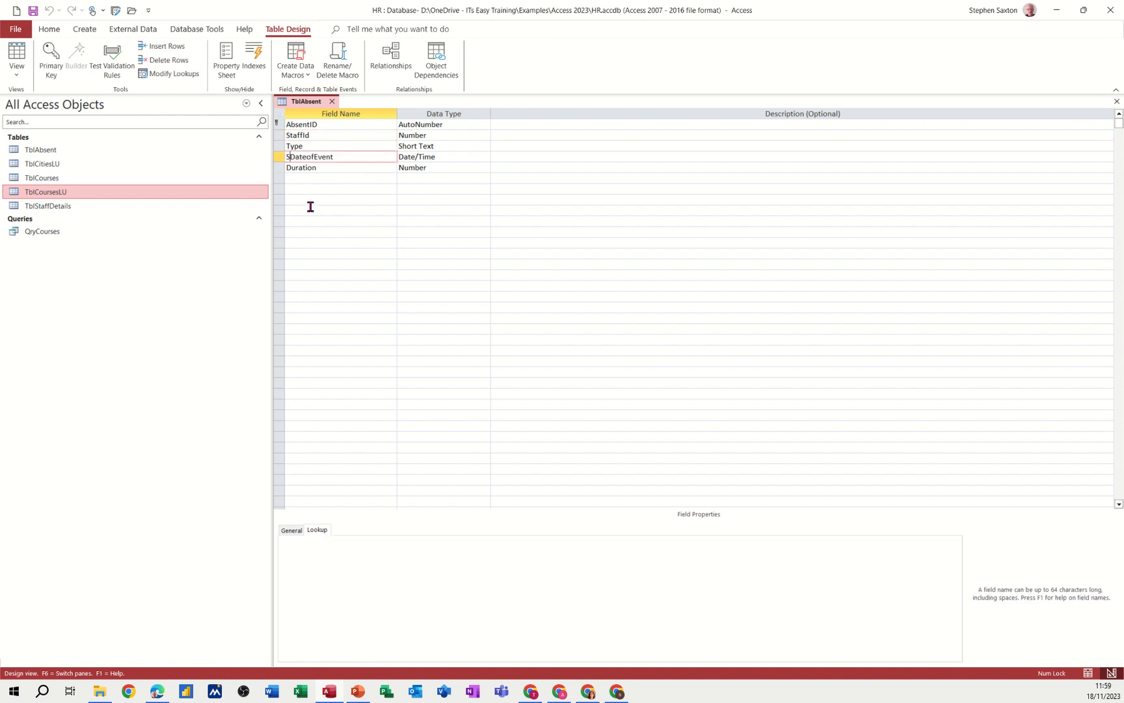
text(tart)
Insert a Date/Time field named EndDateofEvent between StartDateofEvent and Duration, and save the table
click(278, 168)
drag(281, 172, 284, 196)
click(301, 165)
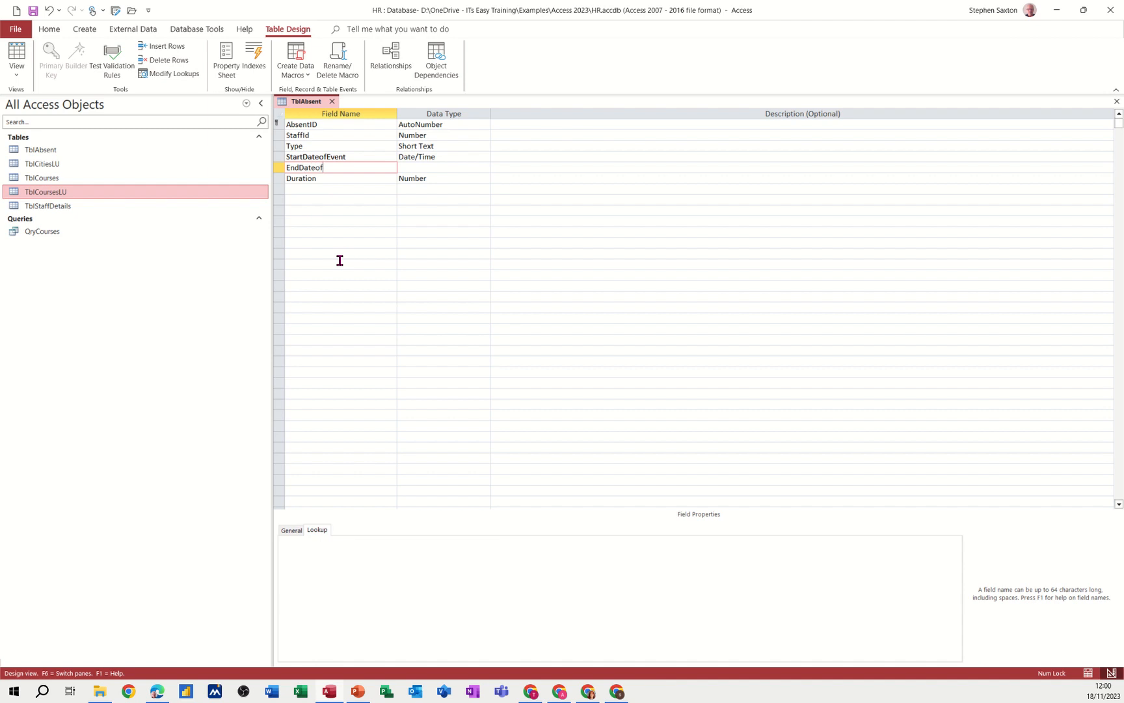
text(EndDateofEvent)
key(Tab)
text(d)
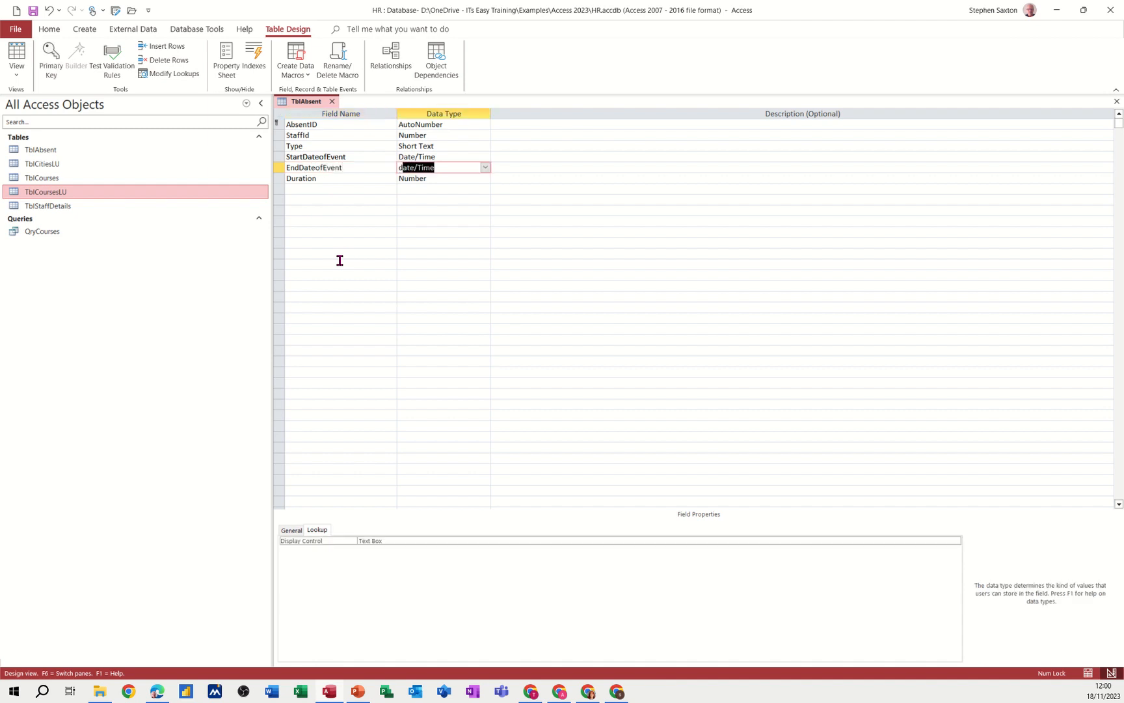
click(350, 169)
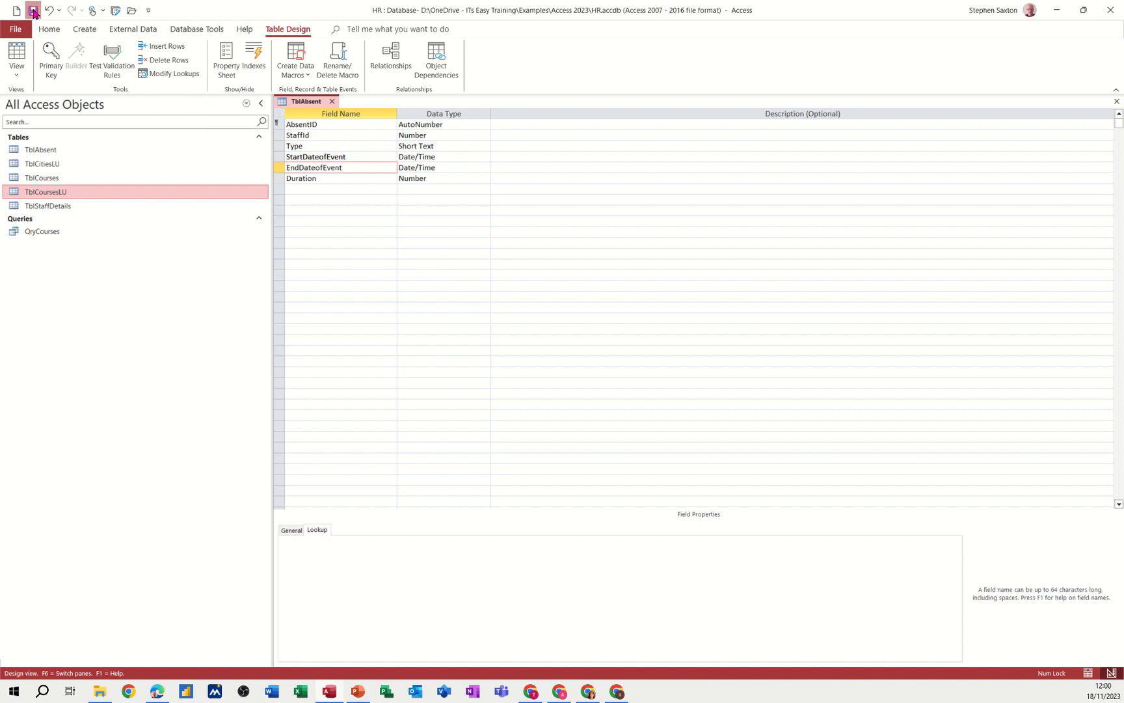
Apply the Short Date input mask to the EndDateofEvent field and save the table
click(442, 167)
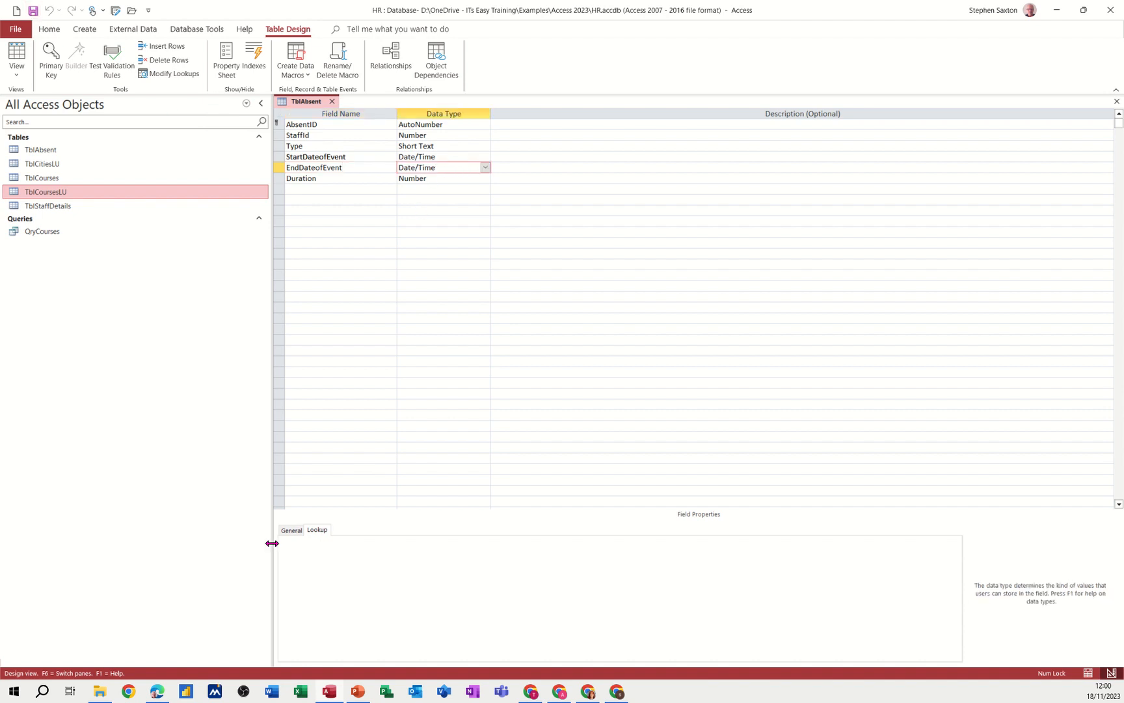
click(289, 530)
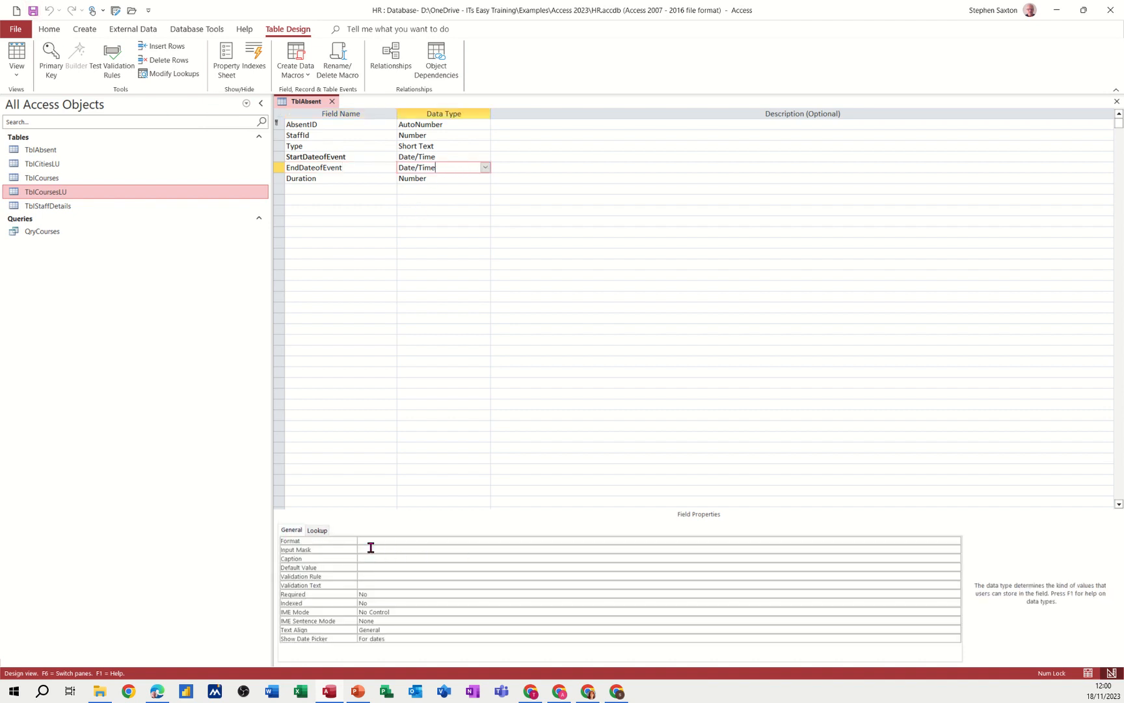
click(372, 549)
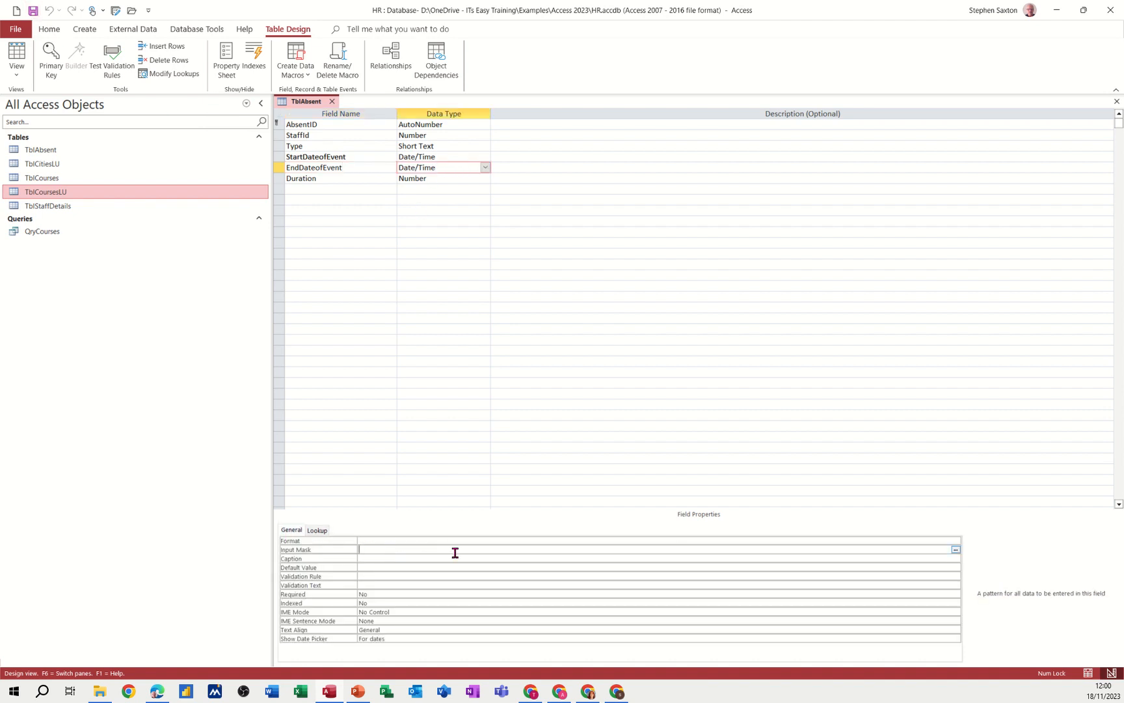
click(955, 549)
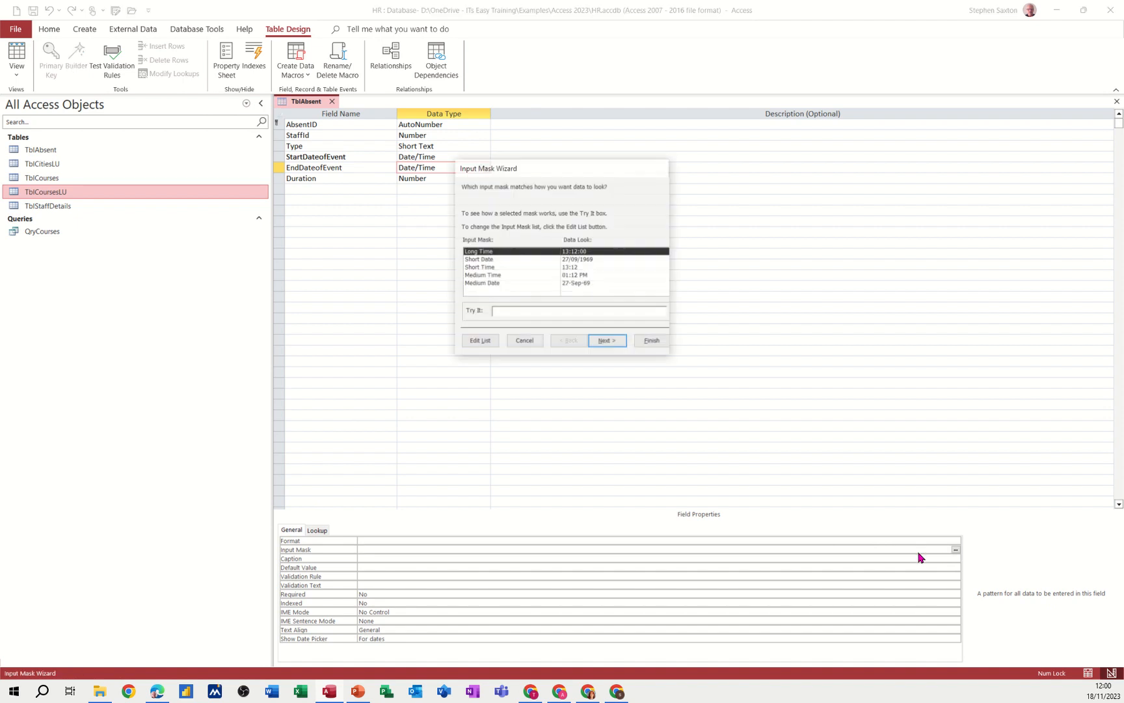
click(478, 259)
click(651, 342)
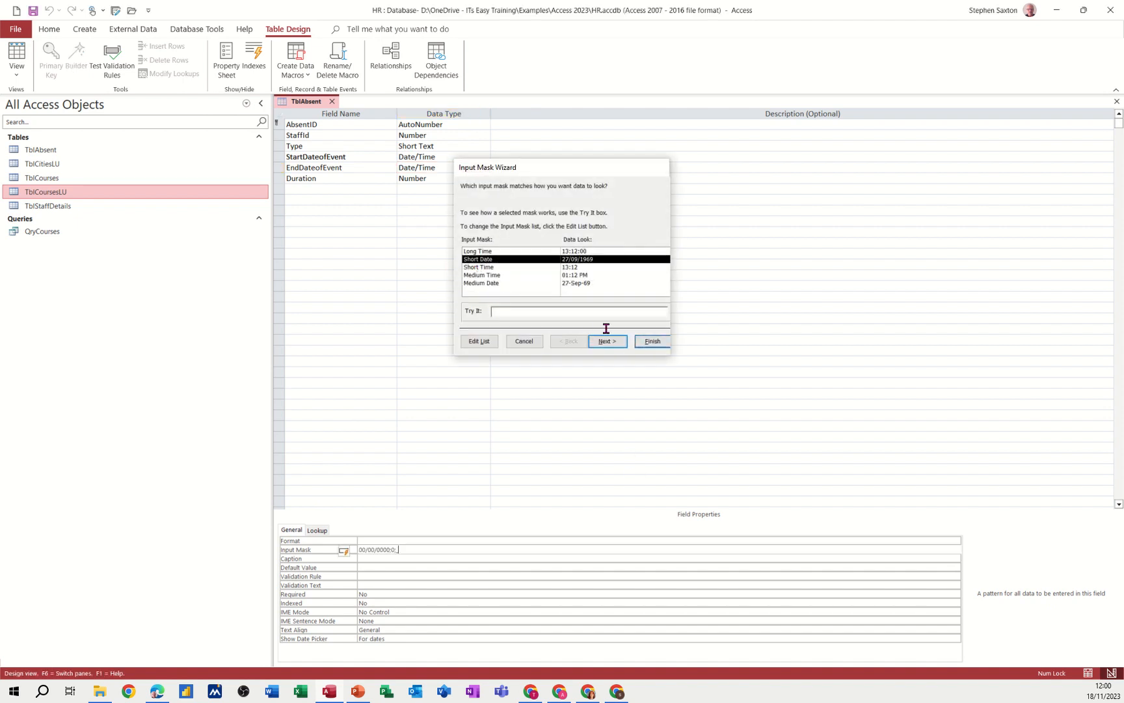
click(33, 12)
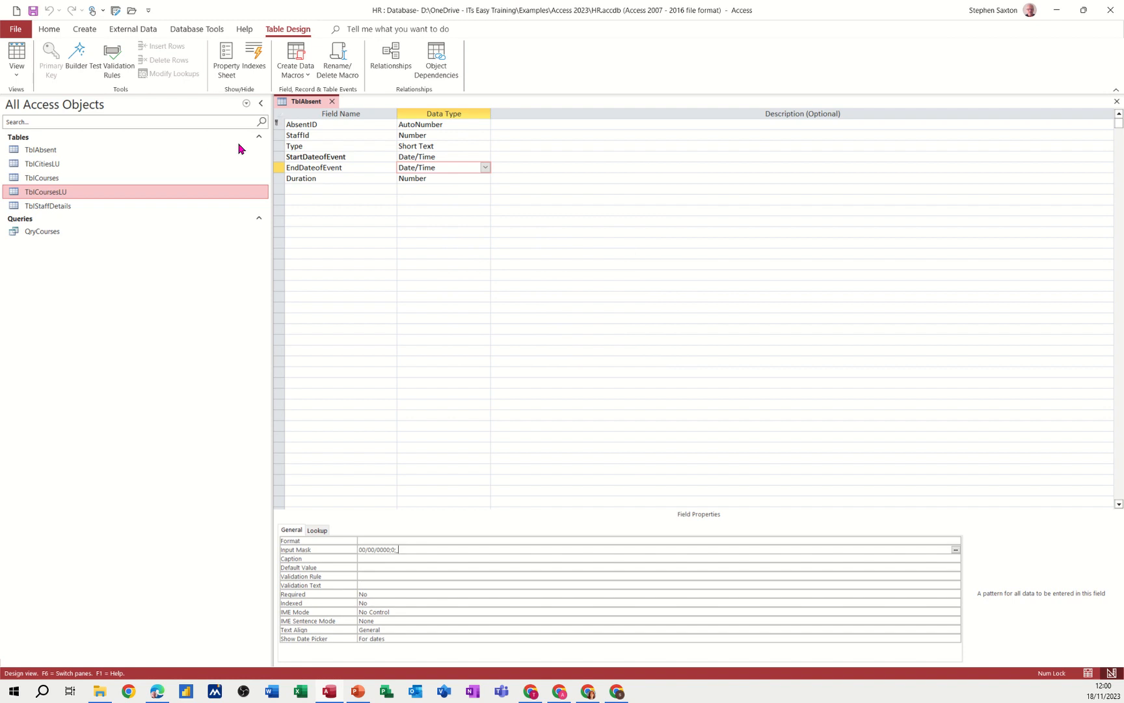
Try to change the existing Duration field's data type from Number to Calculated
click(327, 177)
click(443, 177)
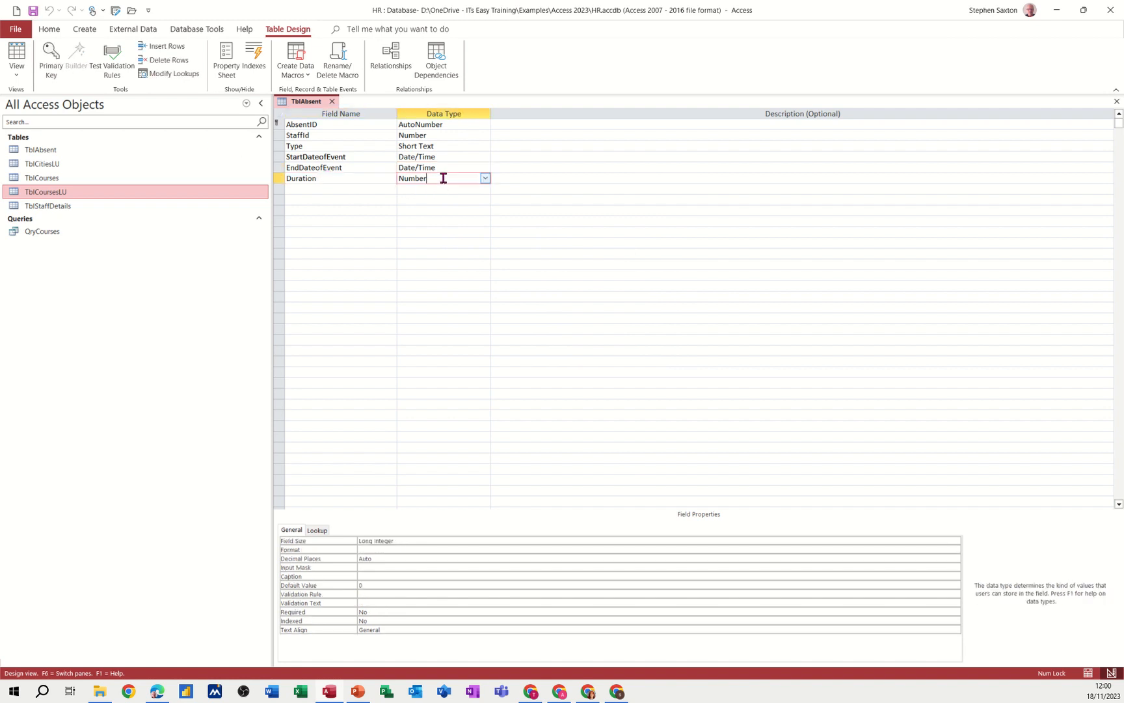
drag(443, 177, 393, 176)
text(calculated)
key(Return)
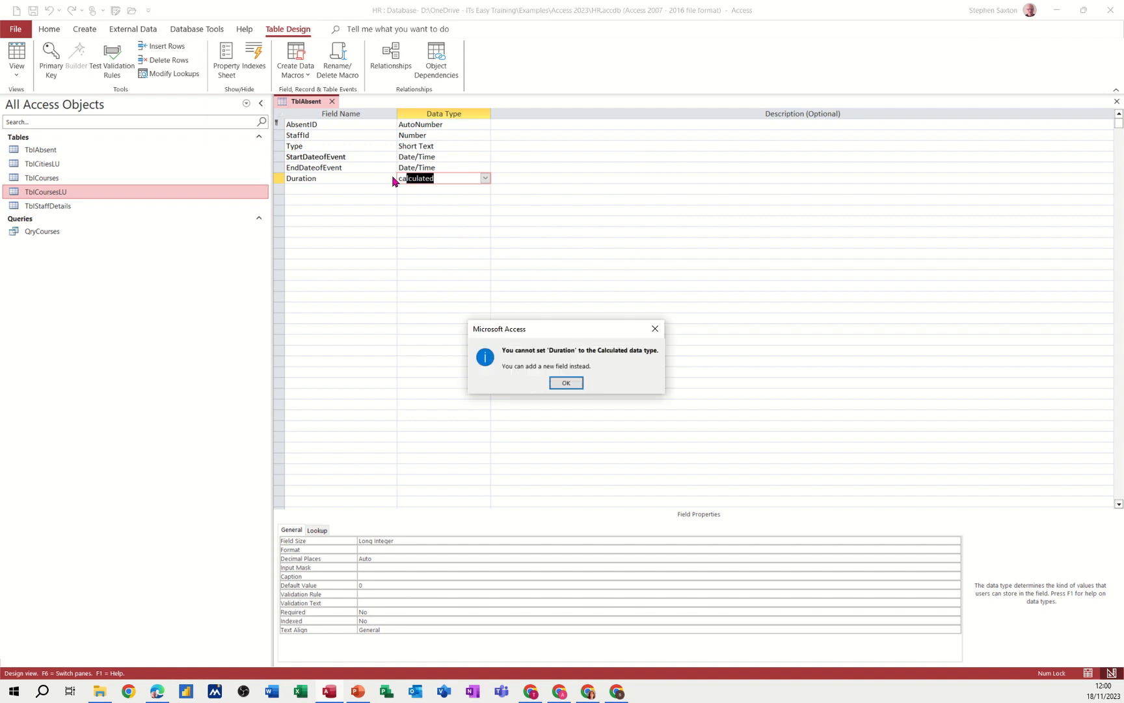
click(566, 384)
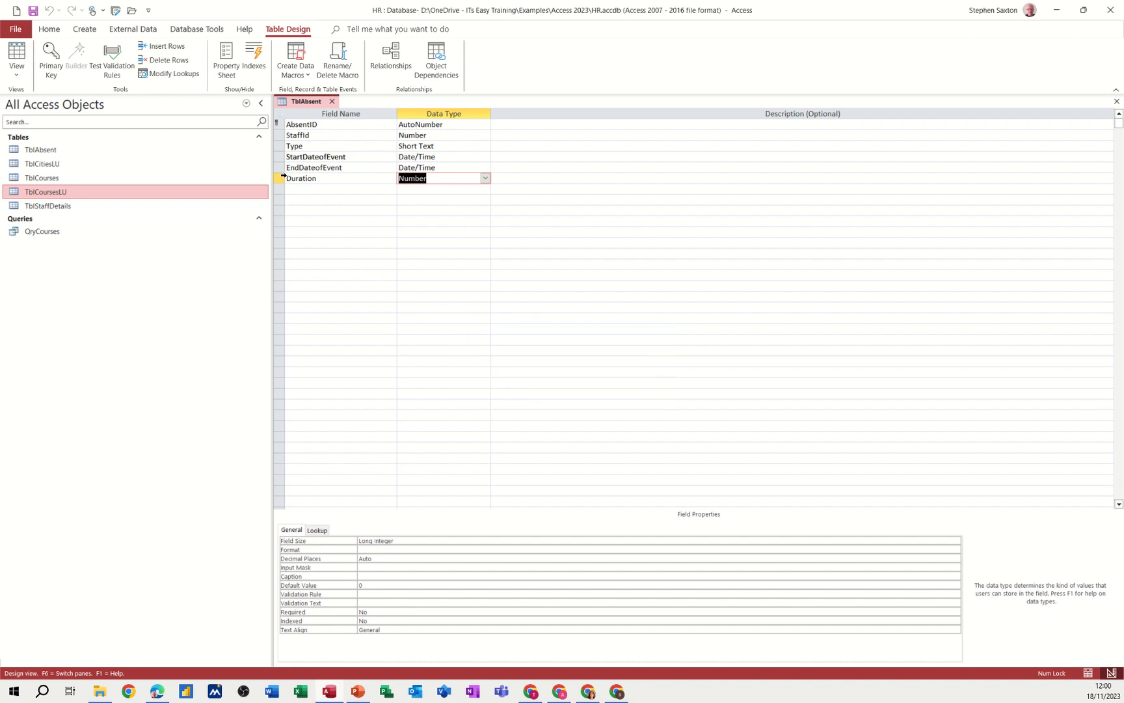
Permanently delete the Number-type Duration field from the table design
click(279, 178)
key(Delete)
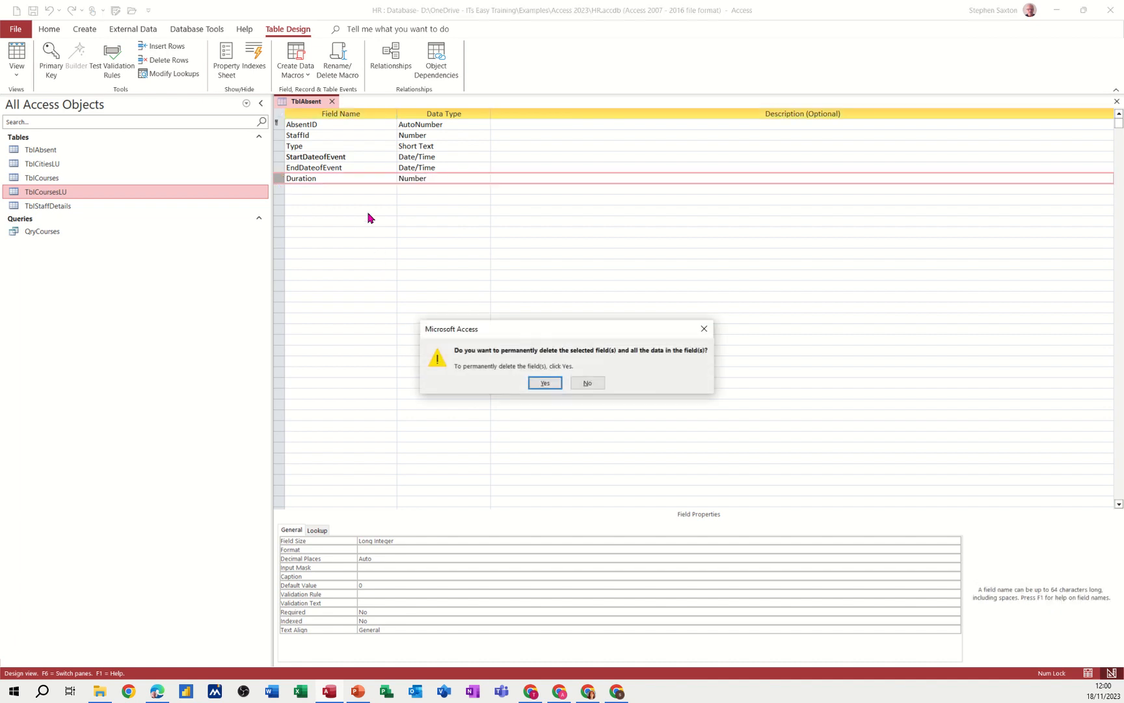
click(534, 386)
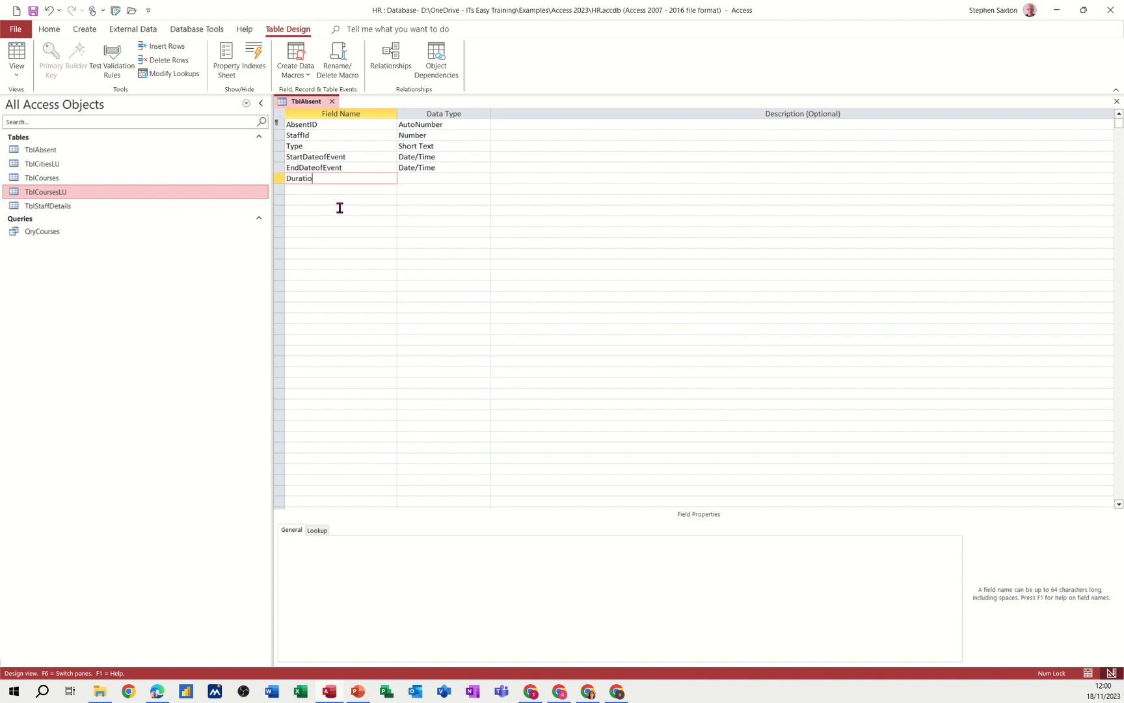
Add a Duration field of the Calculated data type with the expression [EndDateofEvent] - [StartDateofEvent]
key(Tab)
text(ca)
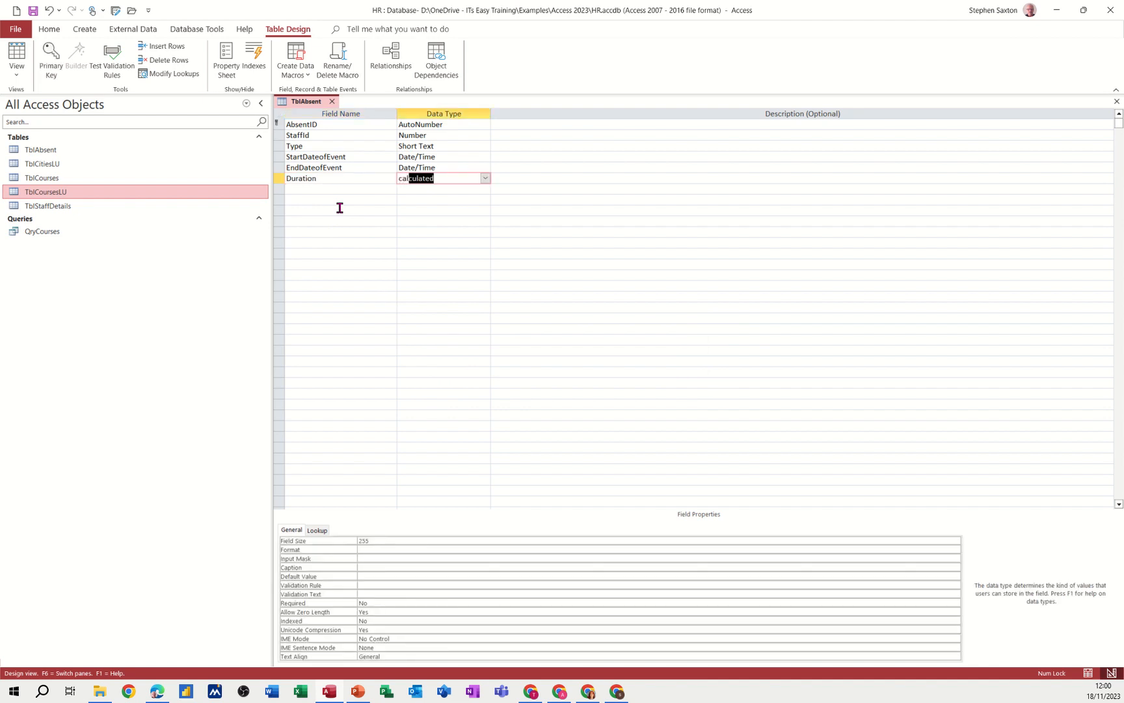
text(l)
key(Return)
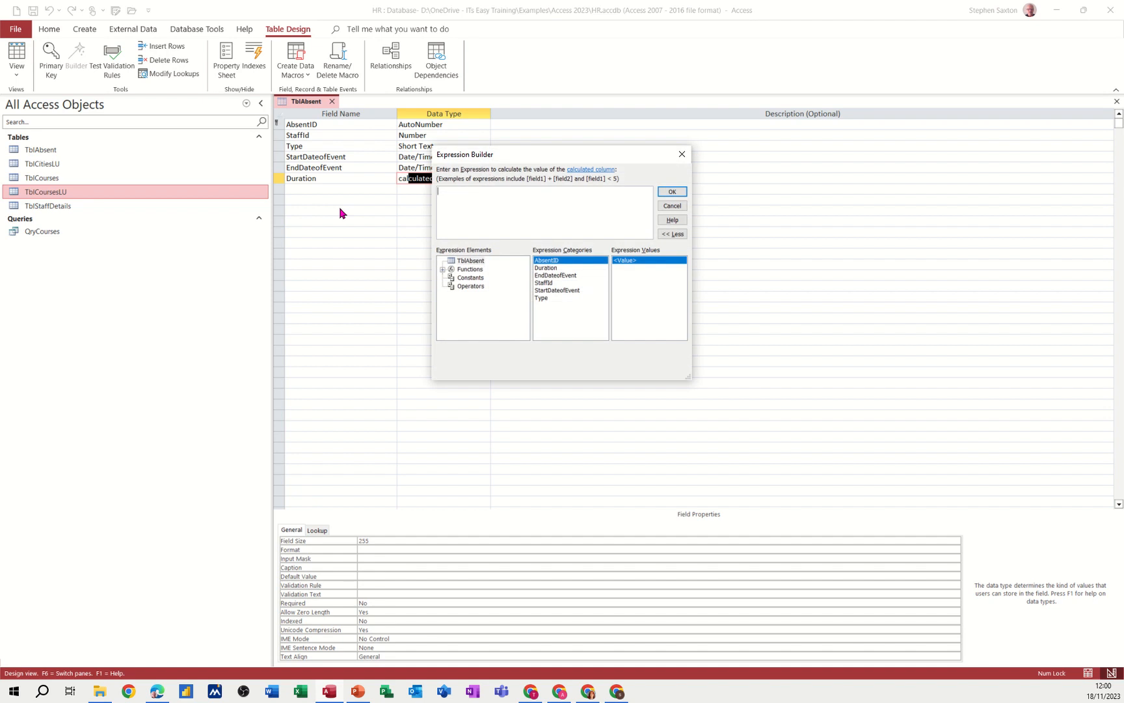
double_click(560, 276)
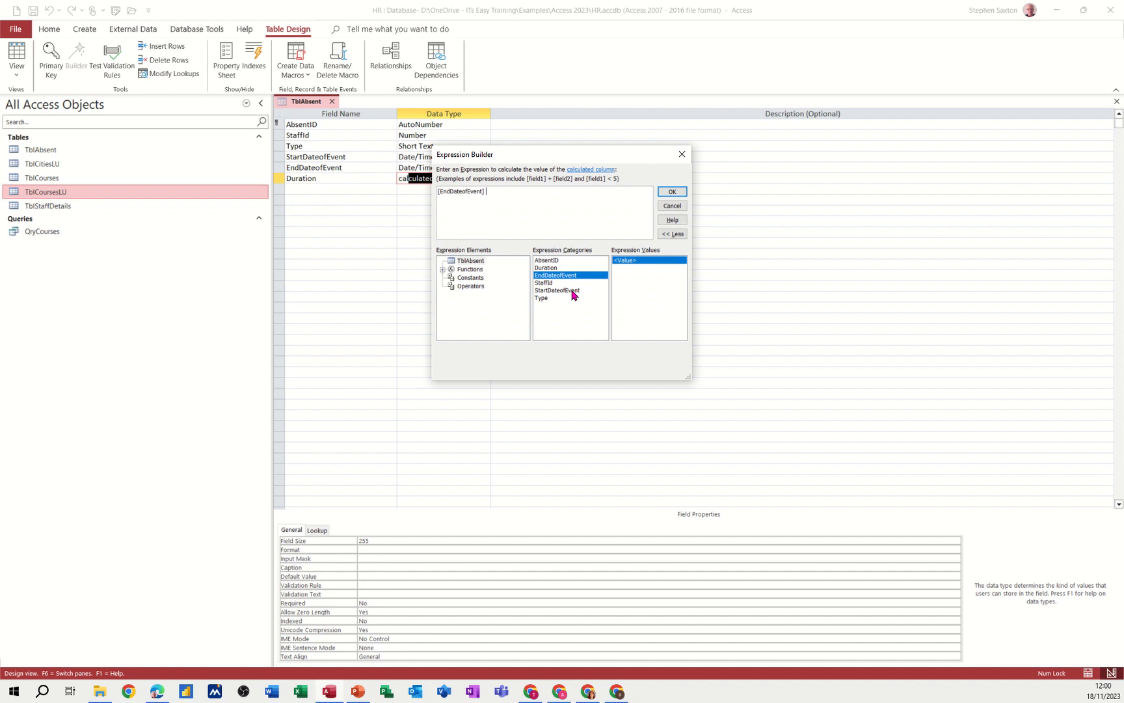
double_click(557, 291)
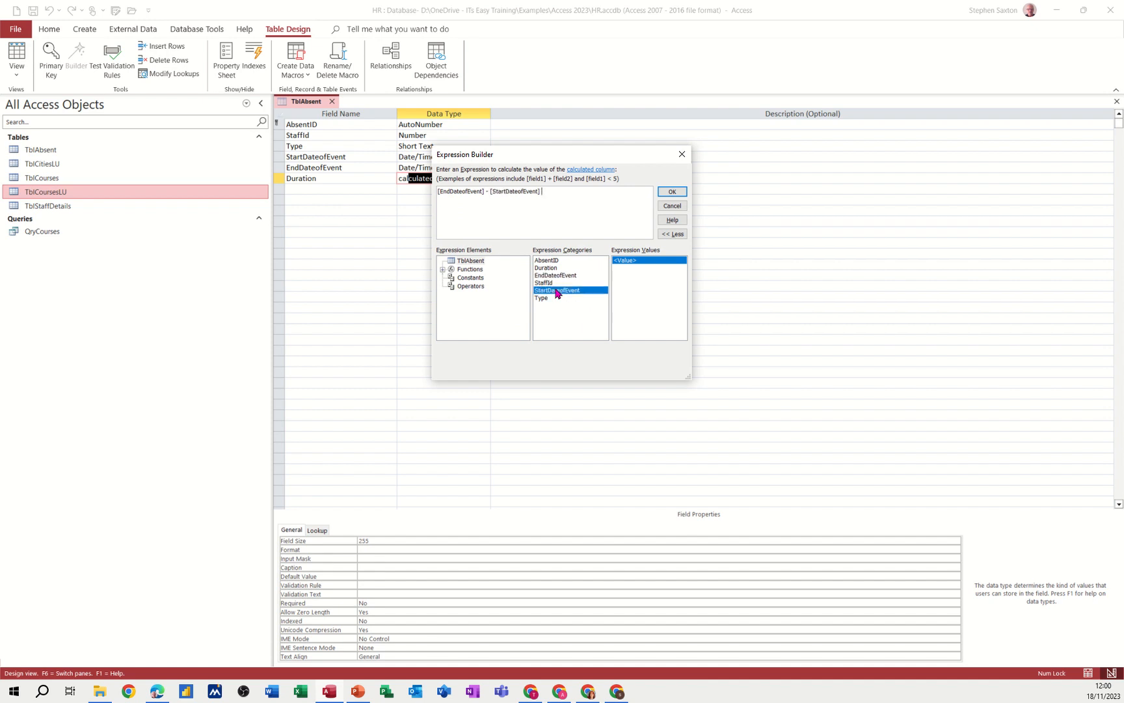
click(669, 196)
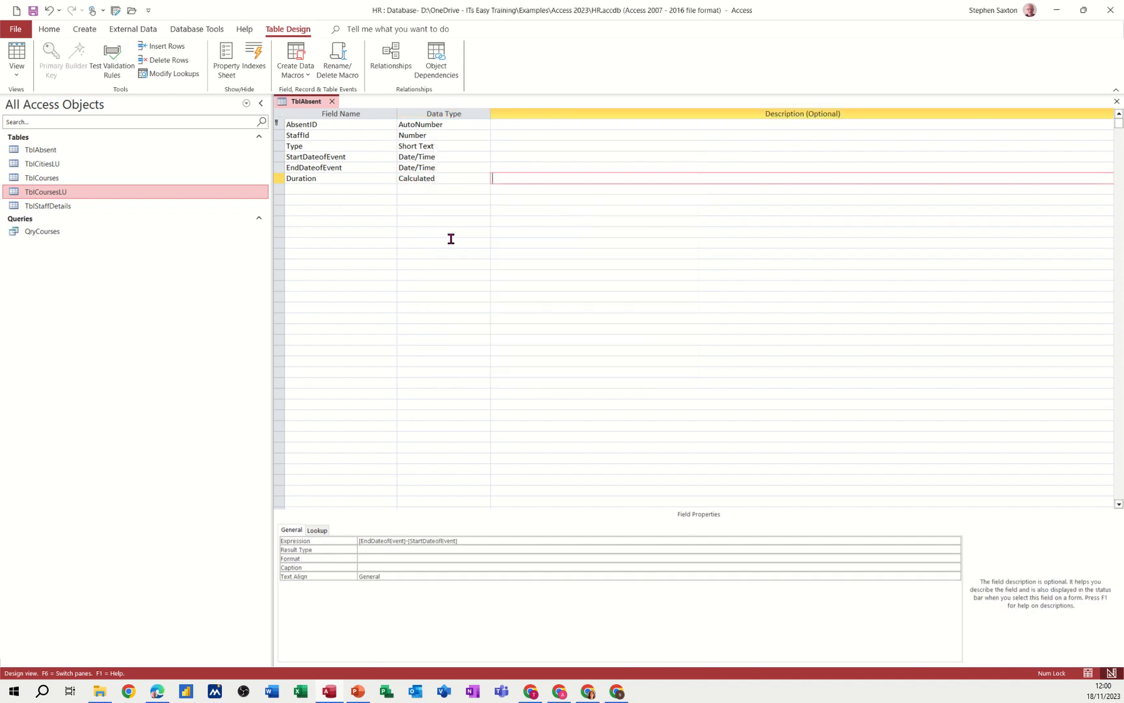
Save TblAbsent, view it as a datasheet, and set both records' start dates to 16/11/2023
click(20, 57)
key(Return)
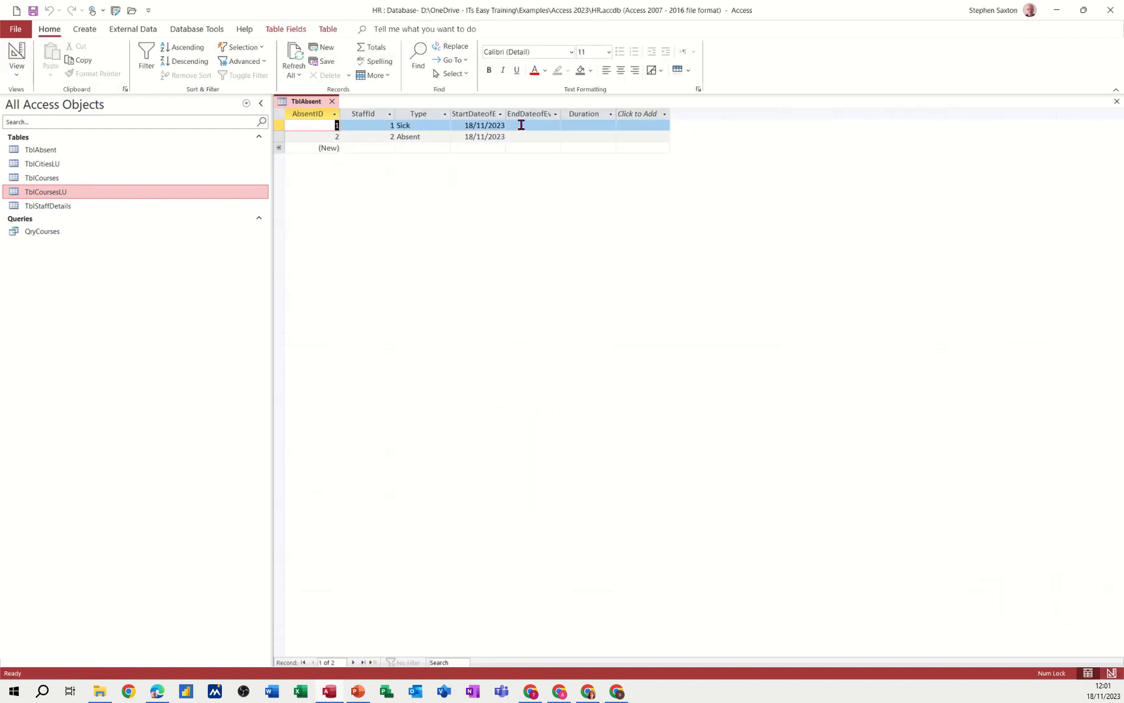
click(471, 125)
text(6)
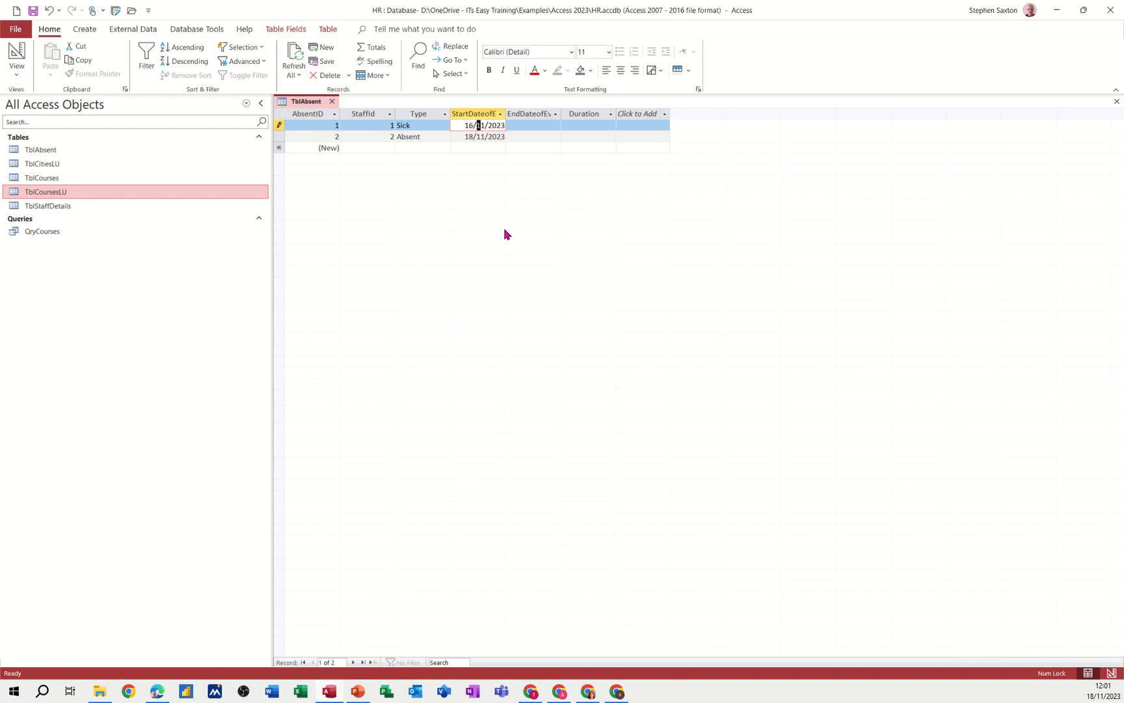
click(473, 137)
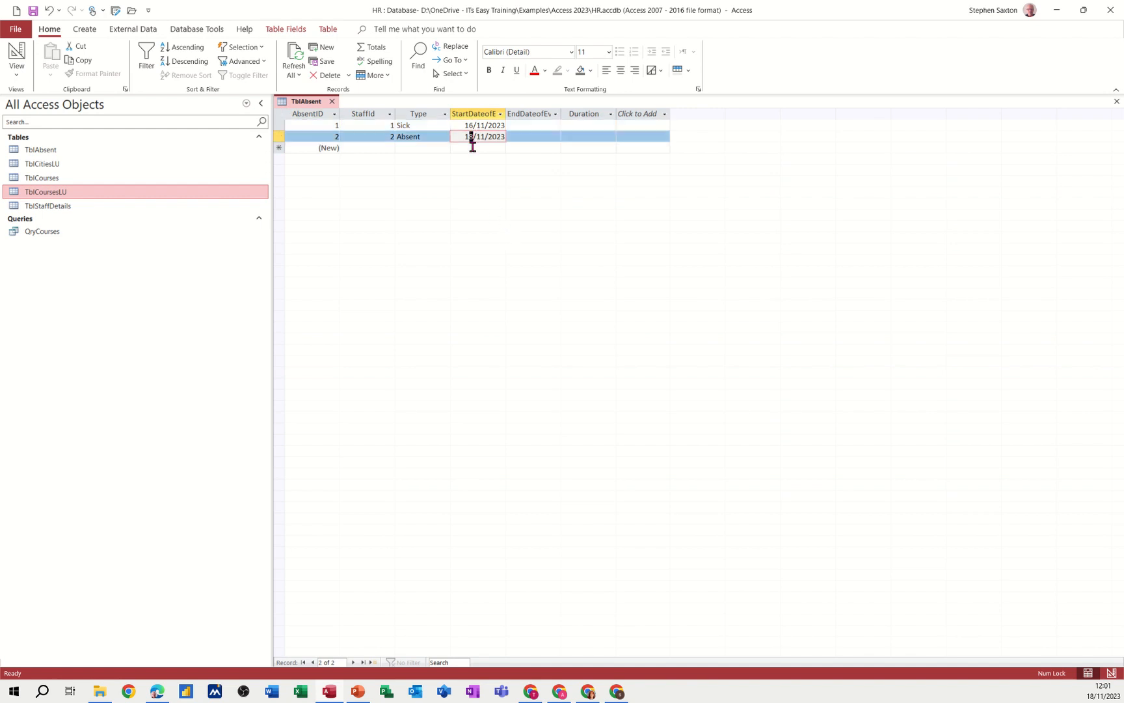
text(6)
Enter 18/11/2023 as the end date of both absence records
click(518, 124)
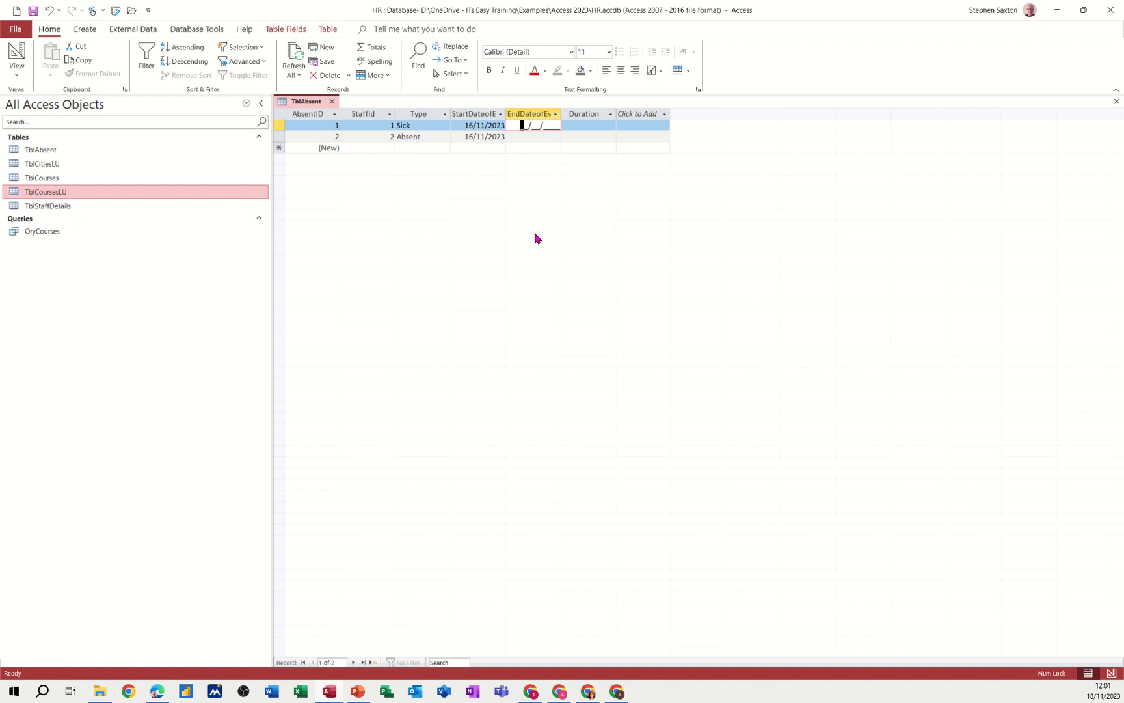
key(ctrl+semicolon)
key(Tab)
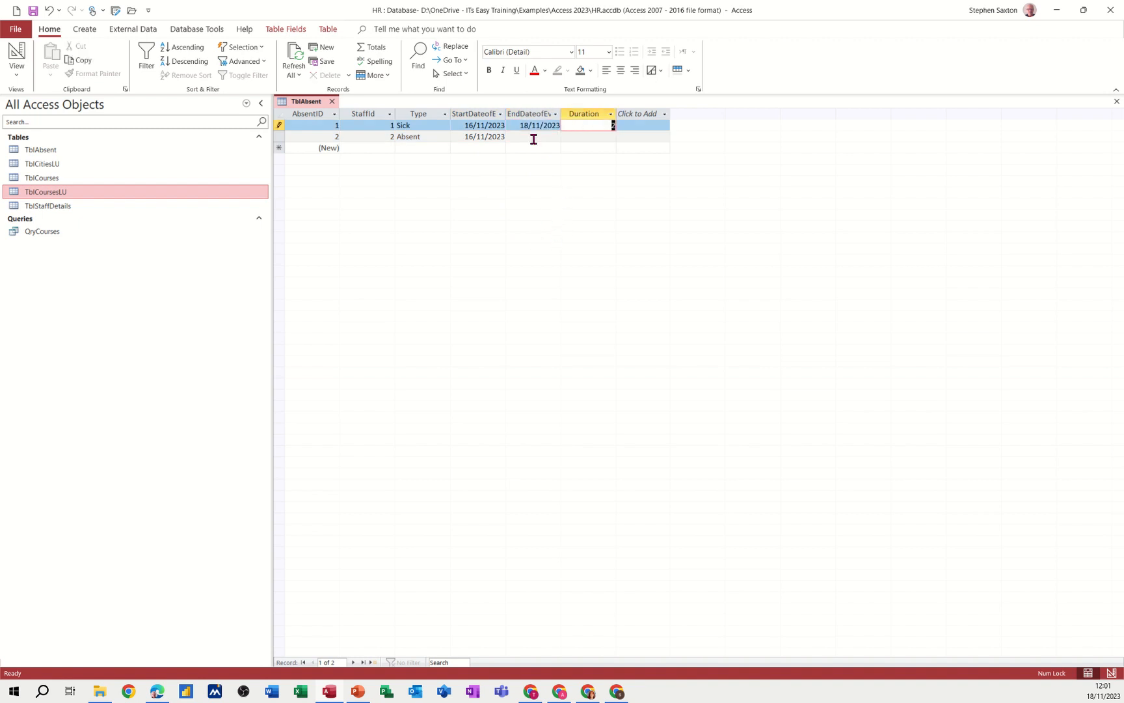
click(534, 136)
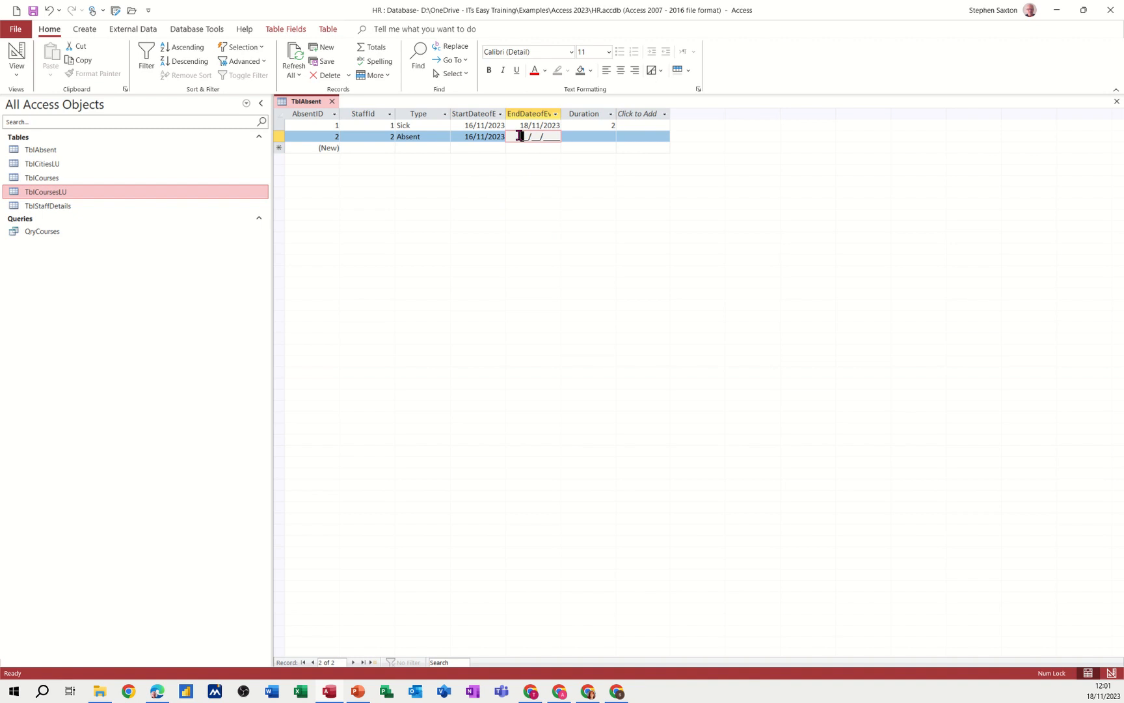
key(ctrl+semicolon)
key(Tab)
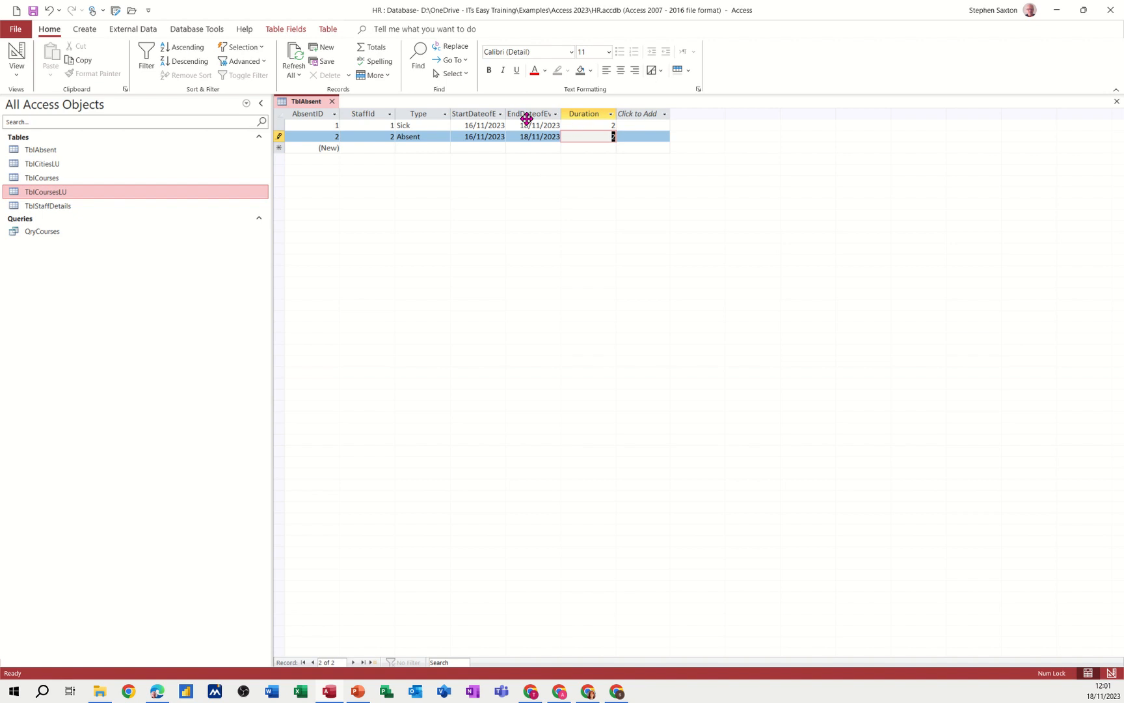
Examine the StaffId and Type lookup fields in the absence records and close TblAbsent
click(440, 136)
click(445, 136)
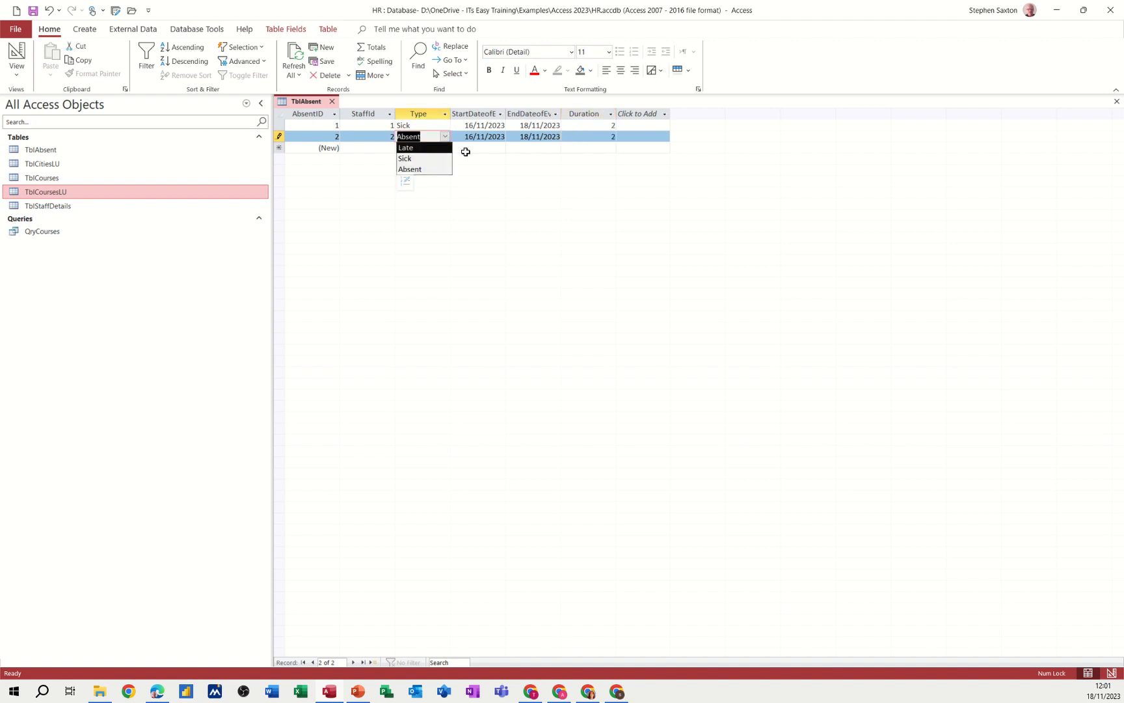
click(365, 138)
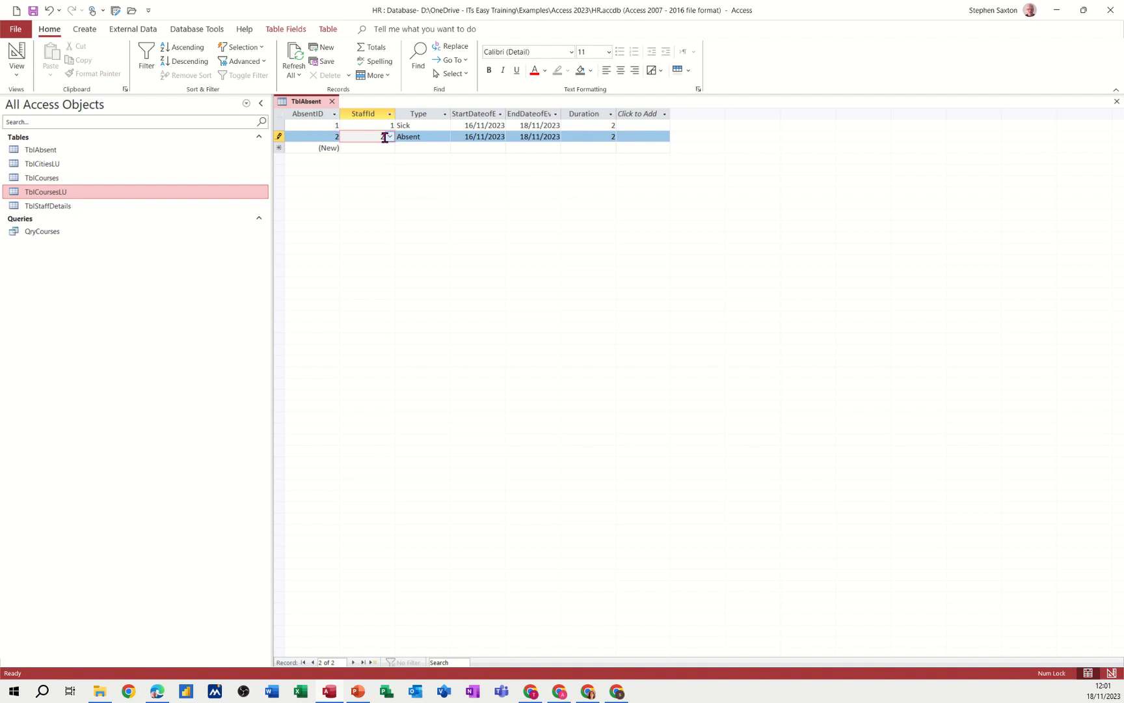
click(436, 136)
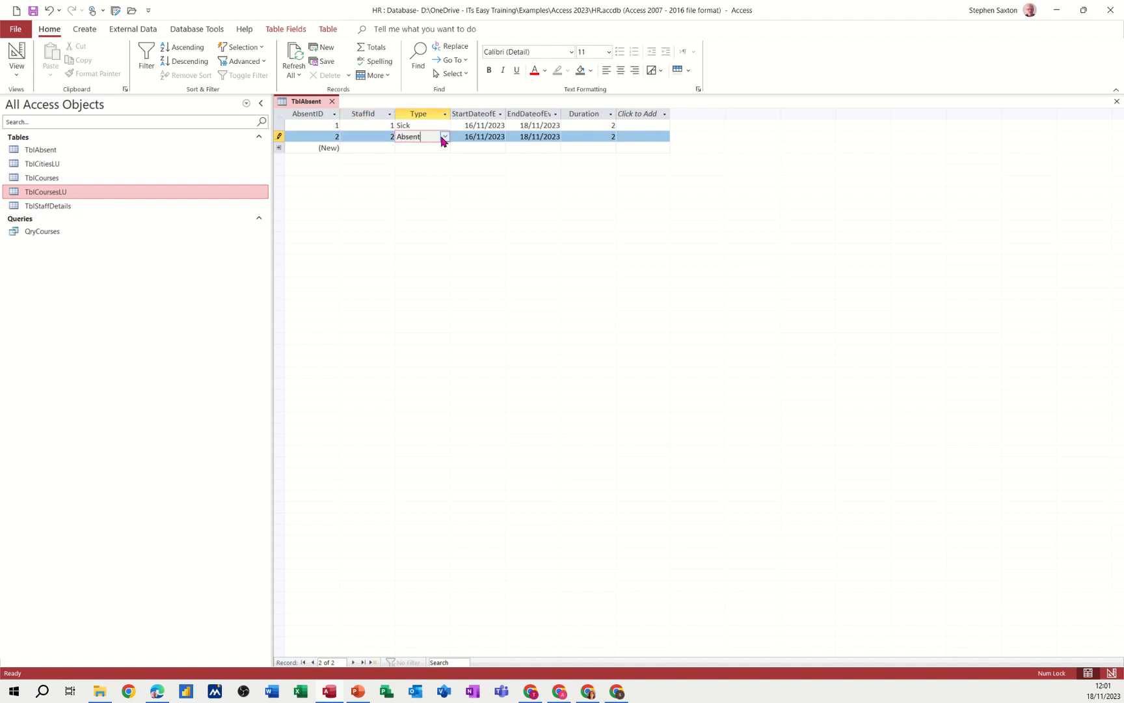
click(445, 138)
click(447, 139)
click(420, 127)
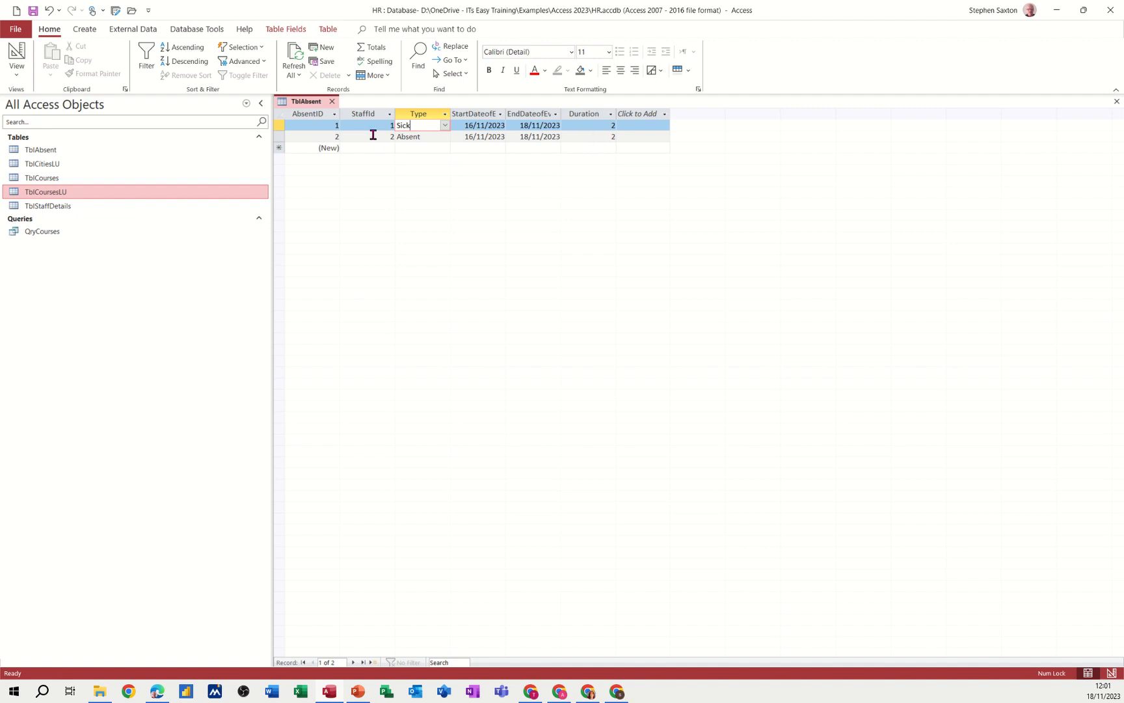
click(332, 102)
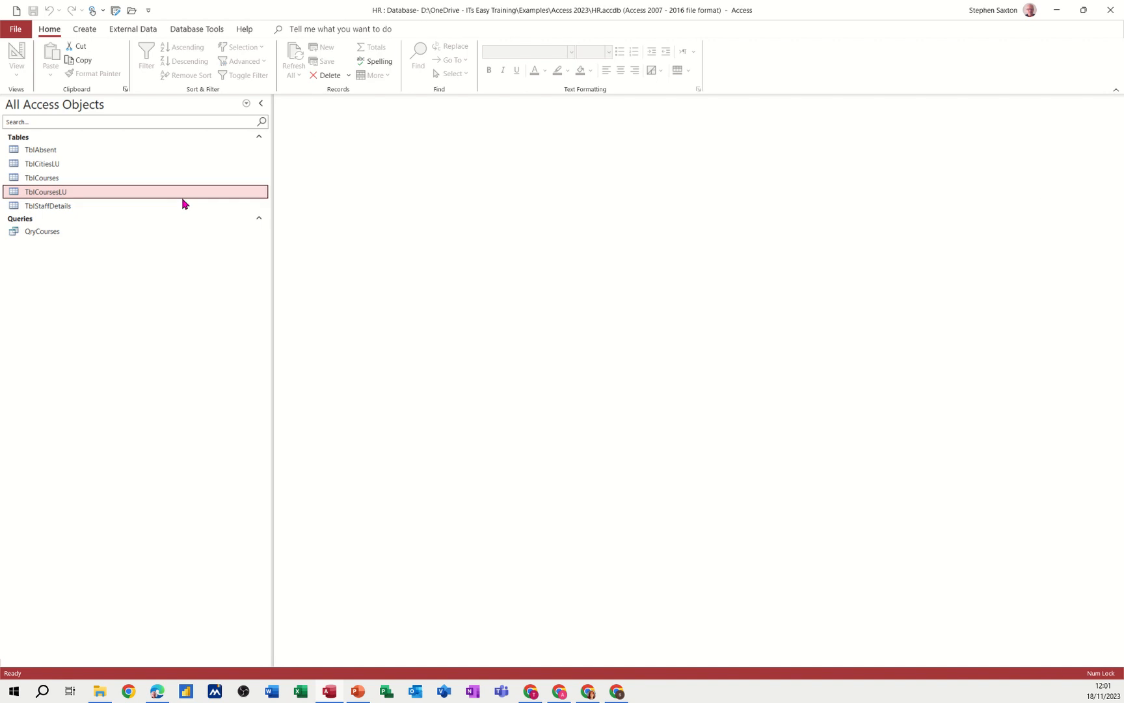
Add TblAbsent to the relationships layout and arrange the tables with TblStaffDetails between TblAbsent and TblCourses
click(183, 30)
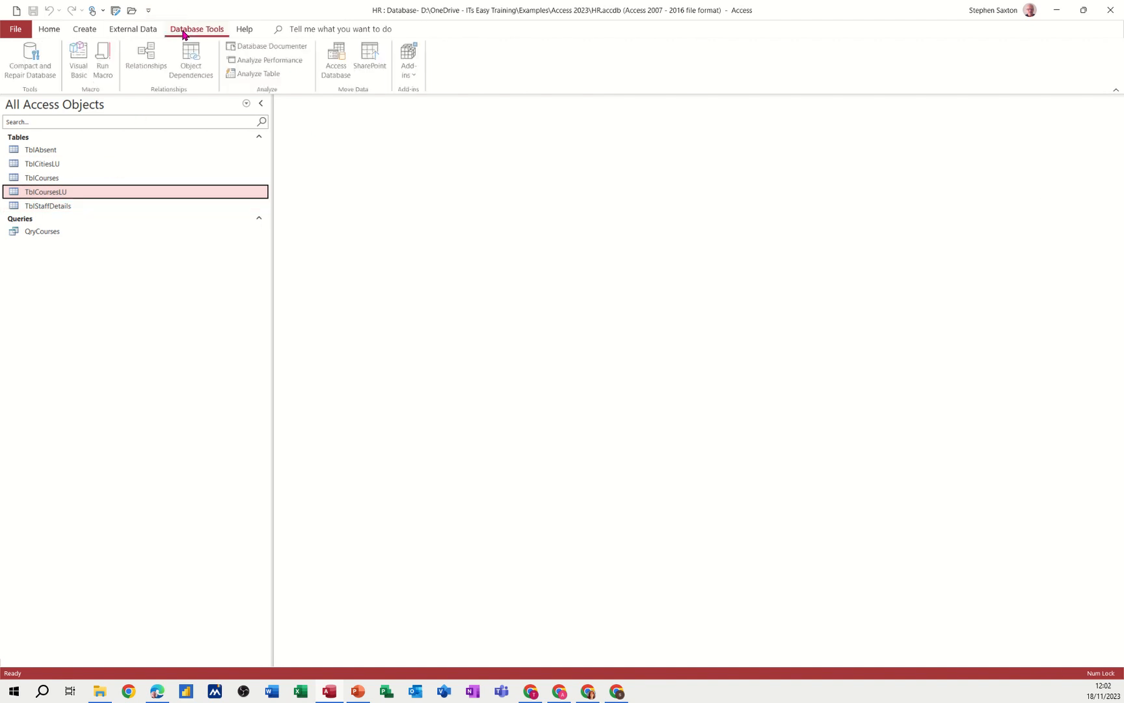
click(147, 60)
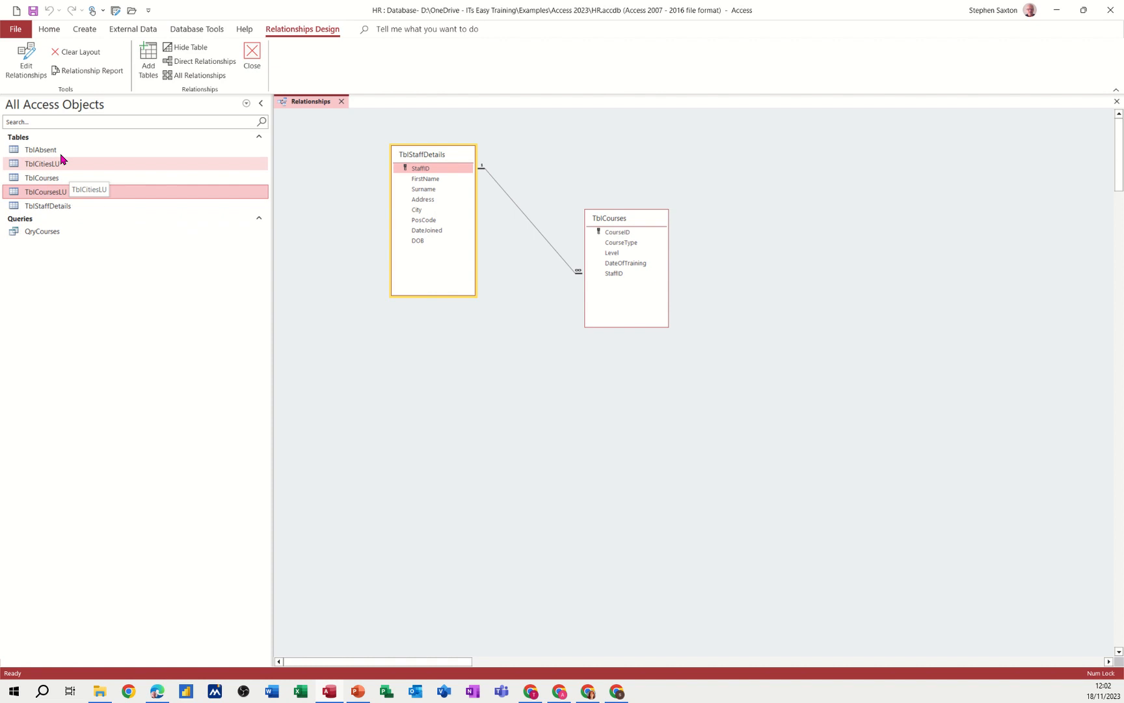
drag(56, 152, 356, 344)
drag(640, 217, 743, 207)
drag(431, 158, 567, 169)
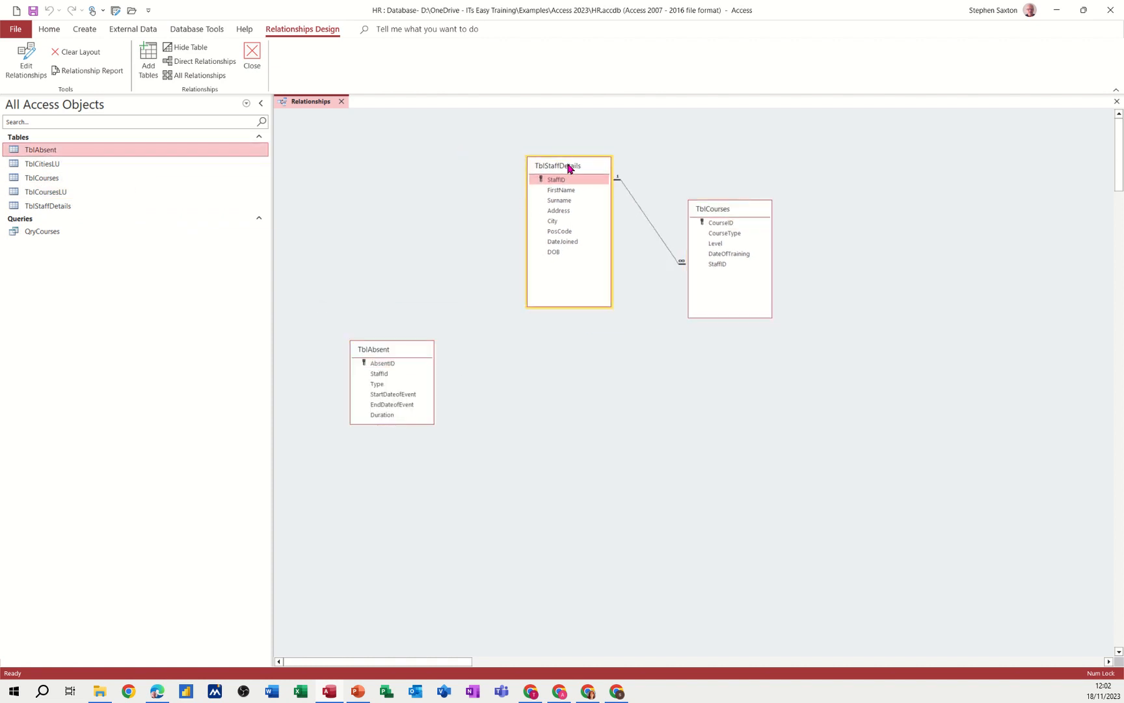
drag(389, 349, 416, 215)
Relate StaffID in TblStaffDetails to StaffId in TblAbsent with referential integrity enforced, and save and close the relationships layout
drag(553, 180, 401, 241)
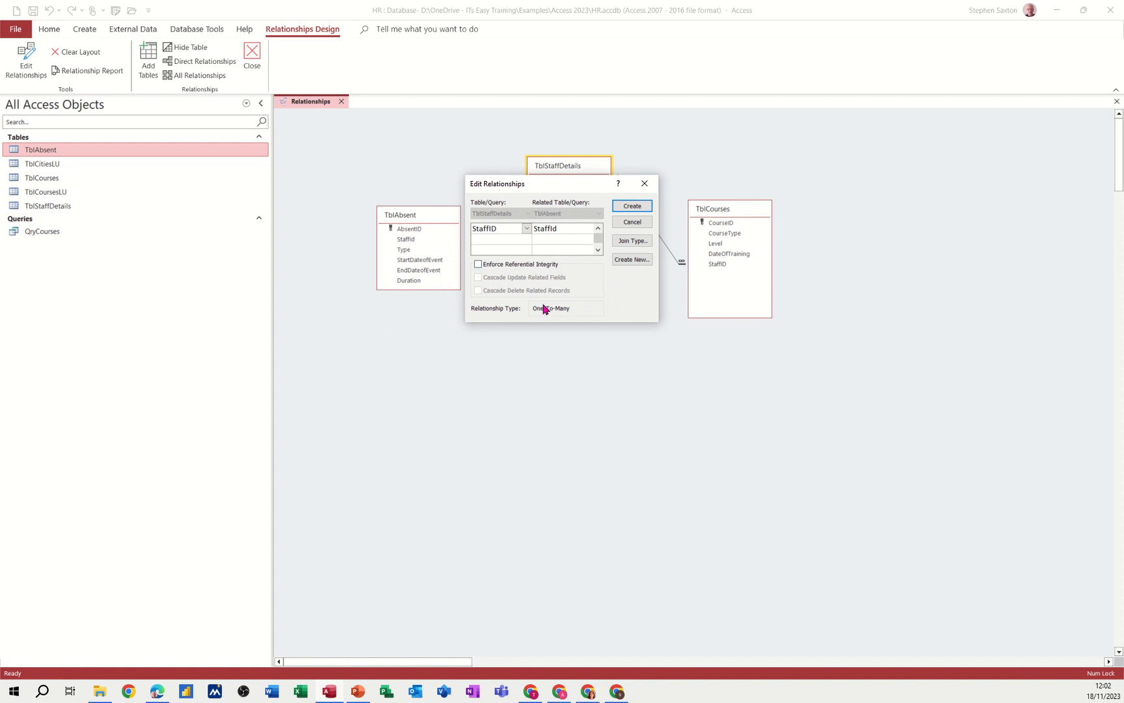
click(478, 264)
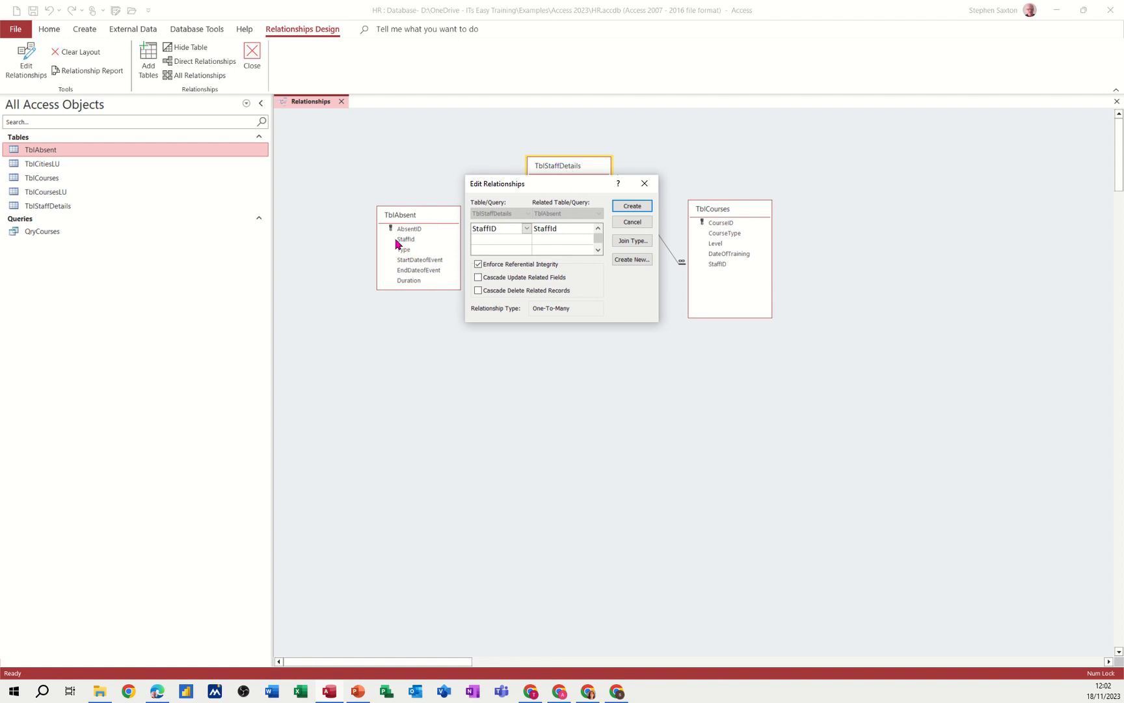
click(635, 207)
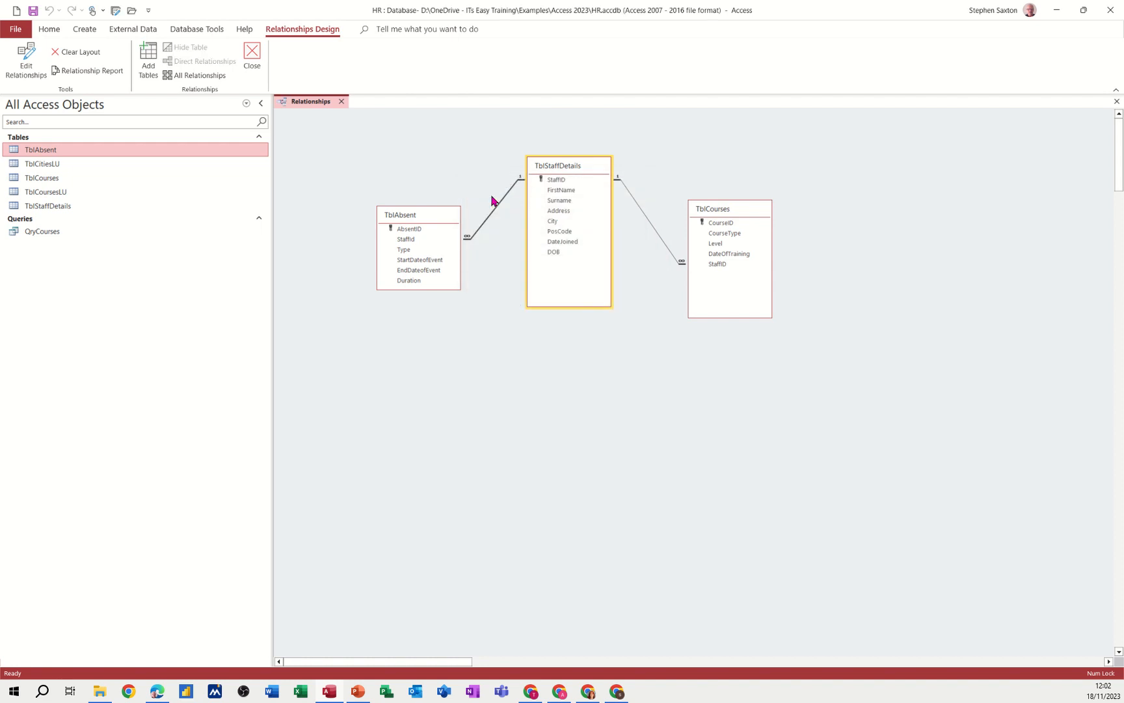
click(34, 13)
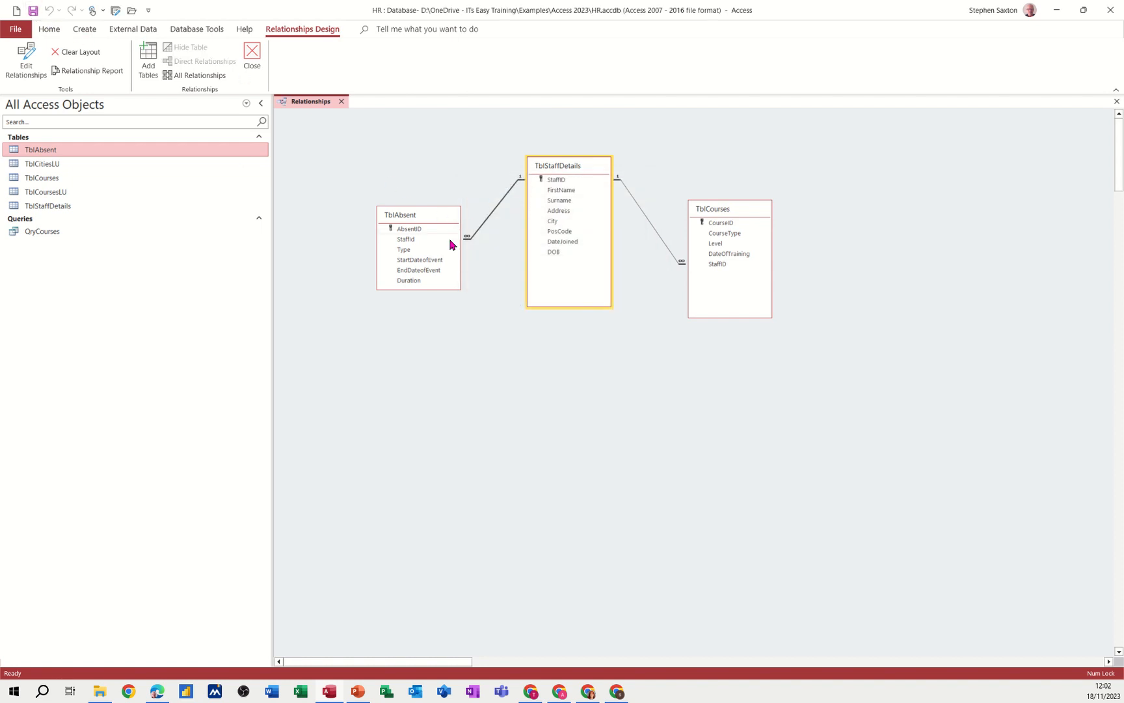
click(341, 101)
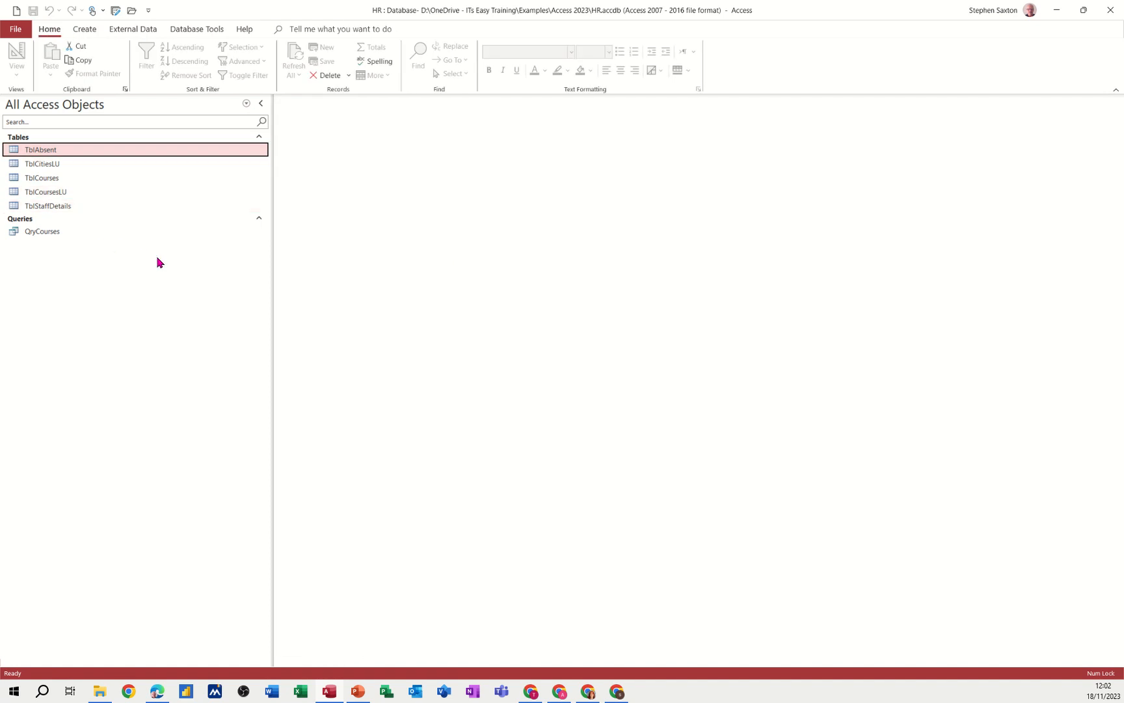
Check the existing QryCourses query and start a new query design containing TblStaffDetails and TblAbsent
double_click(41, 233)
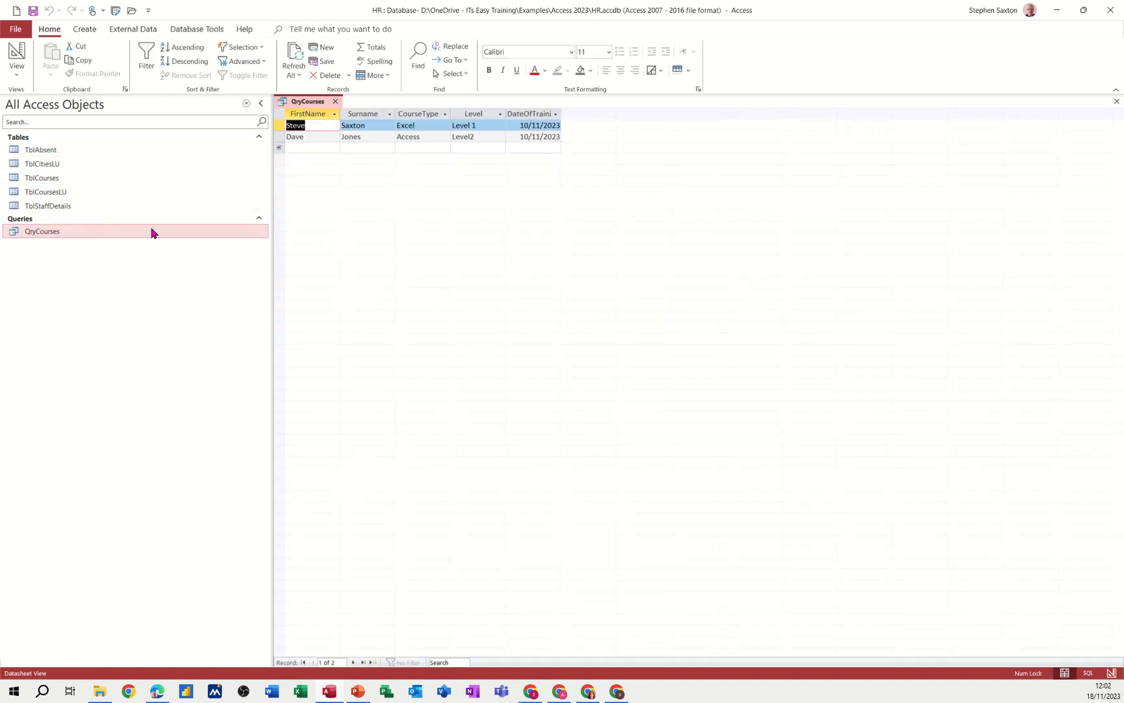
click(335, 103)
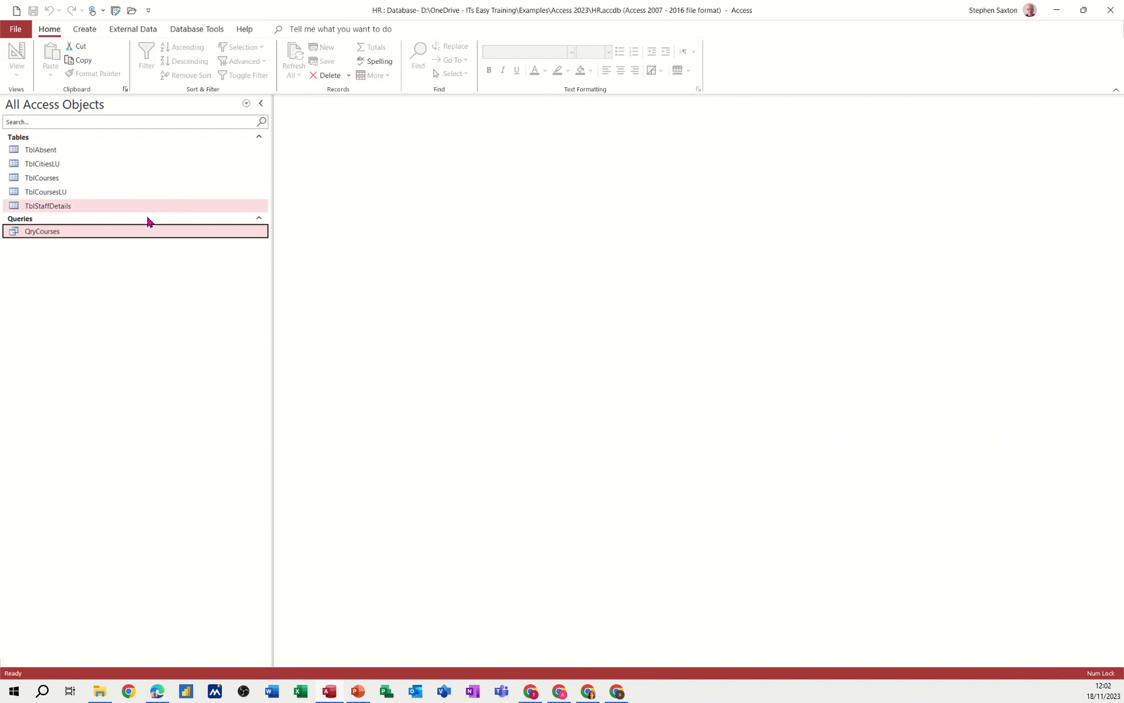
click(85, 29)
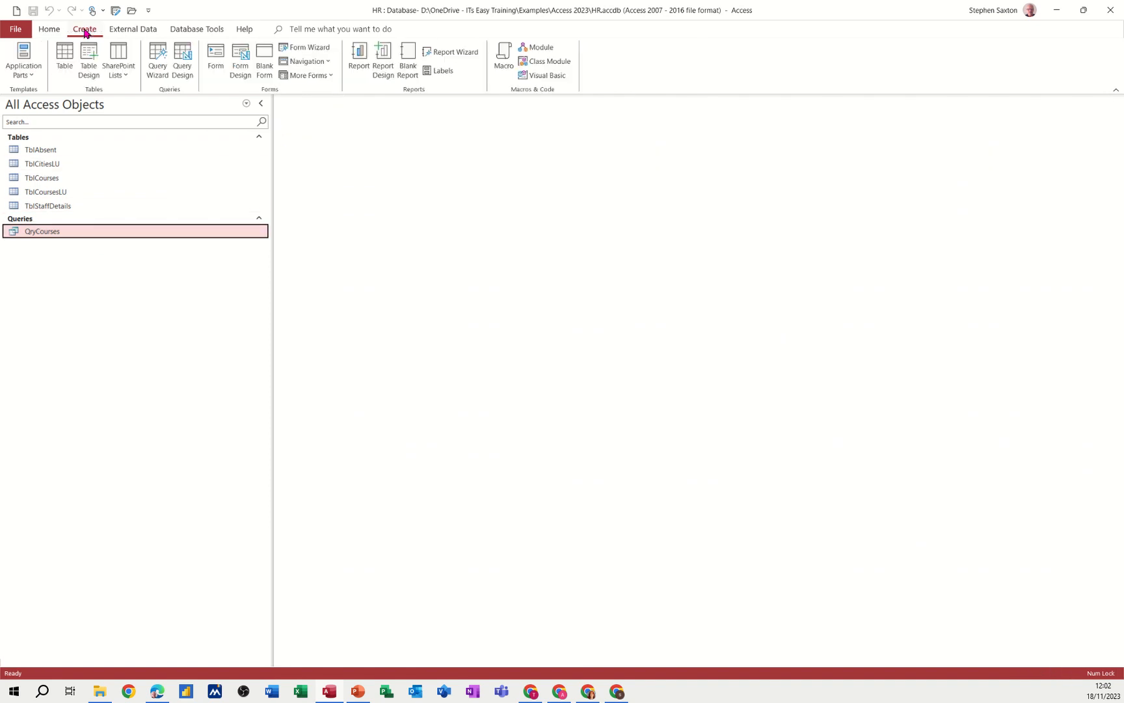
click(182, 60)
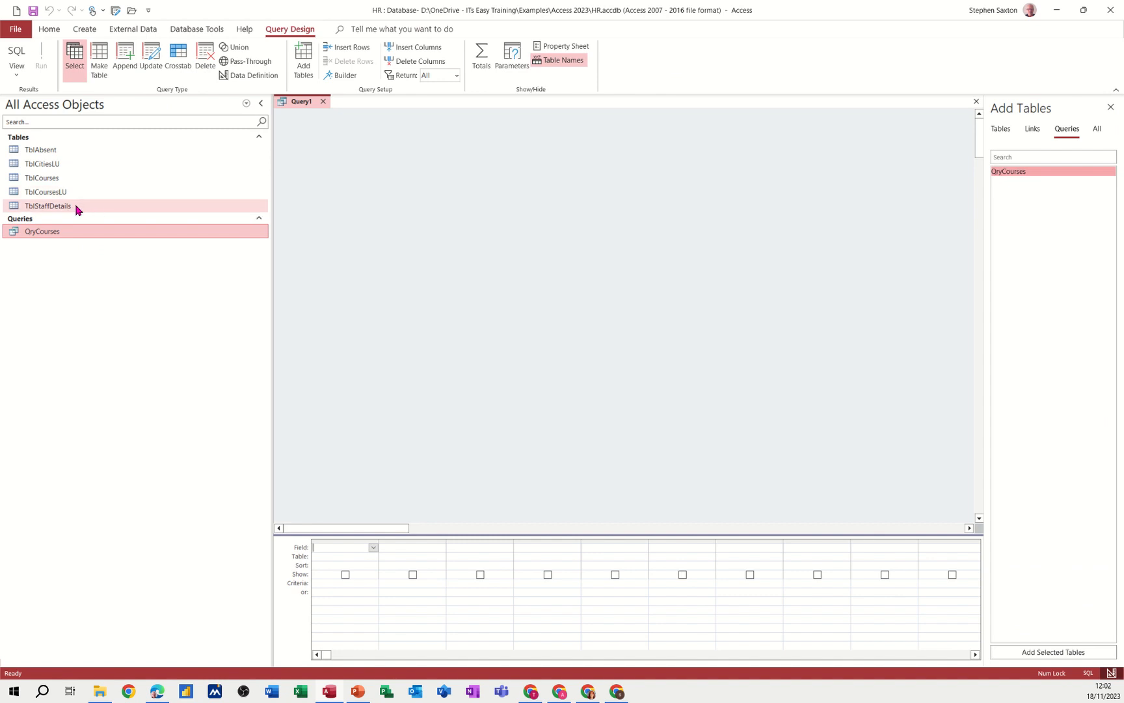
drag(76, 207, 364, 213)
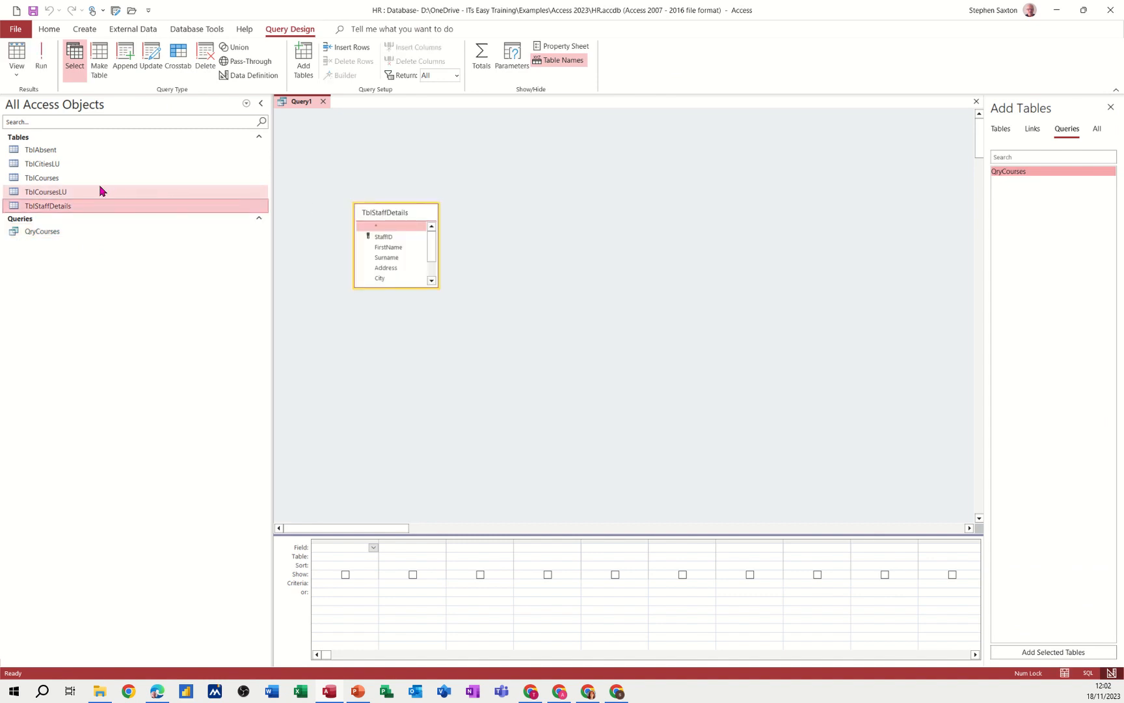
drag(73, 150, 511, 232)
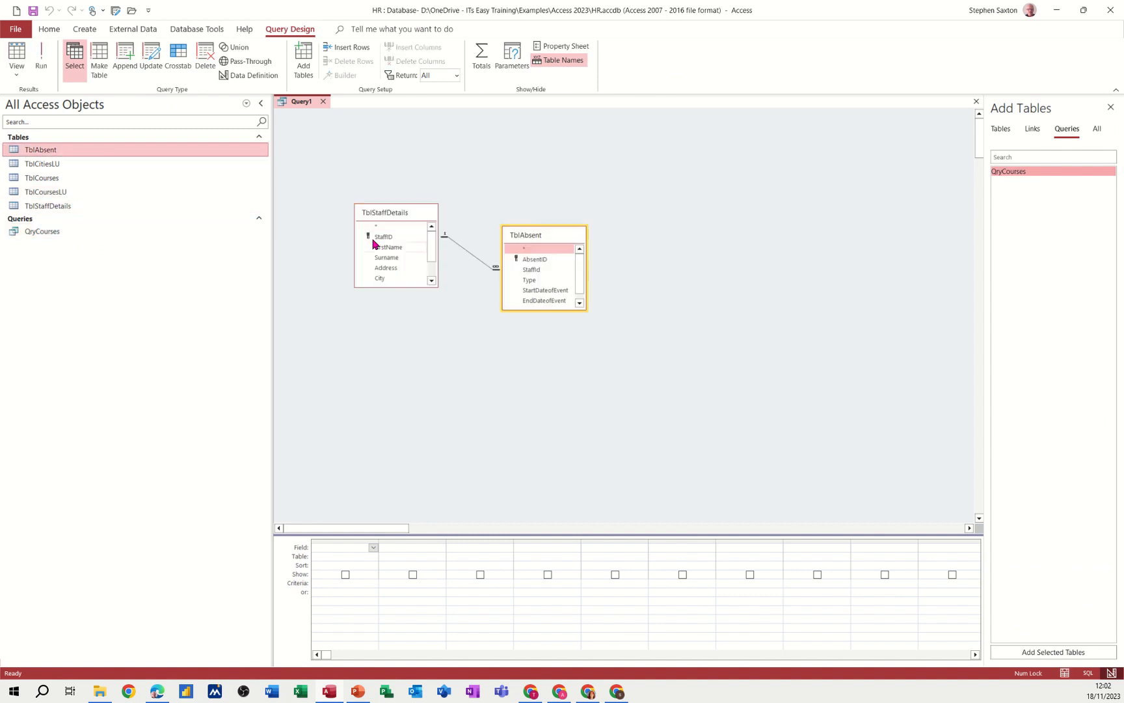
Add FirstName and Surname from TblStaffDetails and Type, StartDateofEvent, EndDateofEvent and Duration from TblAbsent to the query
double_click(389, 247)
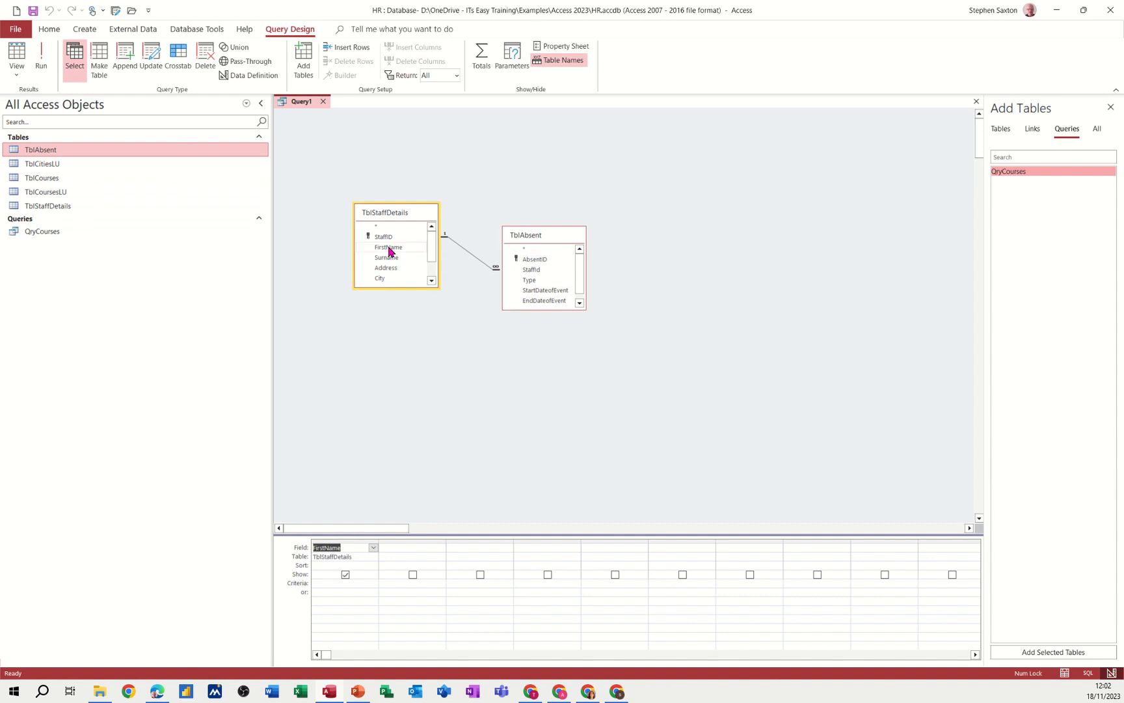
double_click(386, 257)
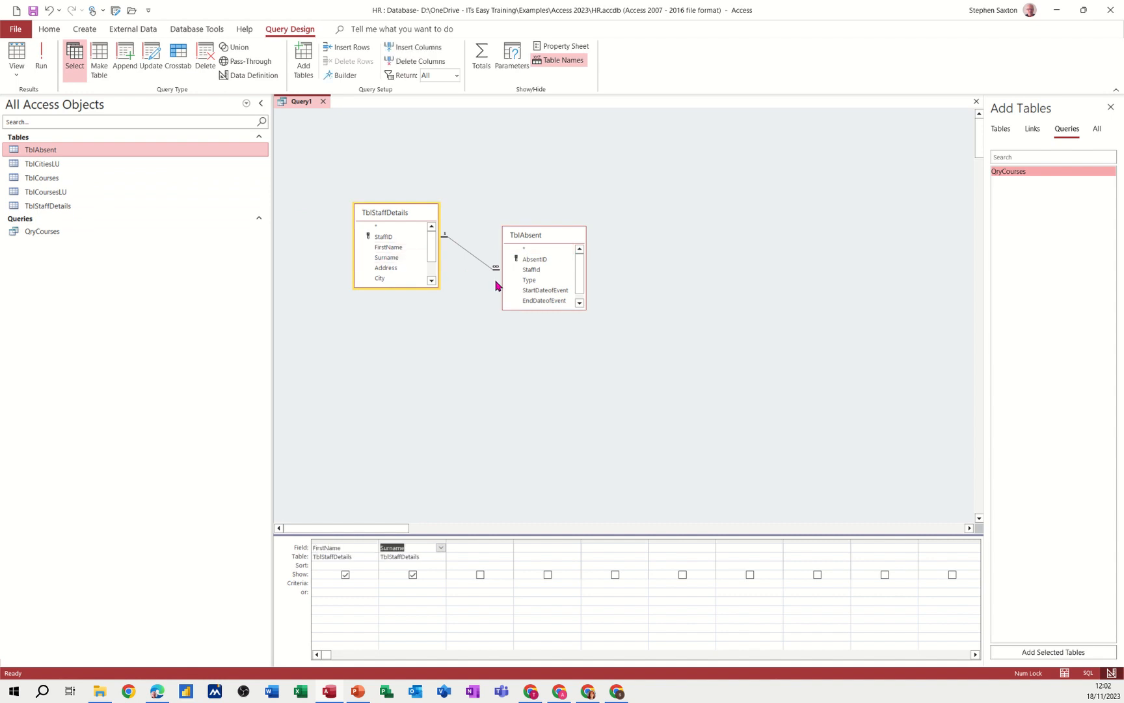
double_click(529, 280)
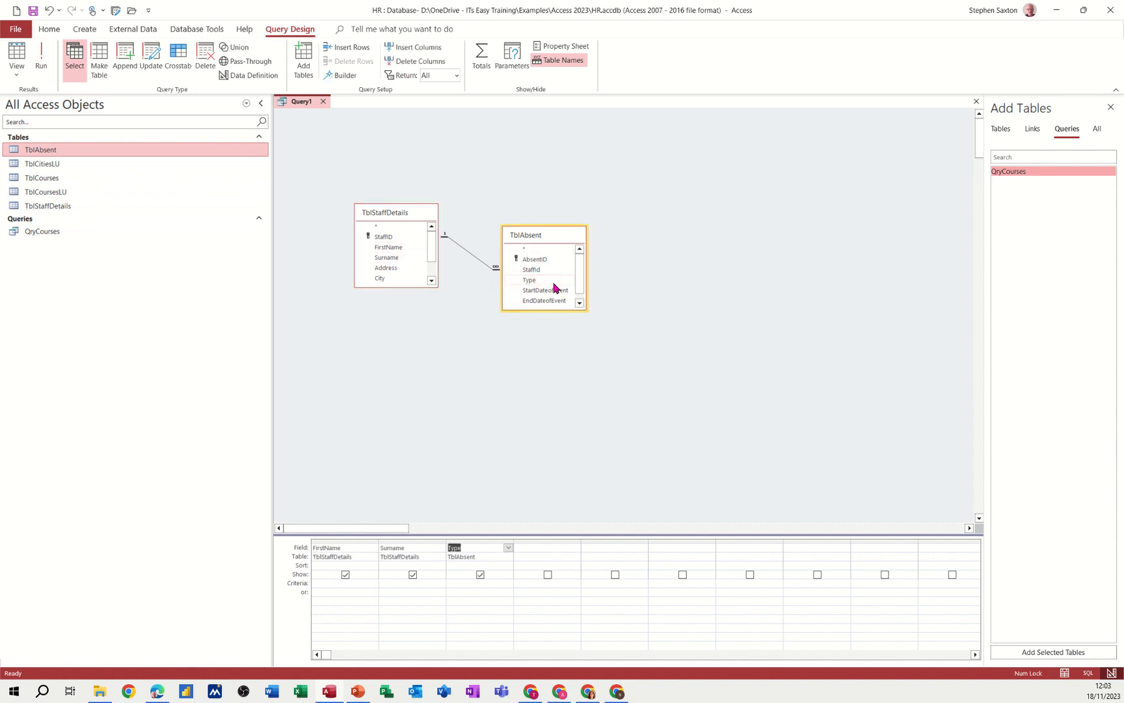
scroll(581, 296, down, 1)
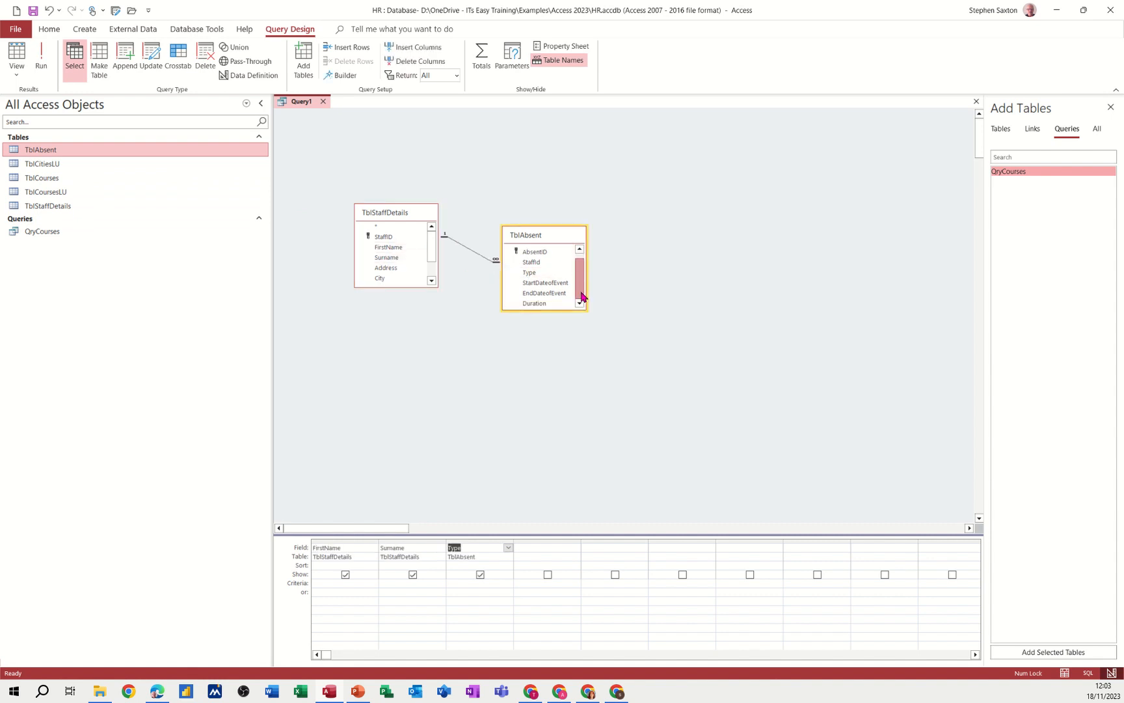
click(549, 285)
double_click(548, 284)
double_click(551, 294)
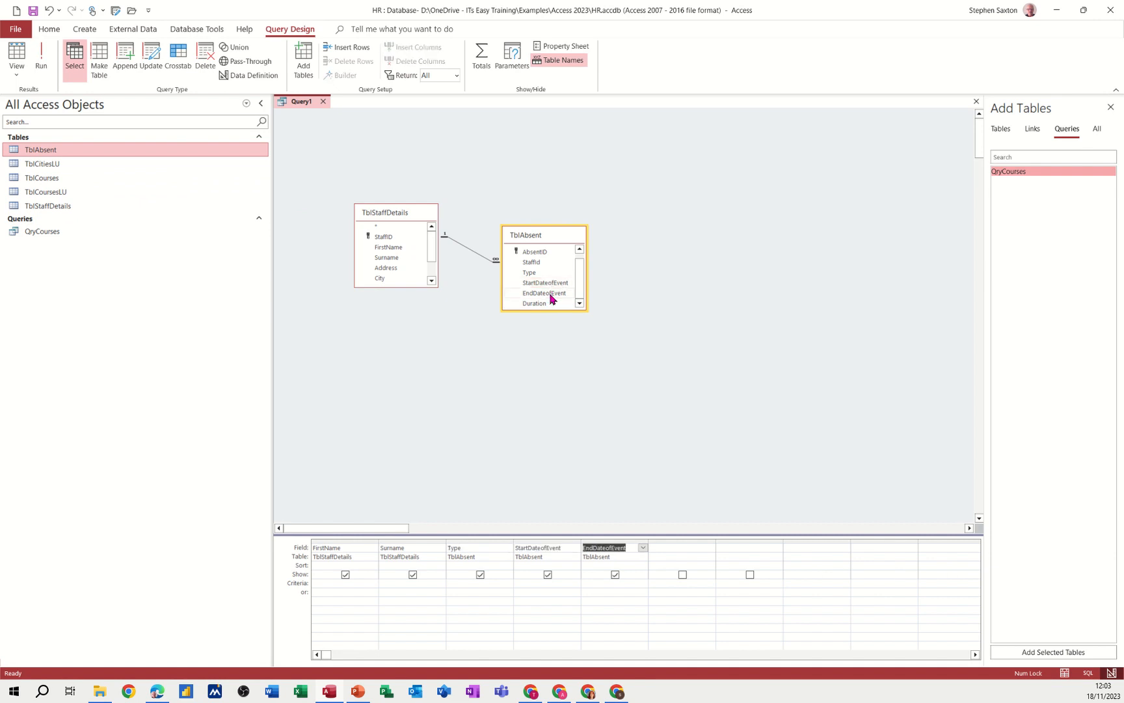
double_click(539, 303)
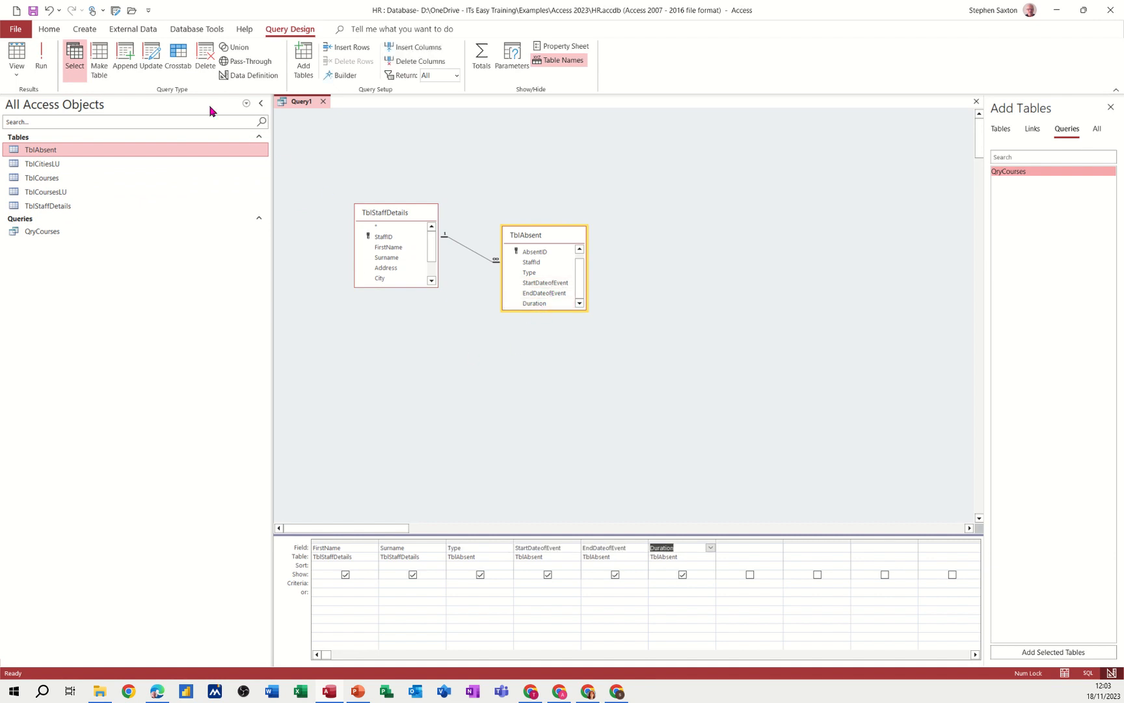
Run the new absence query, save it as QryAbsent and close it
click(39, 64)
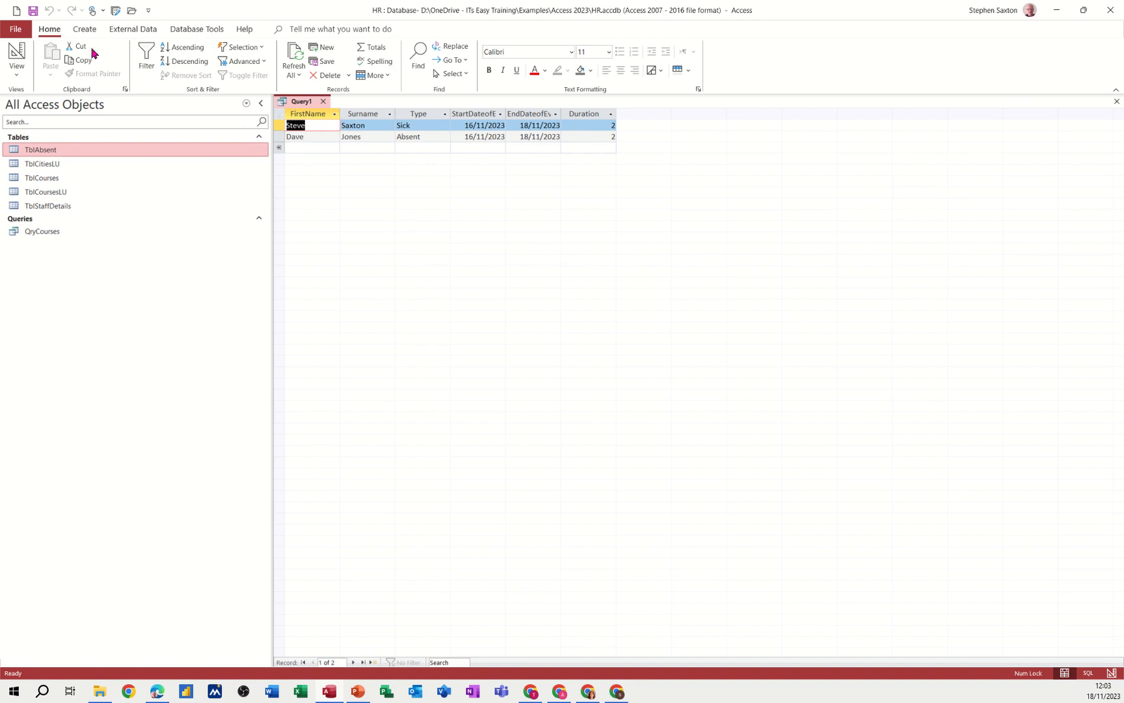
click(34, 11)
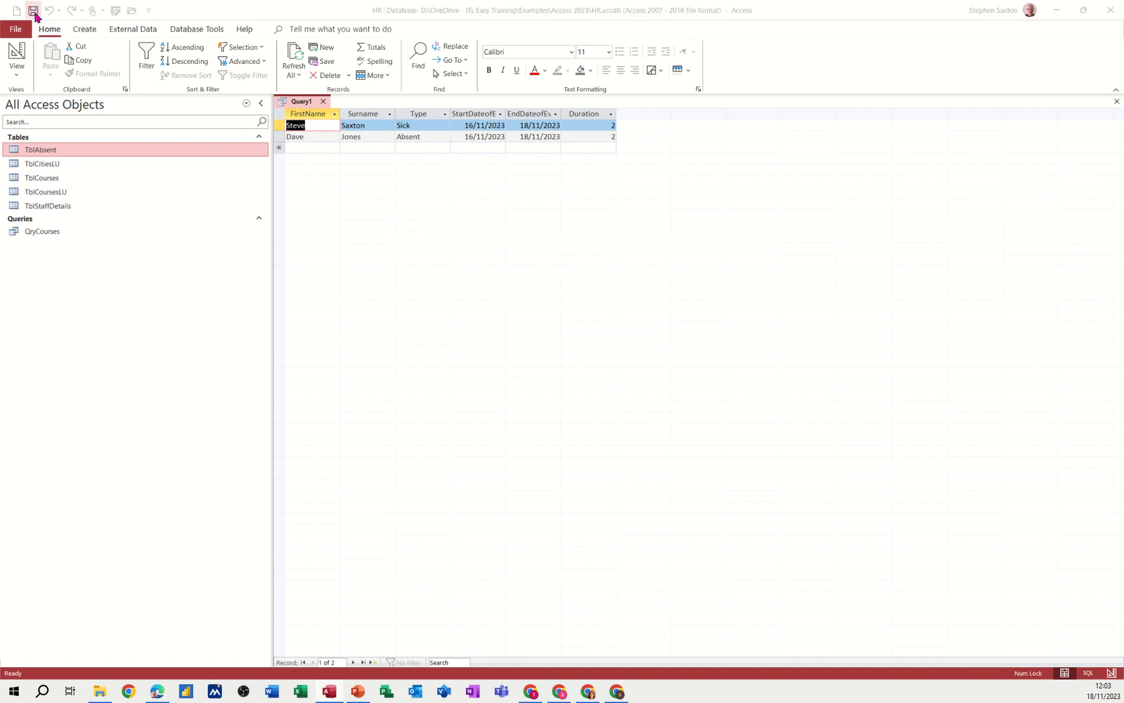
text(QryAbsent)
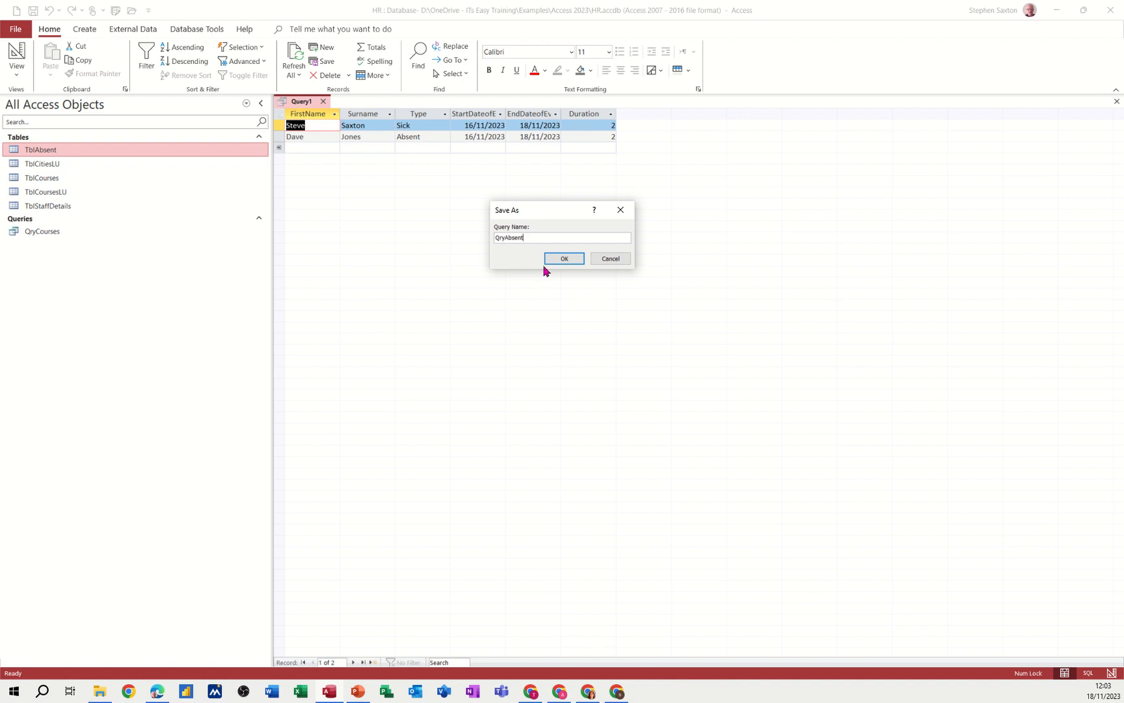
click(564, 259)
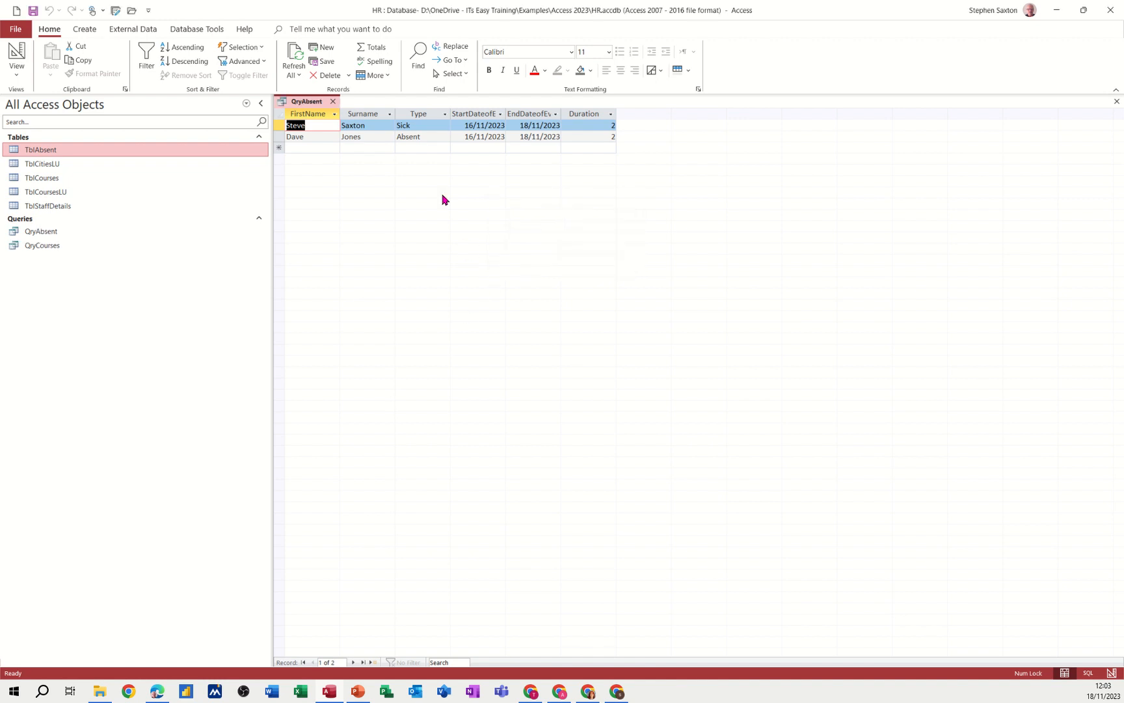
click(332, 101)
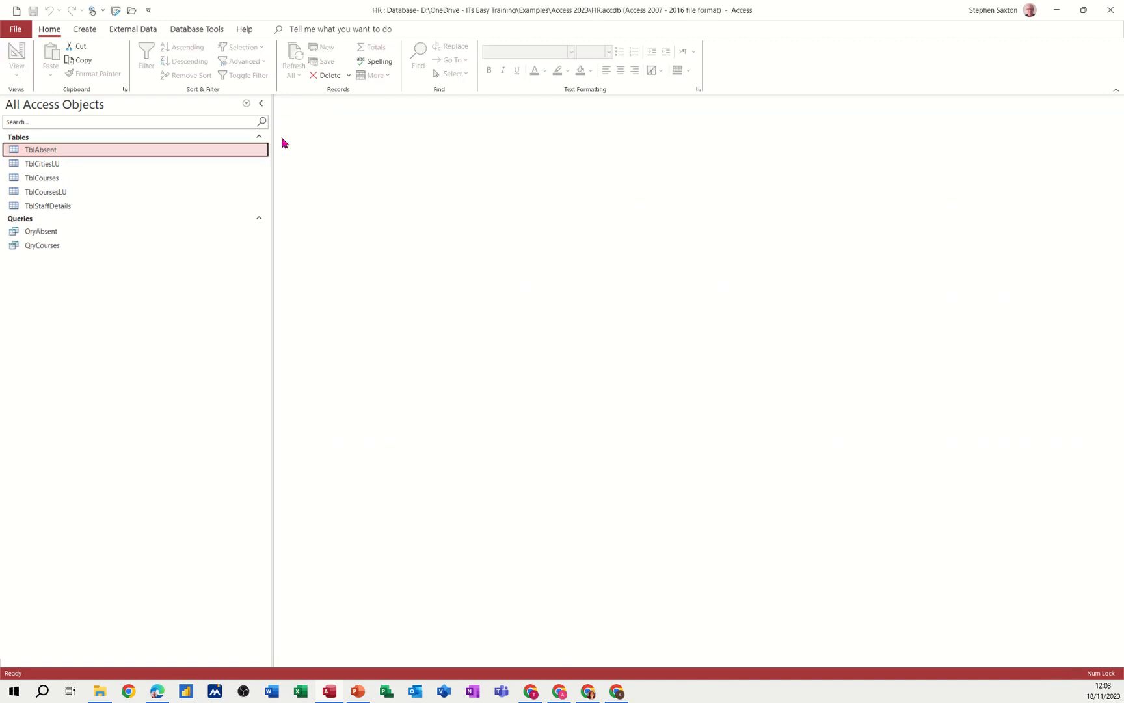
Open TblAbsent and add a new record with StaffId 4 and Type Sick
double_click(57, 152)
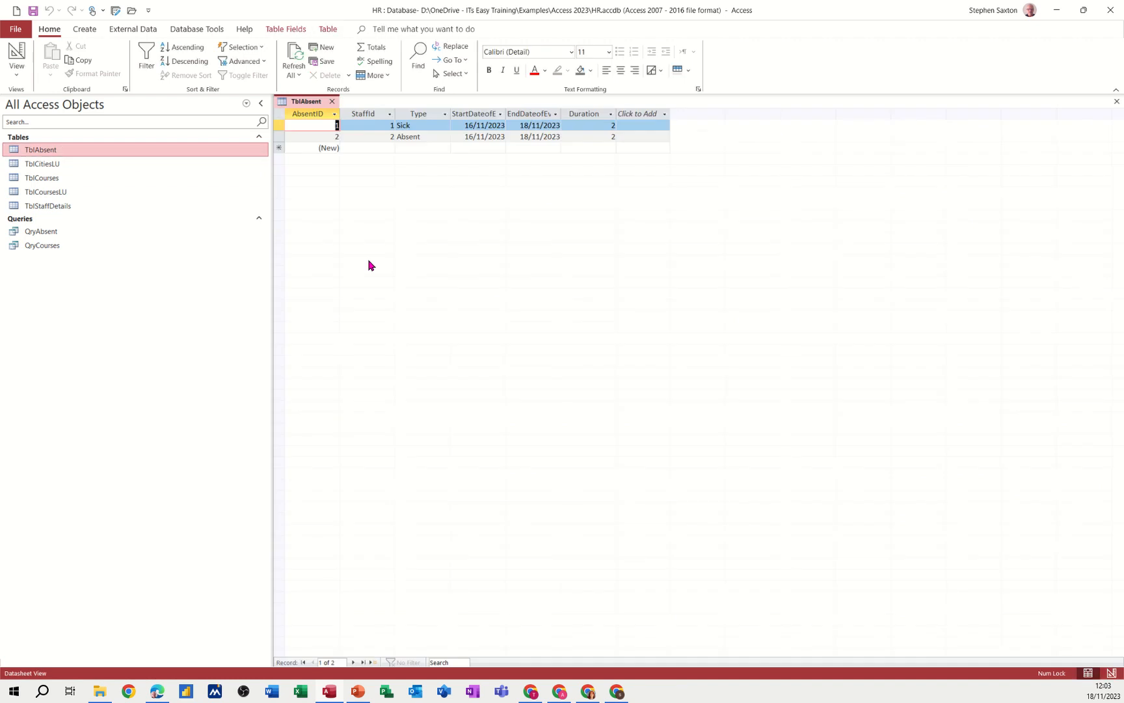
click(364, 148)
click(389, 148)
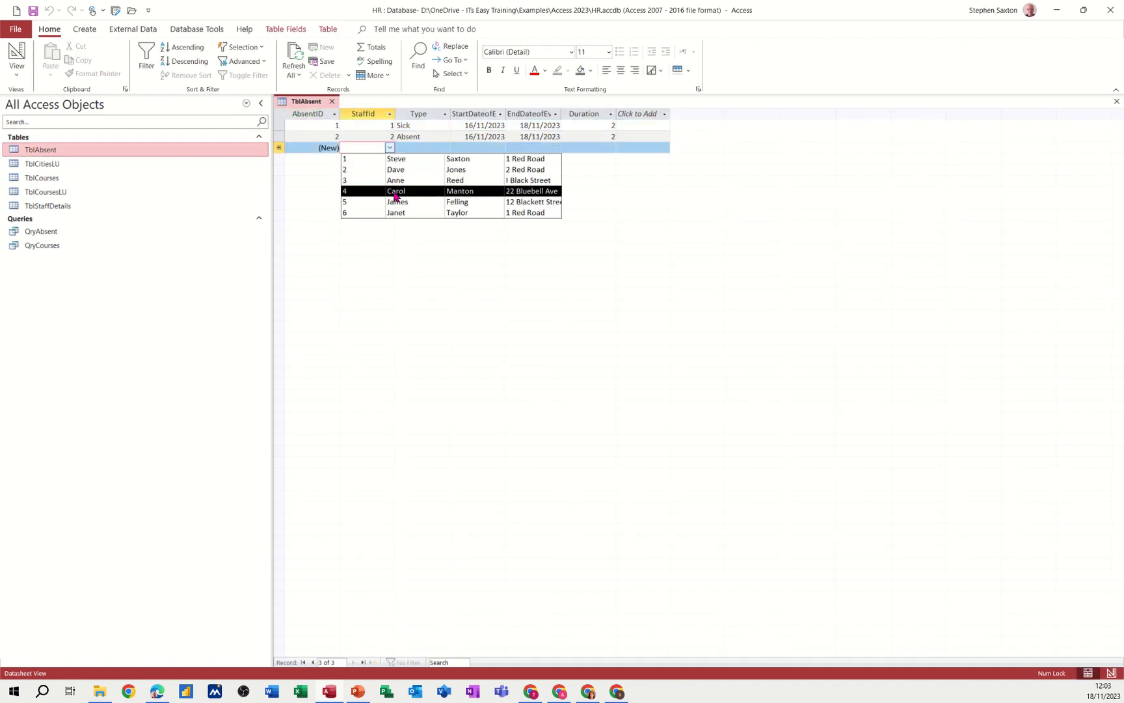
click(394, 191)
click(429, 148)
click(444, 148)
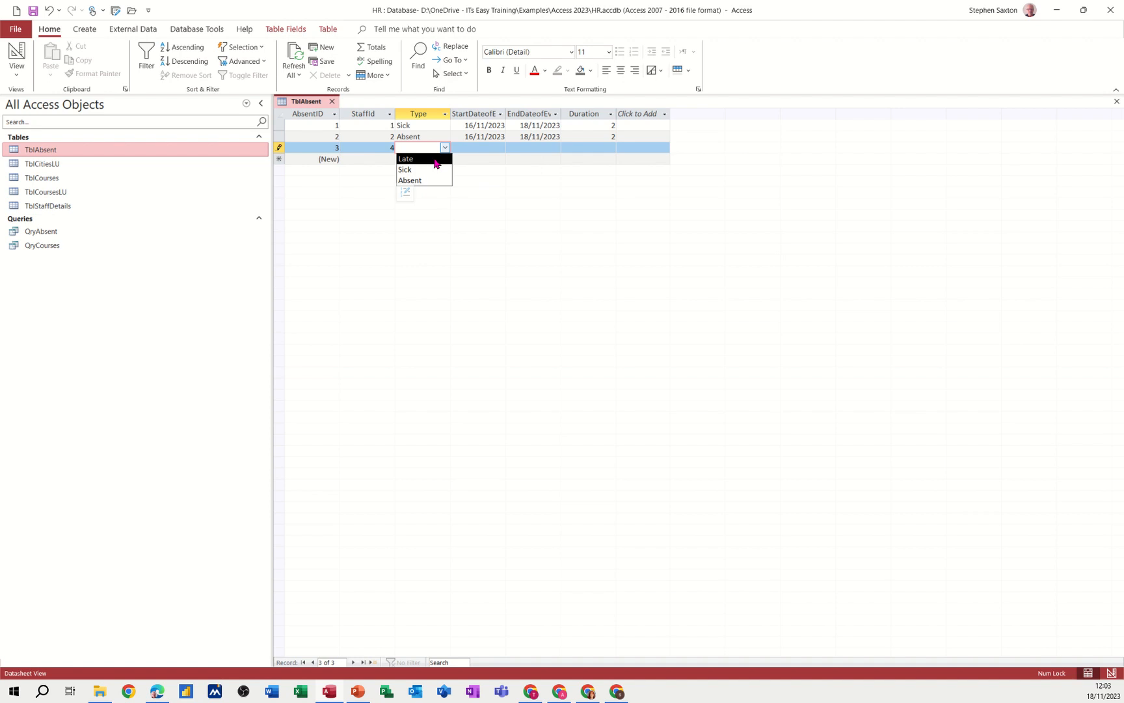
click(427, 169)
Set the new absence record's start date to 21/08/2023 and its end date to the current date, 18/11/2023
click(458, 150)
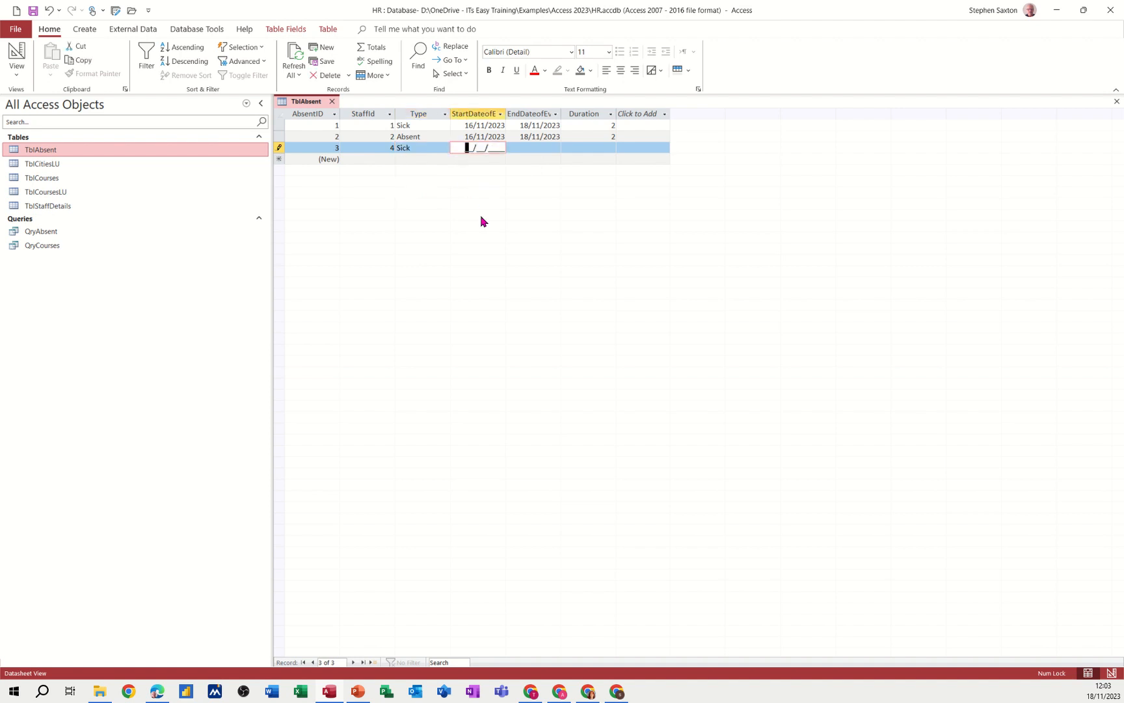
text(21/08/2023)
key(Tab)
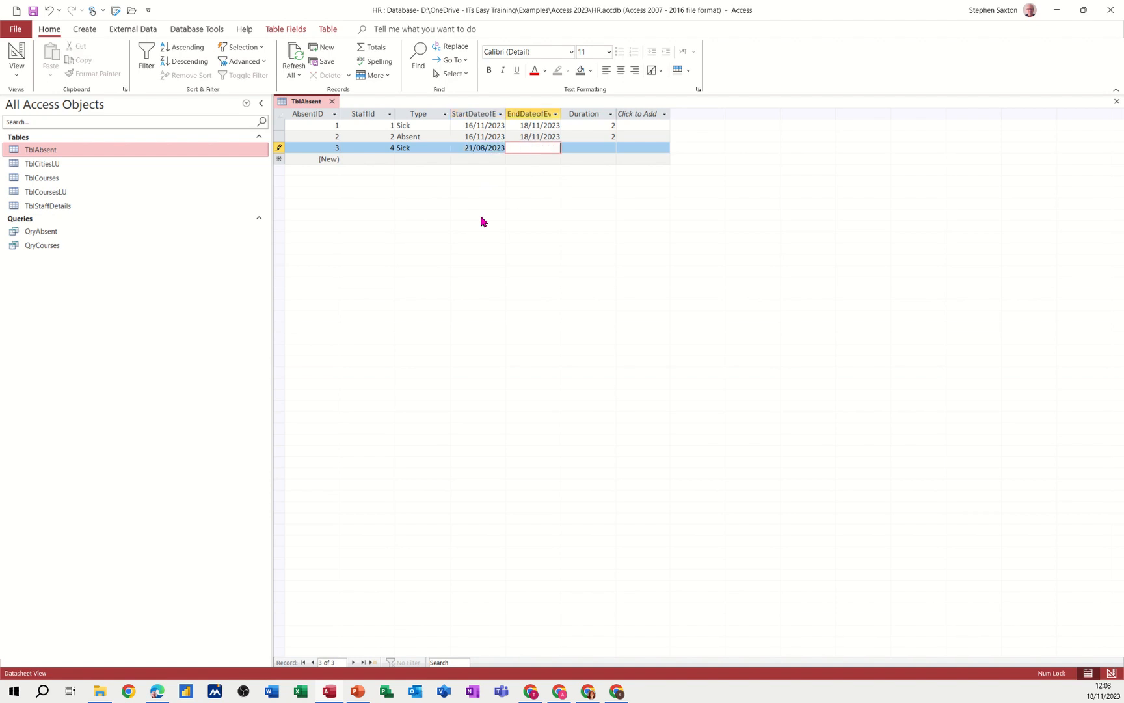
key(ctrl+semicolon)
key(Tab)
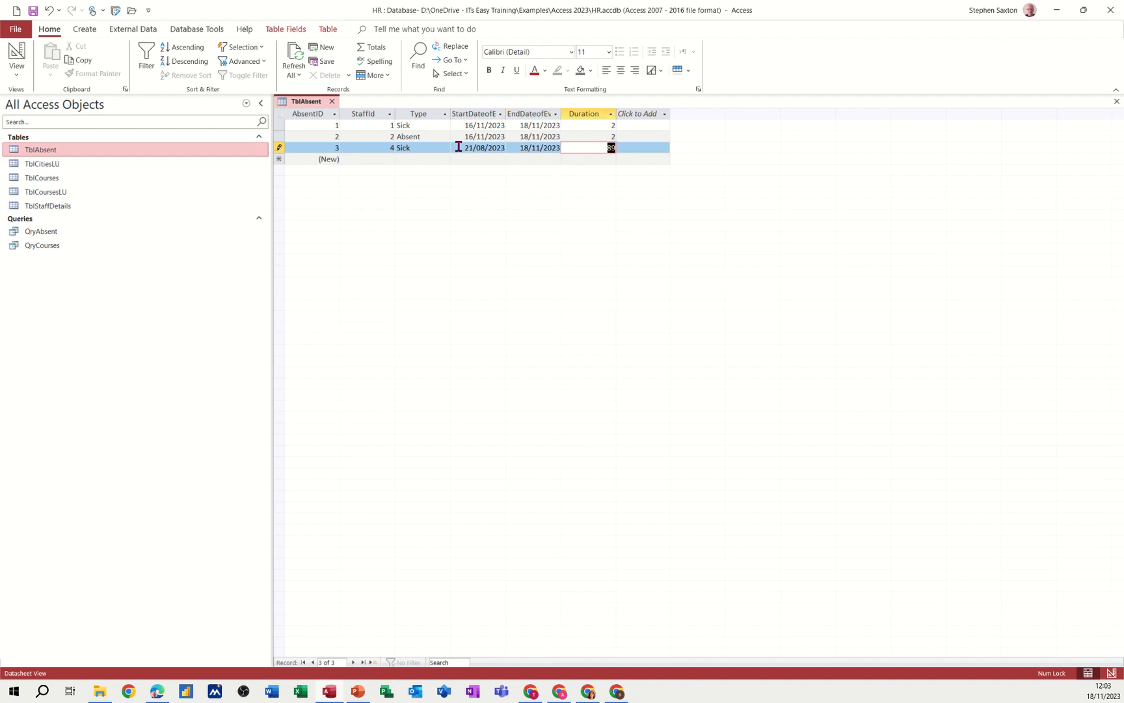
key(Tab)
Close TblAbsent and check the added absence record in QryAbsent, closing the query when done
click(332, 102)
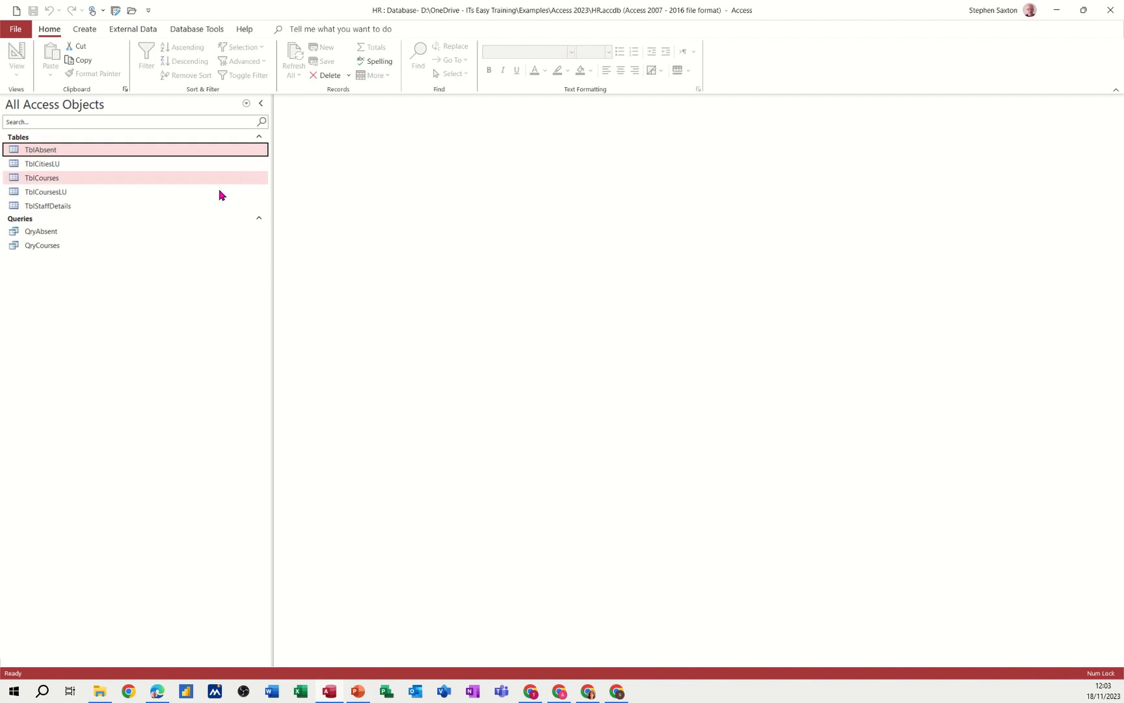
double_click(60, 233)
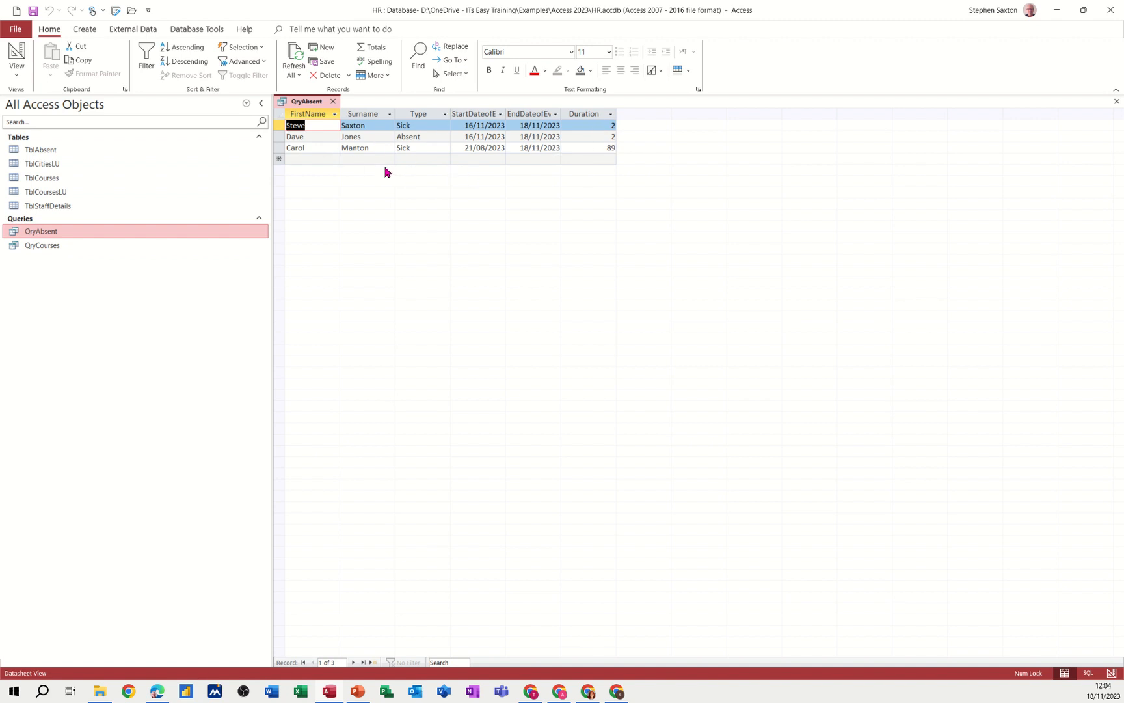
click(333, 102)
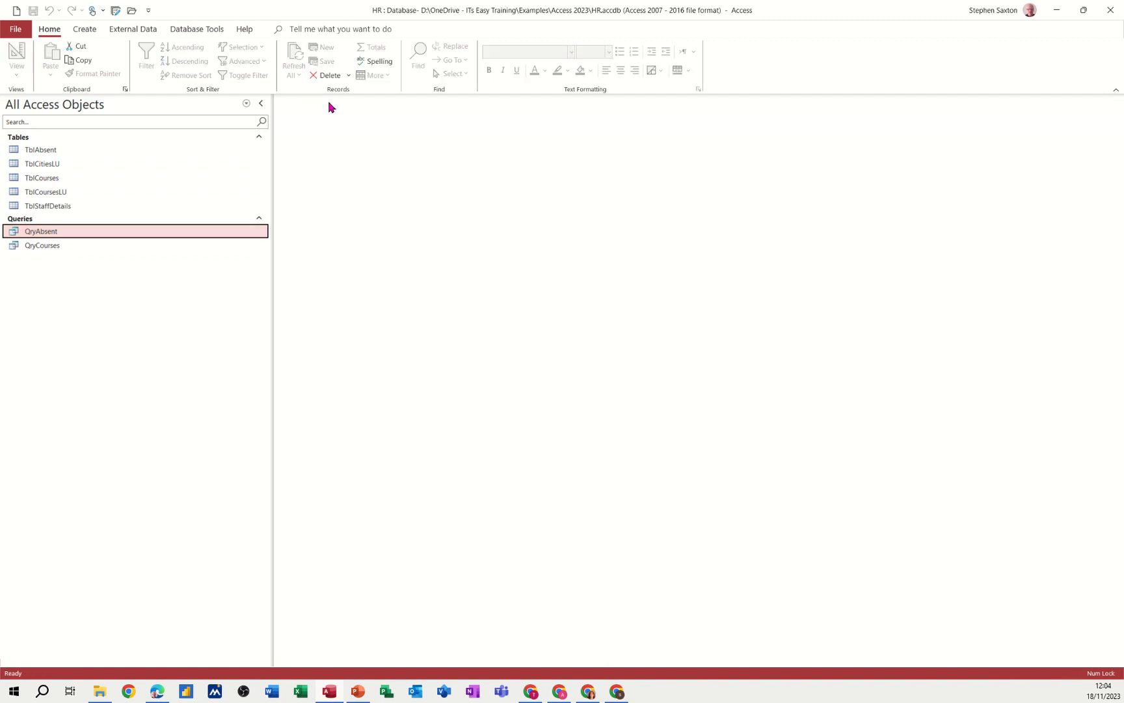
Try a basic automatic form based on TblStaffDetails and close it without saving
click(76, 207)
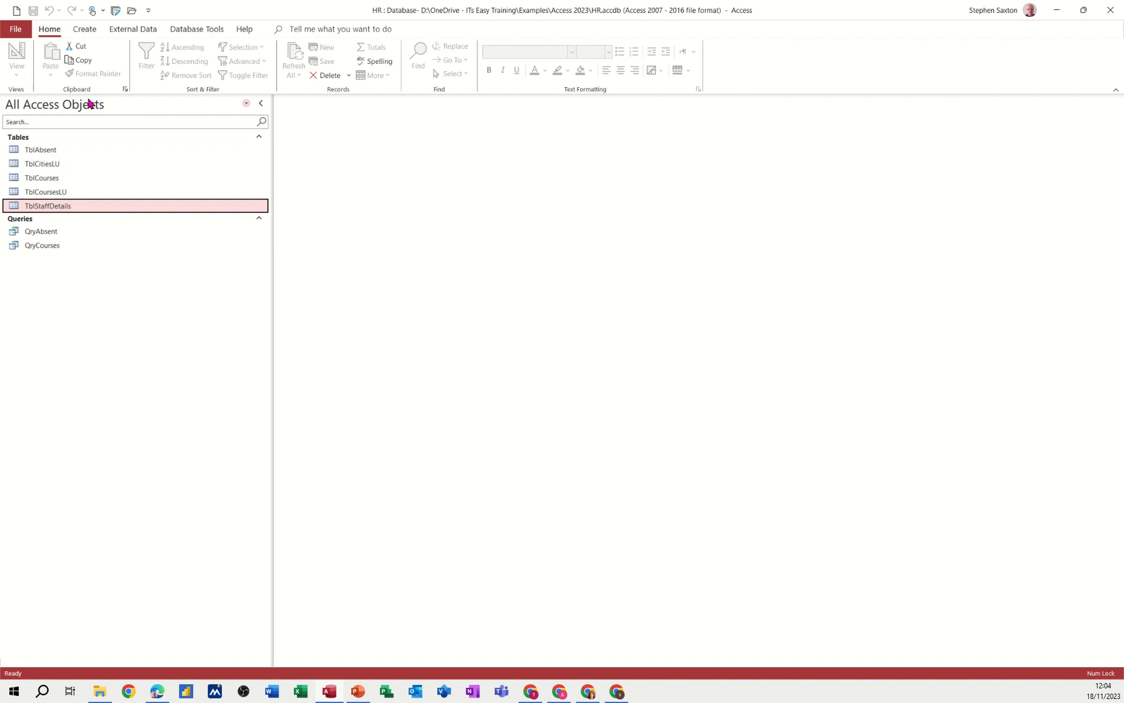
click(83, 31)
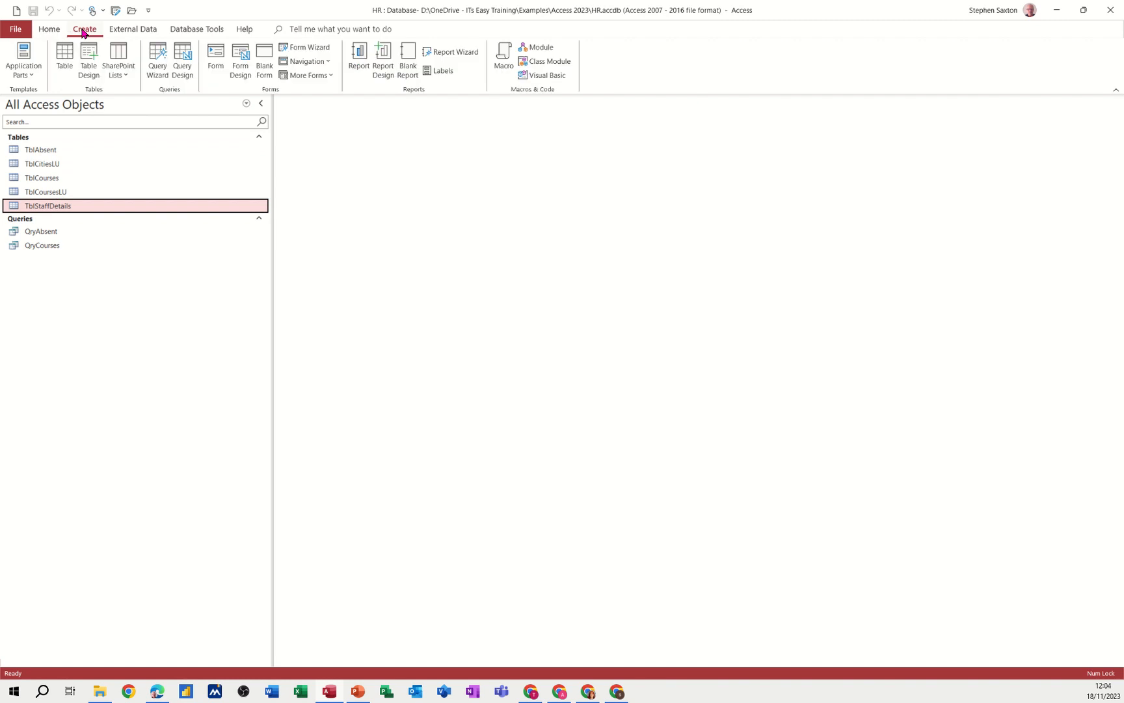
click(215, 56)
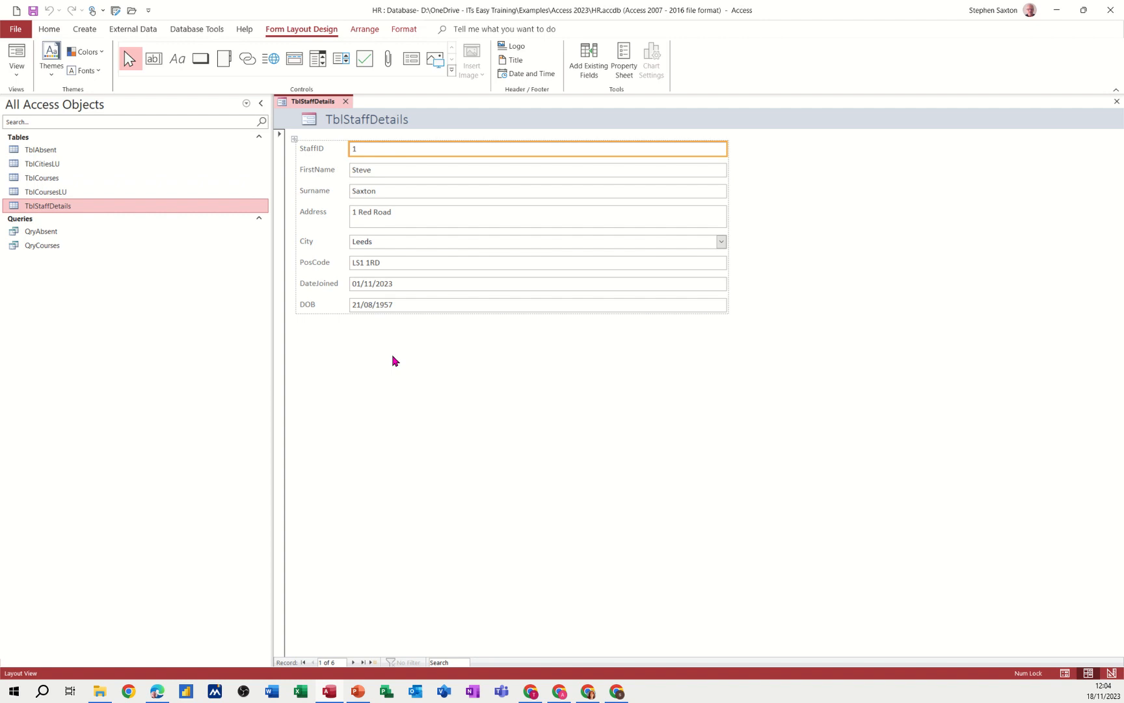
click(344, 102)
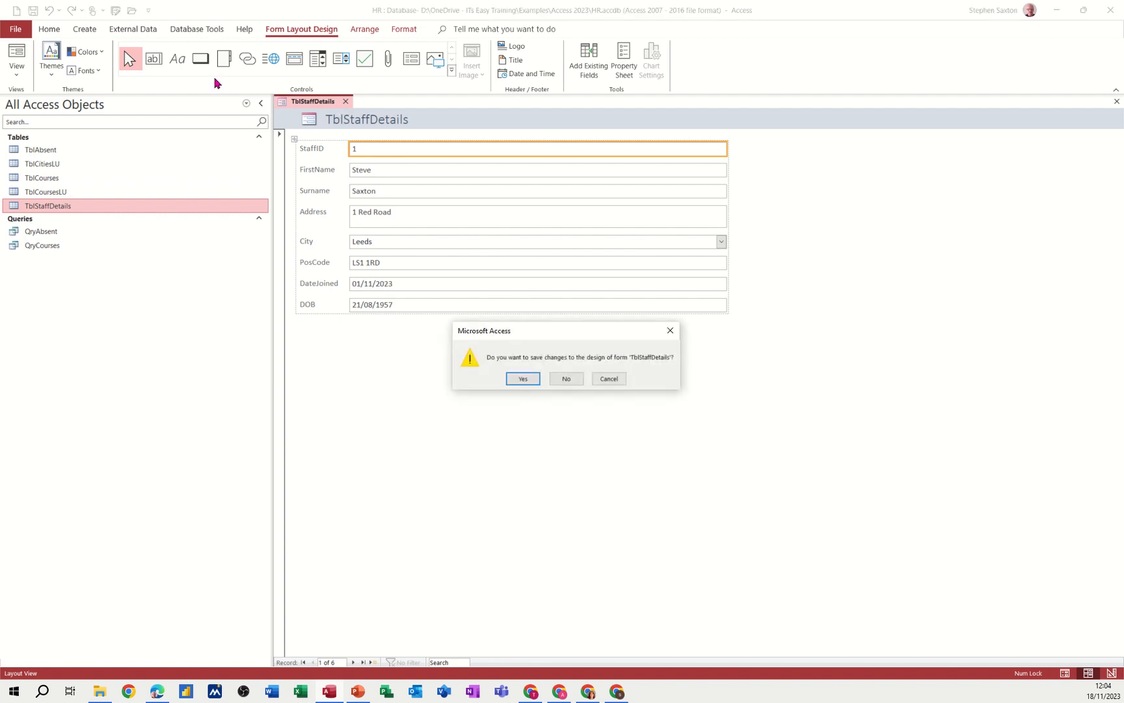
click(568, 383)
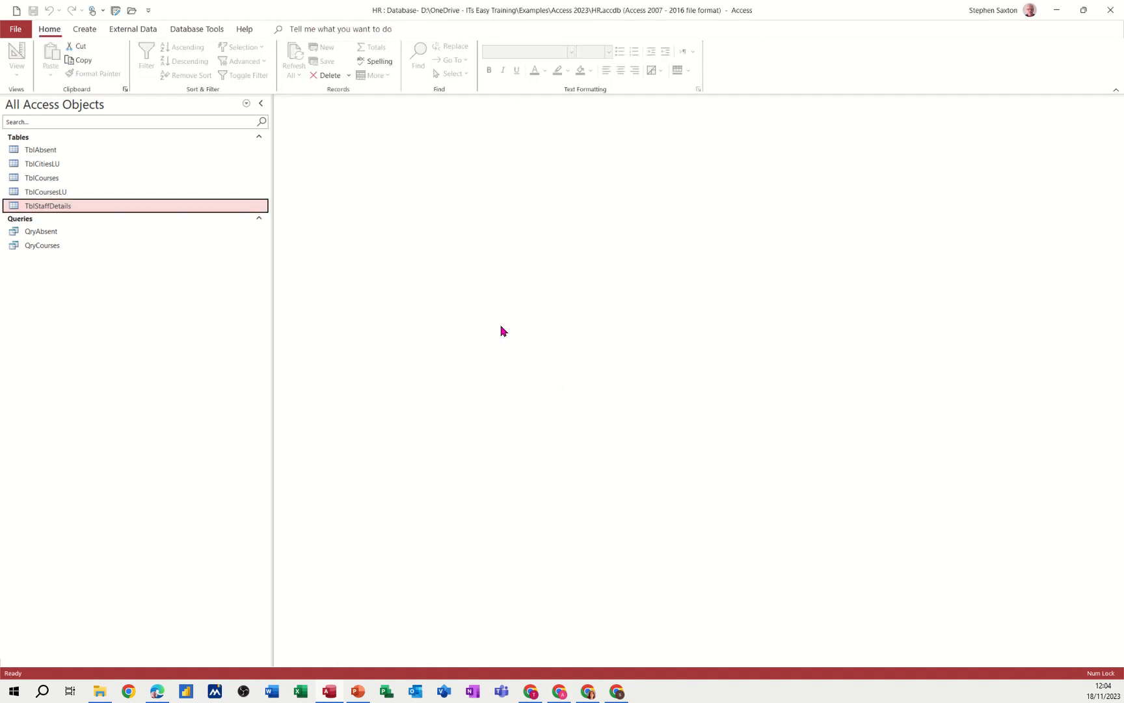
Start the Form Wizard and include all fields from TblStaffDetails, TblCourses and TblAbsent
click(86, 31)
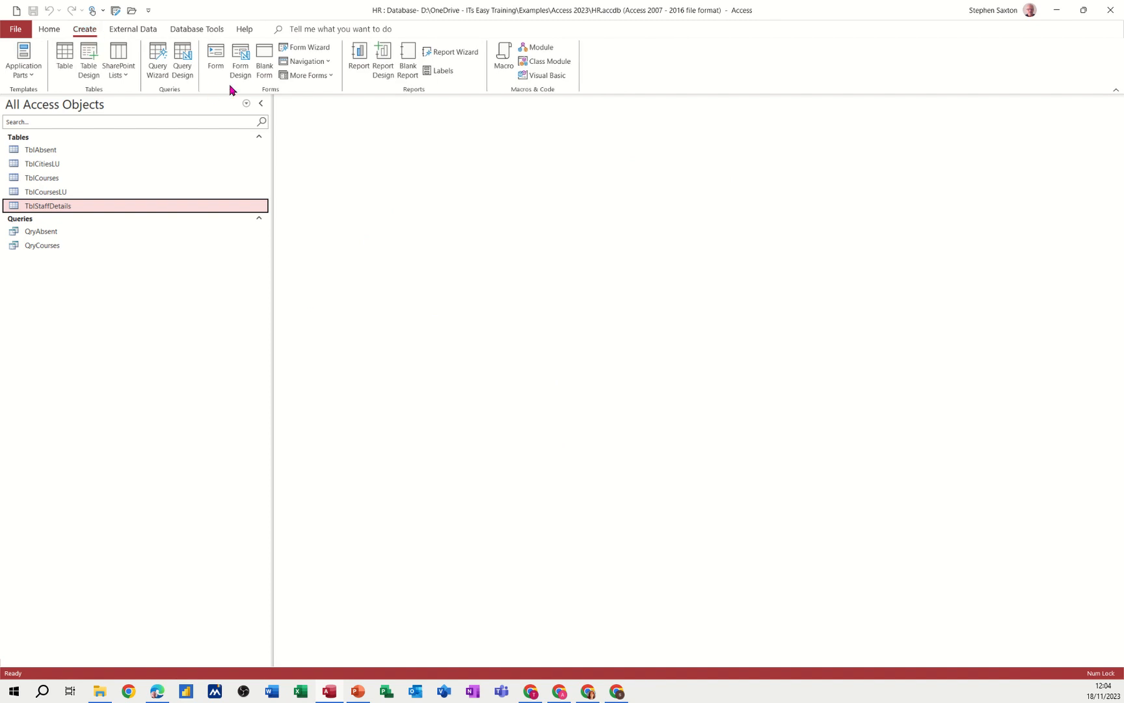
click(323, 52)
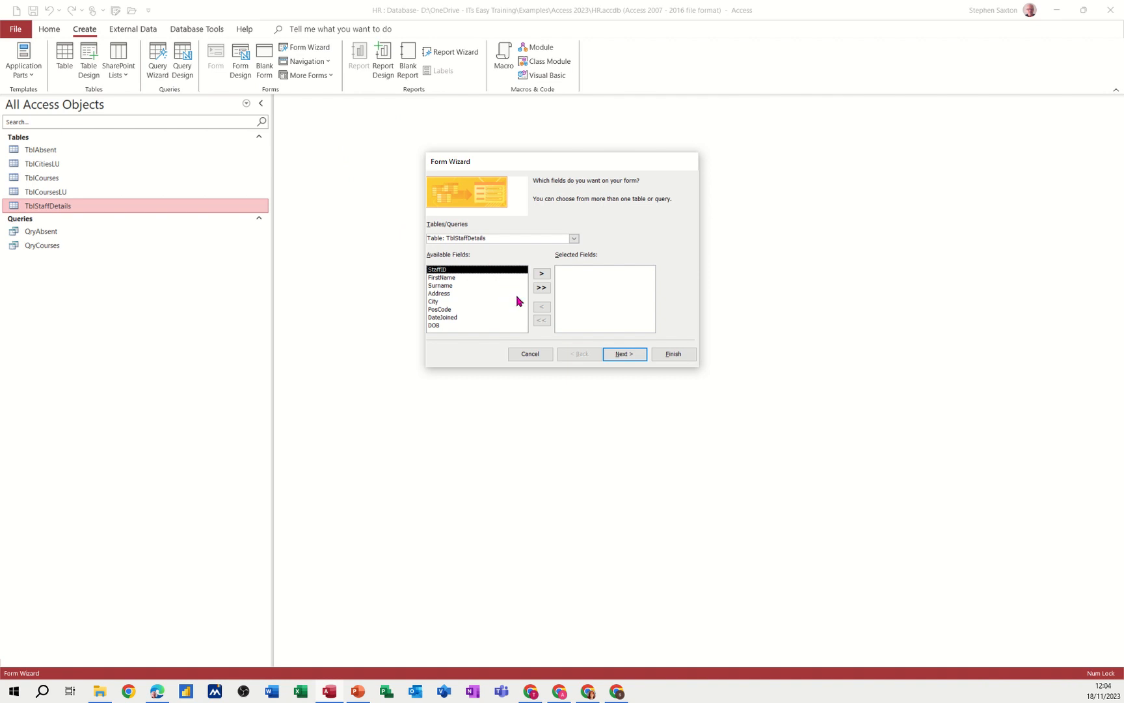
click(539, 287)
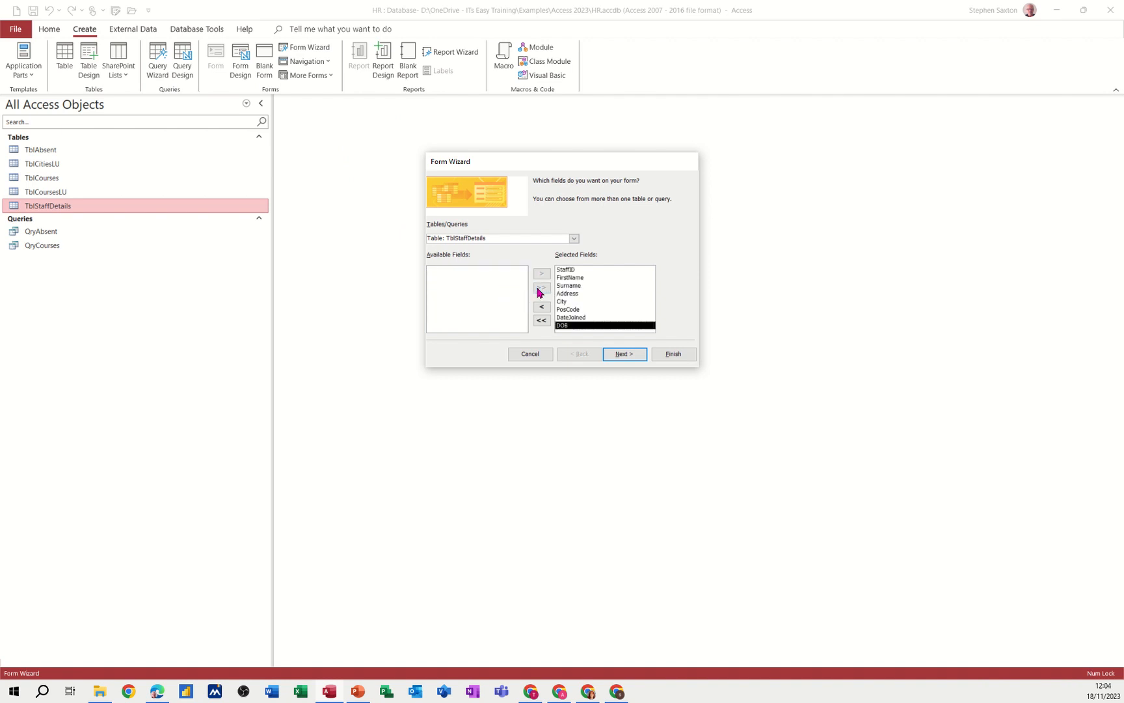
click(574, 239)
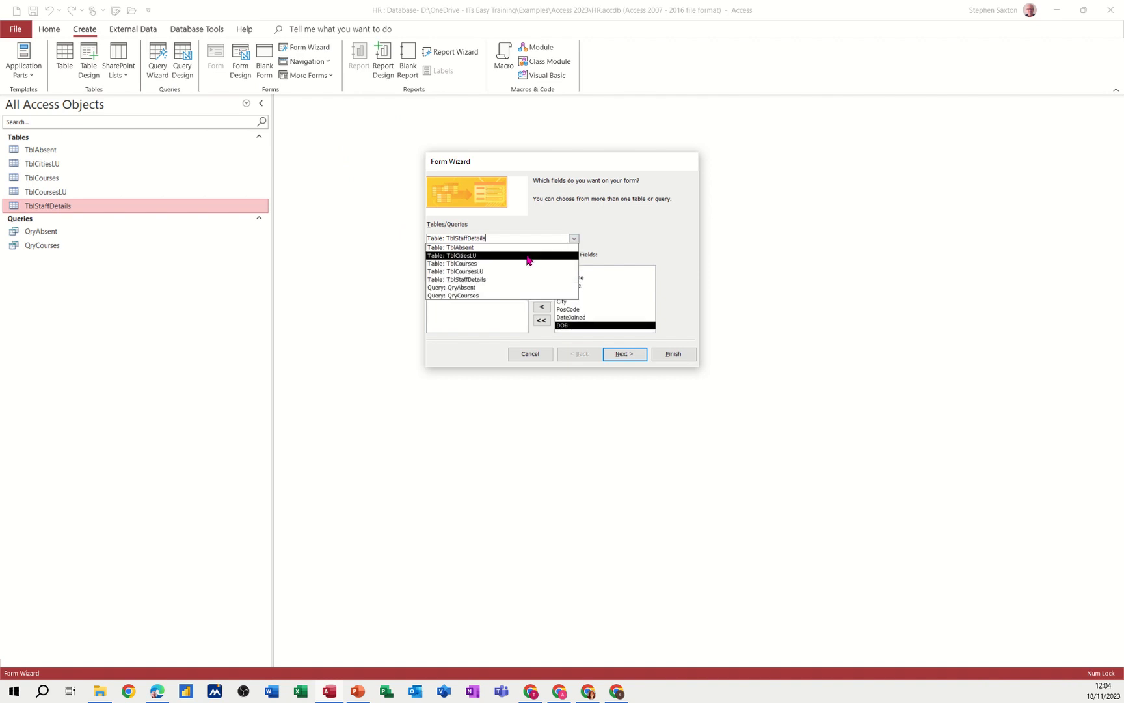
click(515, 264)
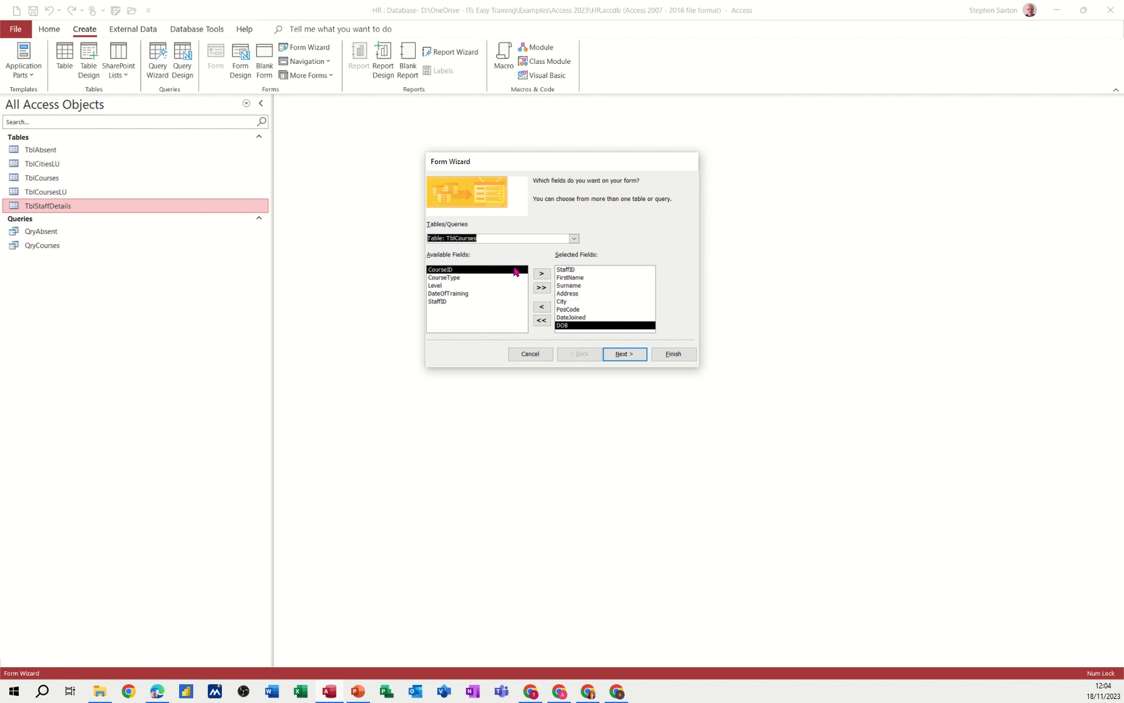
click(541, 288)
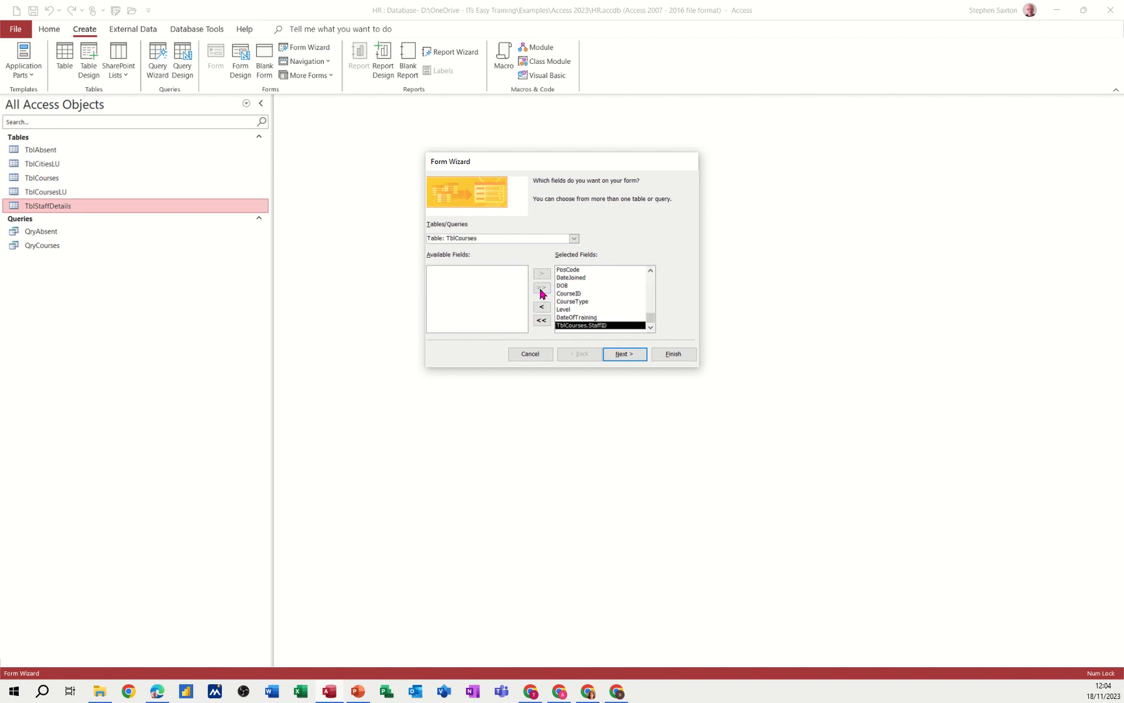
click(574, 238)
click(525, 248)
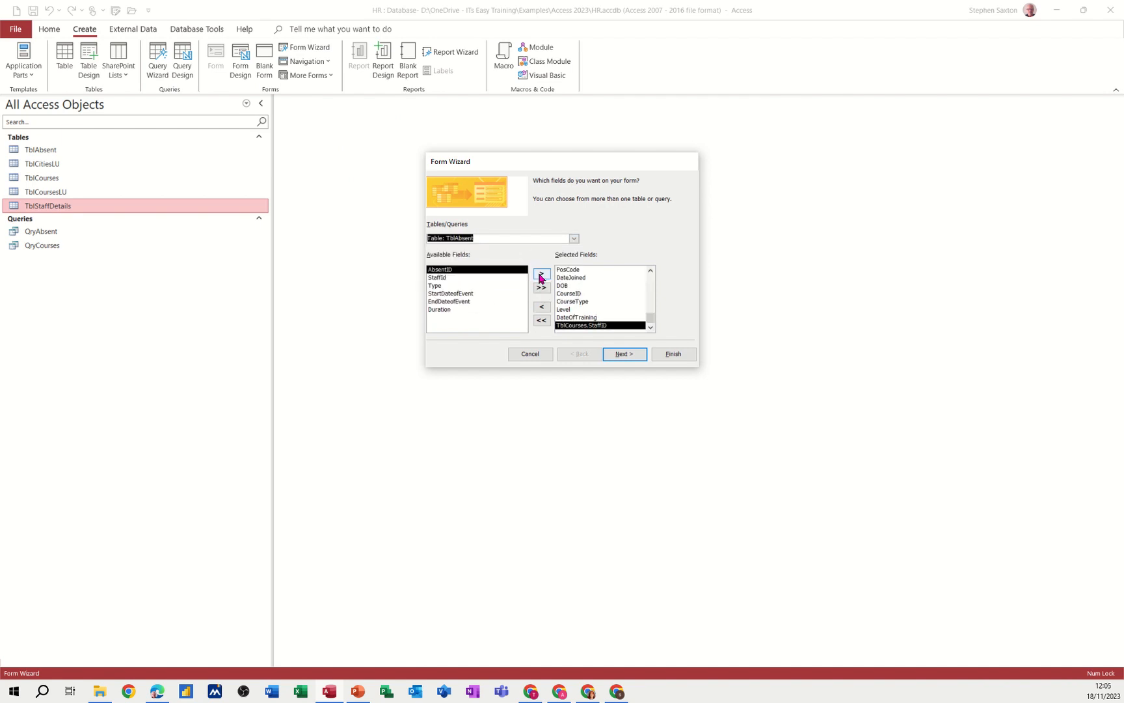
click(541, 288)
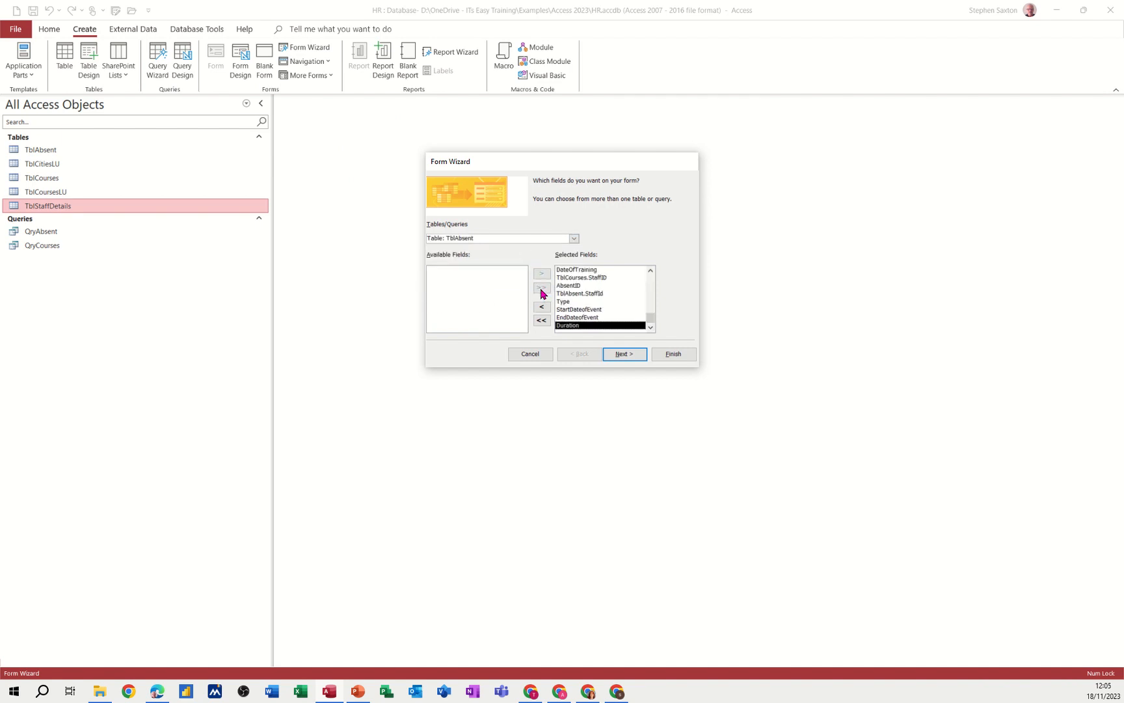
Finish the wizard form with a Tabular layout and the title TblStaffDetails, and close it after viewing
click(619, 354)
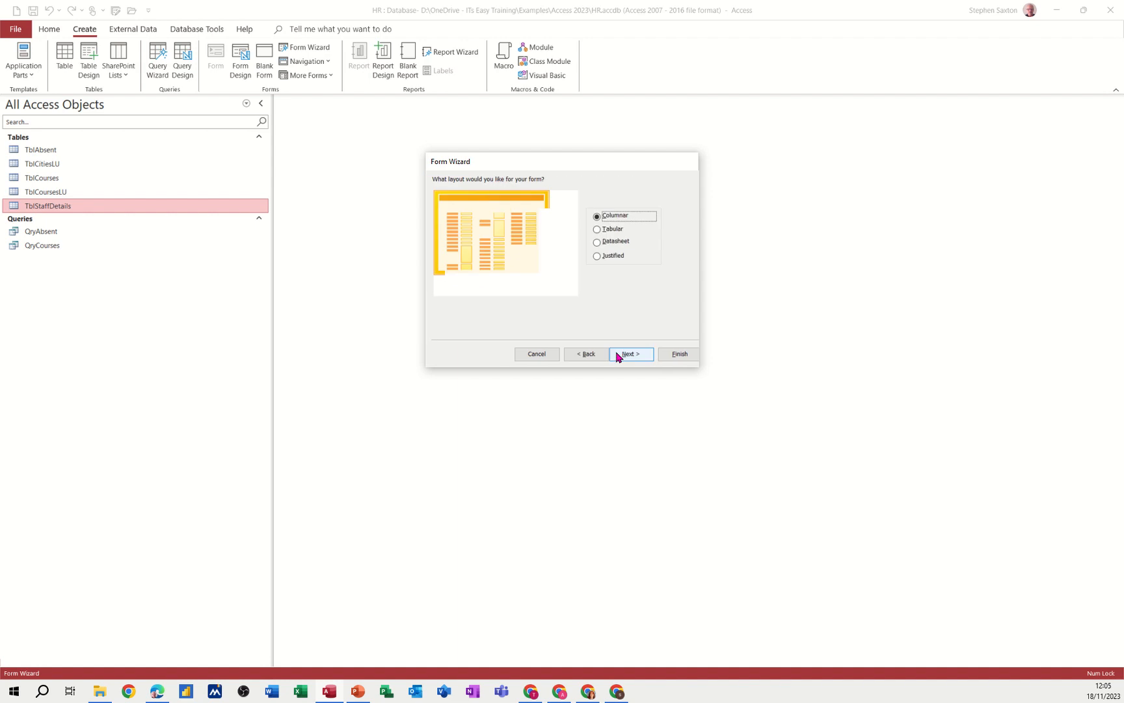
click(611, 230)
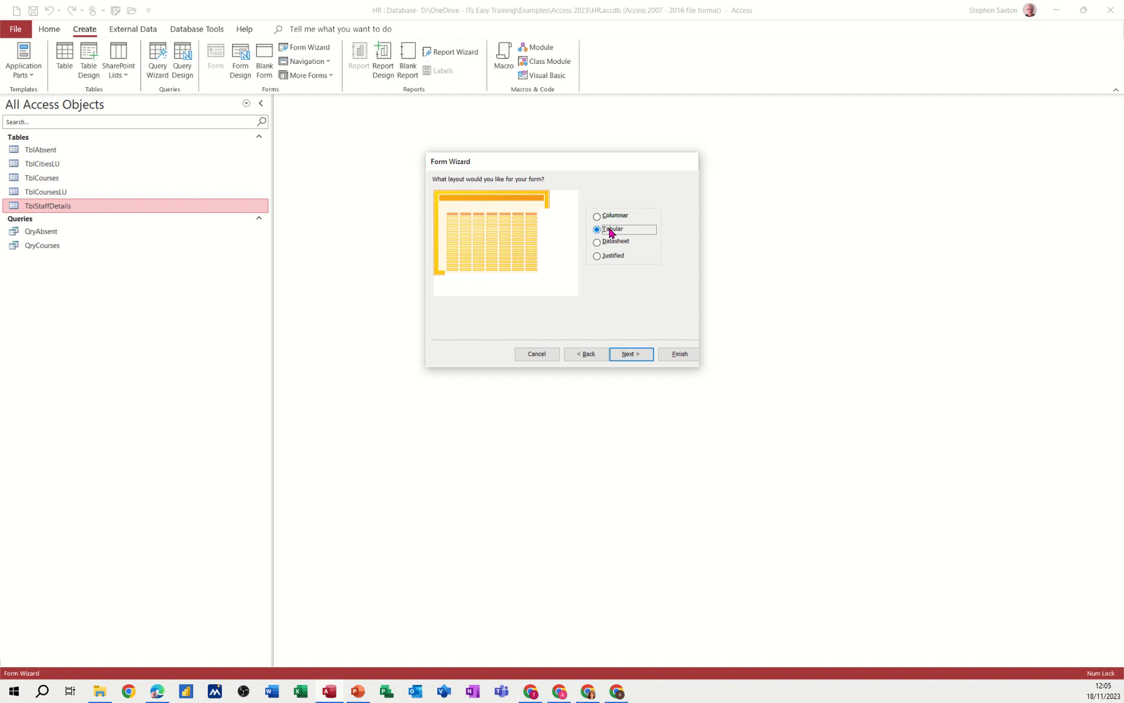
click(628, 356)
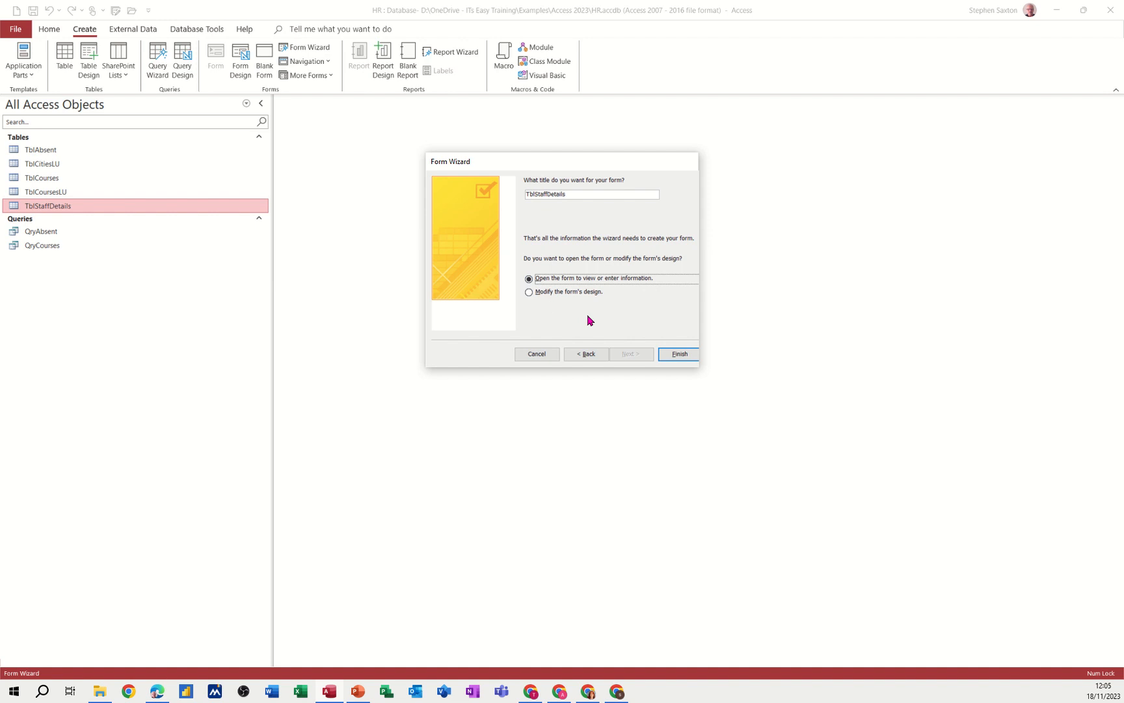
click(676, 354)
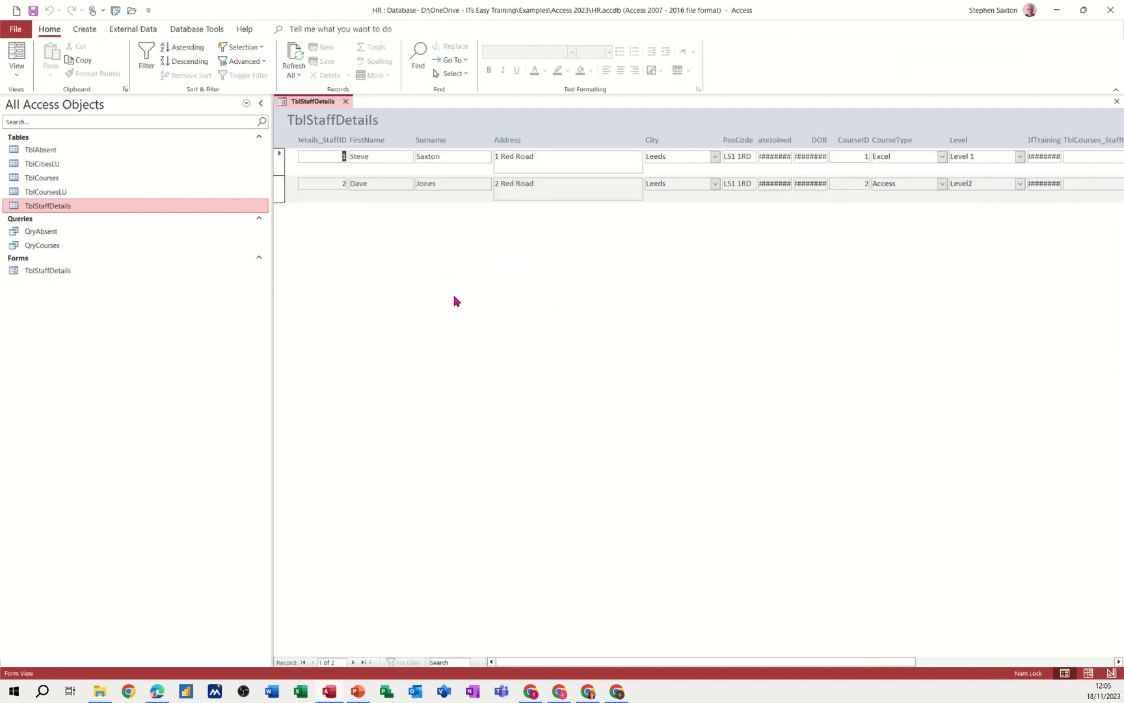
click(281, 157)
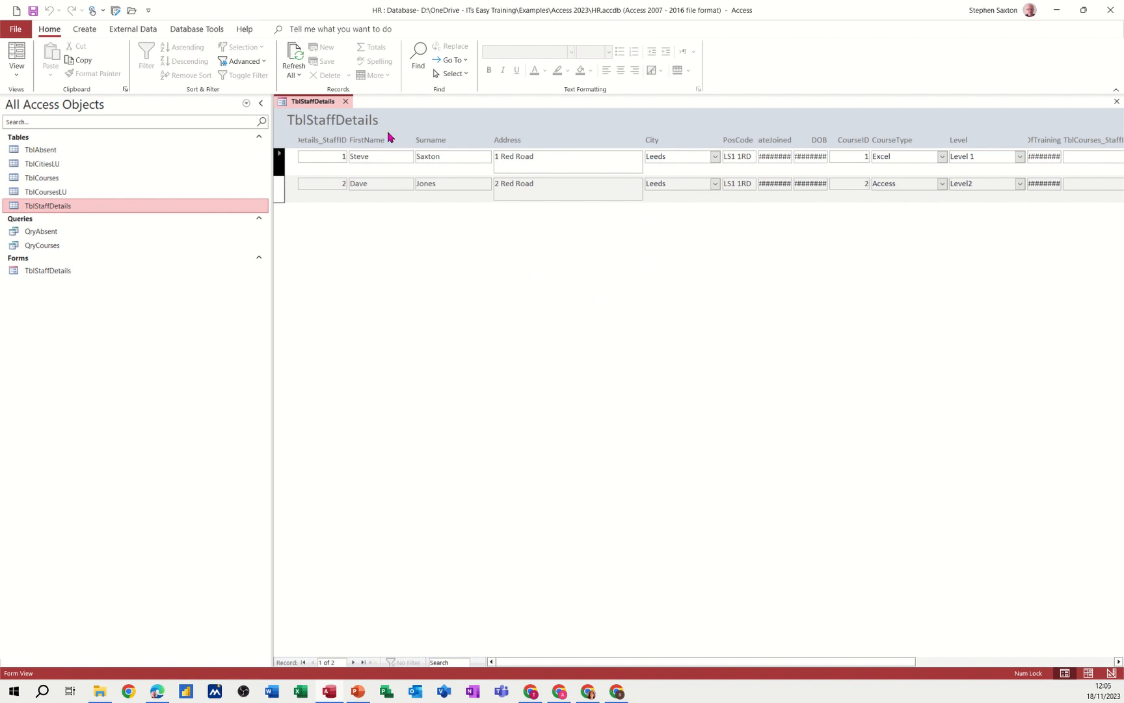
click(345, 102)
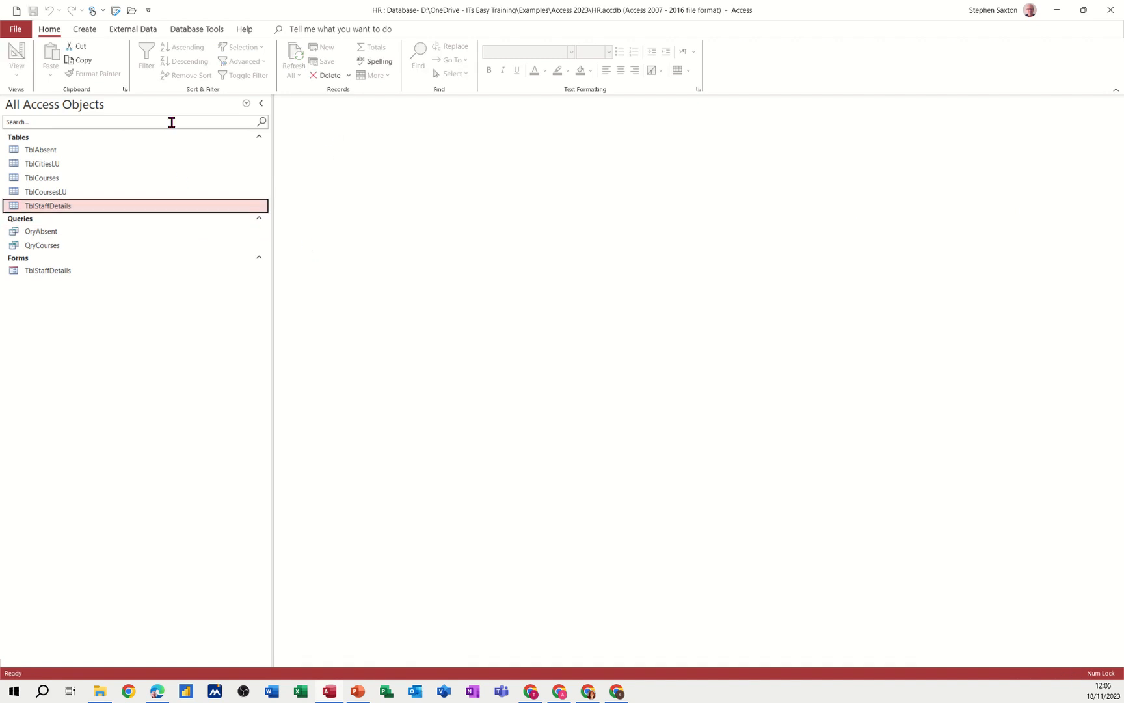
Create a blank form in Design View and set its record source to TblStaffDetails, closing the form properties when done
click(85, 29)
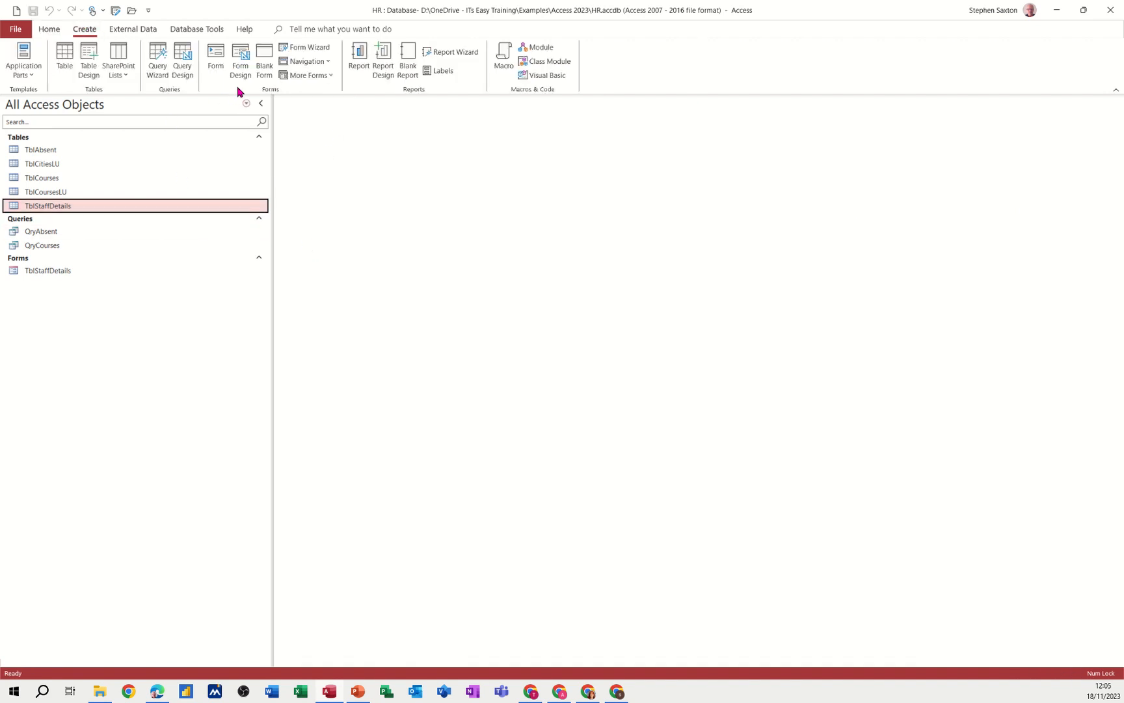
click(240, 57)
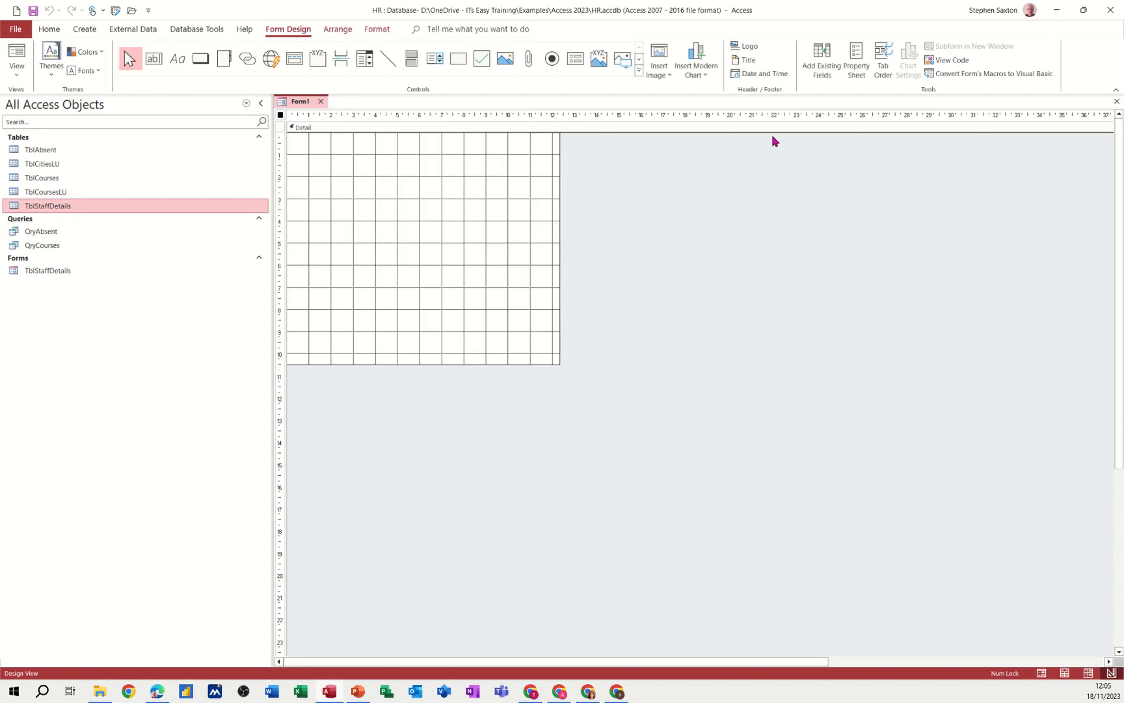
click(856, 60)
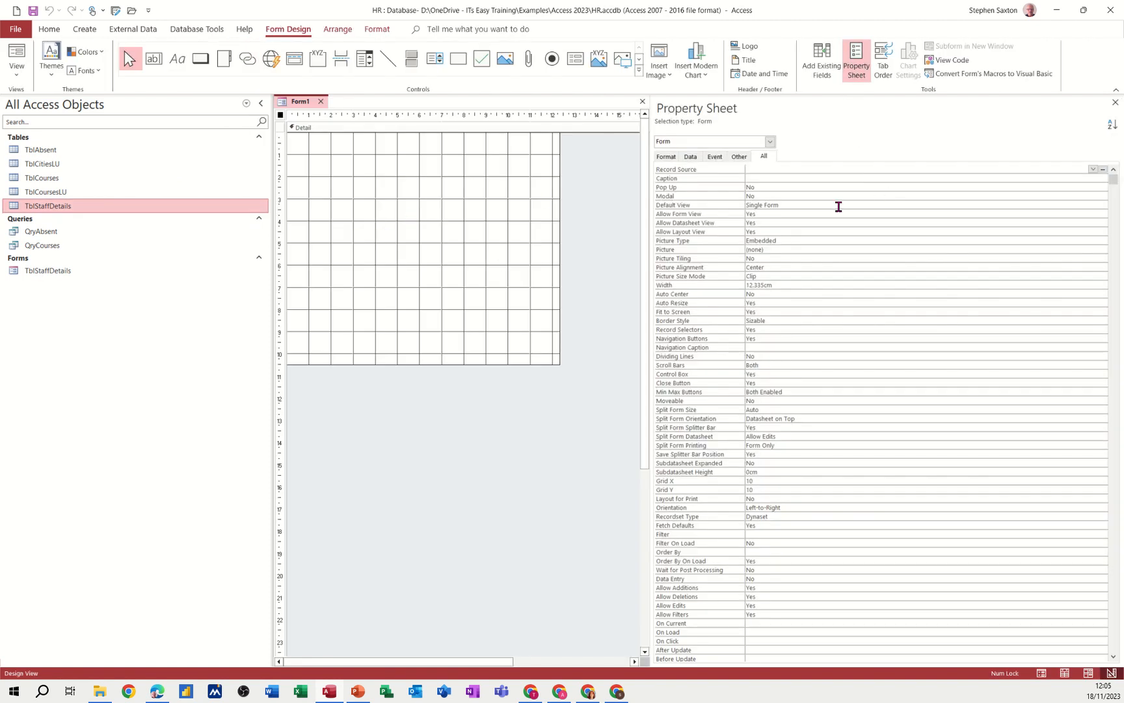
click(1093, 169)
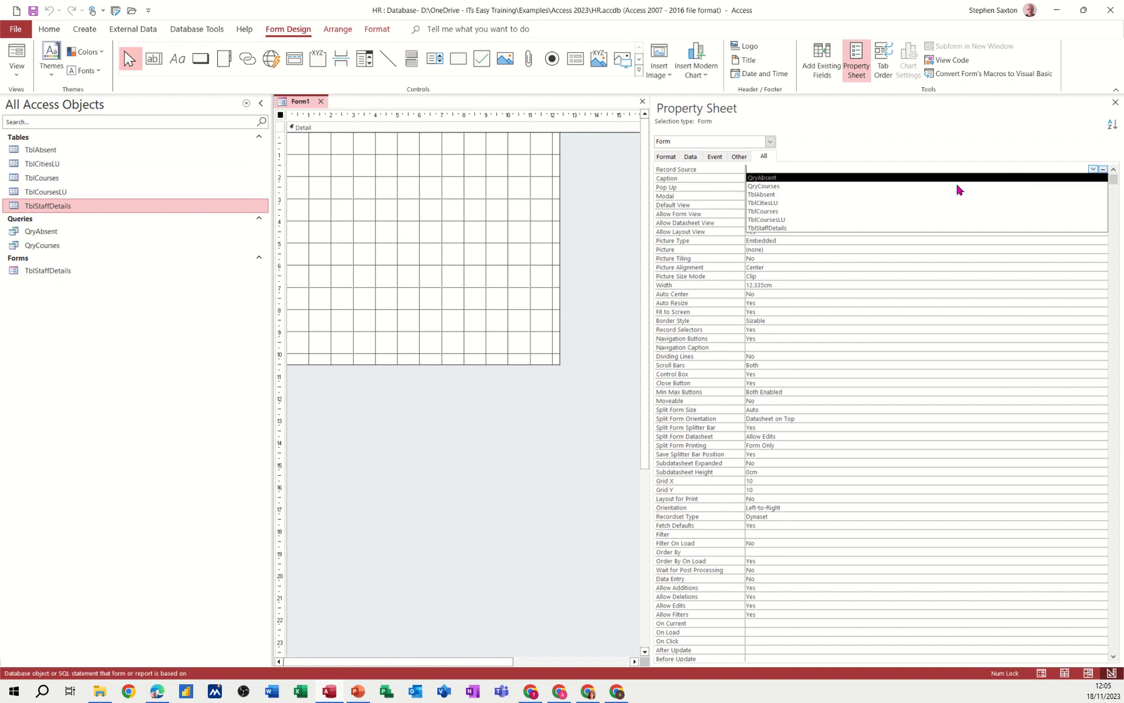
click(814, 229)
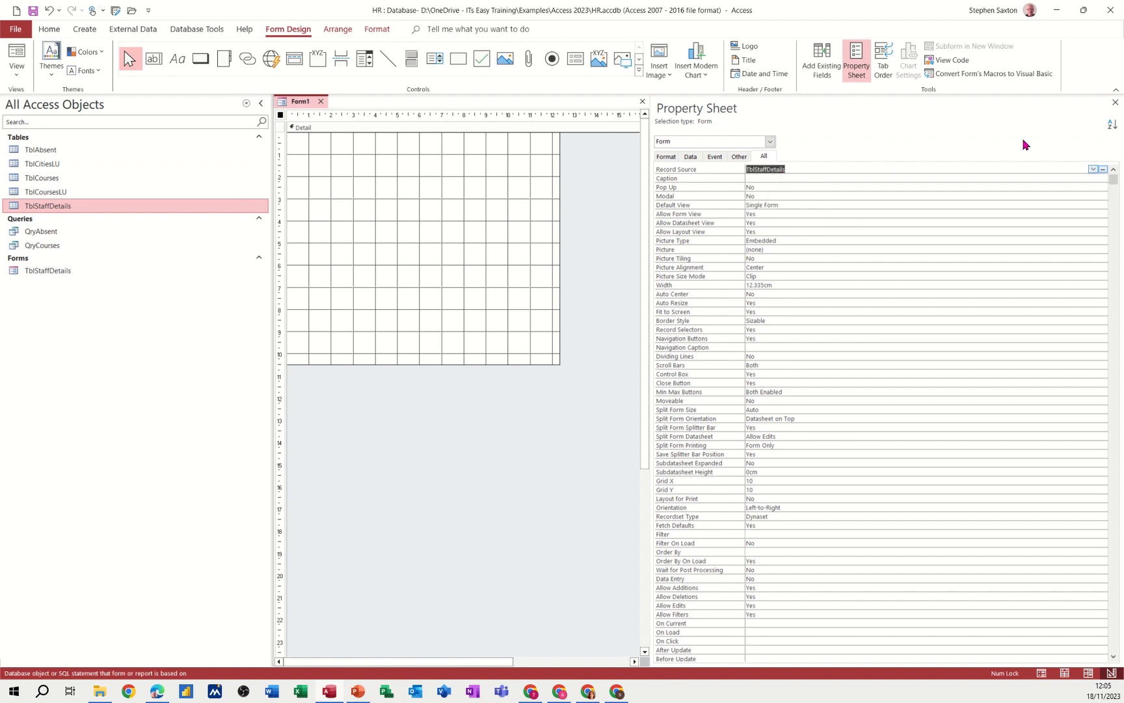
click(1115, 103)
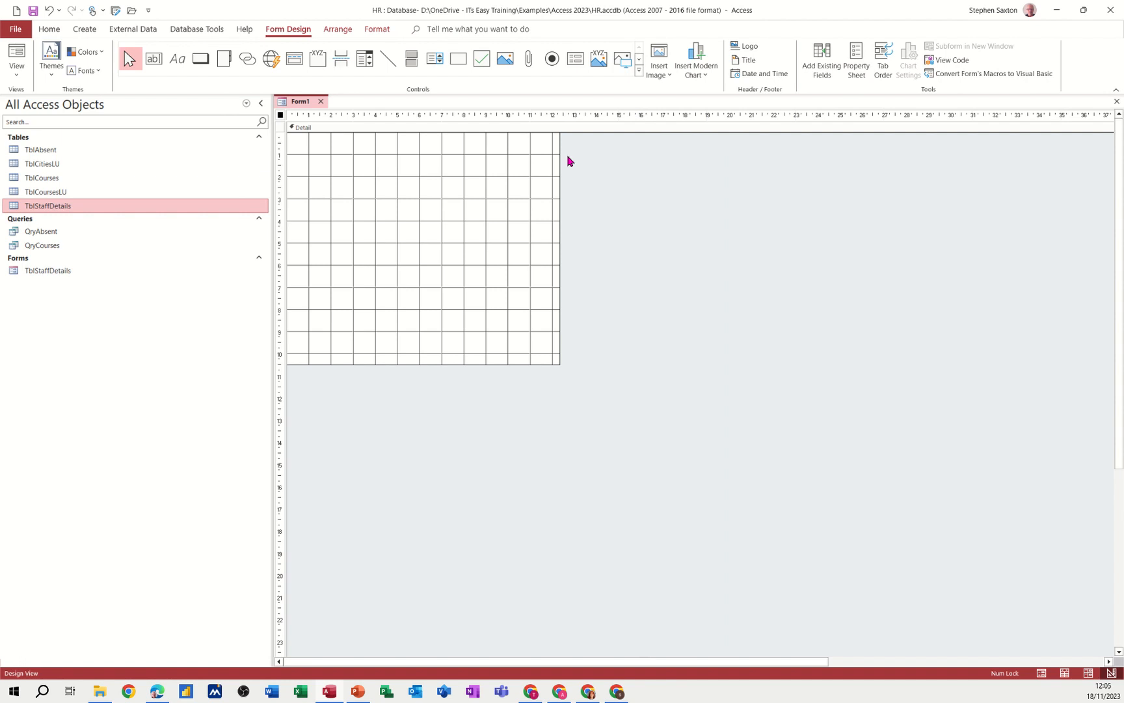
Enlarge the form's detail area to about 23 by 18 cm and place all TblStaffDetails fields, StaffID through DOB, near its upper edge
click(557, 365)
drag(558, 365, 796, 528)
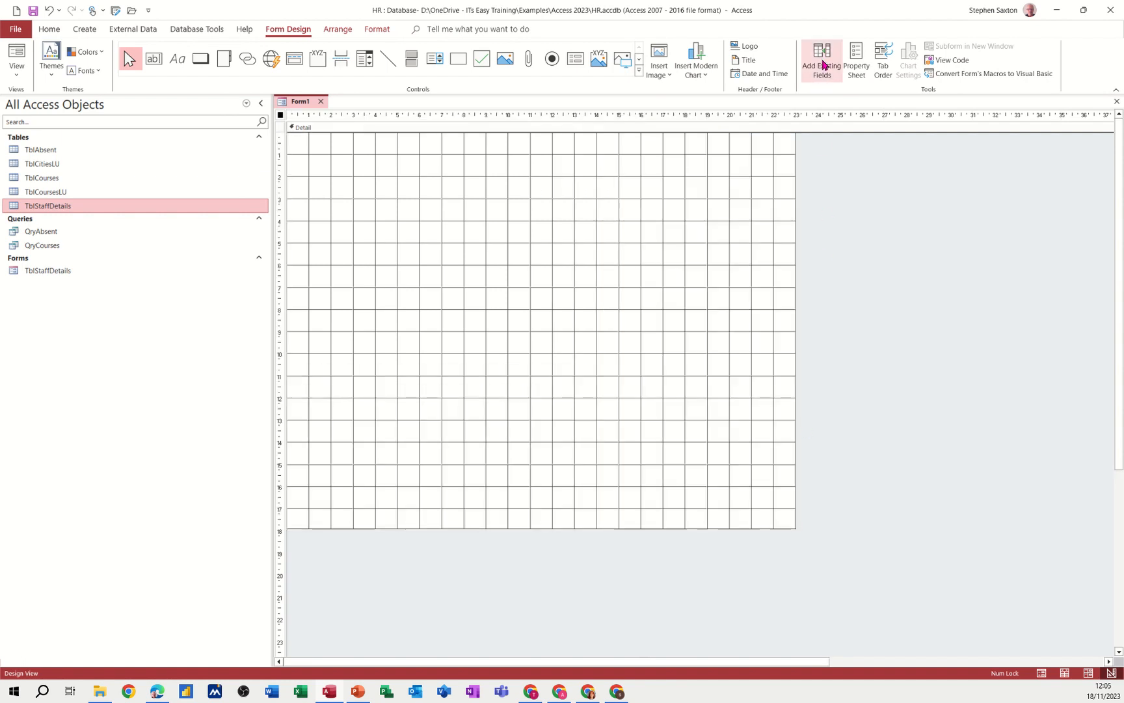
click(824, 59)
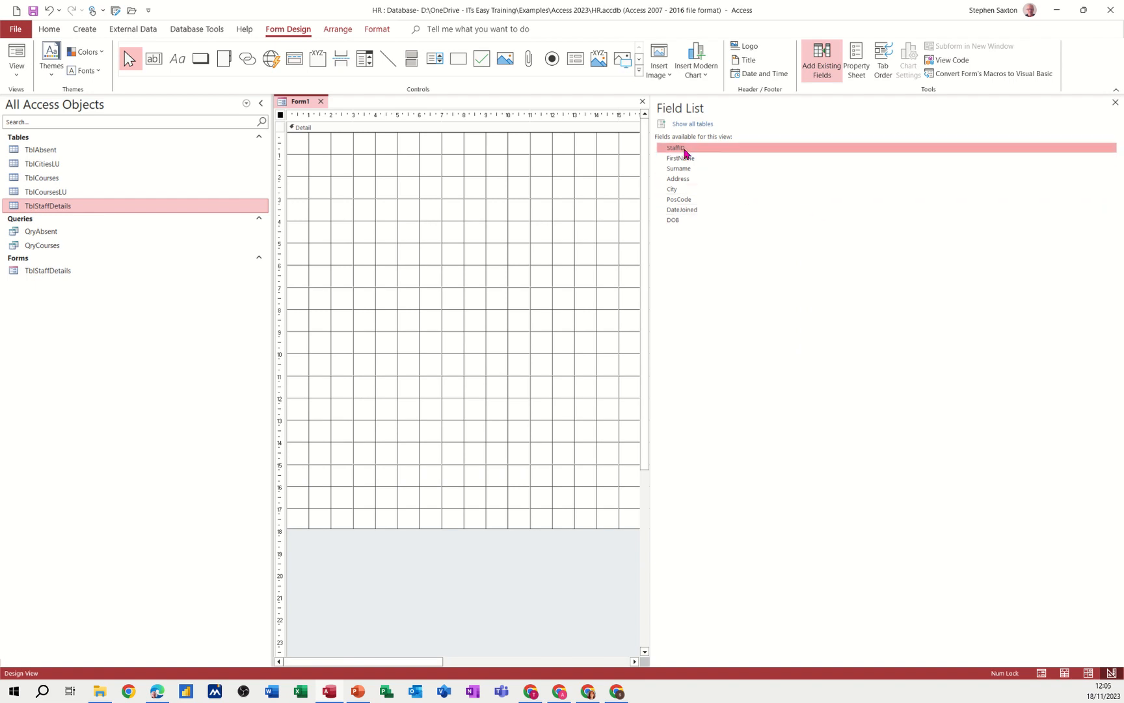
shift+click(678, 221)
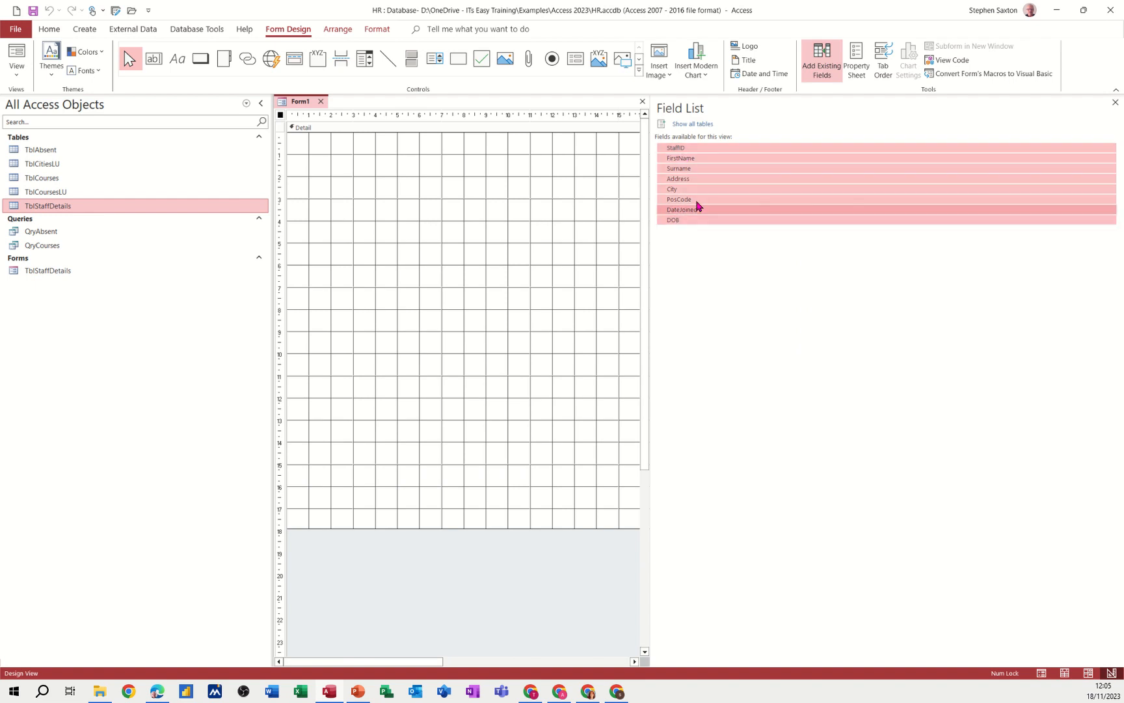
drag(702, 188, 371, 157)
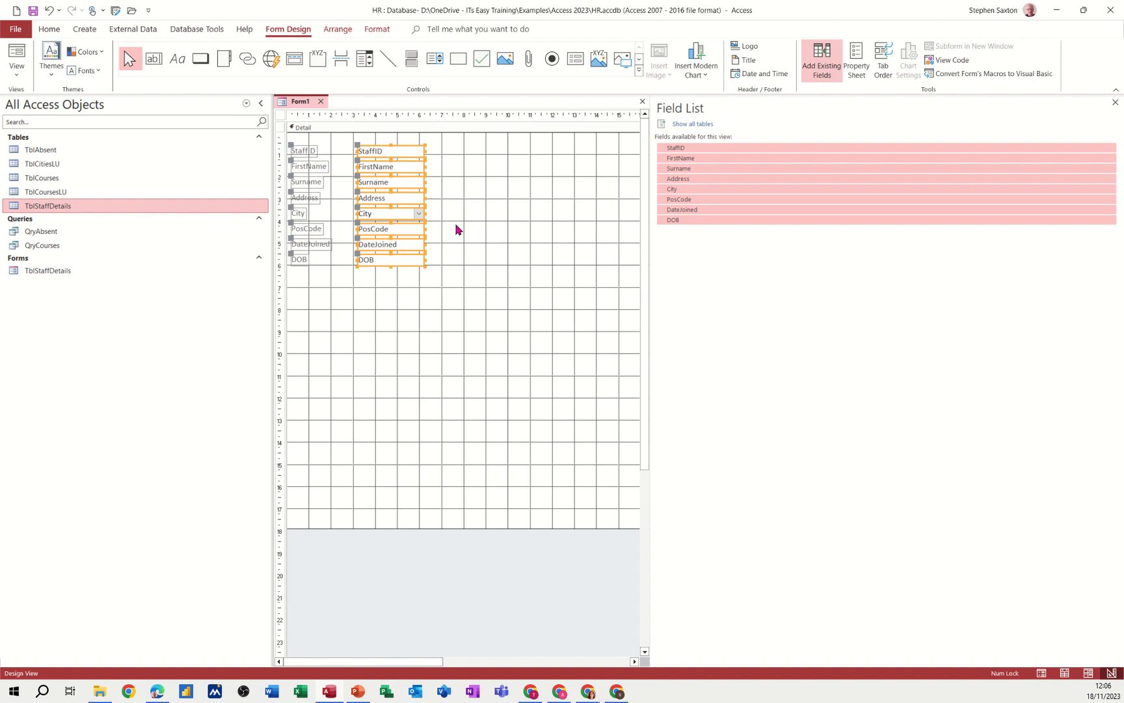
Preview the staff fields in Form View and return to Design View with nothing selected
click(23, 57)
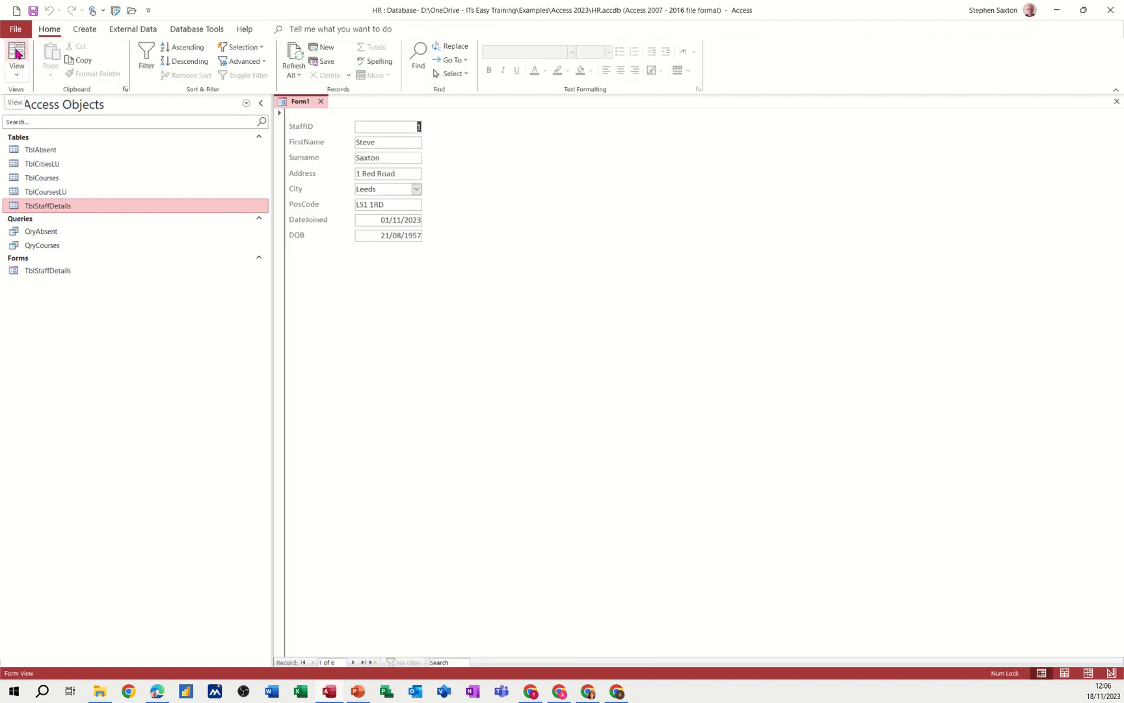
click(16, 71)
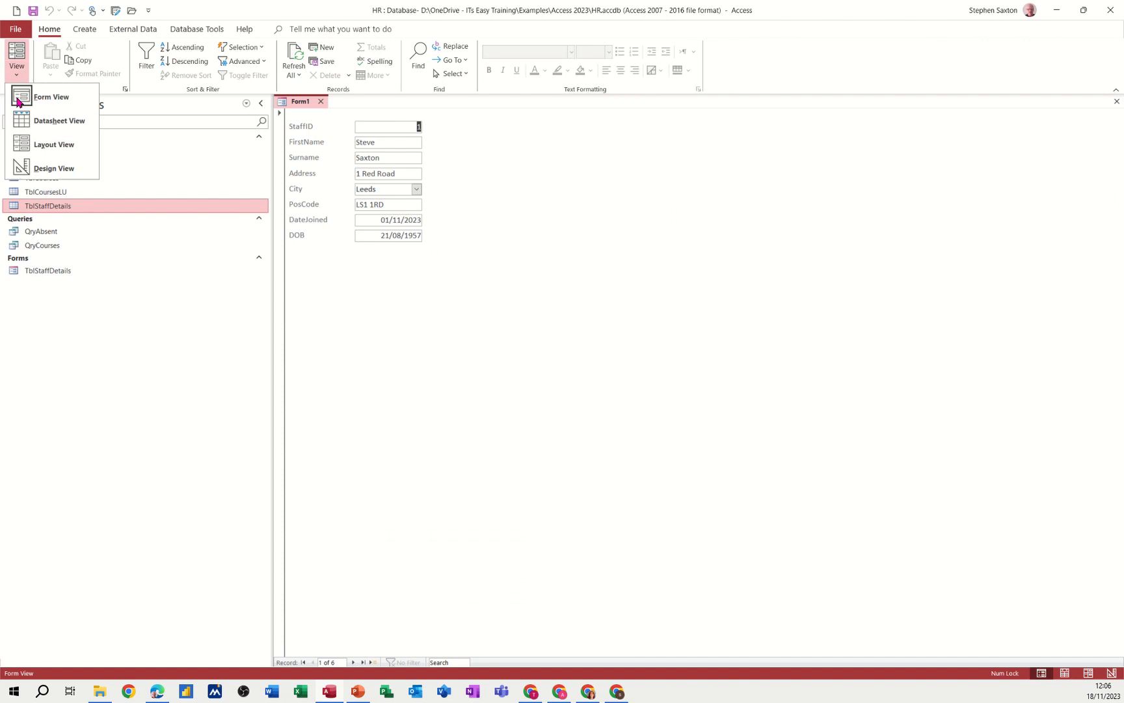
click(30, 167)
click(457, 234)
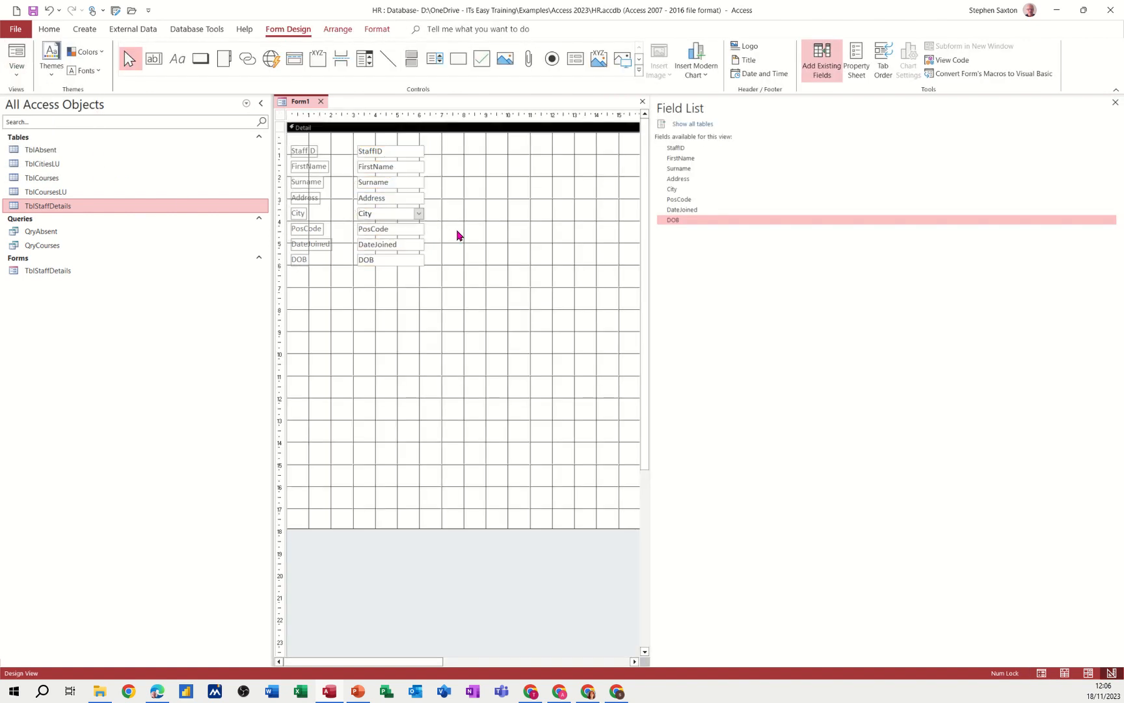
Widen the Address text box to about 9.5 cm and the City combo box to about 6 cm
click(405, 200)
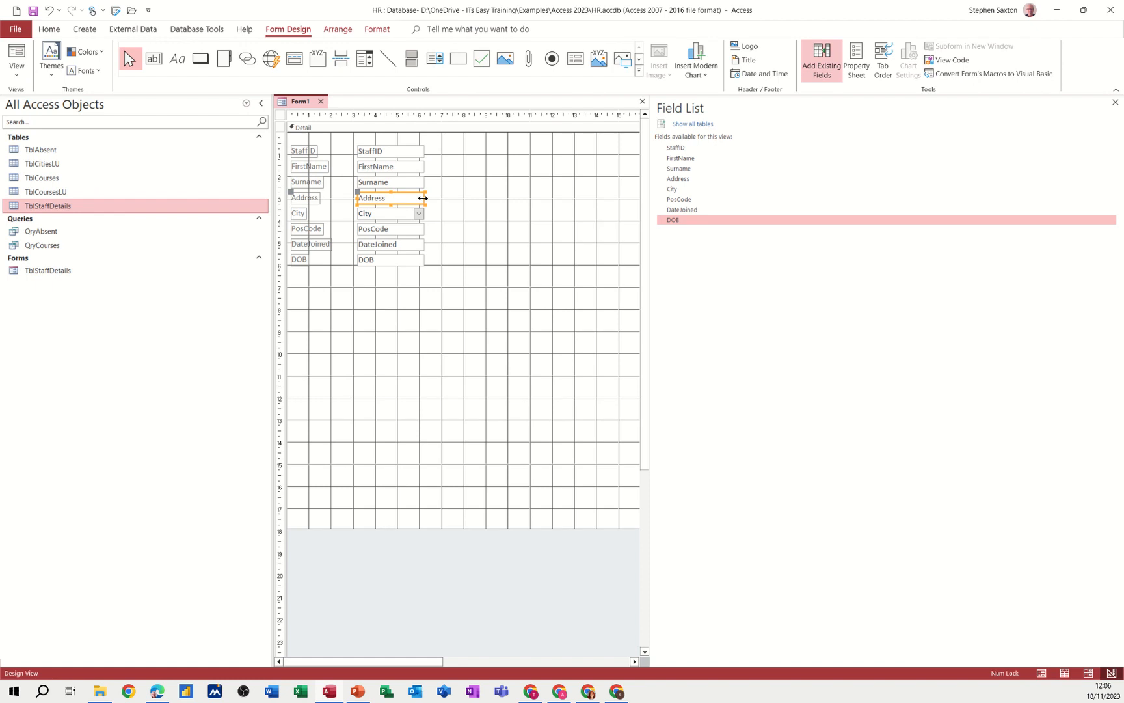
drag(423, 197, 567, 198)
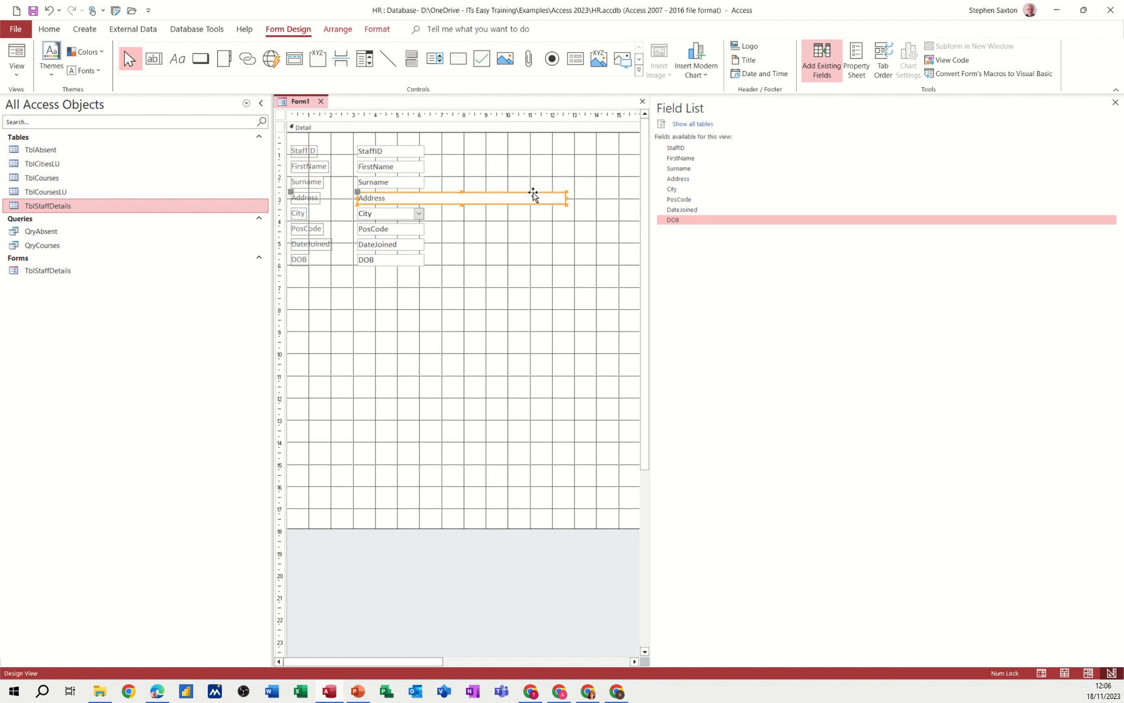
click(336, 30)
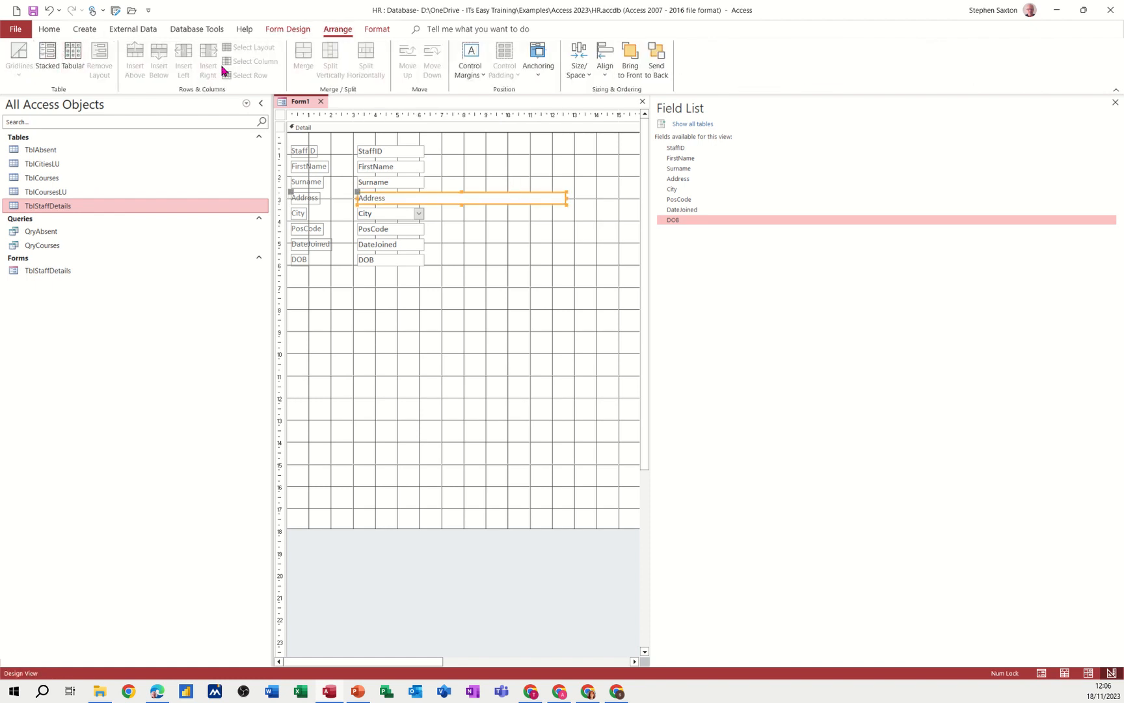
click(270, 31)
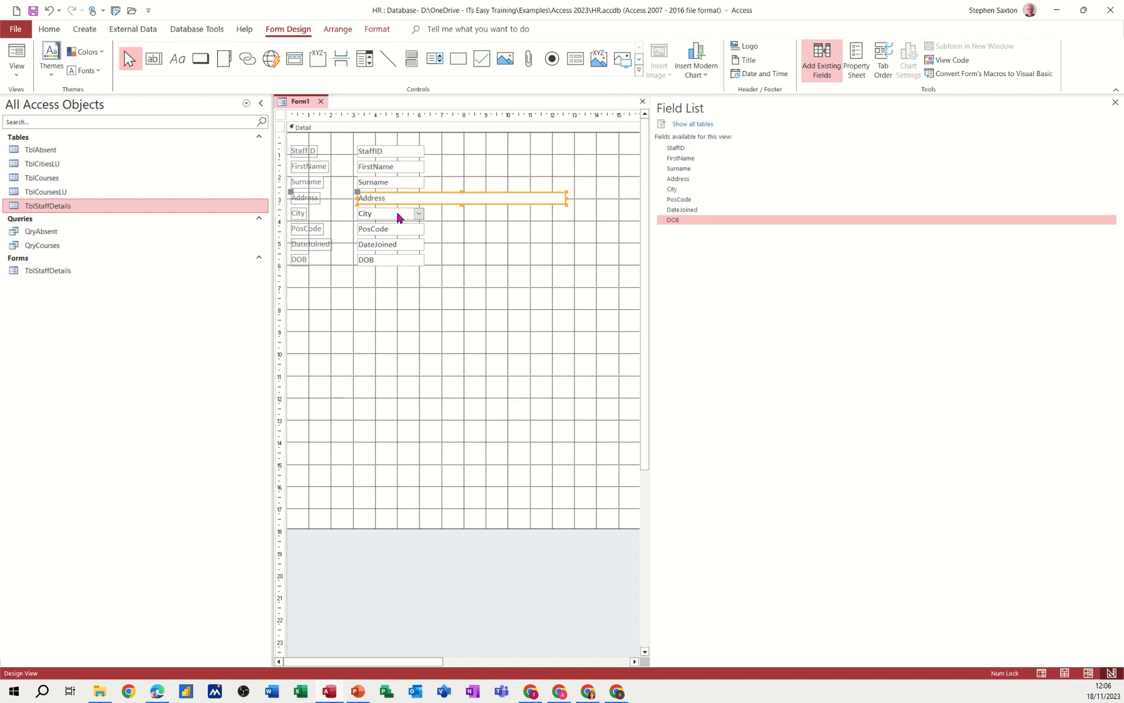
click(399, 215)
drag(423, 213, 487, 214)
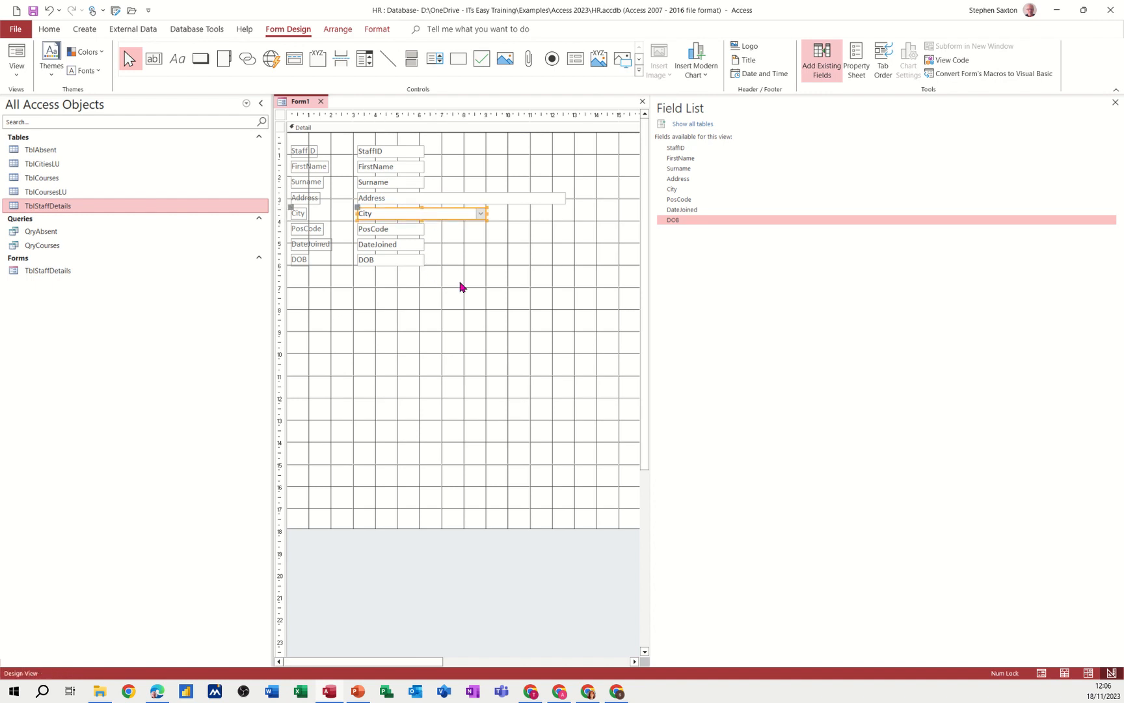
click(510, 311)
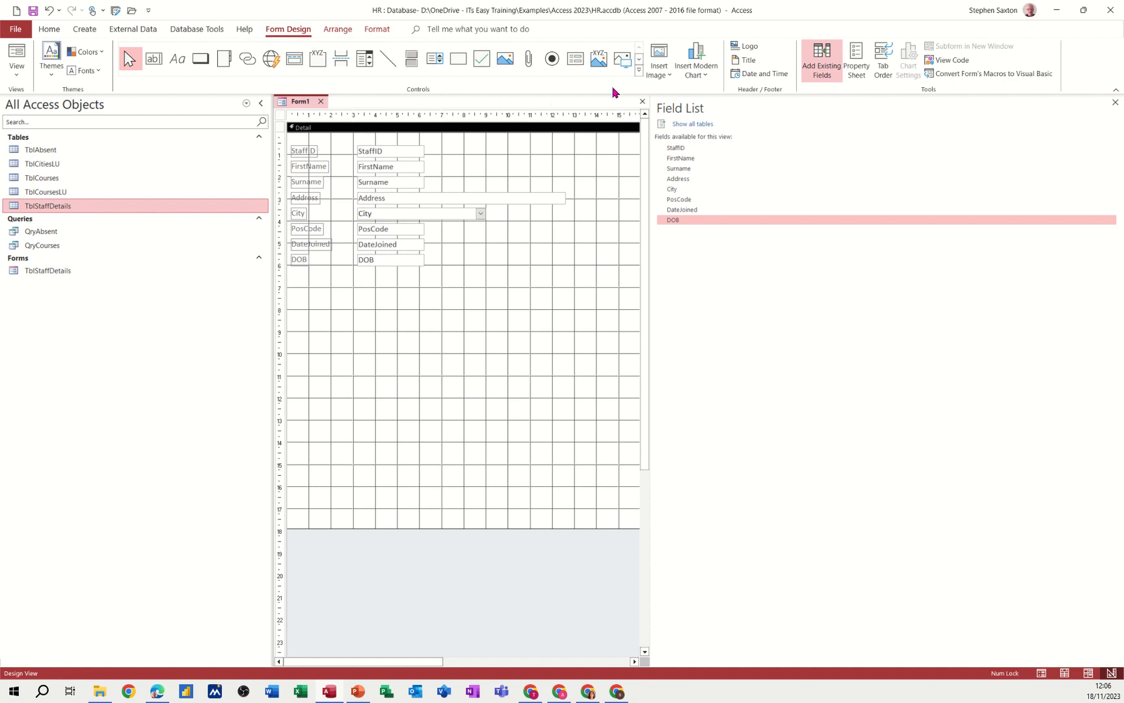
Close the list of available fields and draw a subform control about 19 by 4.5 cm below the DOB field
click(638, 70)
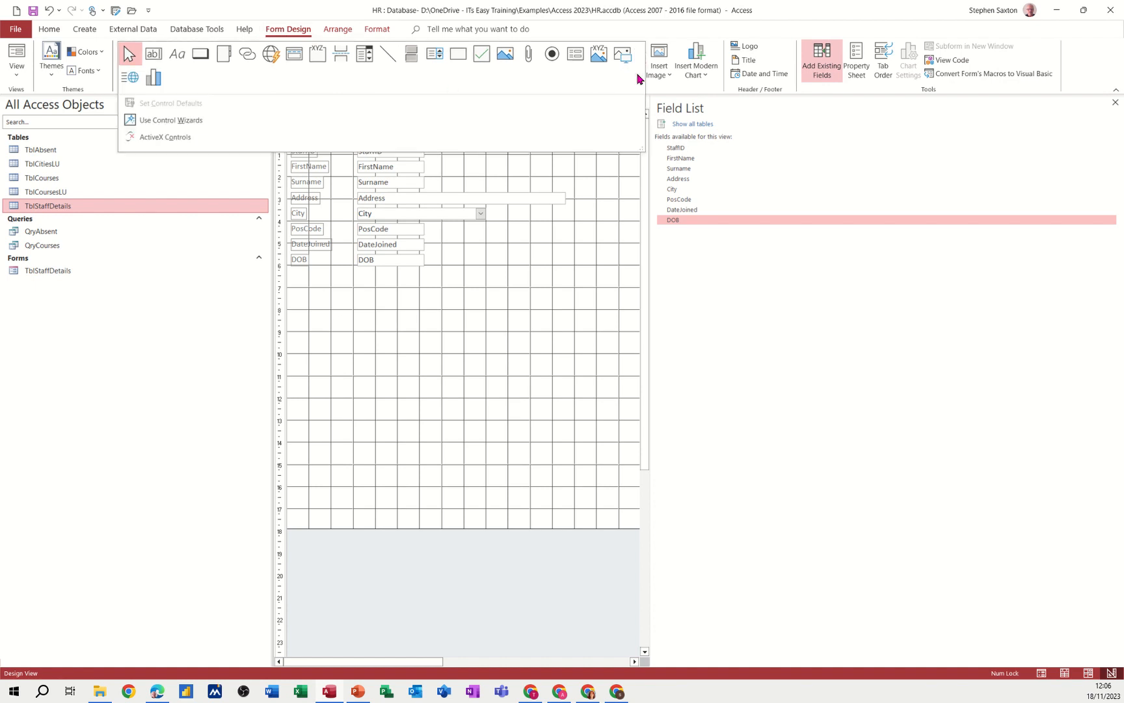
click(1116, 104)
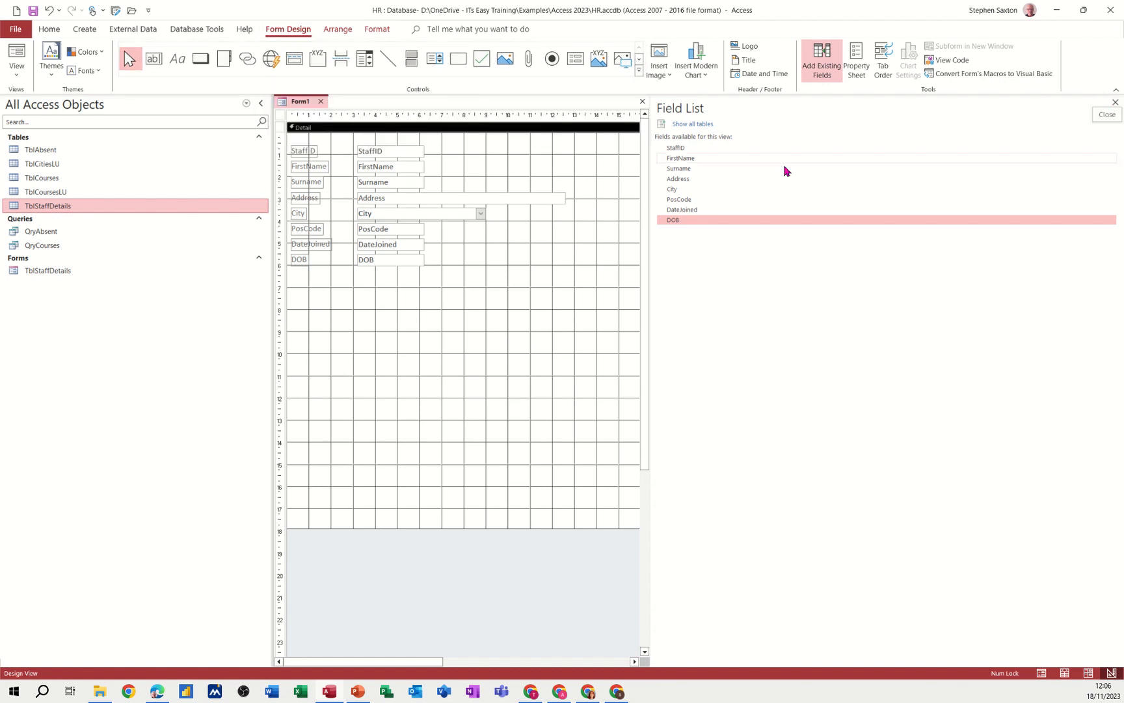
click(1116, 104)
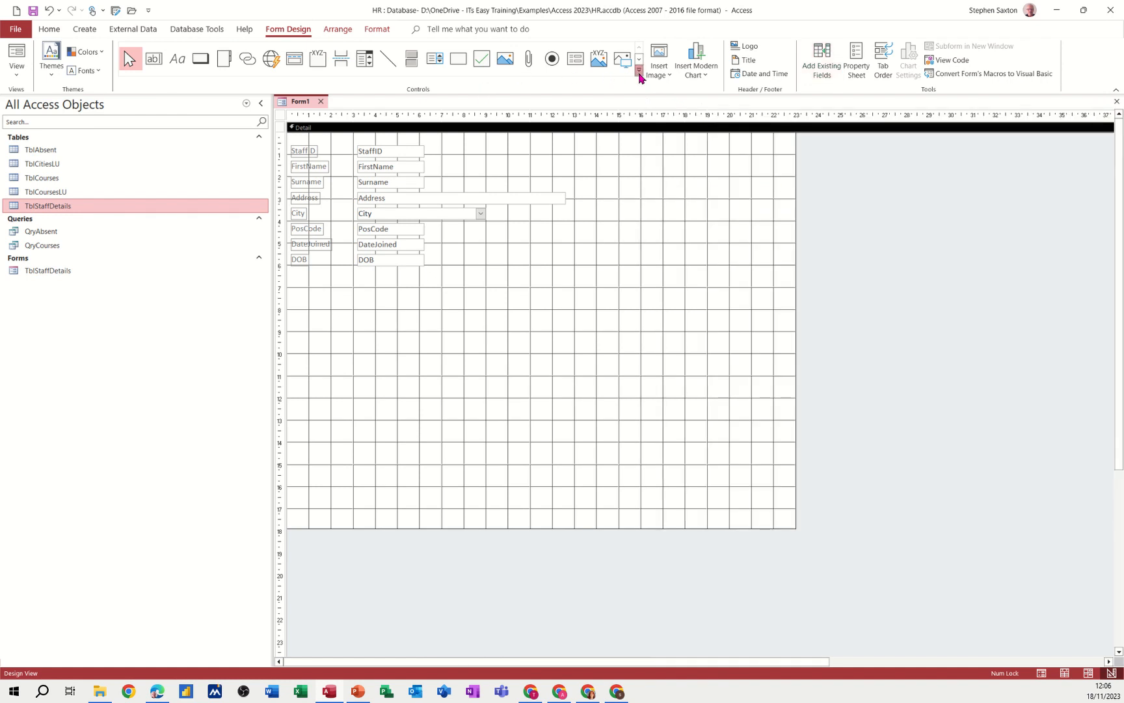
click(638, 70)
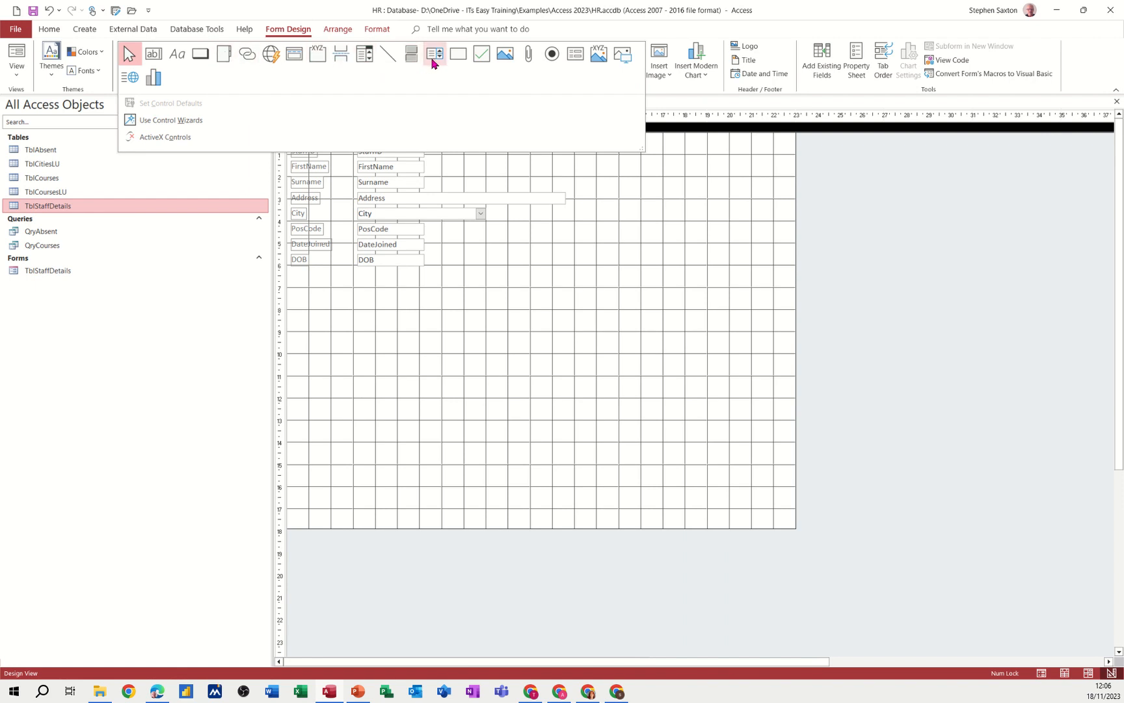
click(573, 56)
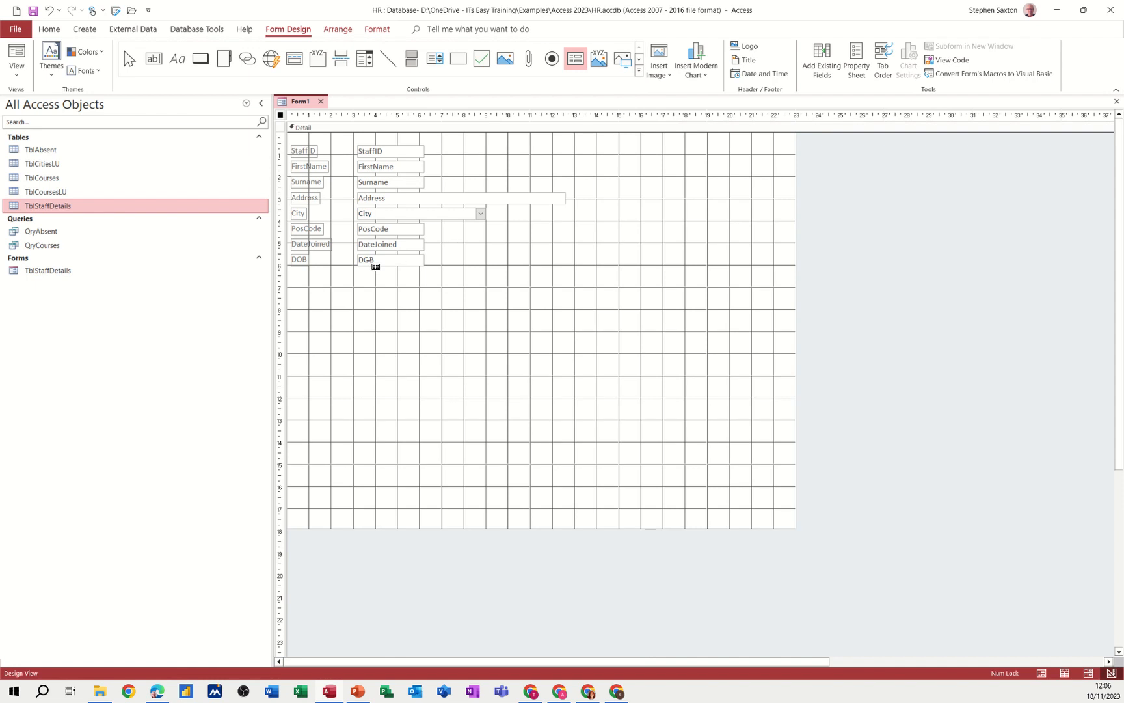
drag(322, 284, 731, 385)
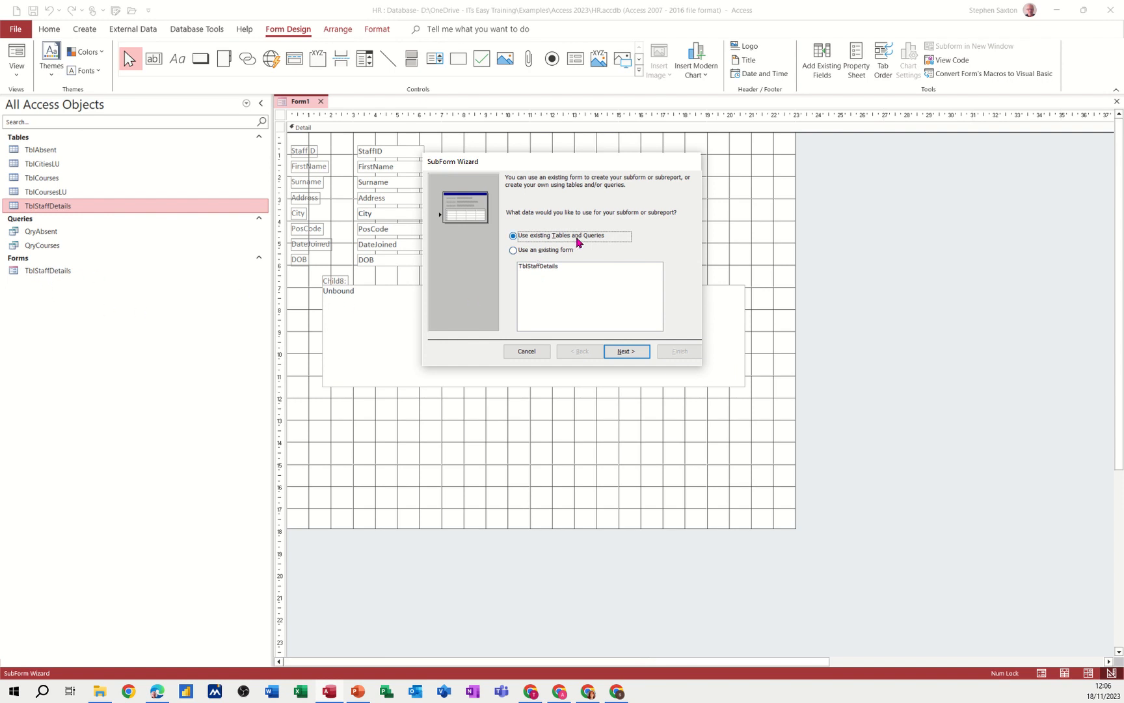
Complete the SubForm Wizard using existing tables, with all TblCourses fields, linked on StaffID and named TblCourses subform
click(624, 354)
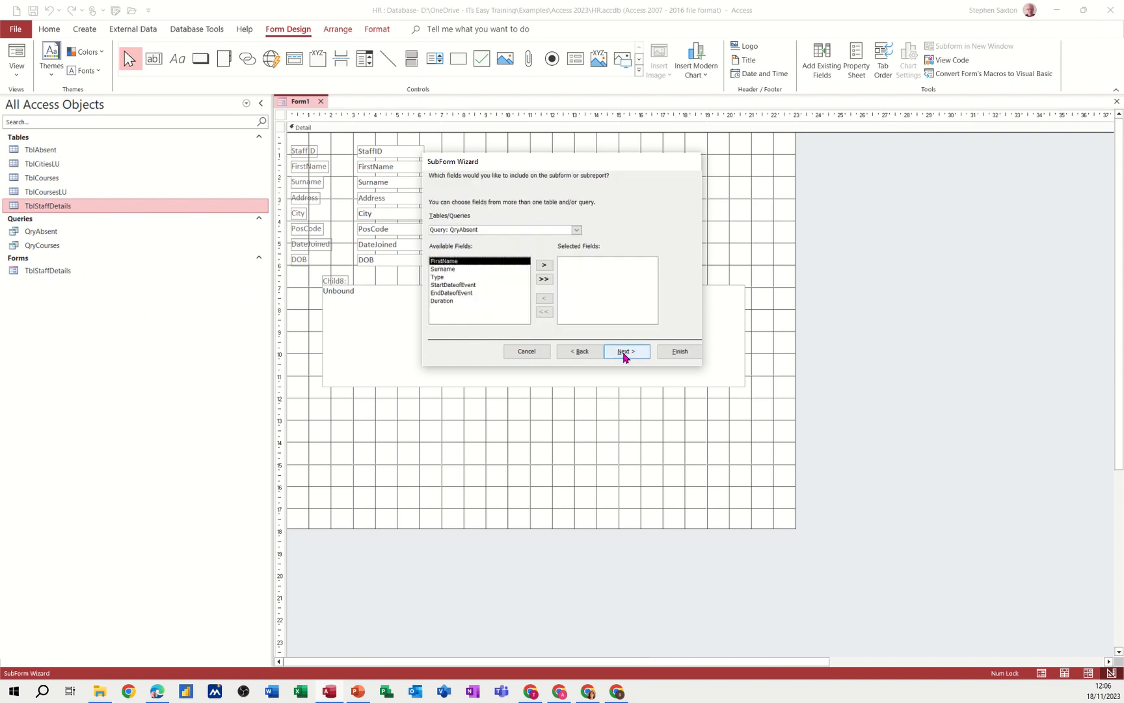
click(576, 231)
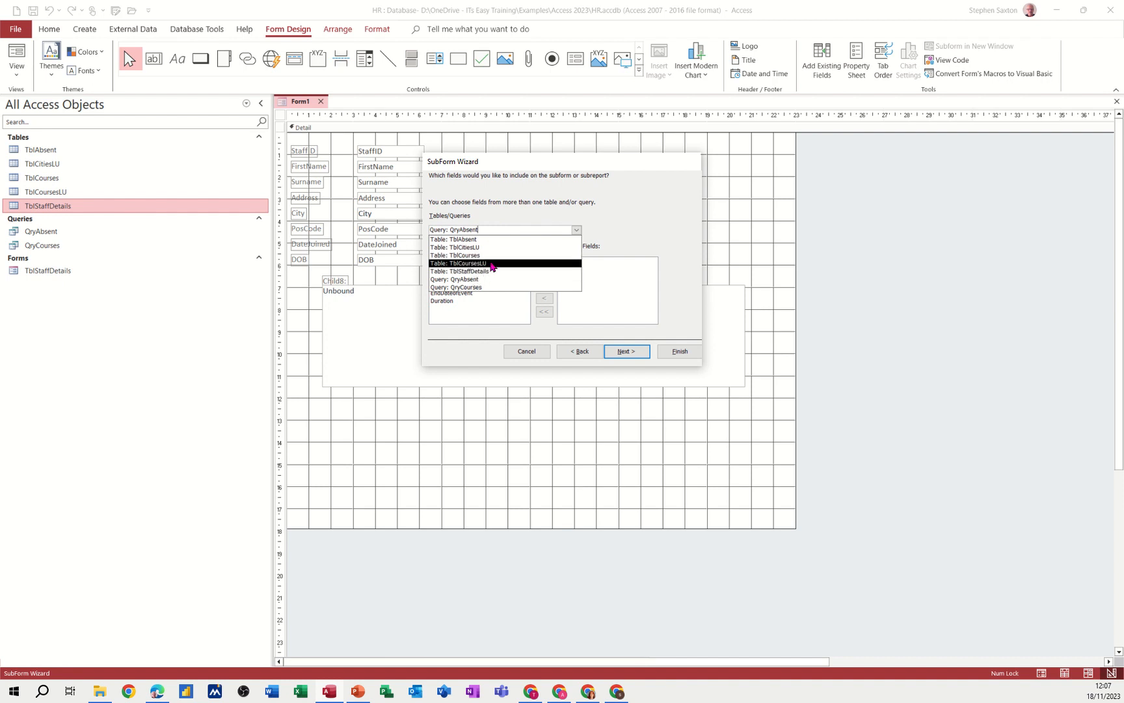
click(451, 256)
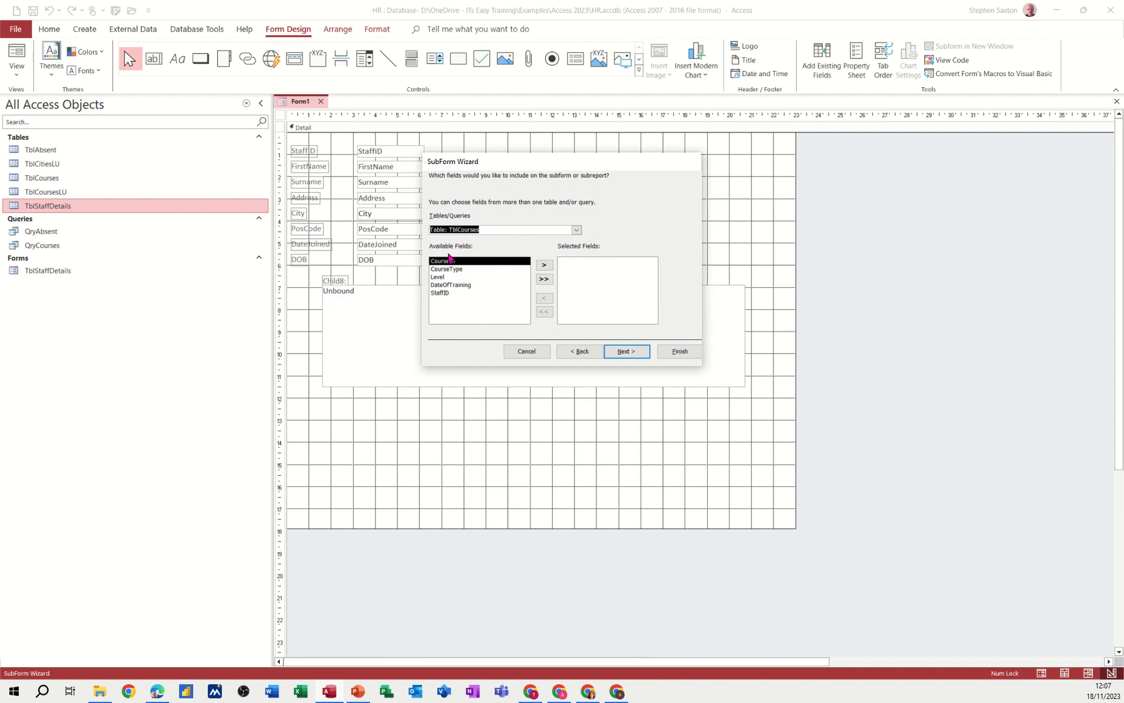
click(544, 280)
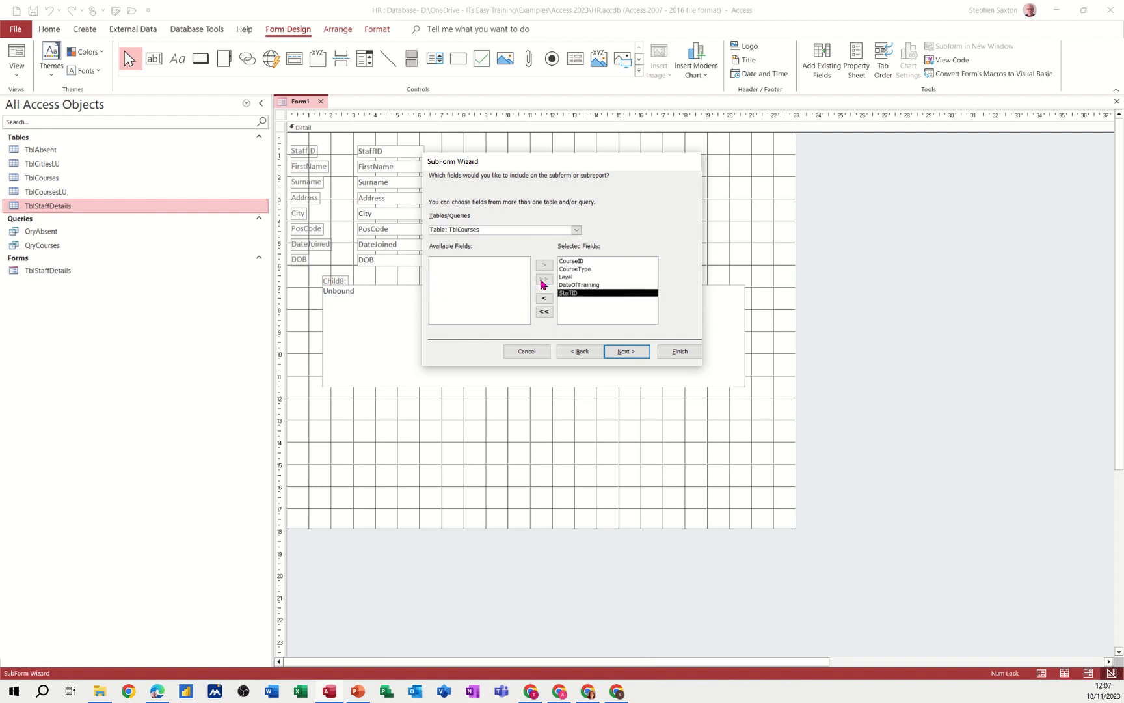
click(623, 350)
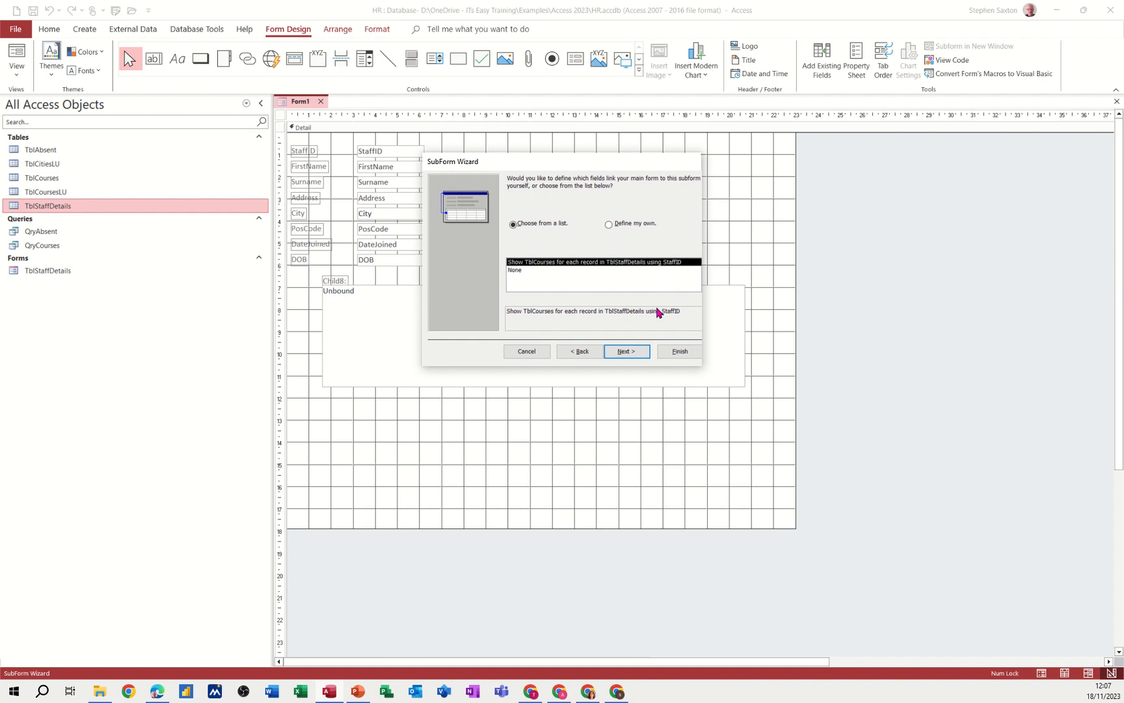
click(627, 352)
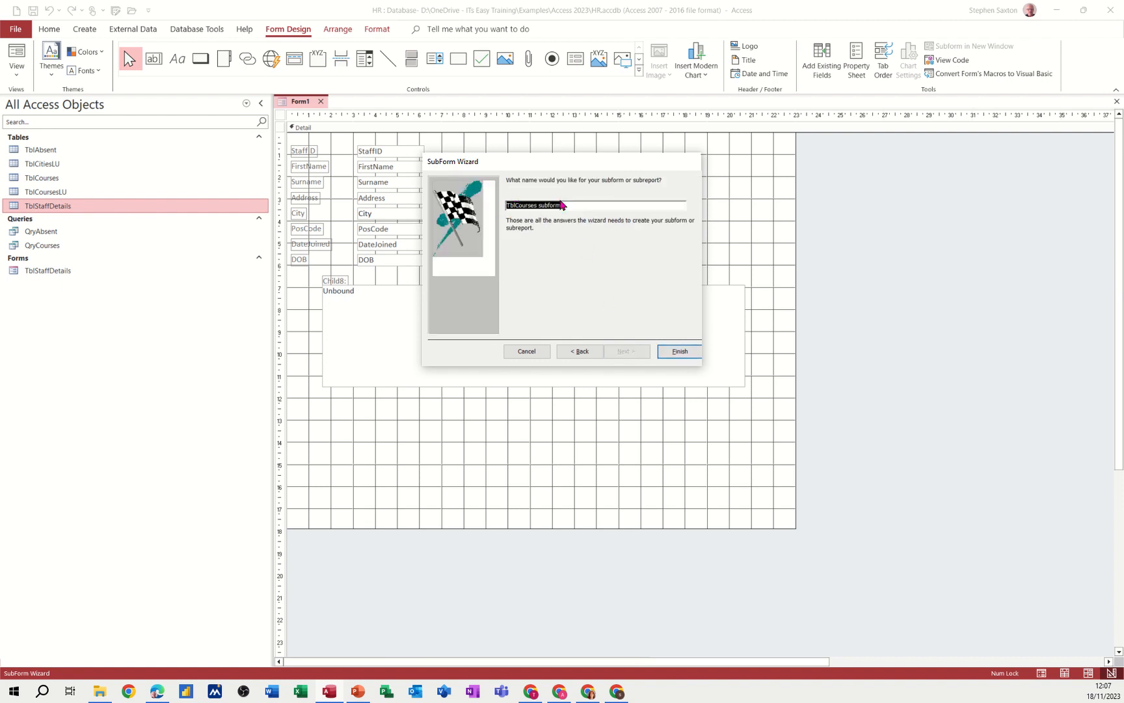
click(677, 351)
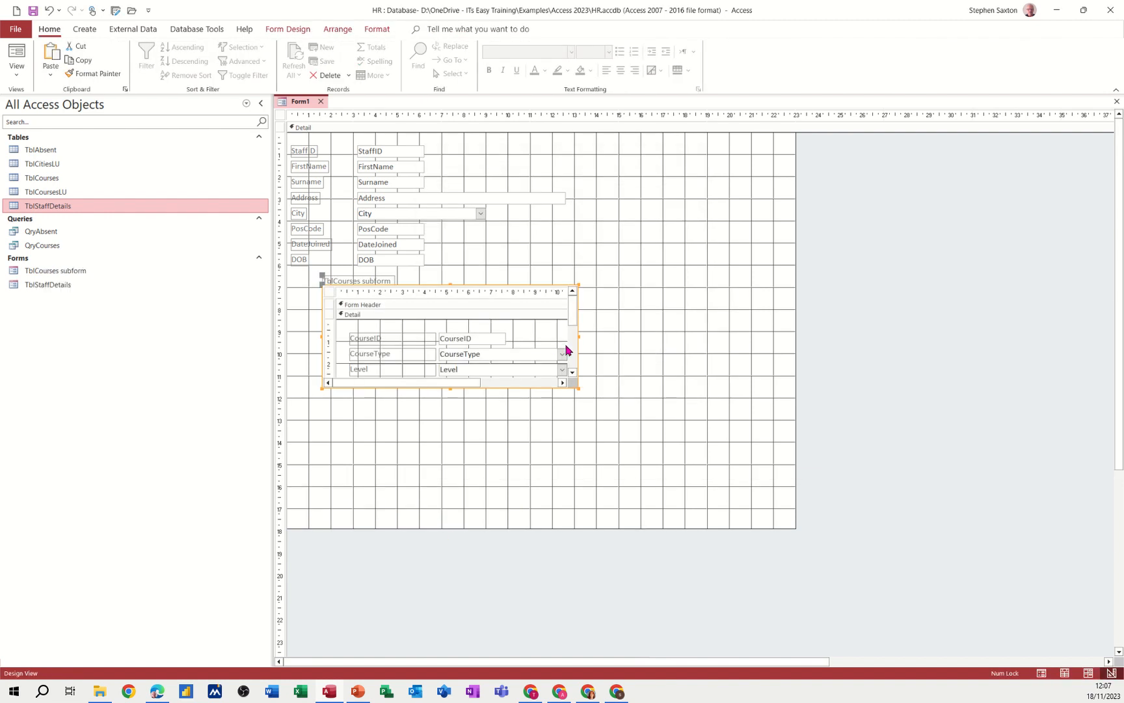
Widen the TblCourses subform to about 21 cm and fit its CourseType column to its contents in Form View
drag(579, 335, 792, 336)
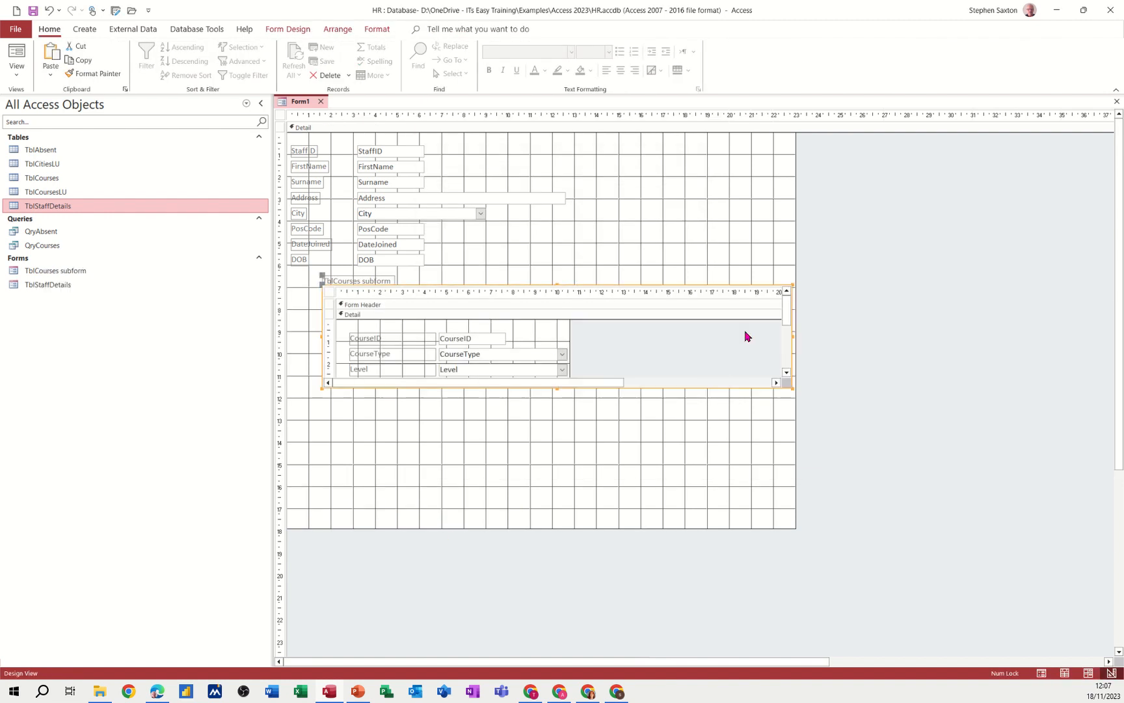
click(16, 57)
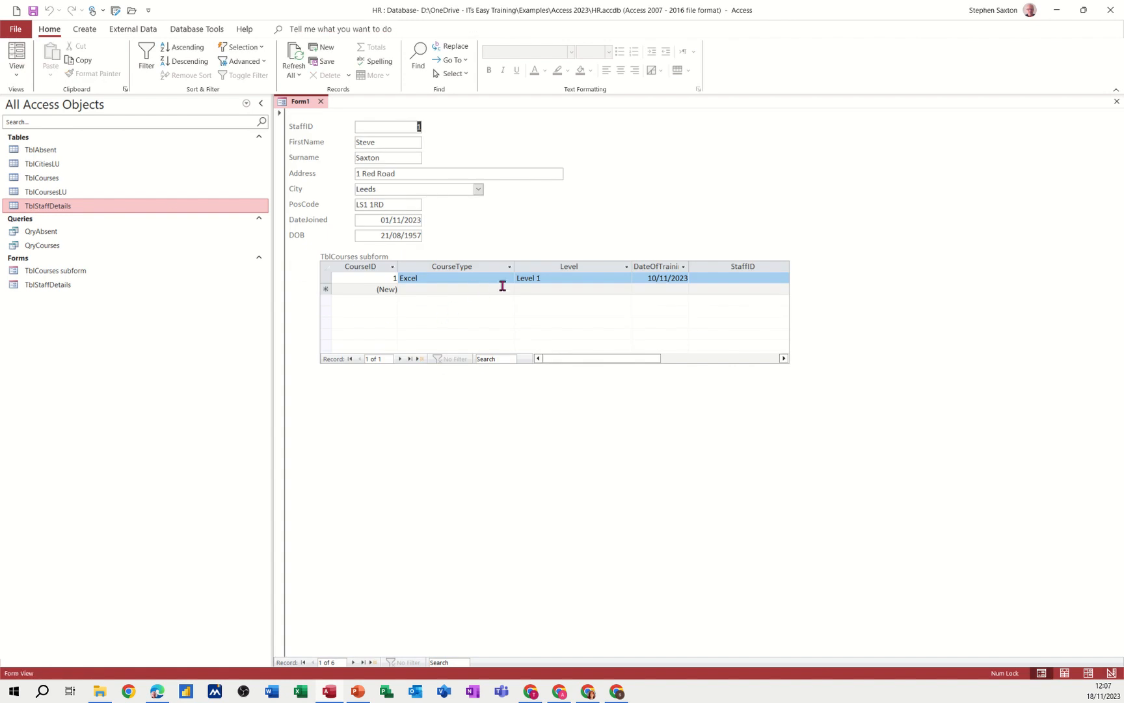
double_click(518, 268)
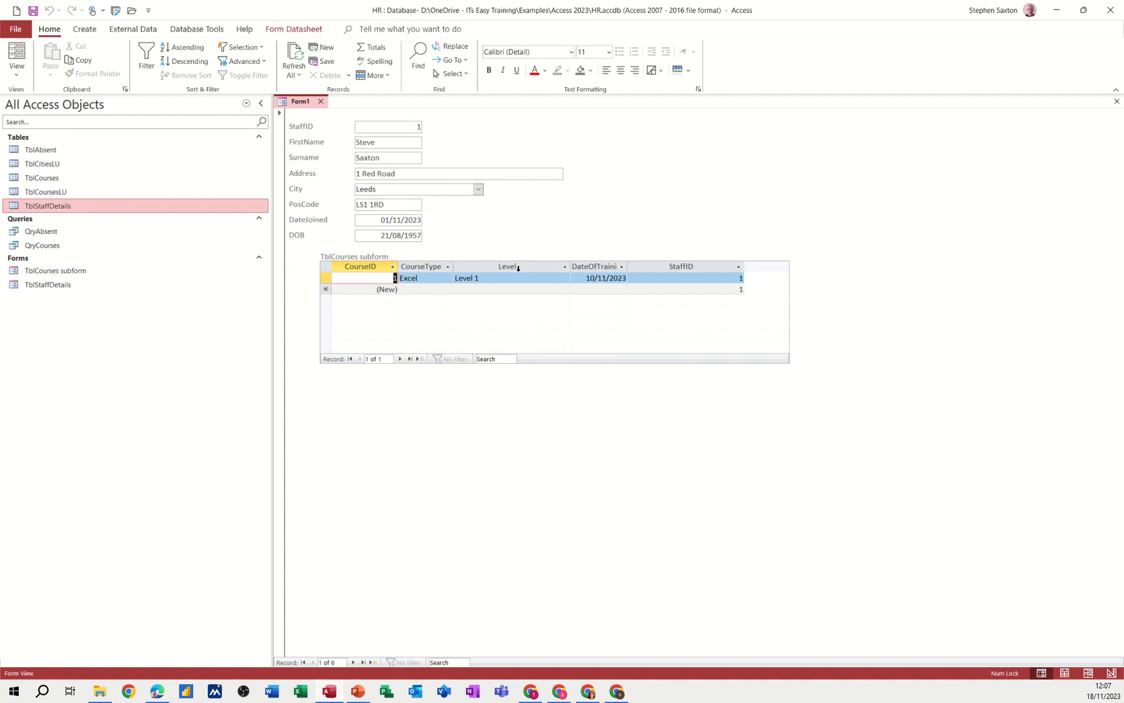
Fit the Level column of the TblCourses subform to its contents, remove its StaffID column, and check other staff records
double_click(570, 267)
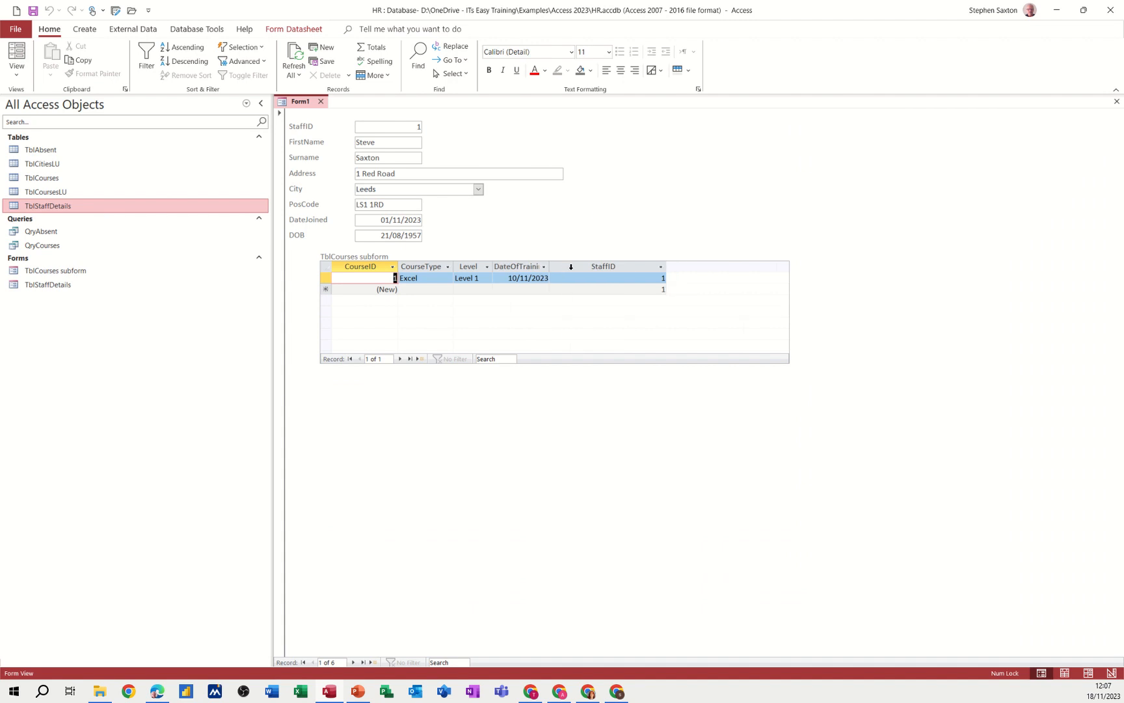
double_click(666, 266)
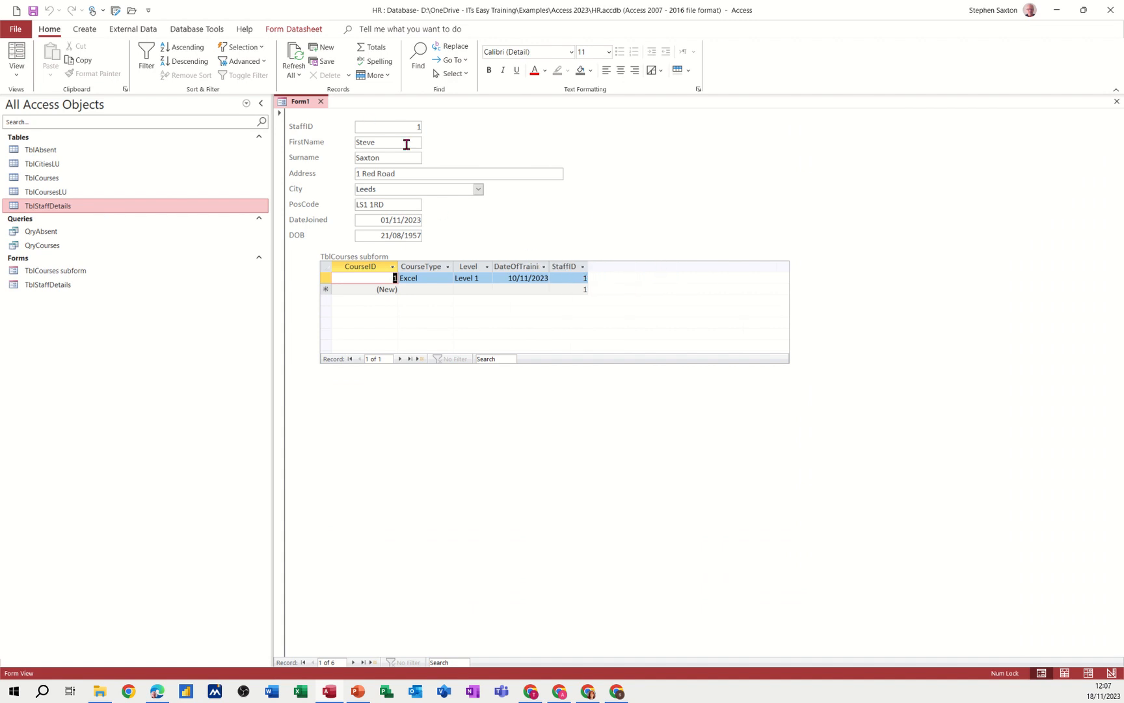
click(559, 266)
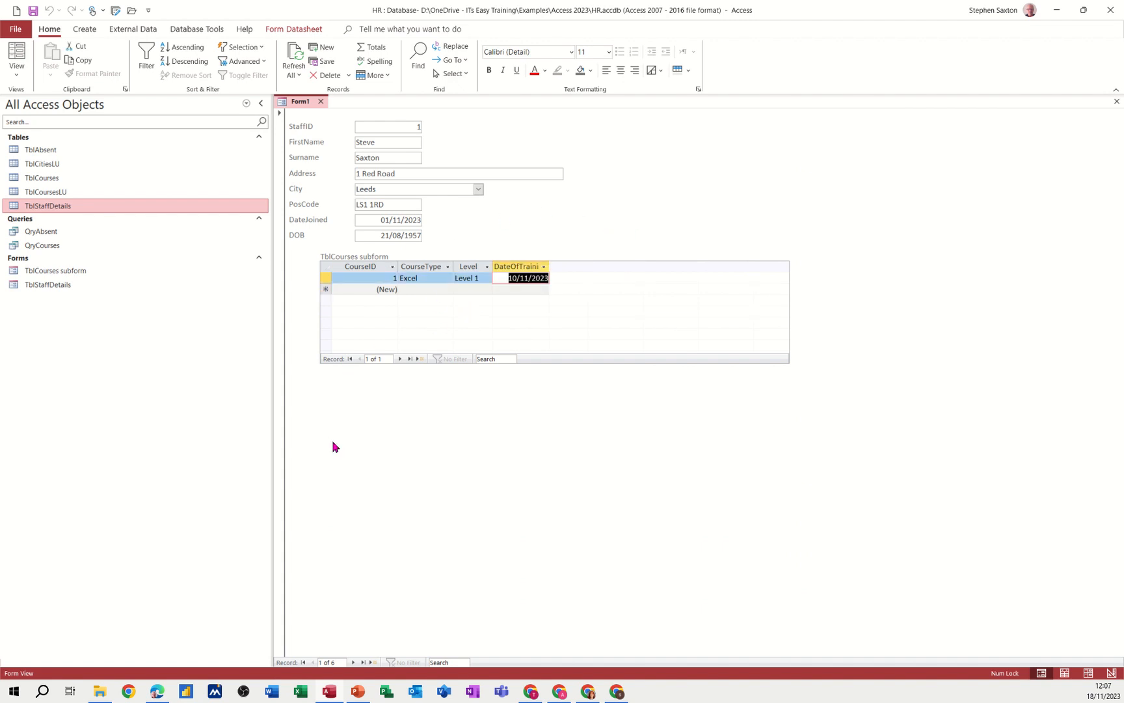
click(353, 662)
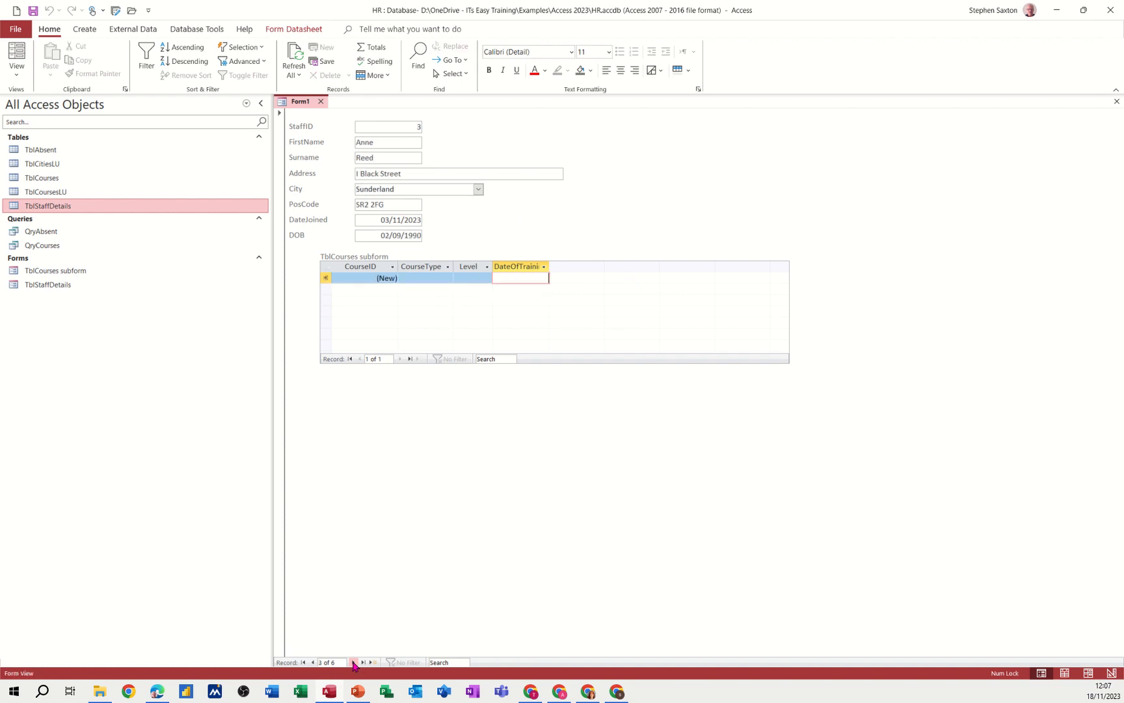
click(304, 663)
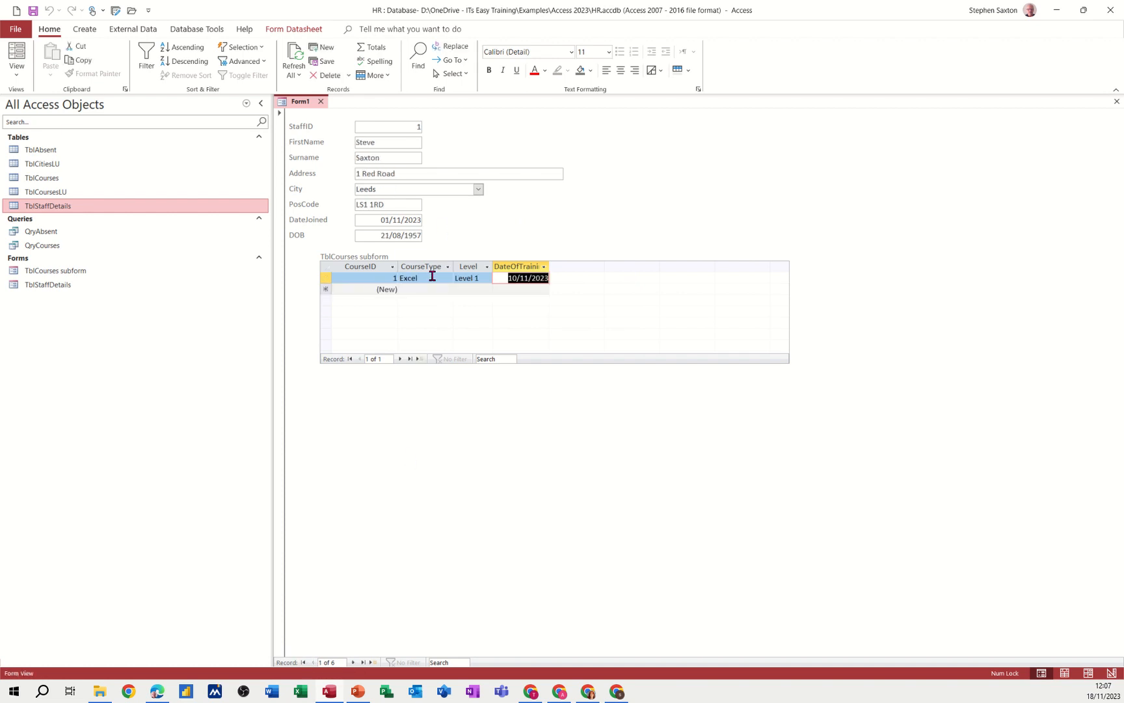
Switch the form to Design View, saving it as FrmStaffRecords together with the TblCourses subform changes
click(17, 55)
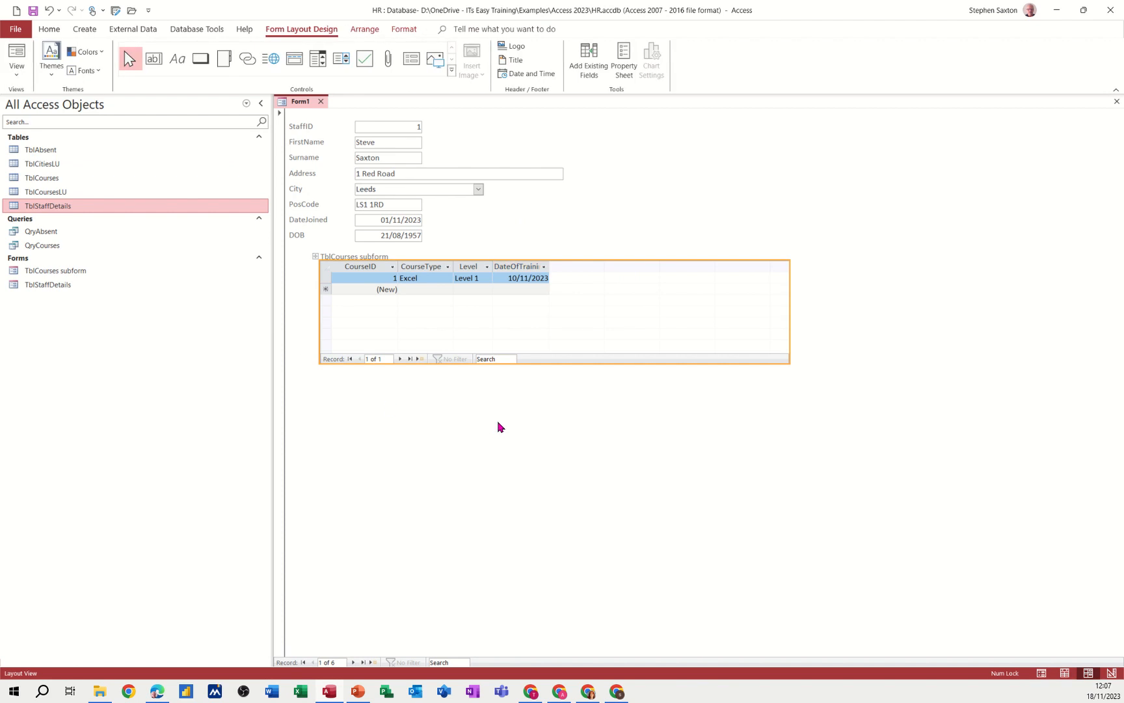
click(17, 70)
click(35, 170)
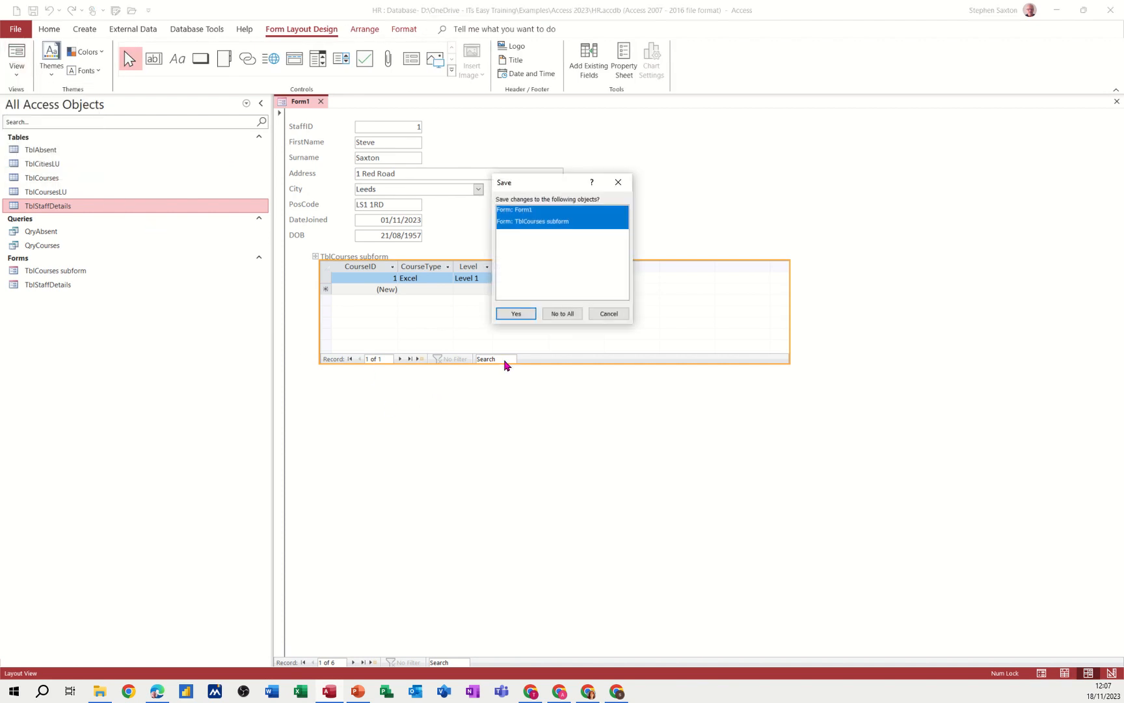
click(517, 315)
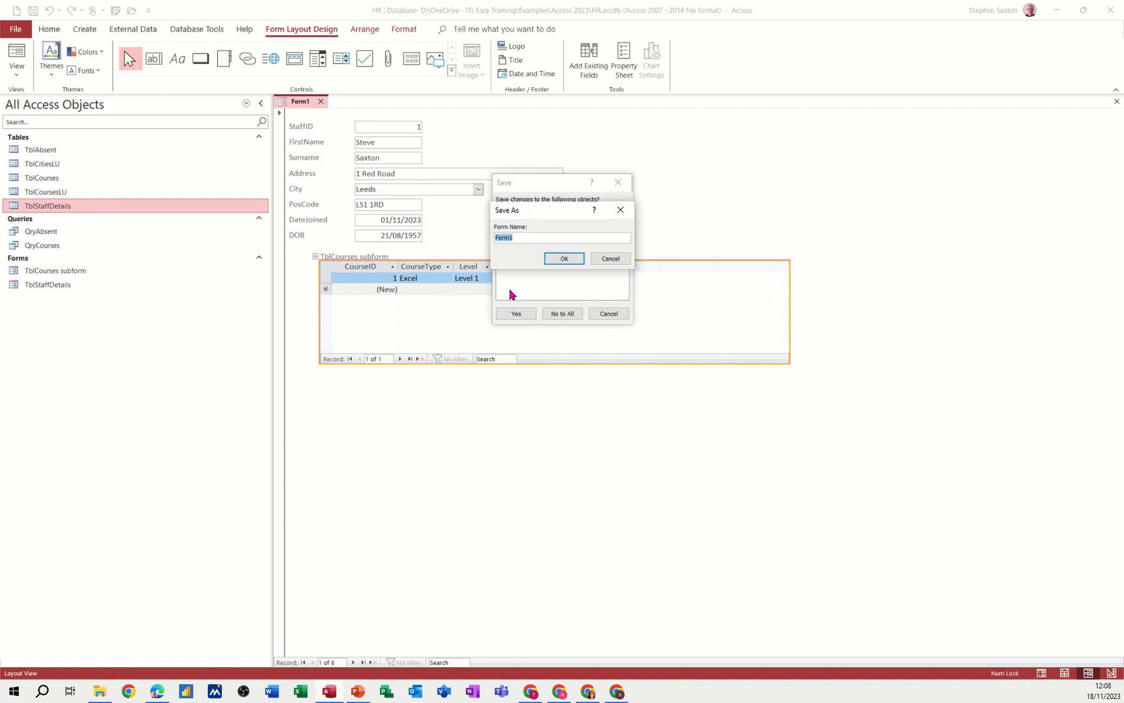
text(F)
click(564, 258)
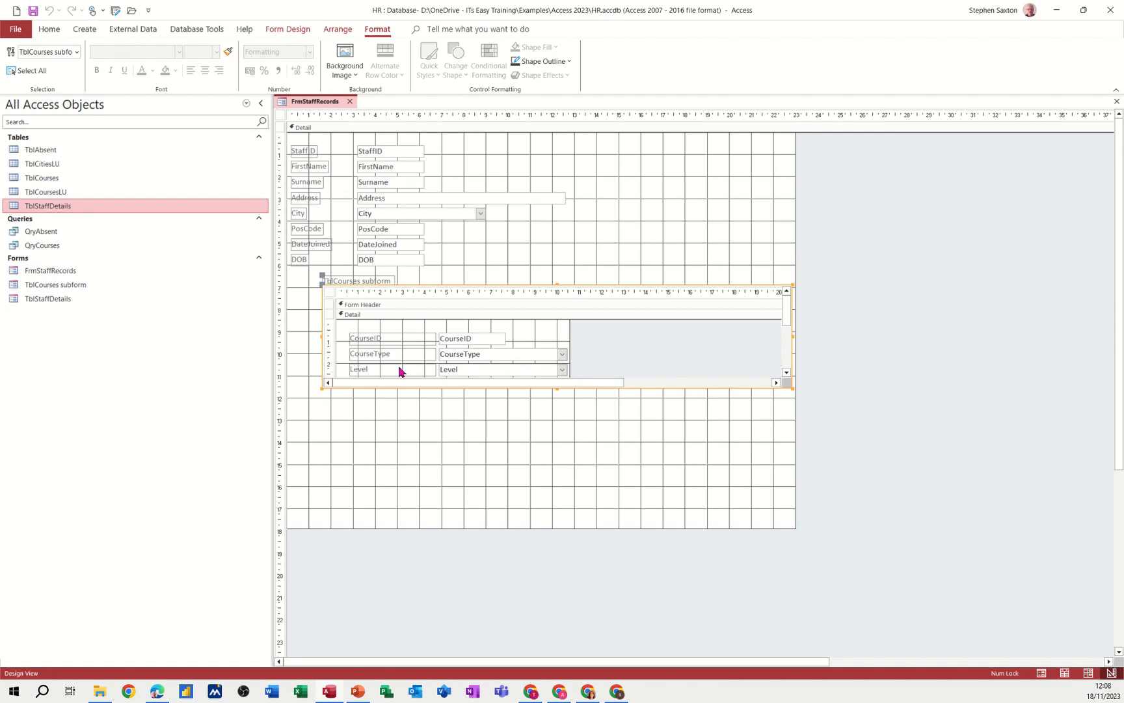
Draw a second subform control about 15 by 5 cm below the TblCourses subform
click(287, 29)
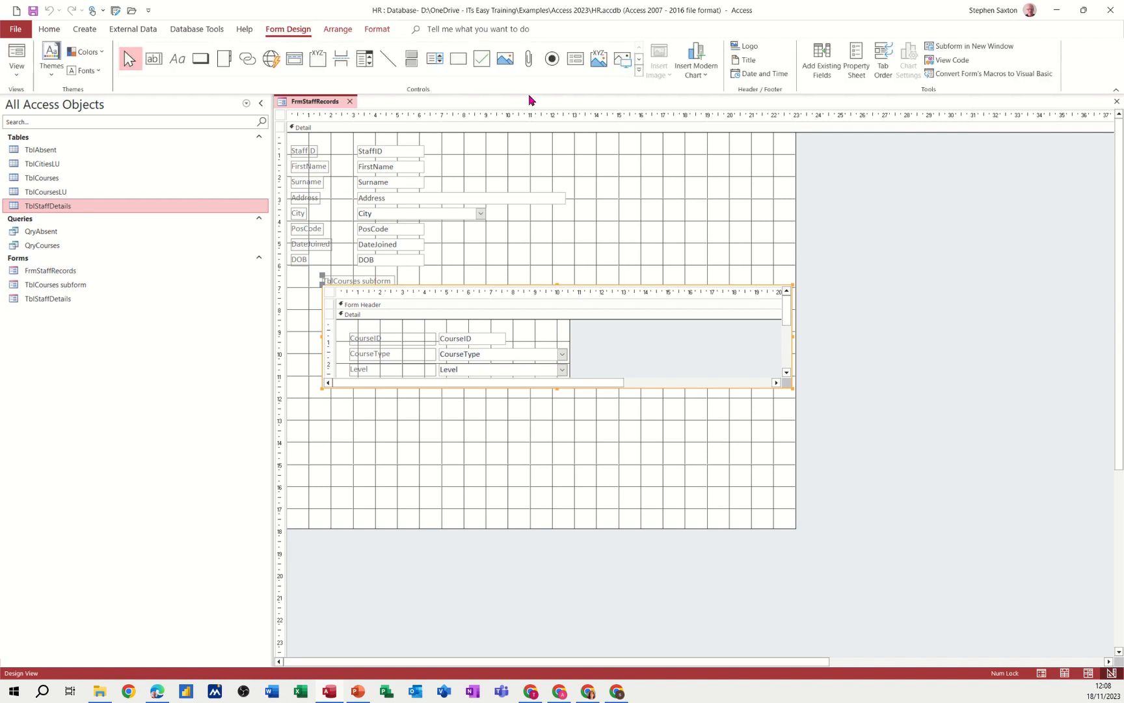
click(638, 70)
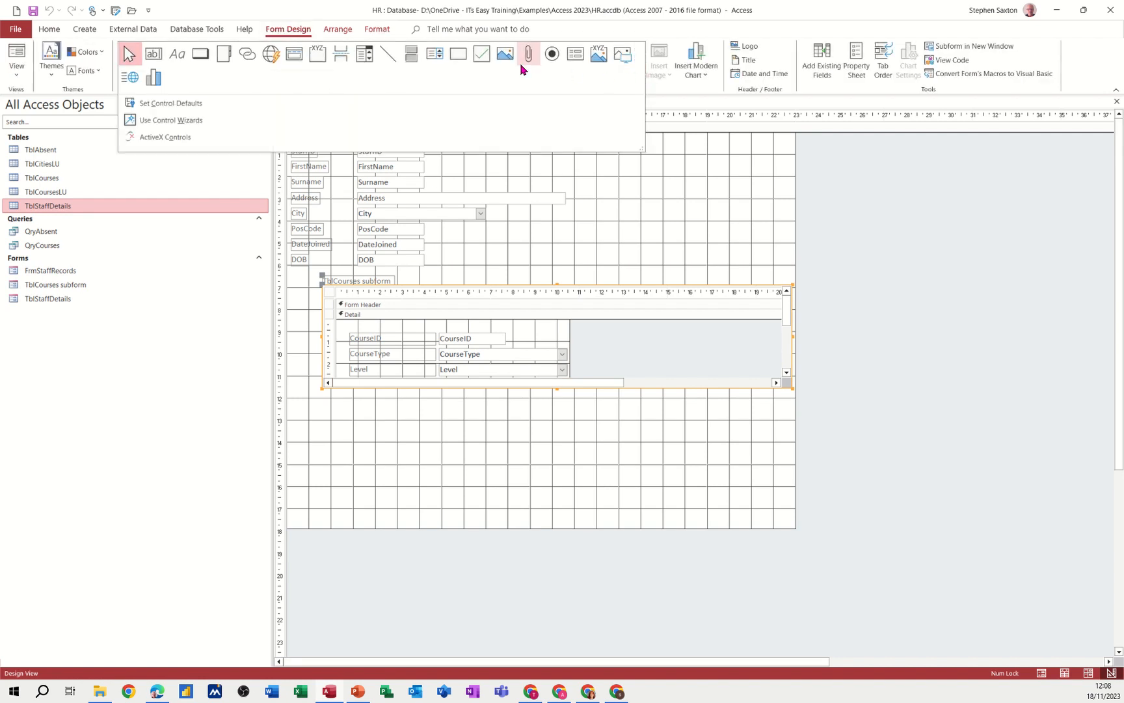
click(575, 53)
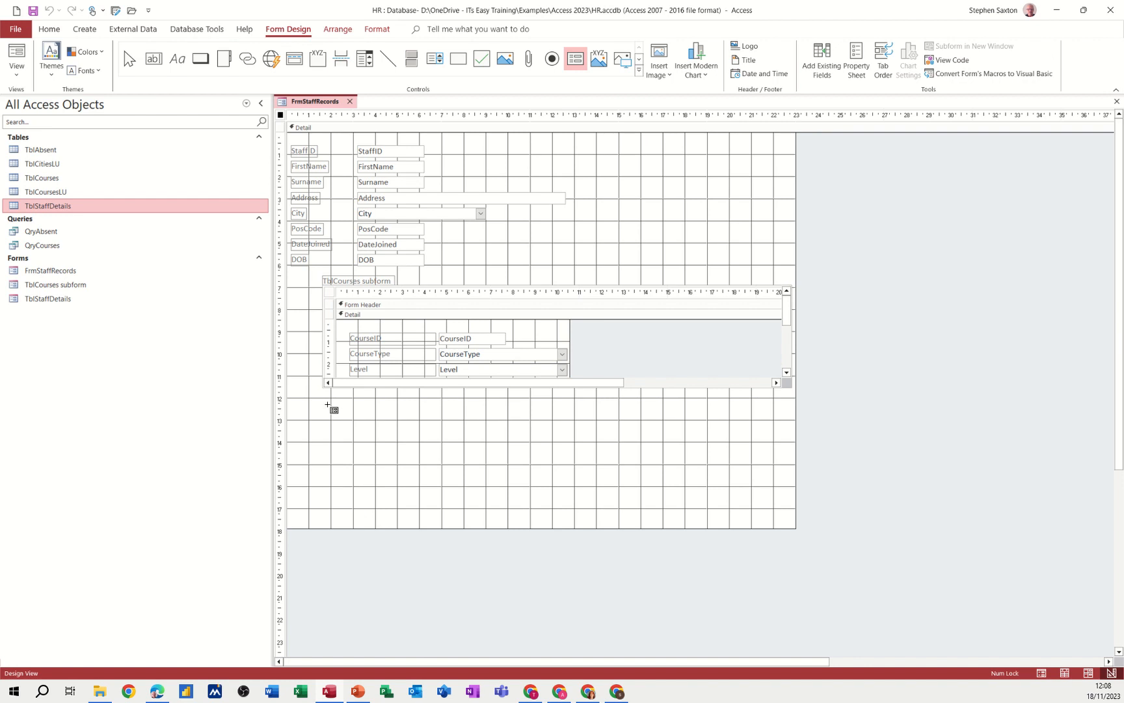
drag(328, 404, 656, 515)
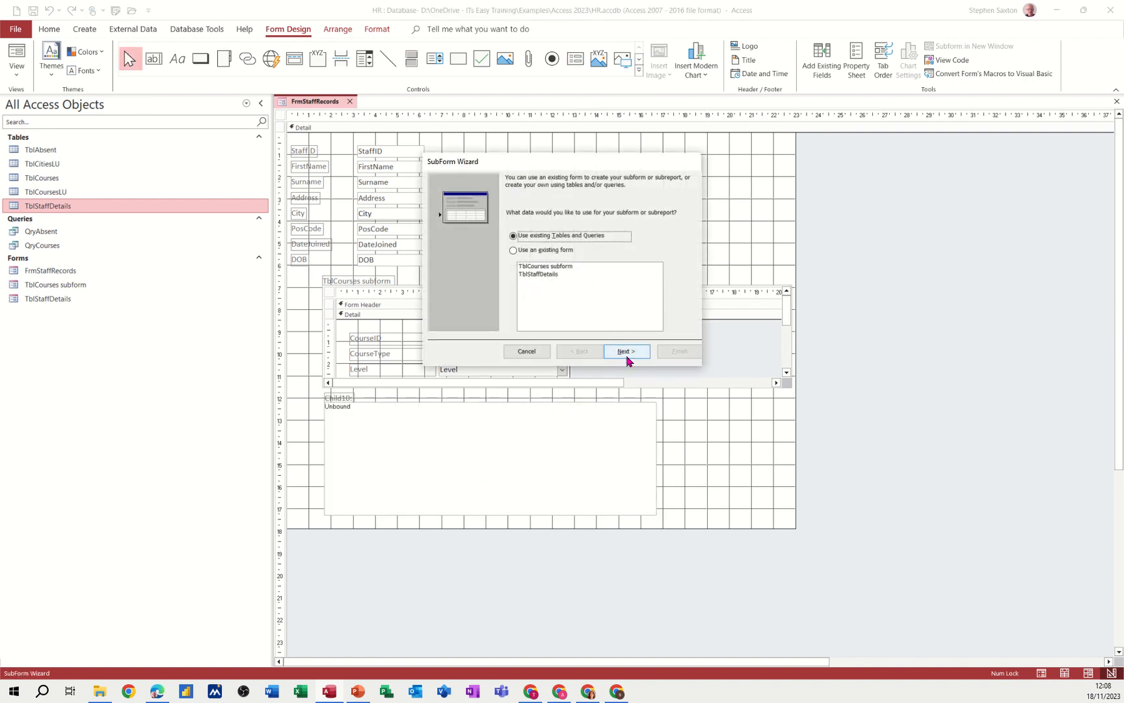
Complete the SubForm Wizard using existing tables, with all TblAbsent fields, linked on StaffID and named TblAbsent subform
click(628, 360)
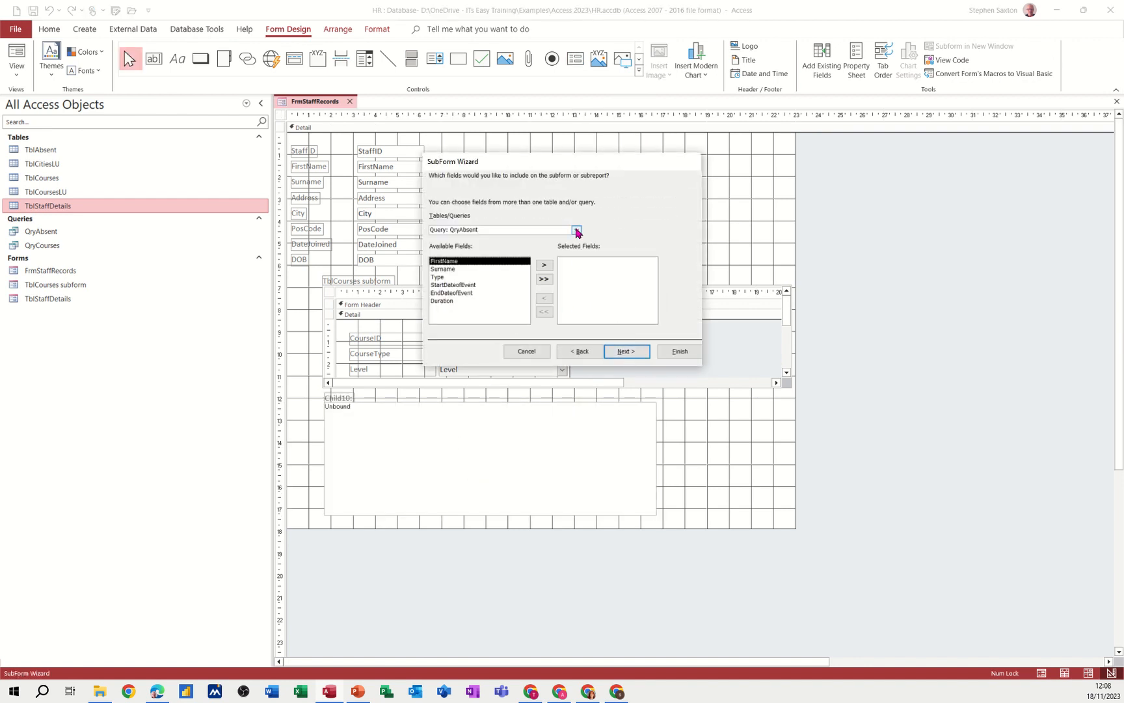
click(575, 230)
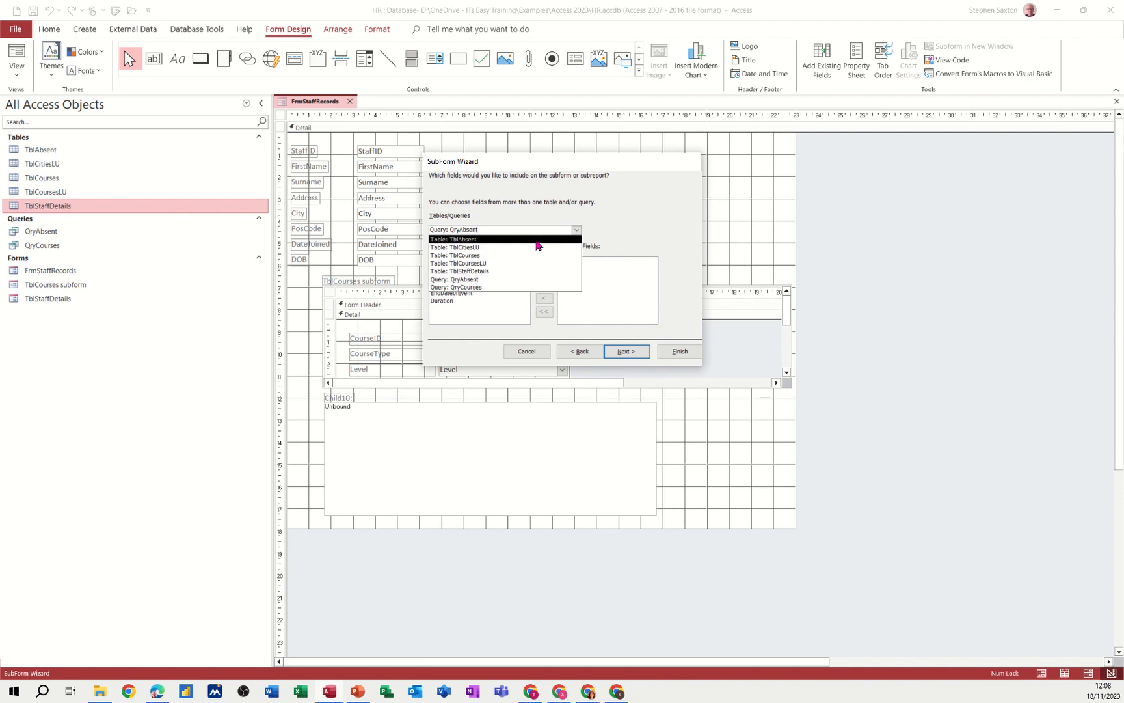
click(538, 240)
click(544, 279)
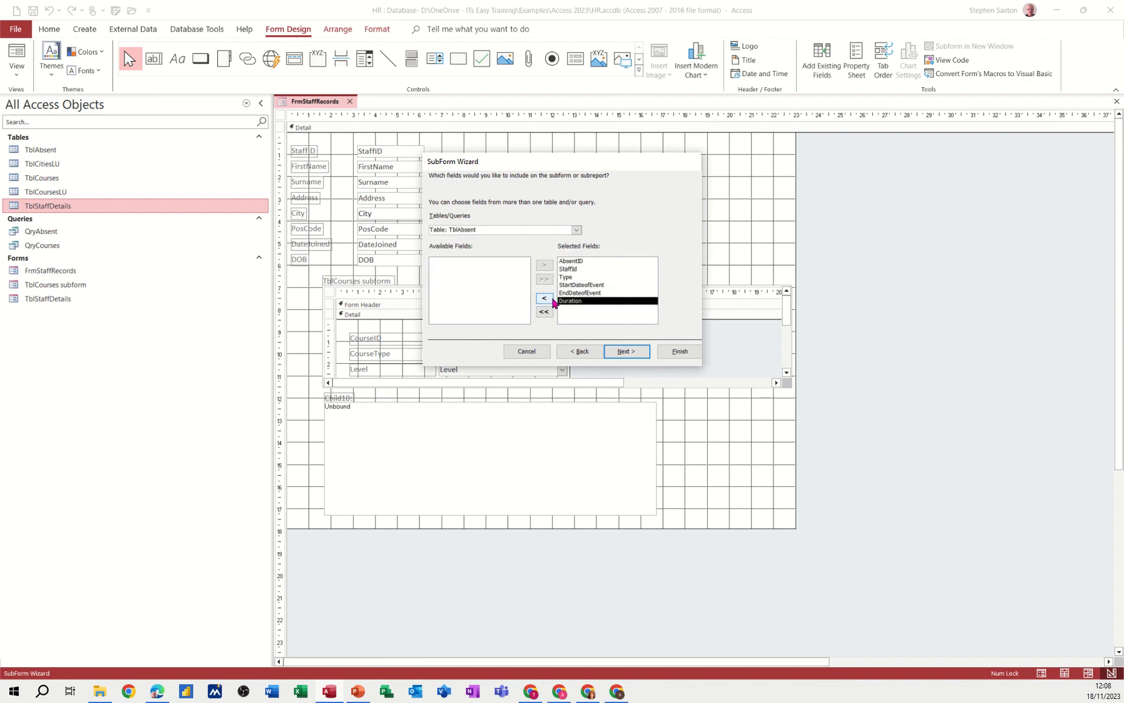
click(623, 353)
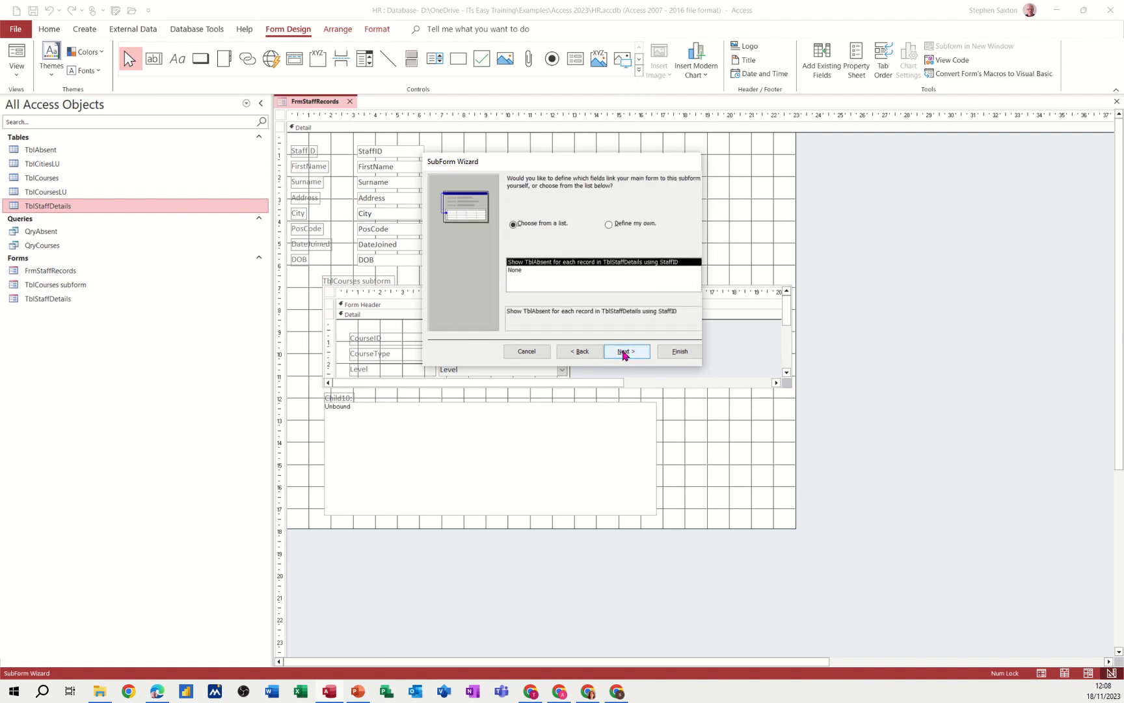
click(624, 352)
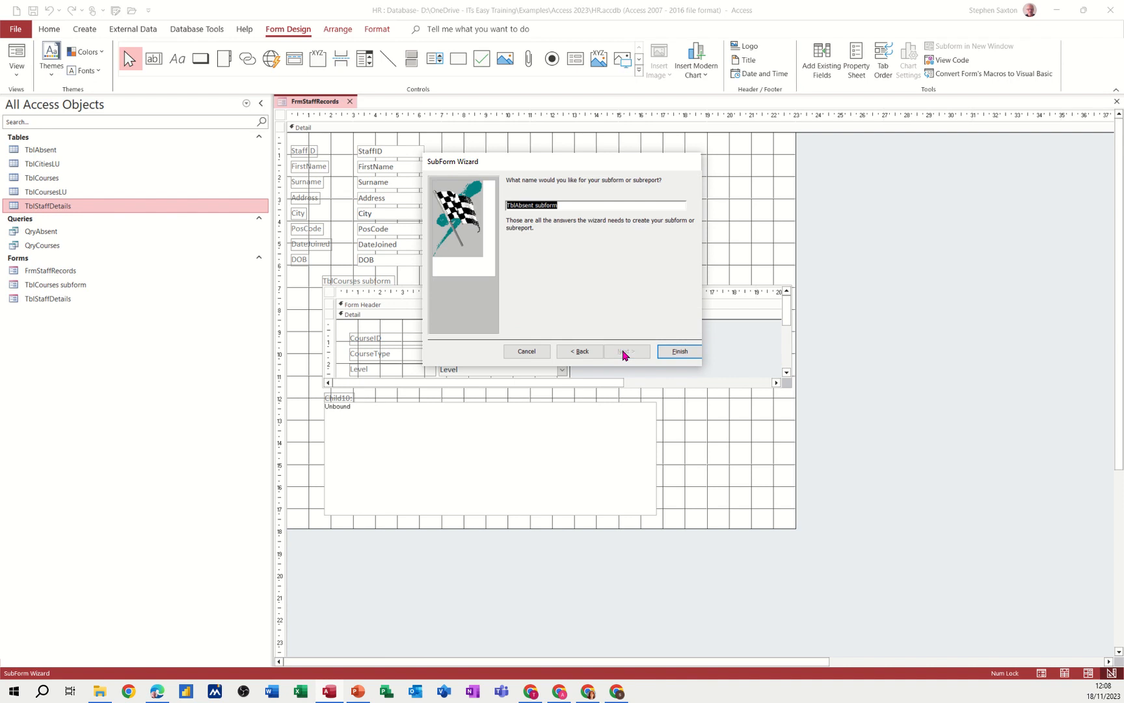
click(676, 352)
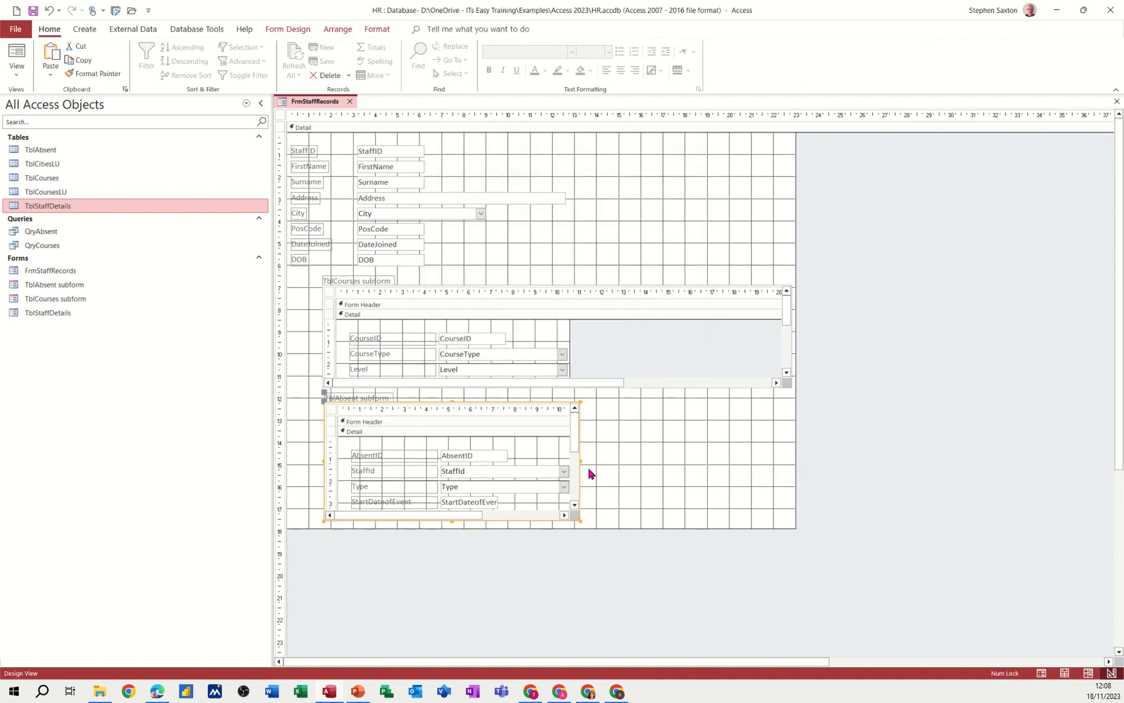
Widen the TblAbsent subform to about 21 cm and show the form in Form View
drag(581, 459, 795, 469)
click(16, 55)
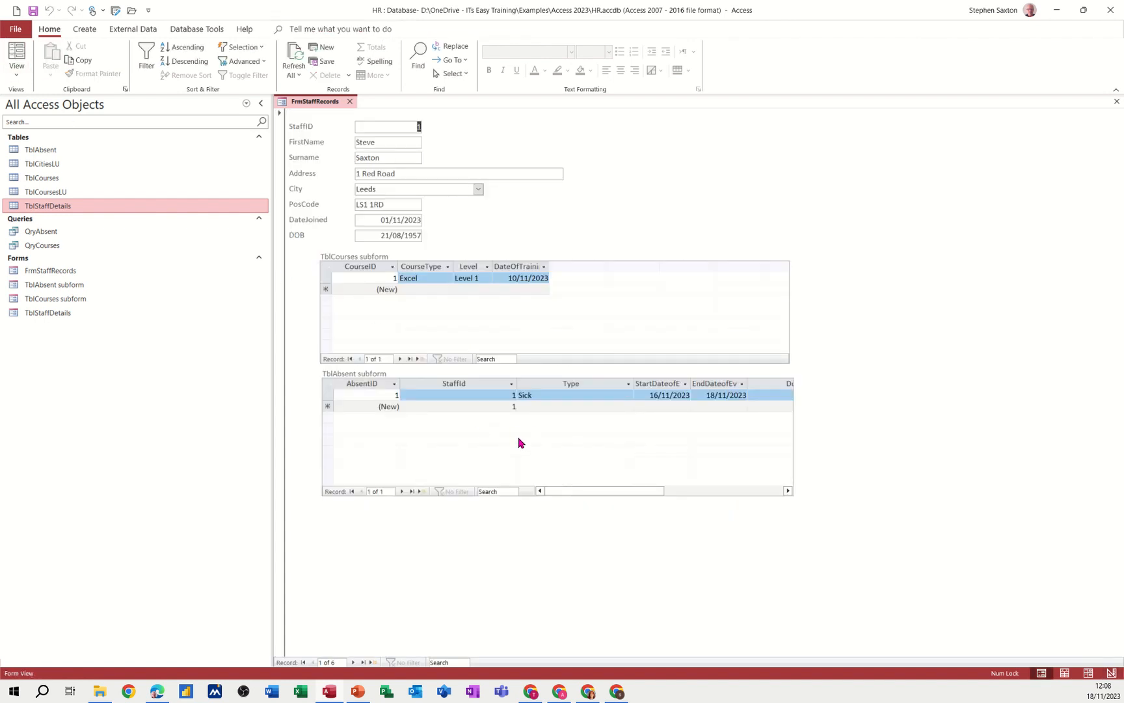
Remove the StaffId column from the TblAbsent subform and fit its Type column to its contents
click(471, 384)
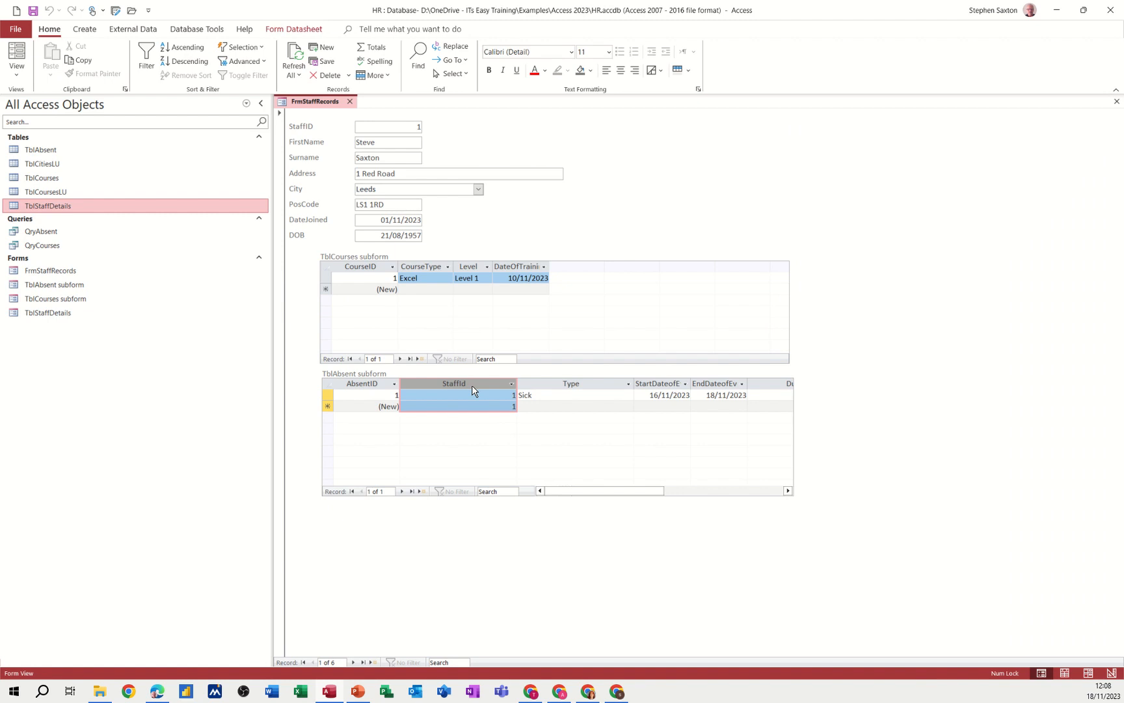
key(Delete)
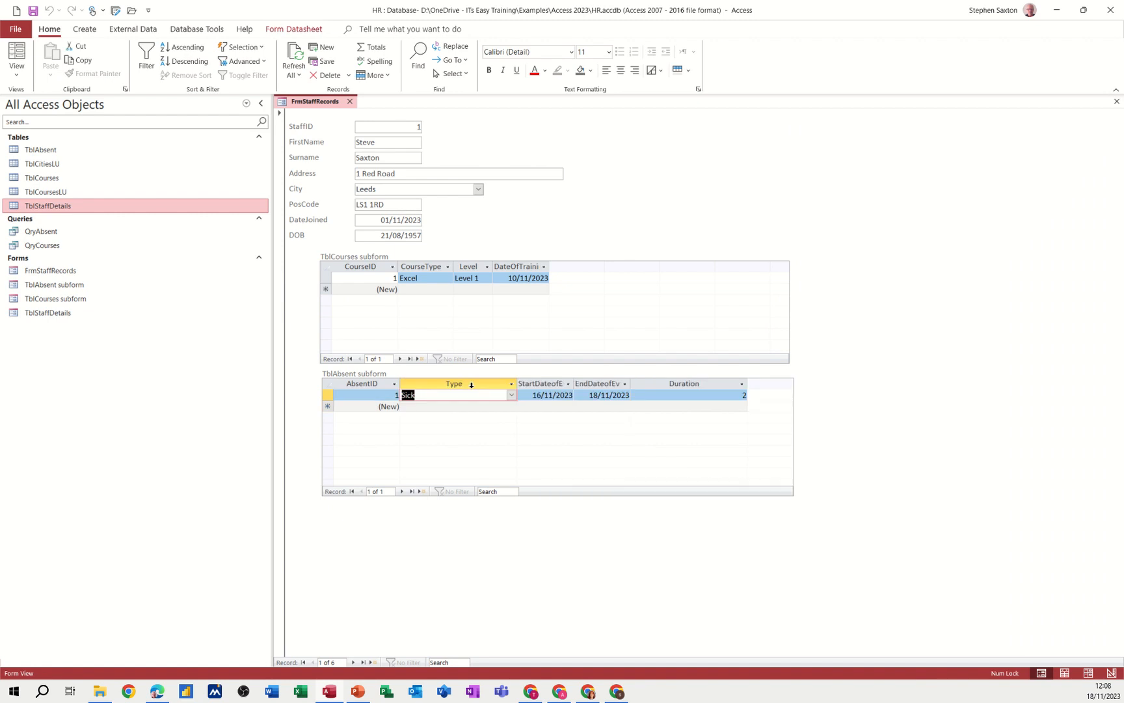
double_click(517, 384)
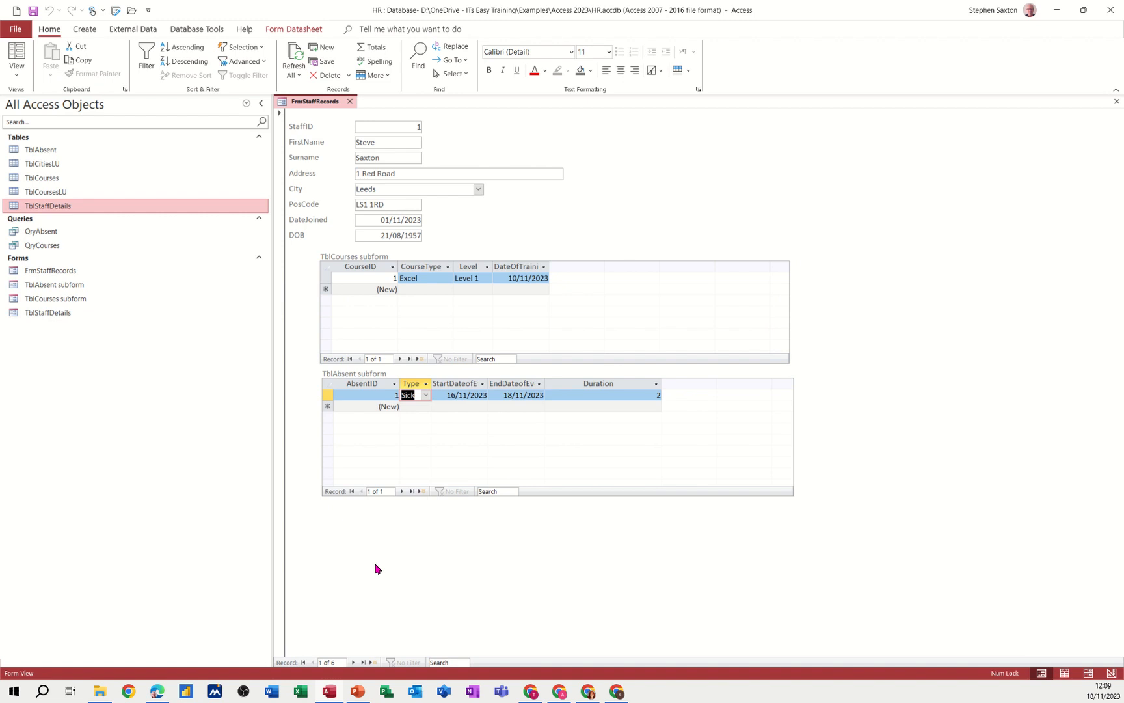
Browse forward to the fourth staff record to check the courses and absences shown for each person
click(352, 662)
click(352, 662)
click(352, 662)
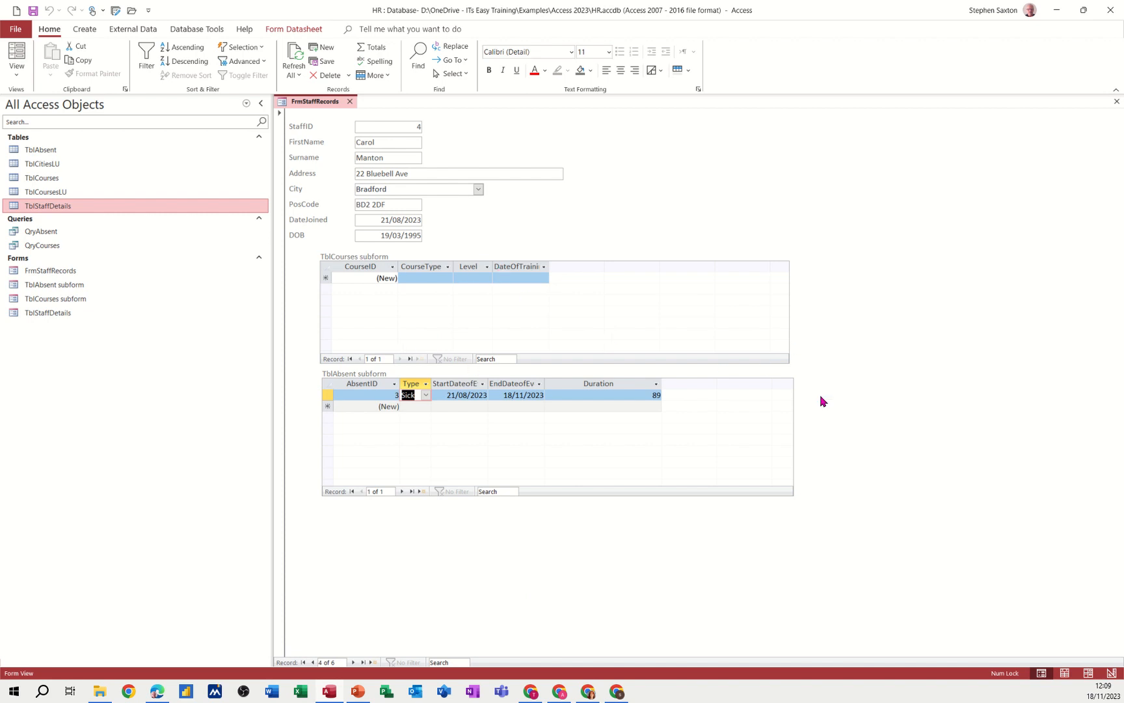
Save FrmStaffRecords, replacing the previously saved version, and close the form
click(33, 10)
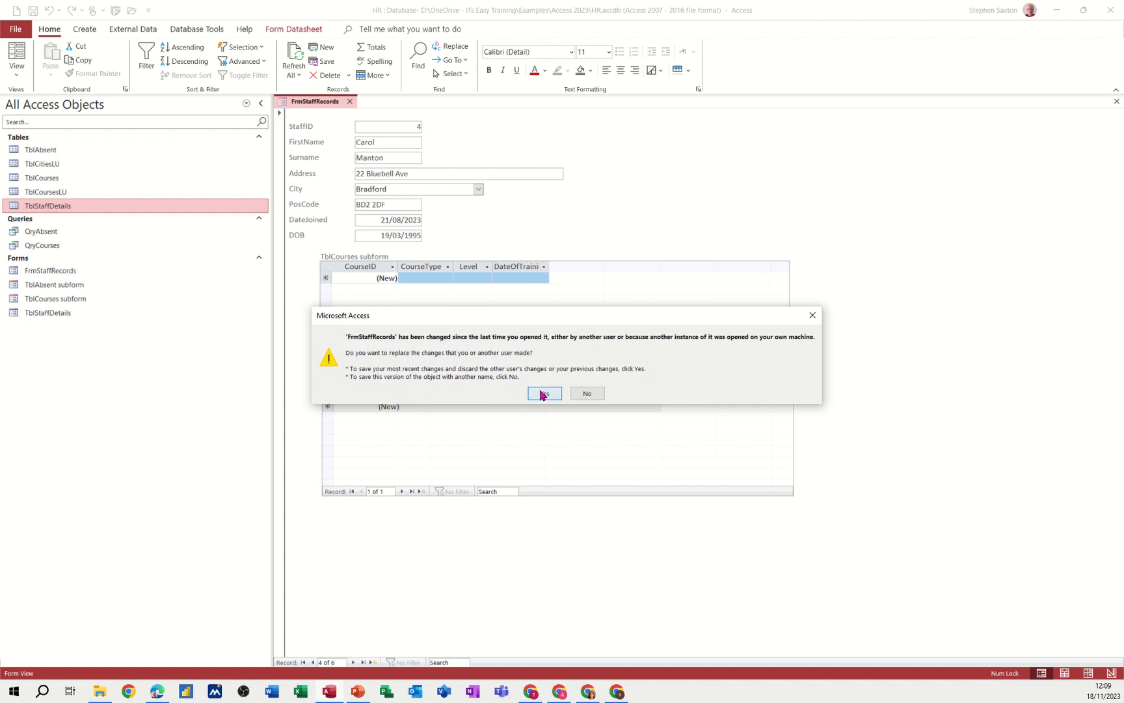
click(544, 394)
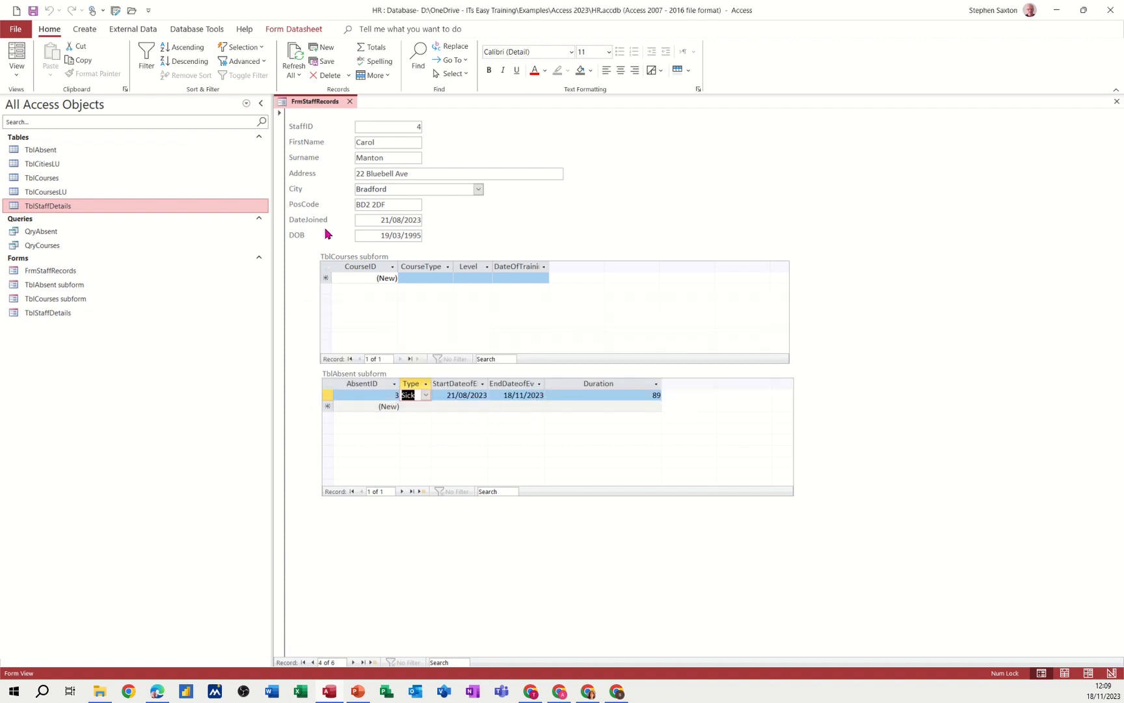
click(350, 101)
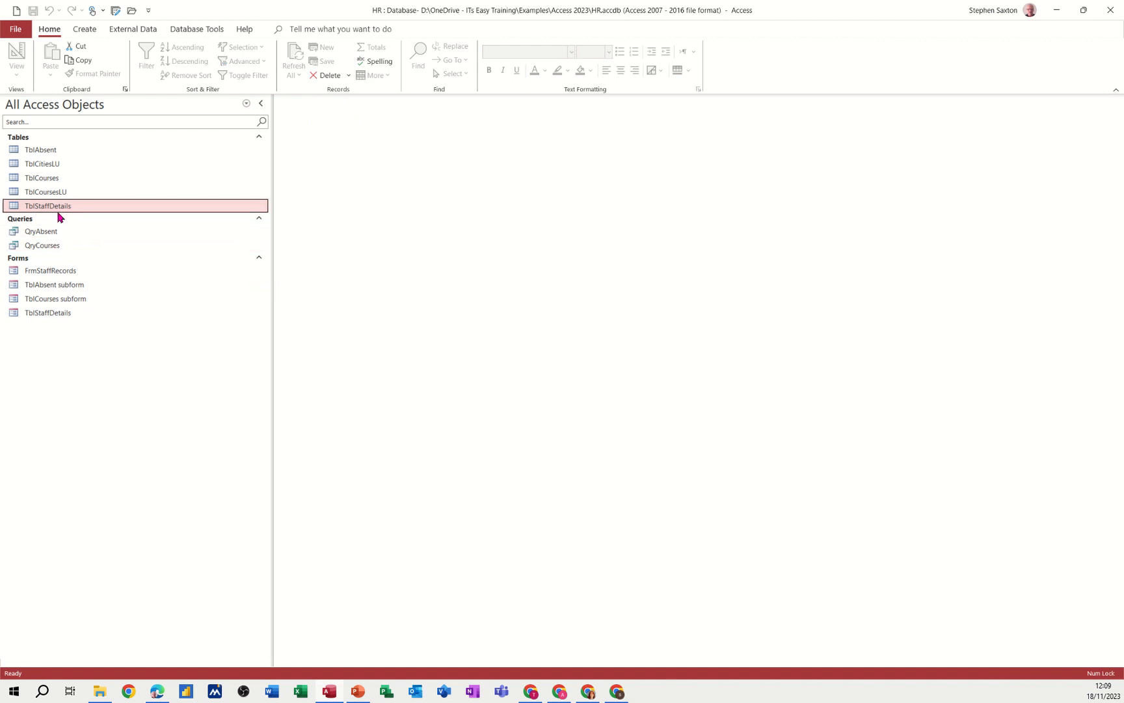
click(55, 274)
right_click(55, 275)
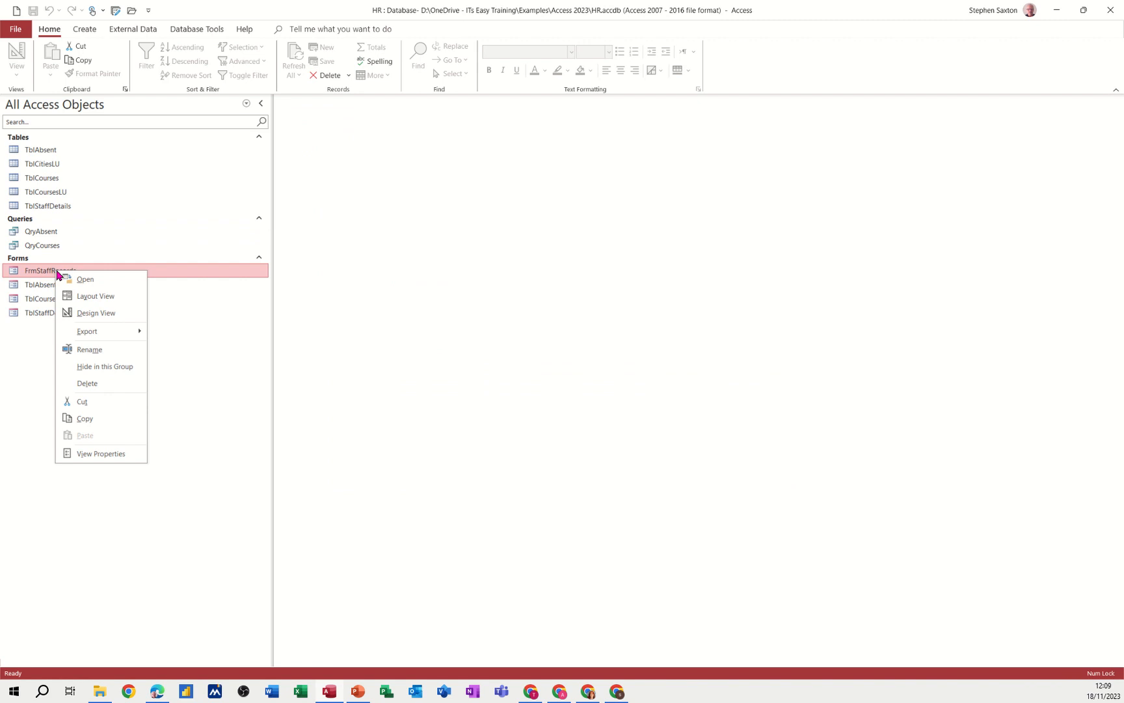
click(34, 349)
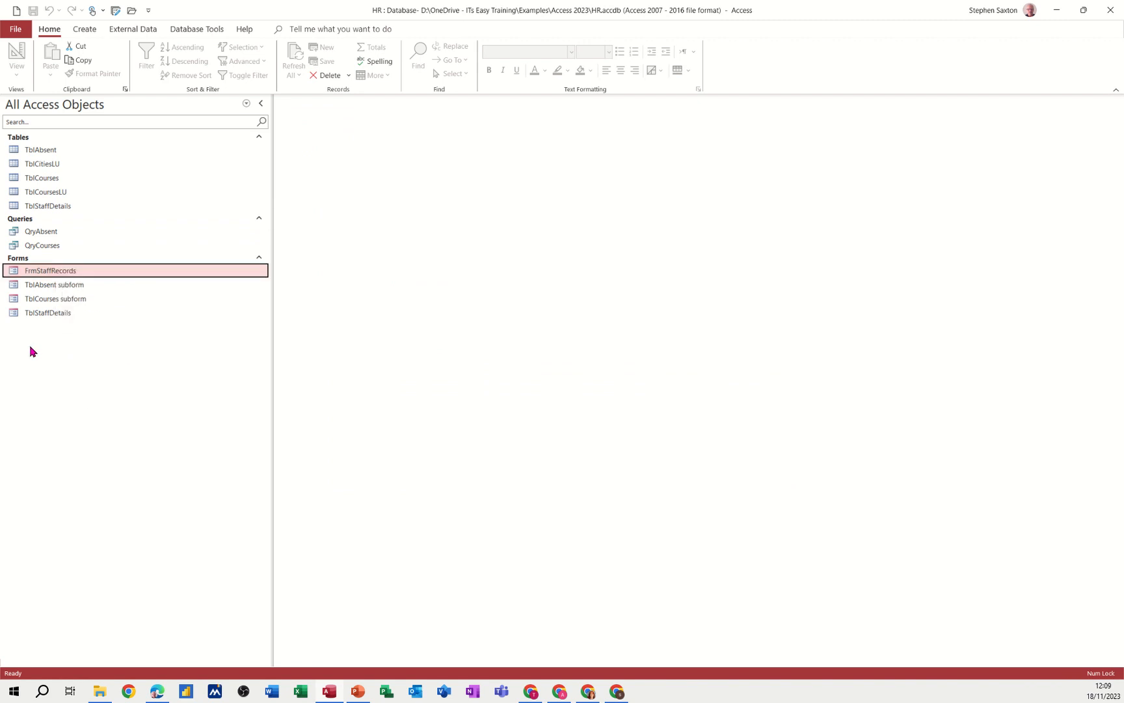
Permanently delete the TblStaffDetails form from the database's forms
click(65, 316)
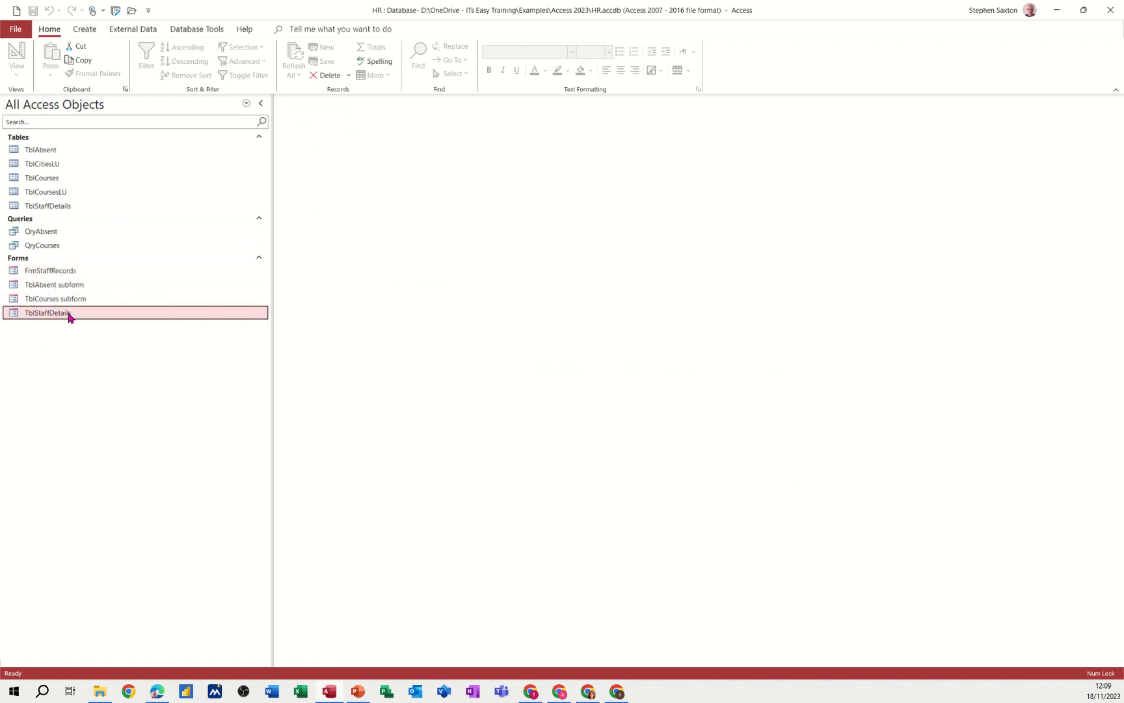
right_click(67, 317)
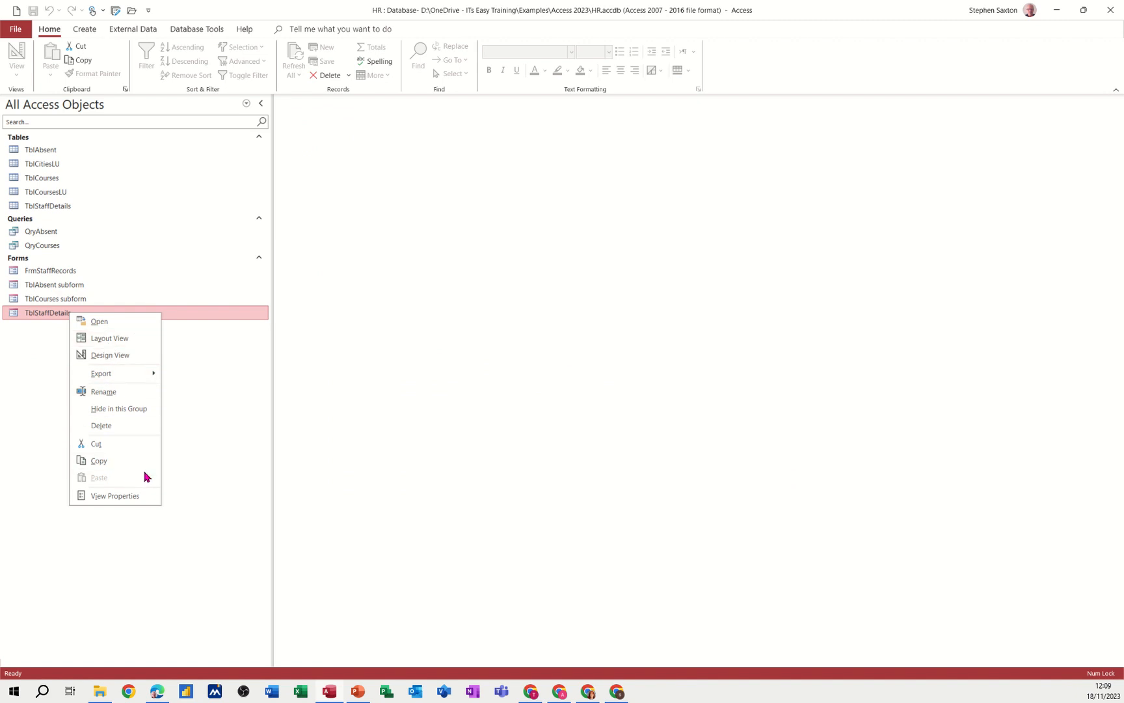
click(102, 427)
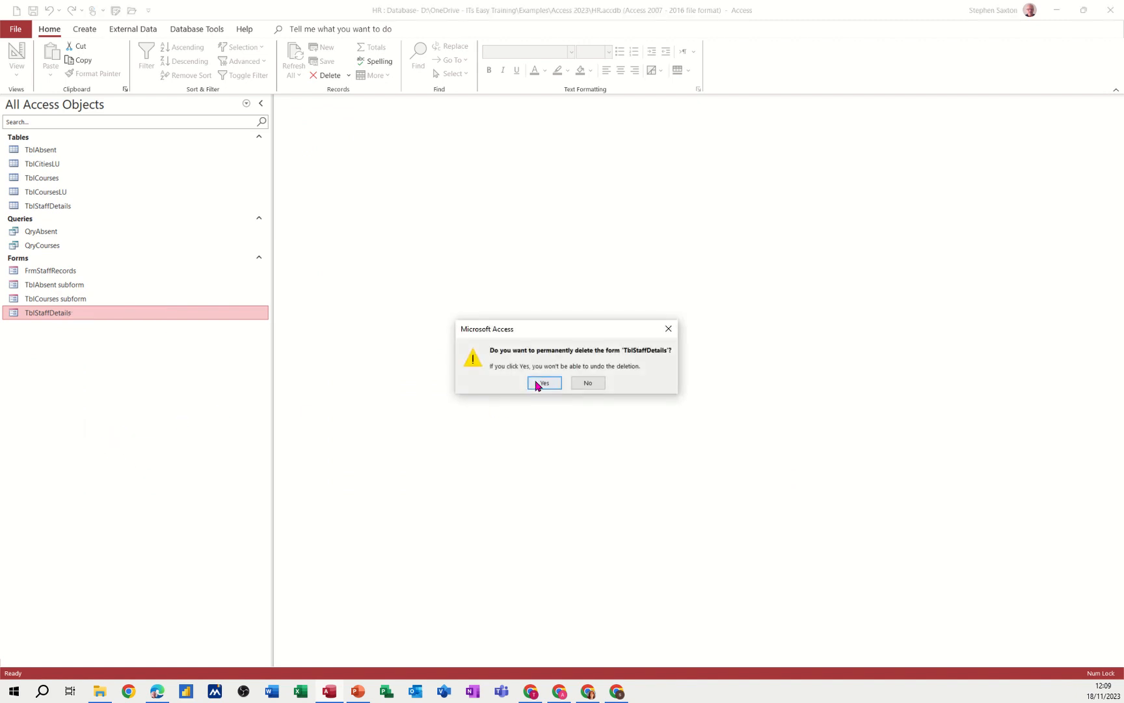
click(536, 384)
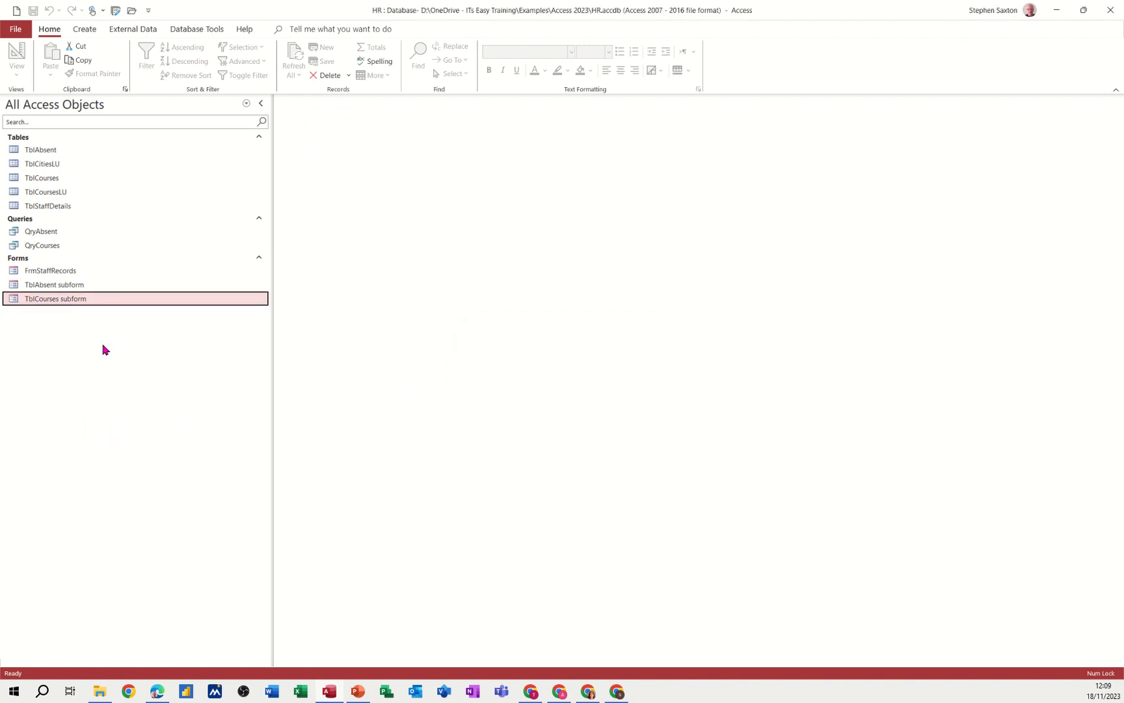
Open FrmStaffRecords and add a Sick absence from 14/11/2023 to 18/11/2023 for the second staff record
double_click(70, 273)
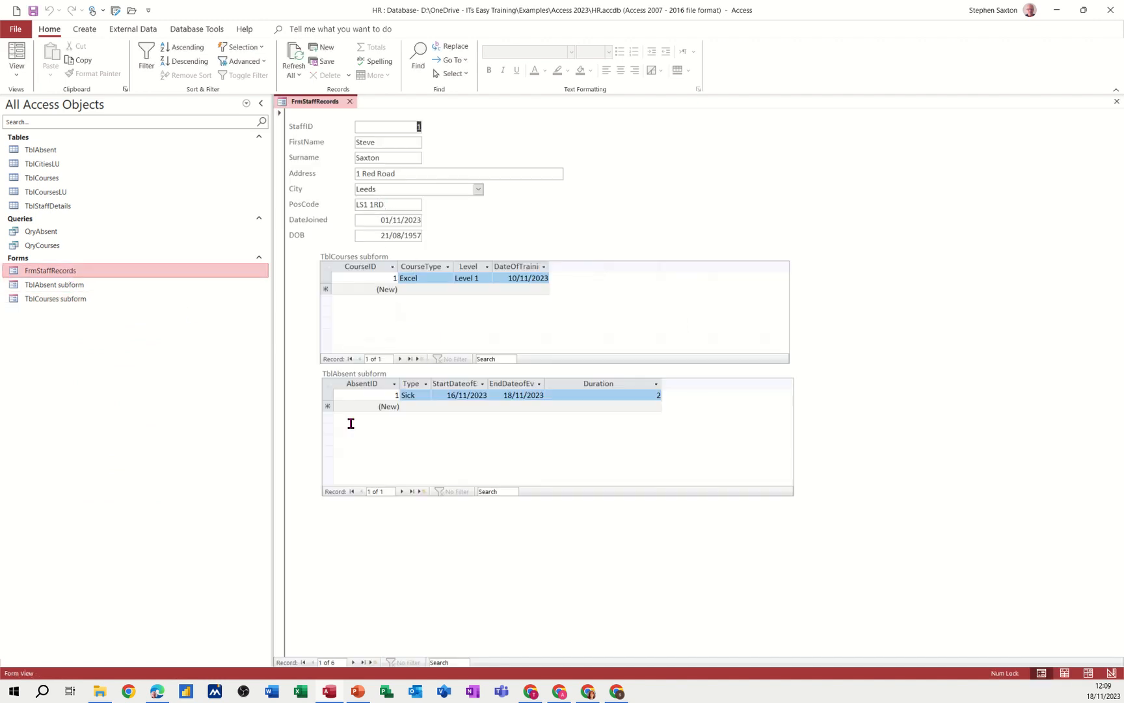
click(353, 662)
click(419, 406)
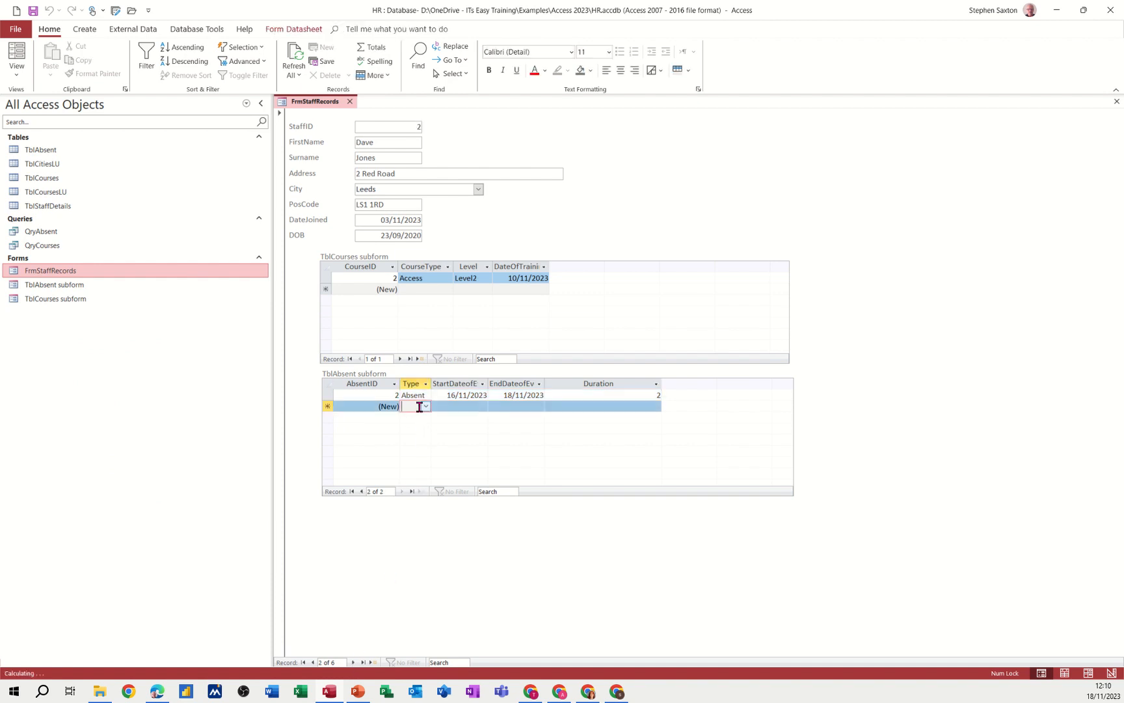
click(426, 406)
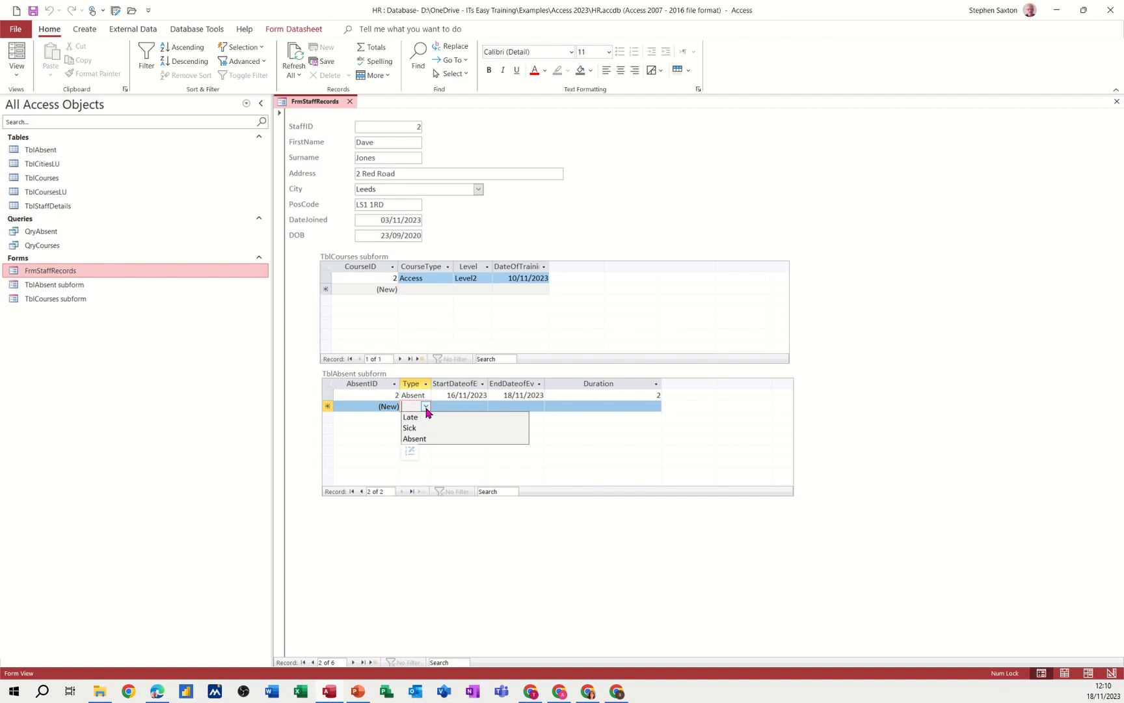
click(423, 427)
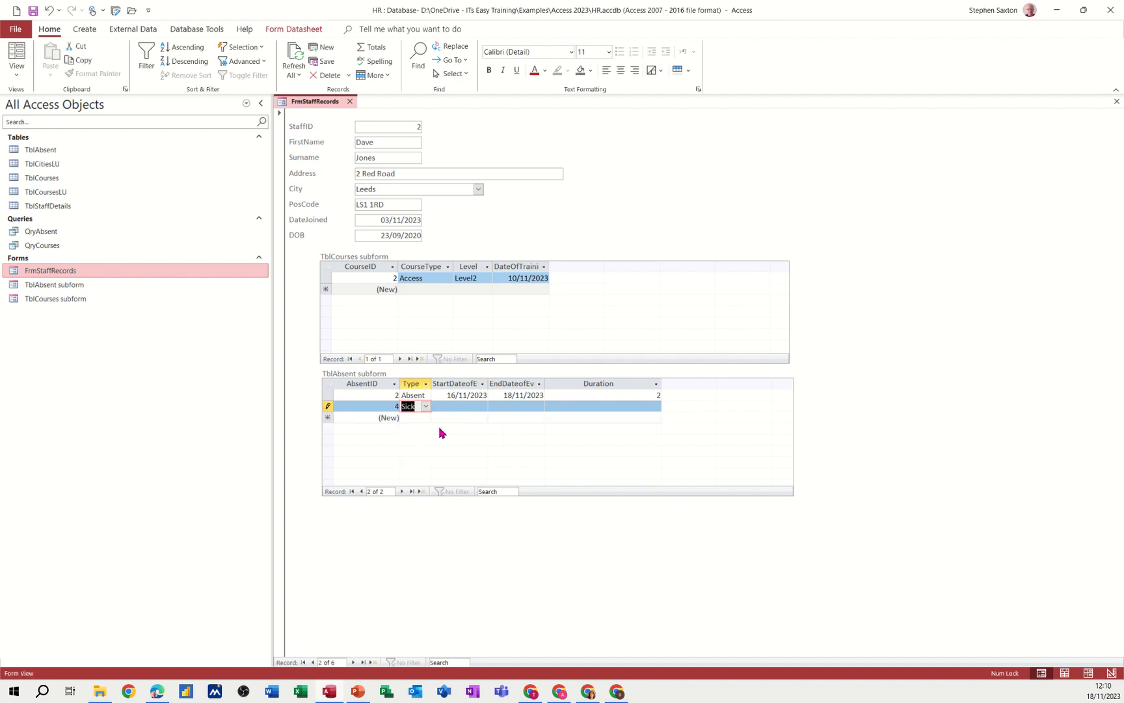
key(Tab)
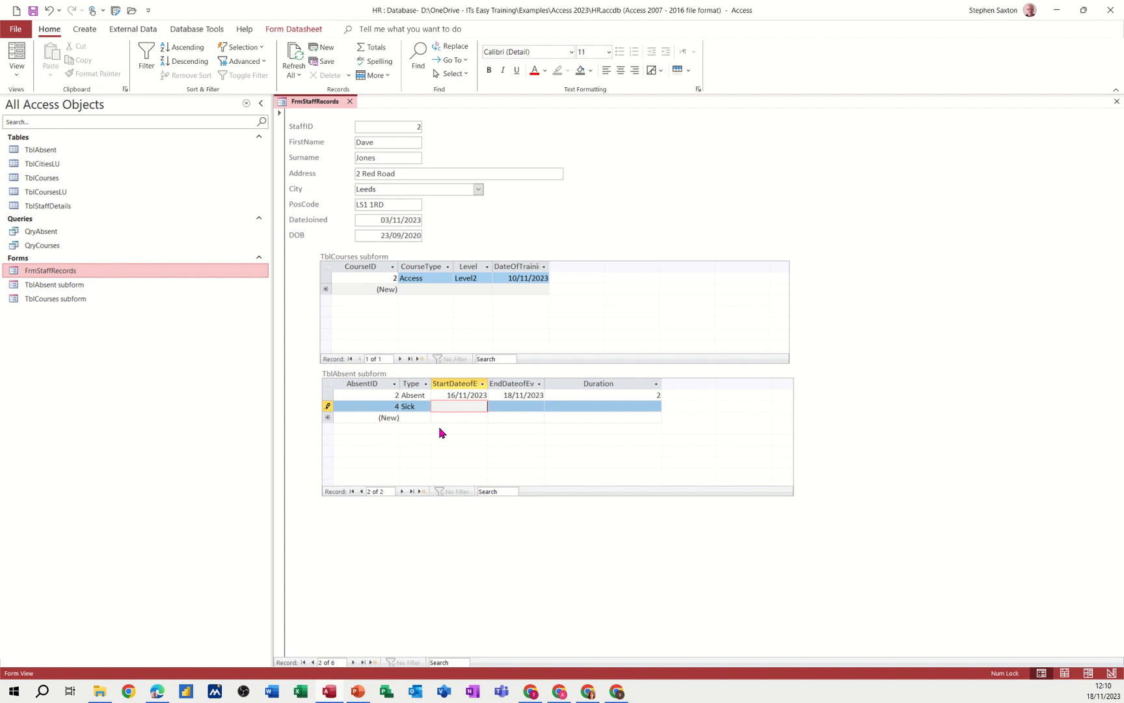
text(14/11/2023)
key(Tab)
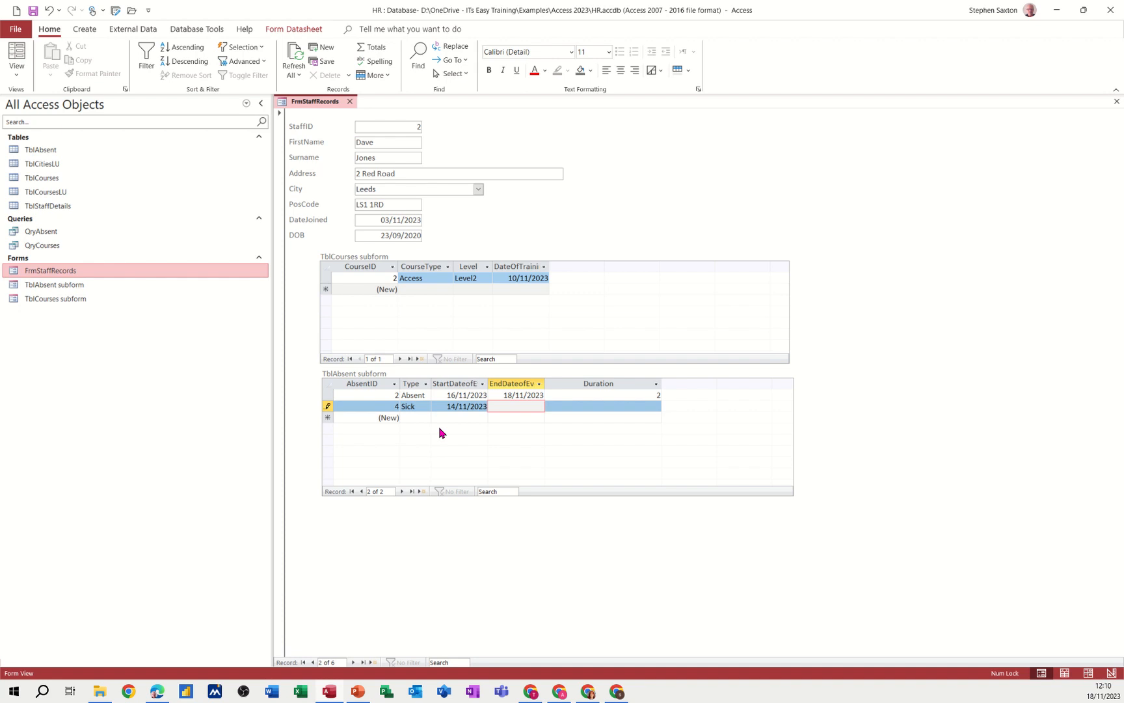
key(ctrl+semicolon)
key(Tab)
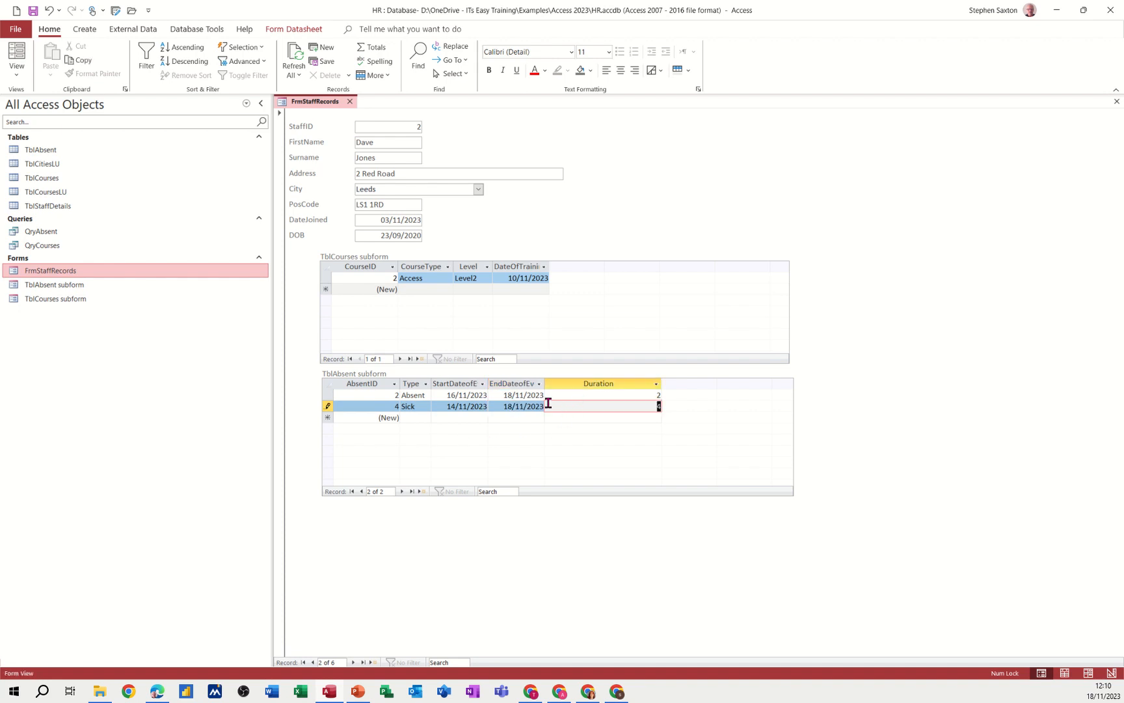
Add an Excel course at Level 1 with training date 21/08/2023 to the second staff record's courses subform
click(410, 286)
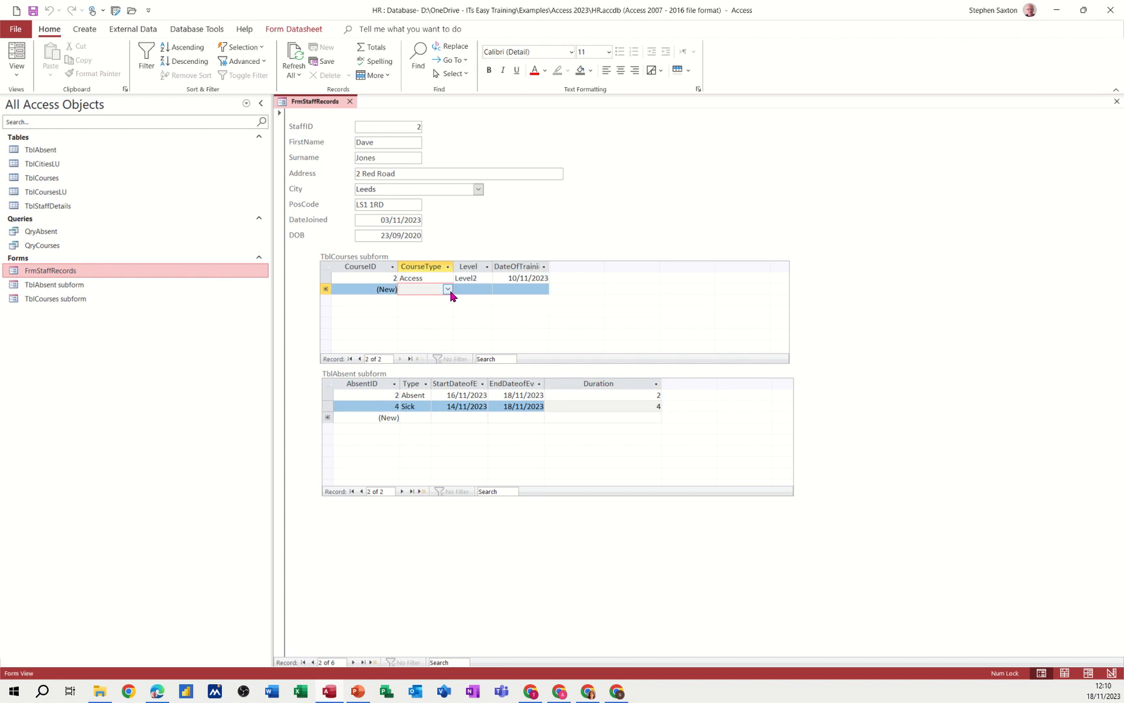
click(448, 289)
click(434, 300)
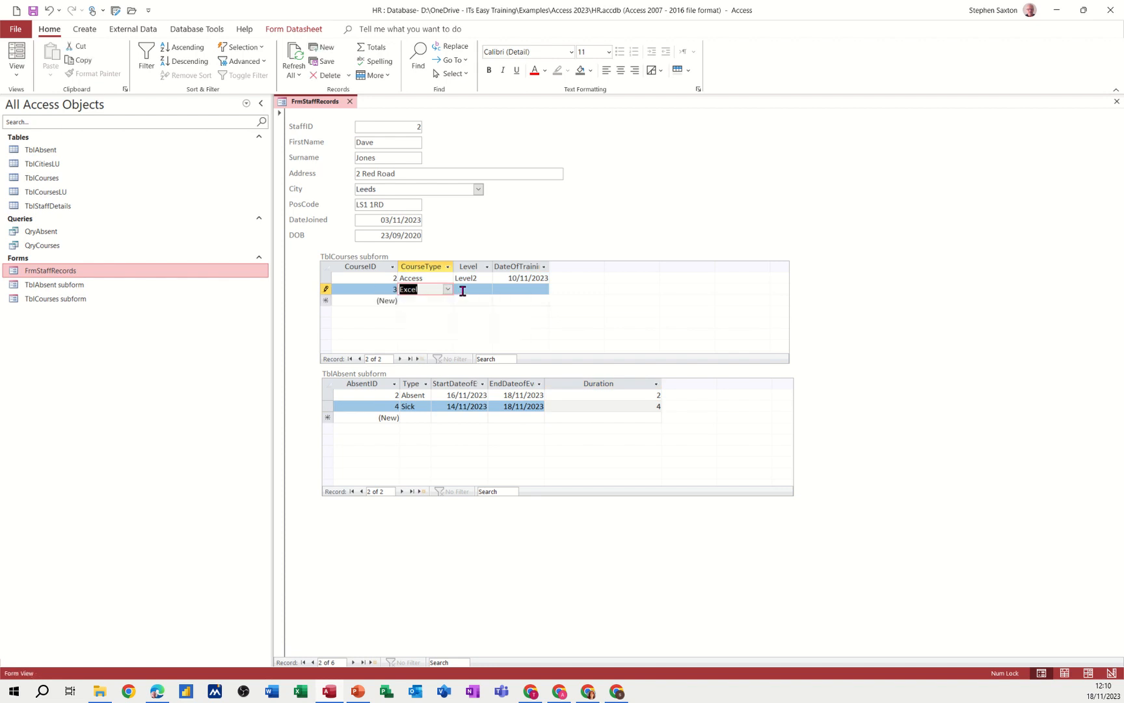
click(472, 290)
click(487, 289)
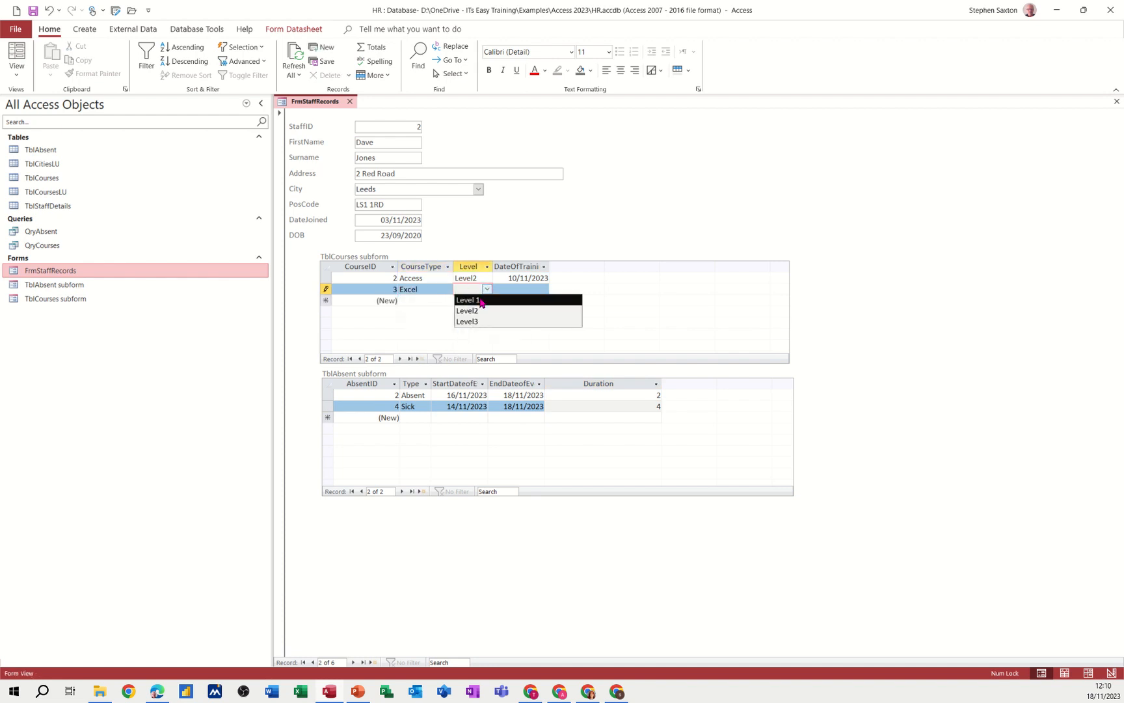
click(478, 300)
key(Tab)
text(2)
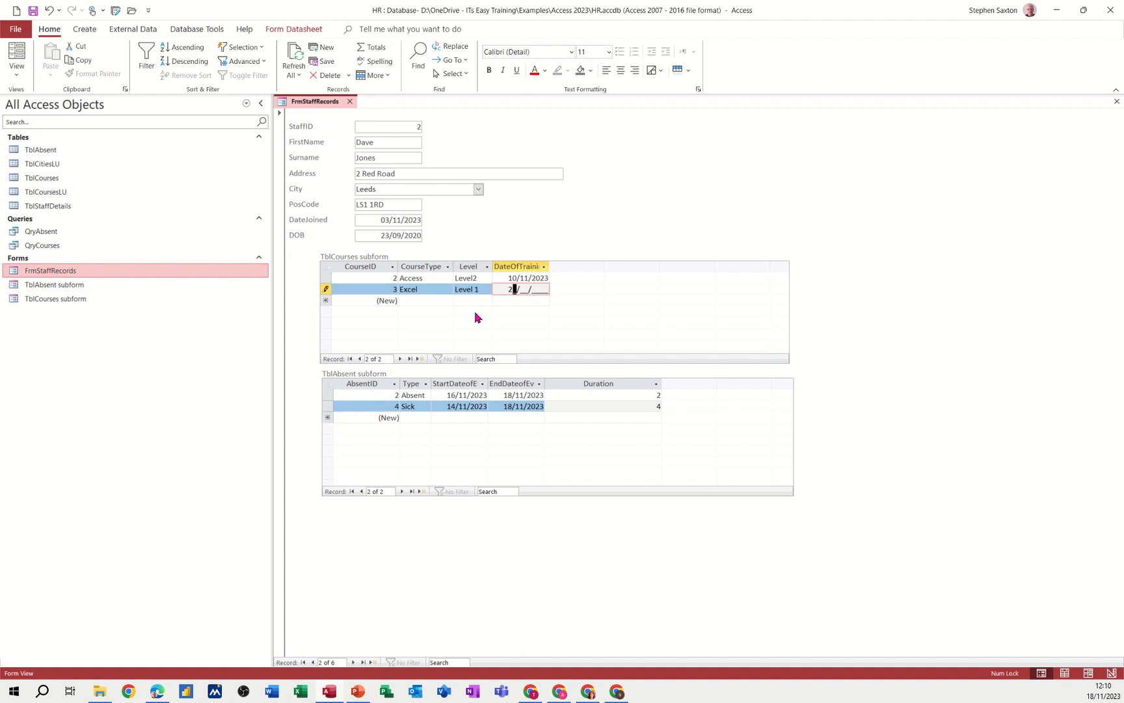
text(1/08/2023)
key(Tab)
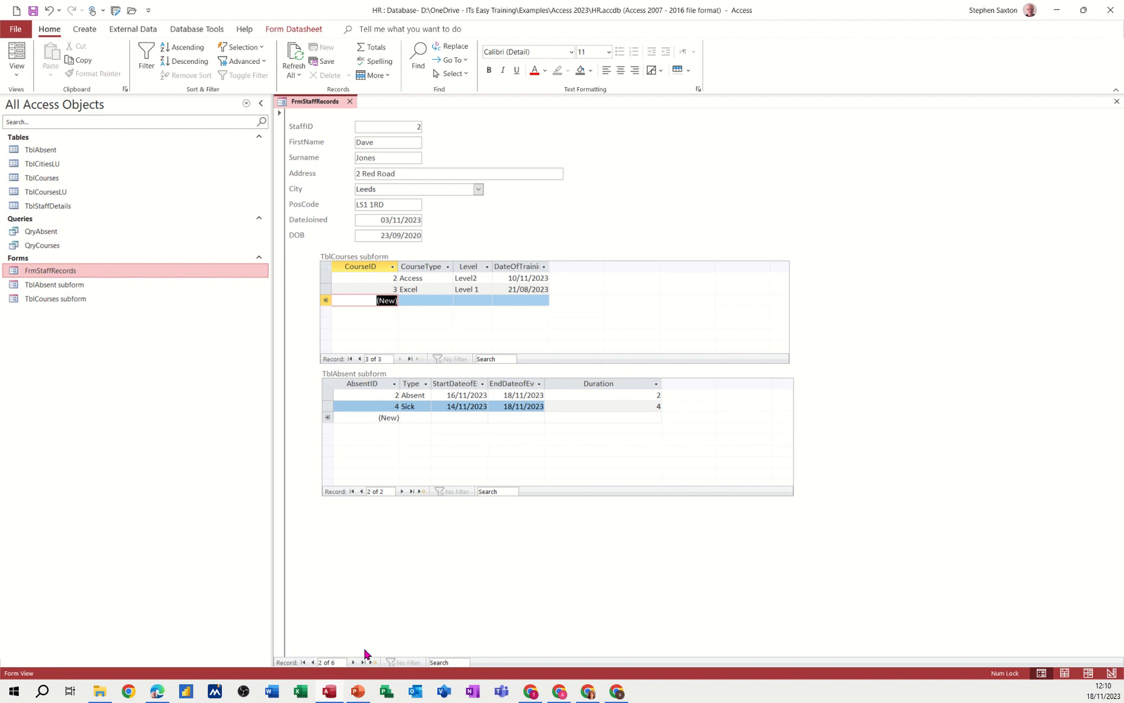
Add an Excel Level 1 course dated 18/11/2023 to the fourth staff record, and close the form
click(354, 662)
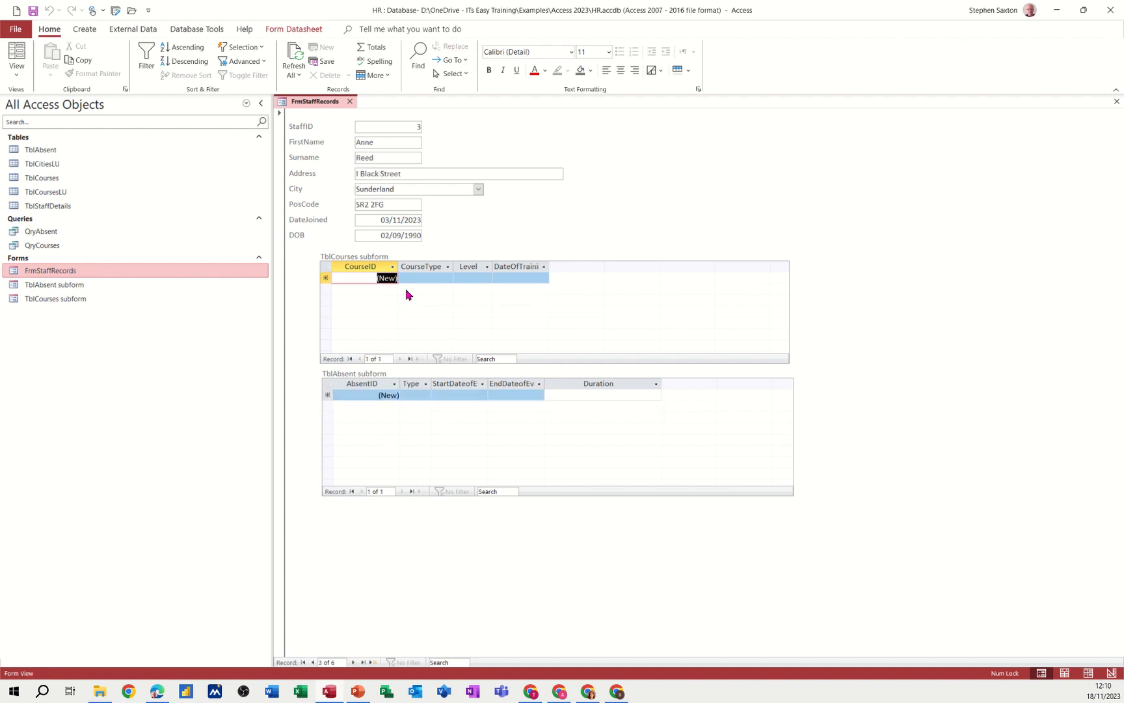
click(354, 663)
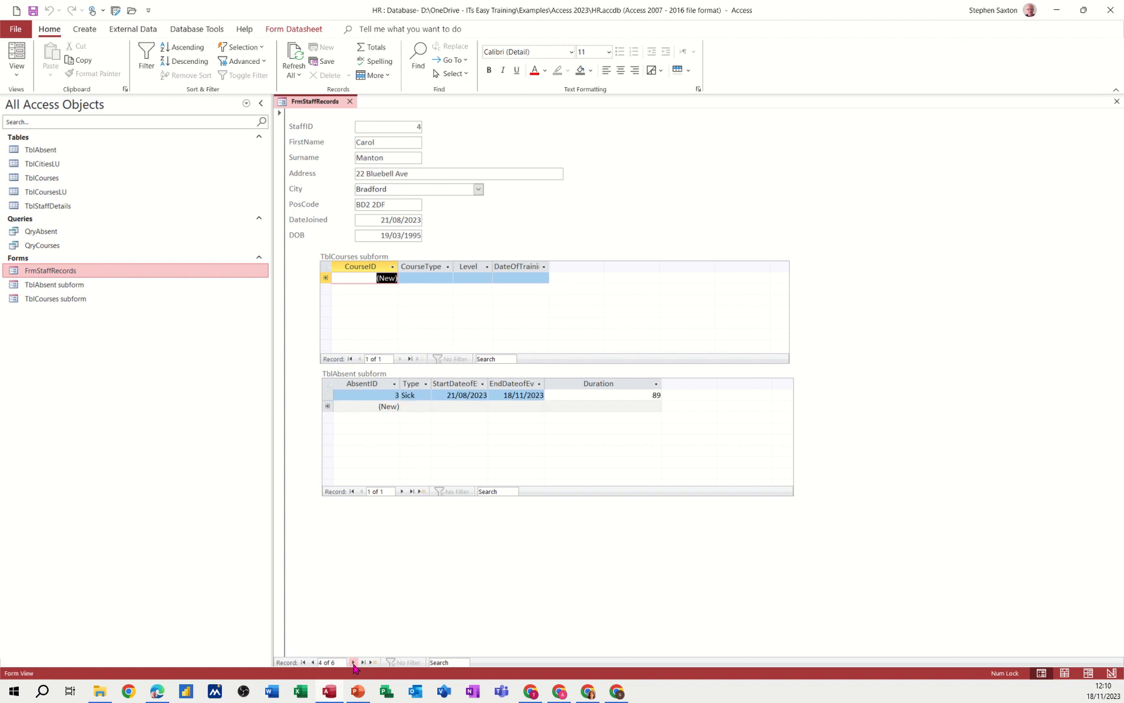
click(410, 278)
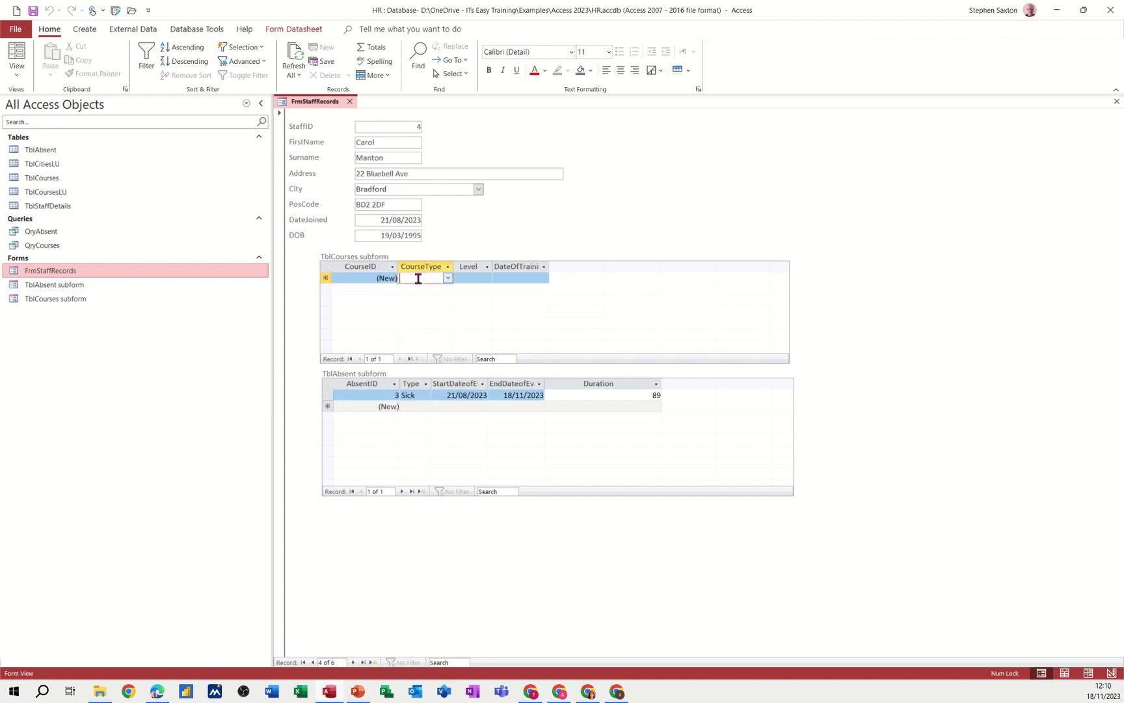
click(448, 278)
click(429, 288)
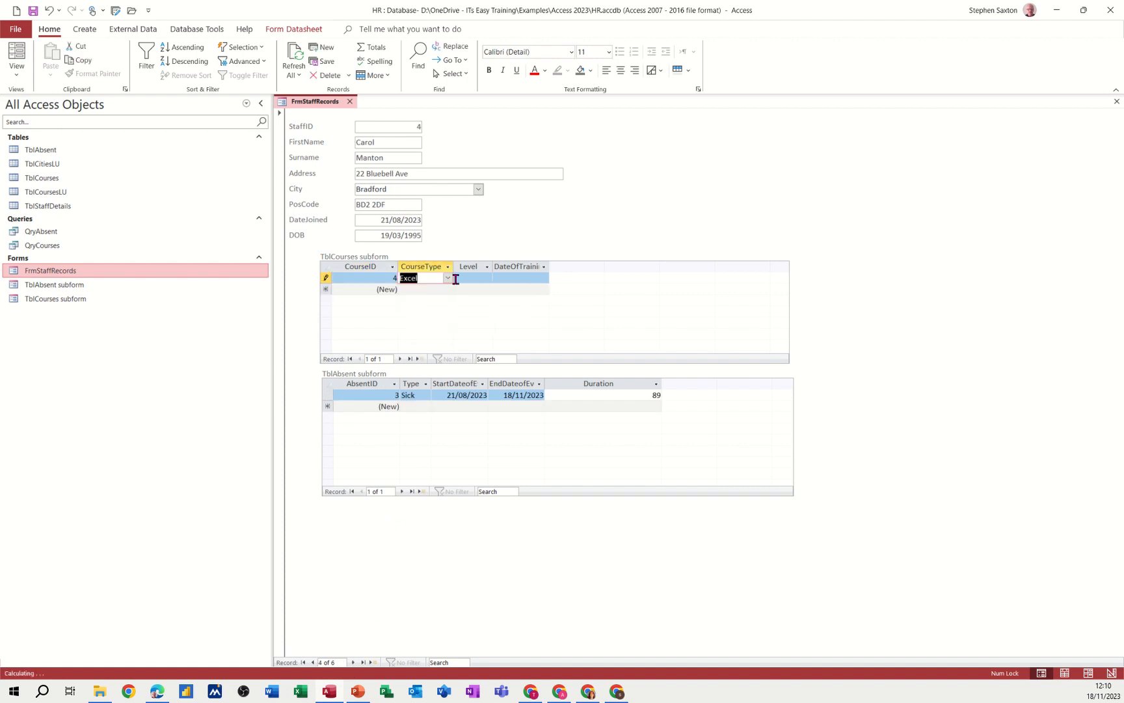
click(478, 279)
click(486, 278)
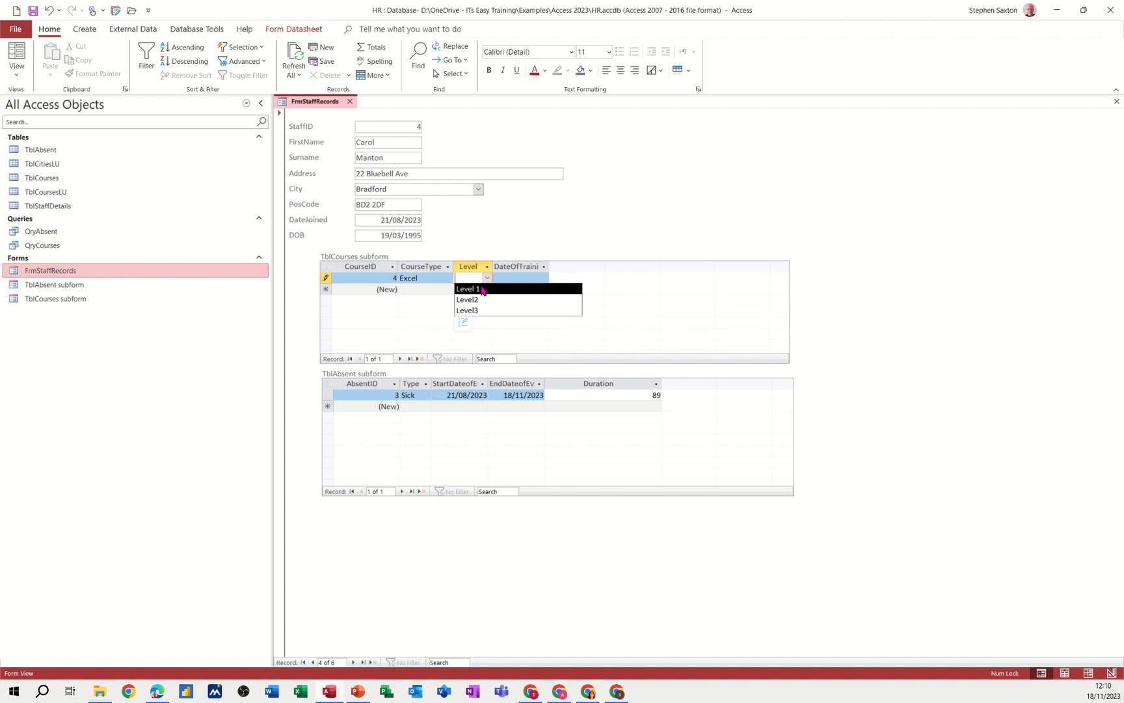
click(484, 289)
key(Tab)
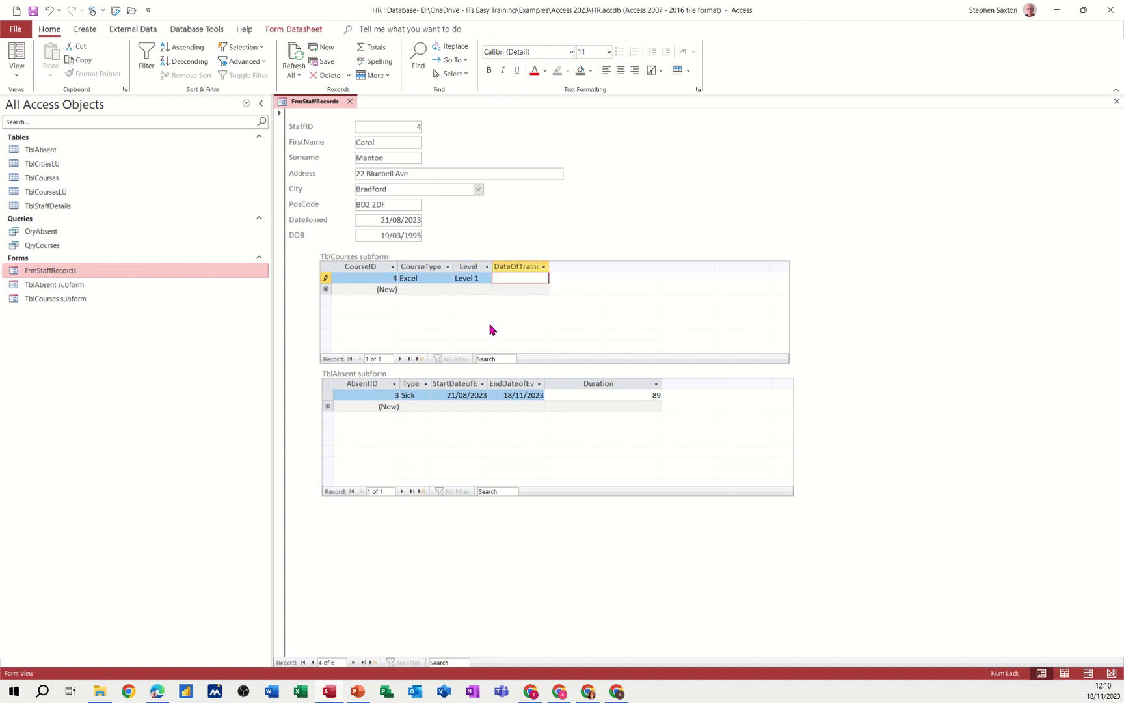
key(ctrl+semicolon)
key(Tab)
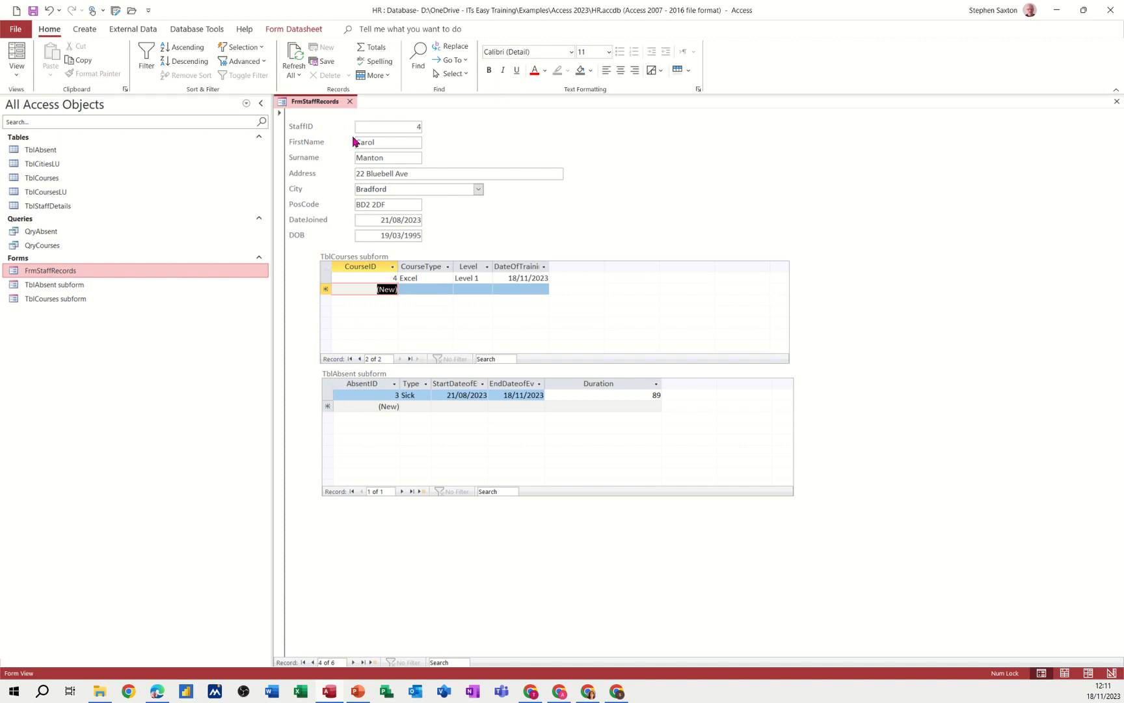
click(349, 102)
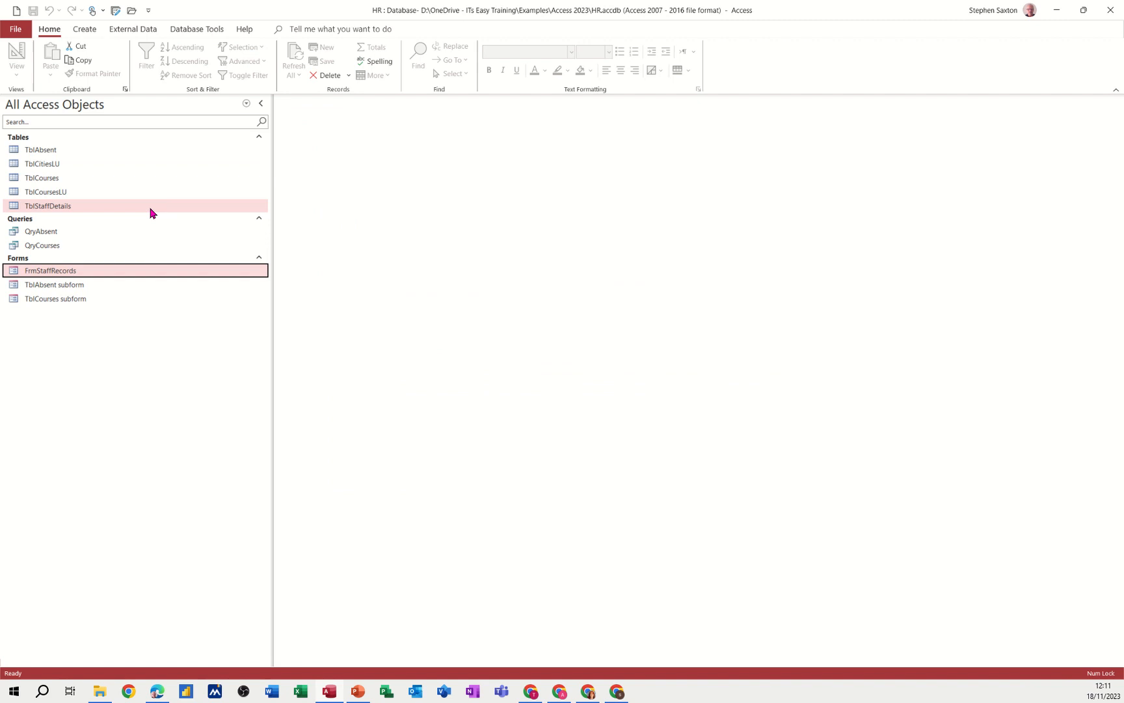
Check the newly entered records in TblAbsent and TblCourses, including the StaffID linked to the last course, closing each table
double_click(51, 149)
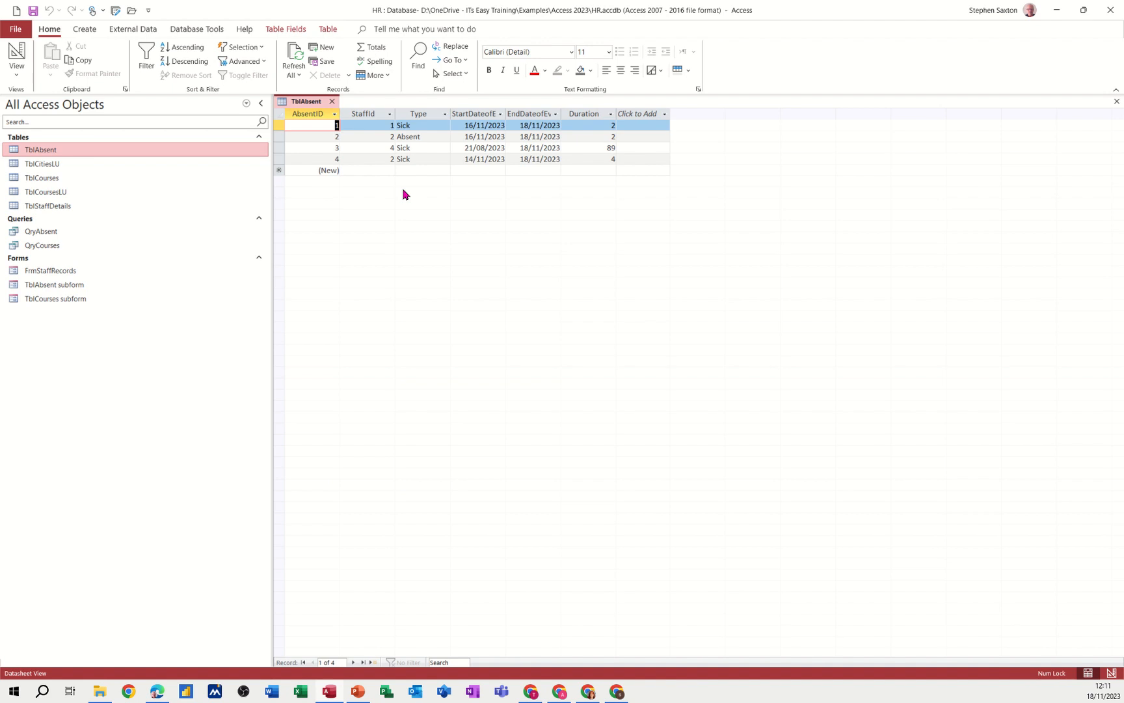
click(333, 102)
double_click(68, 178)
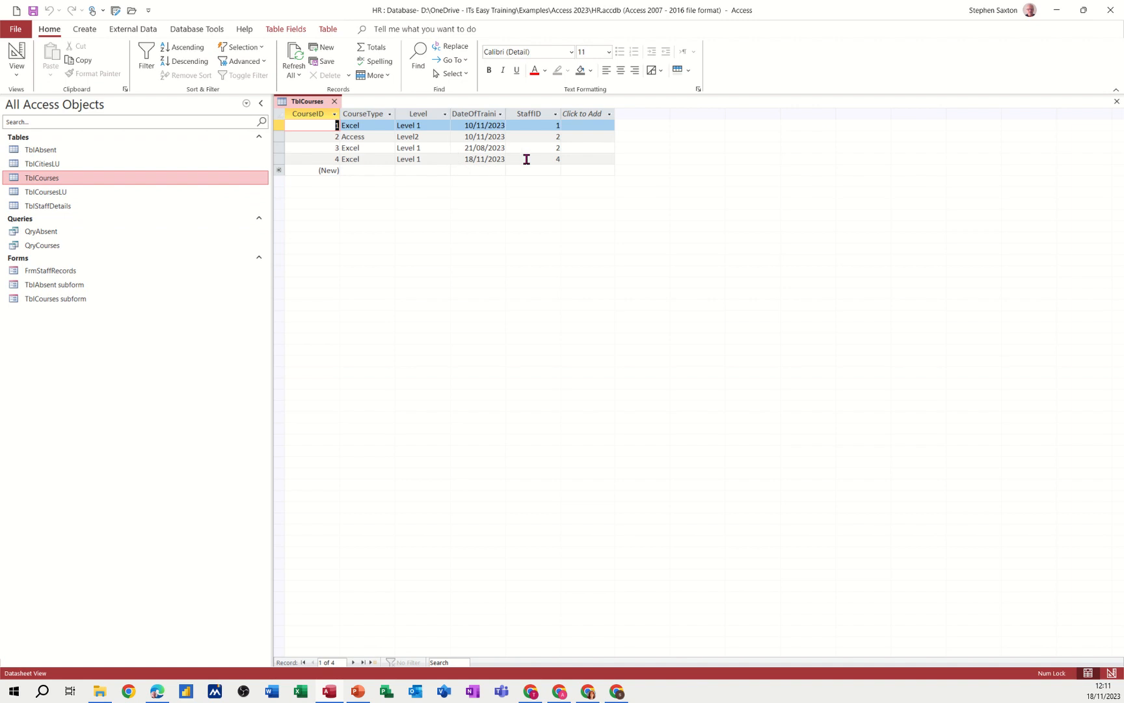
click(532, 158)
click(556, 159)
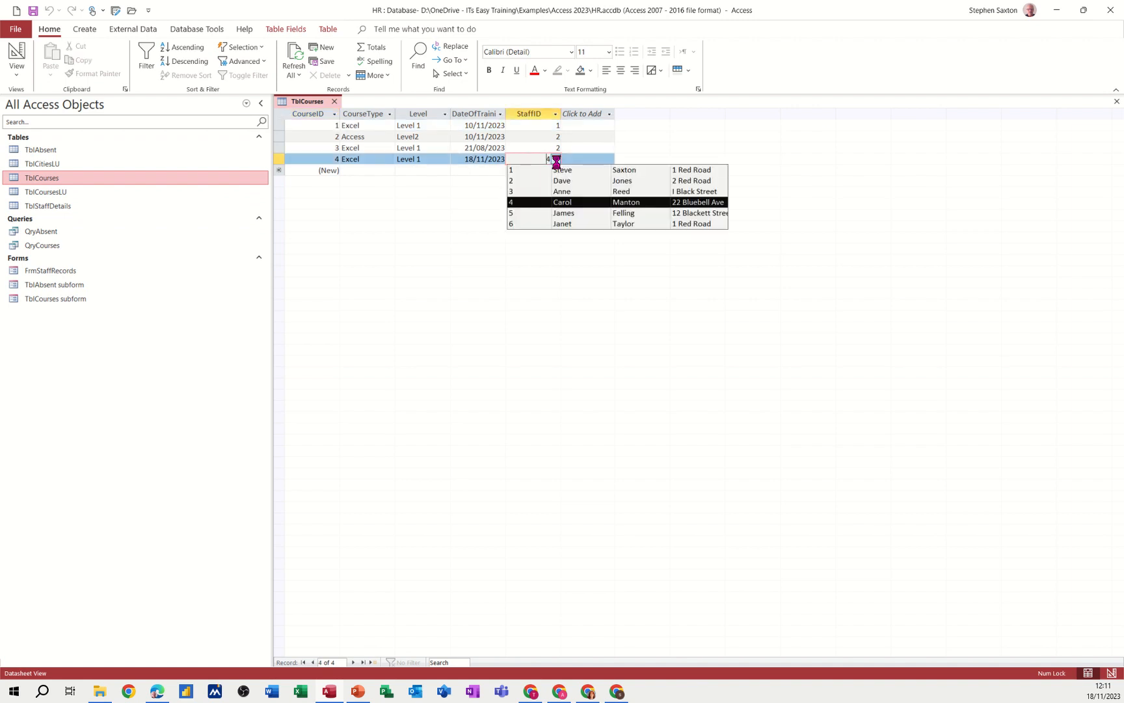
click(556, 161)
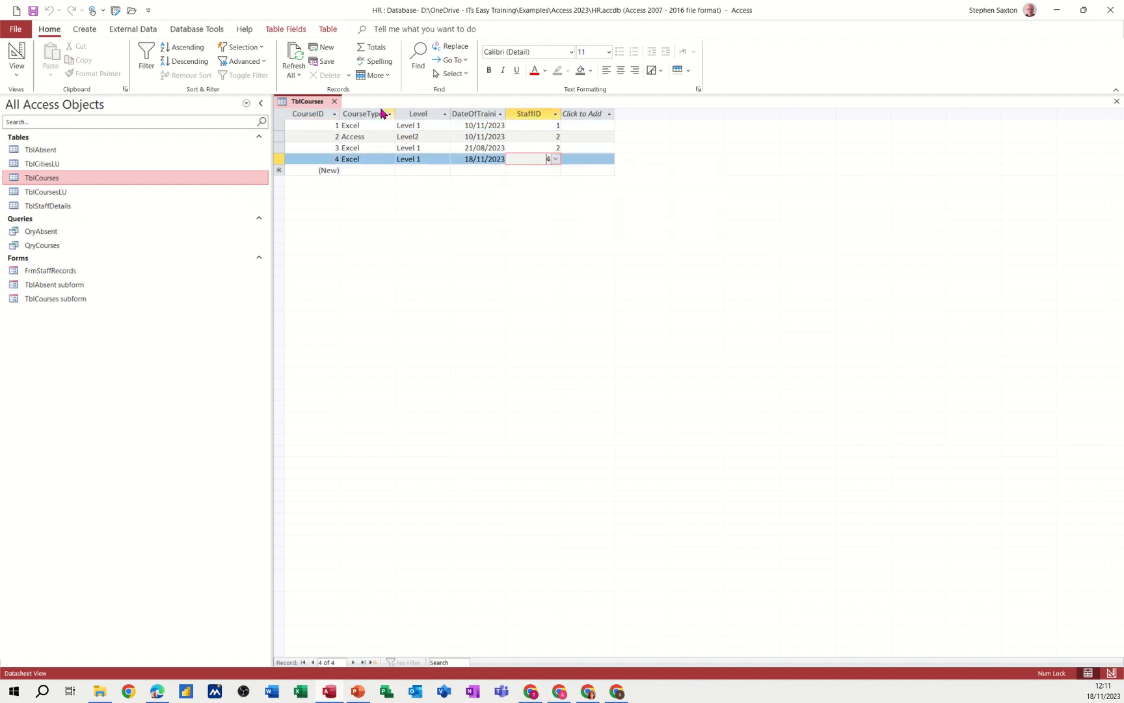
click(335, 103)
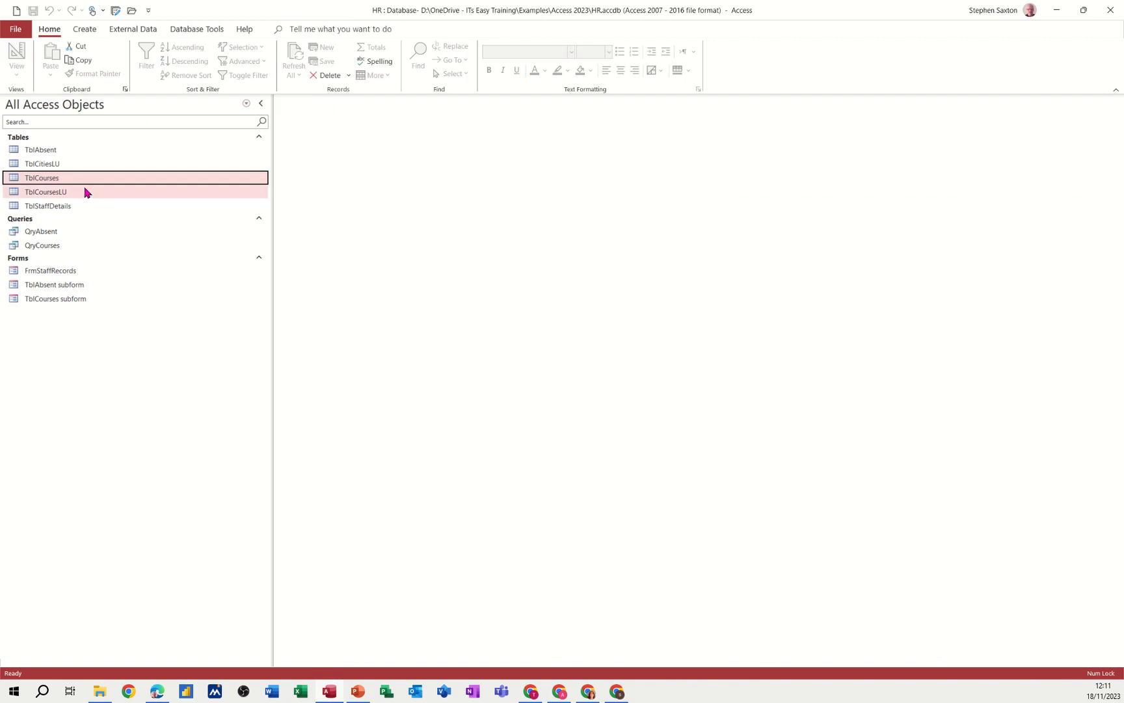